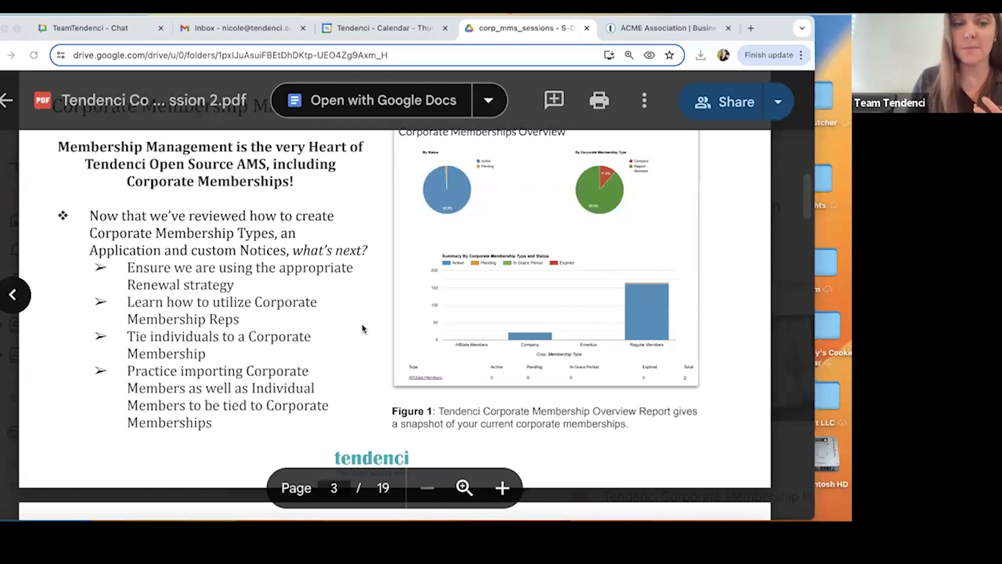
Read page 4 of the training PDF on the two corporate membership renewal options and the example renewal form.
{"action": "scroll", "coordinate": [363, 328], "scroll_direction": "down", "scroll_amount": 5}
{"action": "scroll", "coordinate": [364, 328], "scroll_direction": "down", "scroll_amount": 1}
{"action": "scroll", "coordinate": [363, 328], "scroll_direction": "down", "scroll_amount": 1}
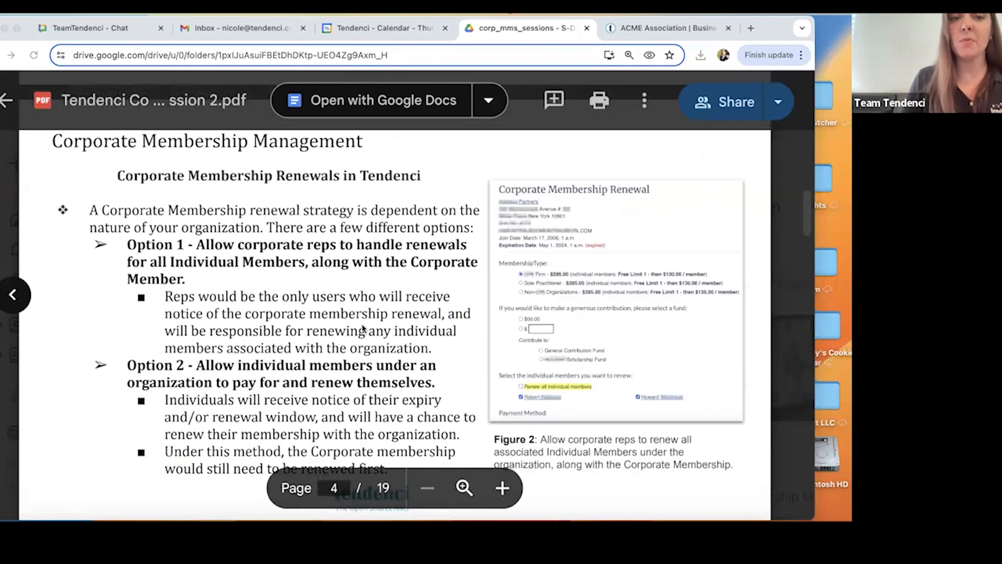
{"action": "scroll", "coordinate": [364, 327], "scroll_direction": "down", "scroll_amount": 1}
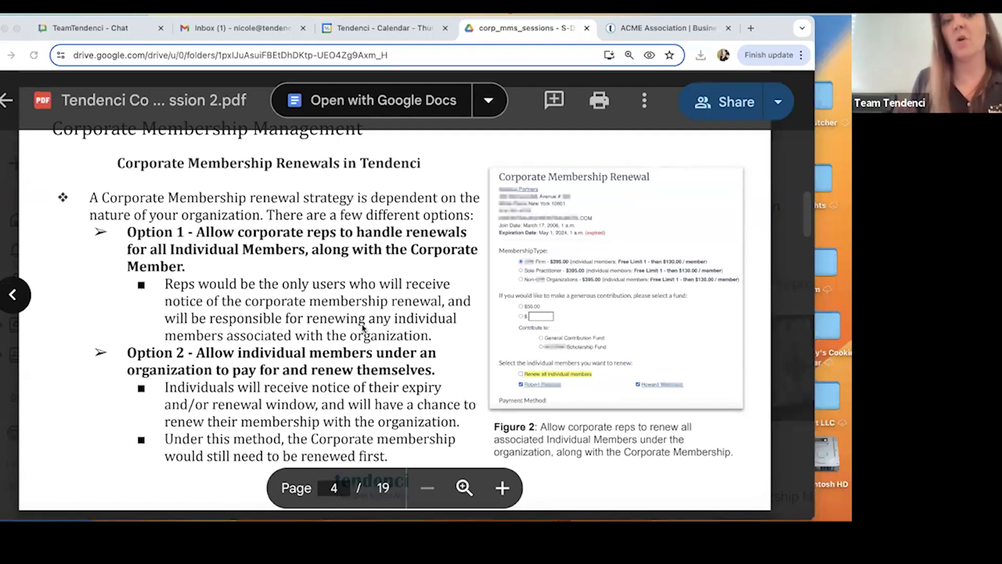
{"action": "scroll", "coordinate": [363, 328], "scroll_direction": "down", "scroll_amount": 3}
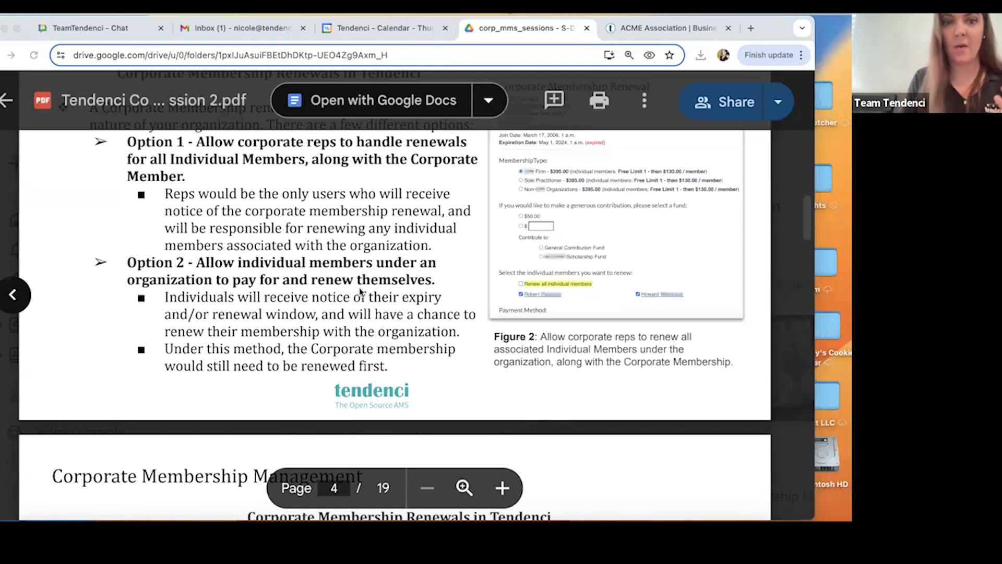
{"action": "scroll", "coordinate": [360, 291], "scroll_direction": "down", "scroll_amount": 1}
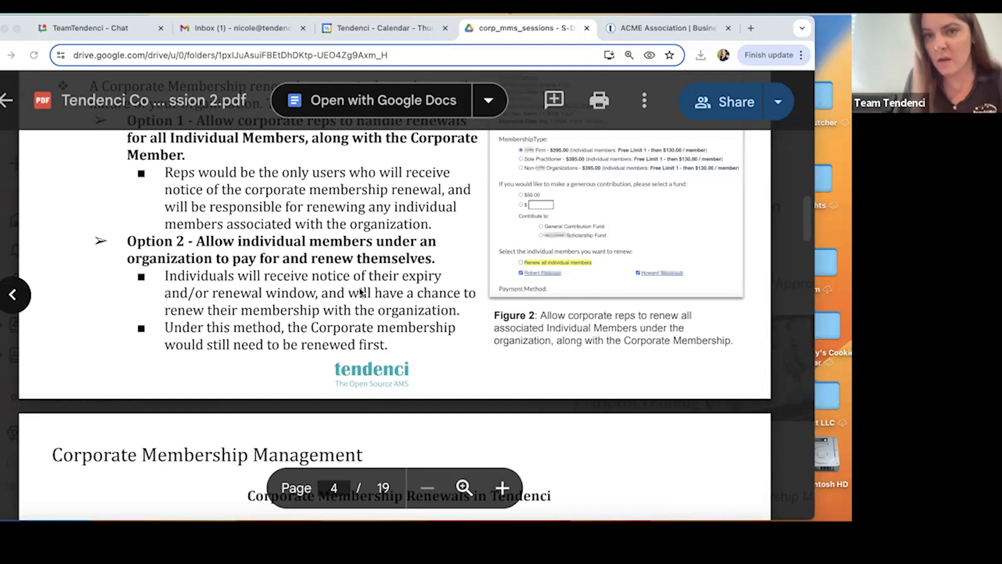
{"action": "scroll", "coordinate": [324, 245], "scroll_direction": "up", "scroll_amount": 3}
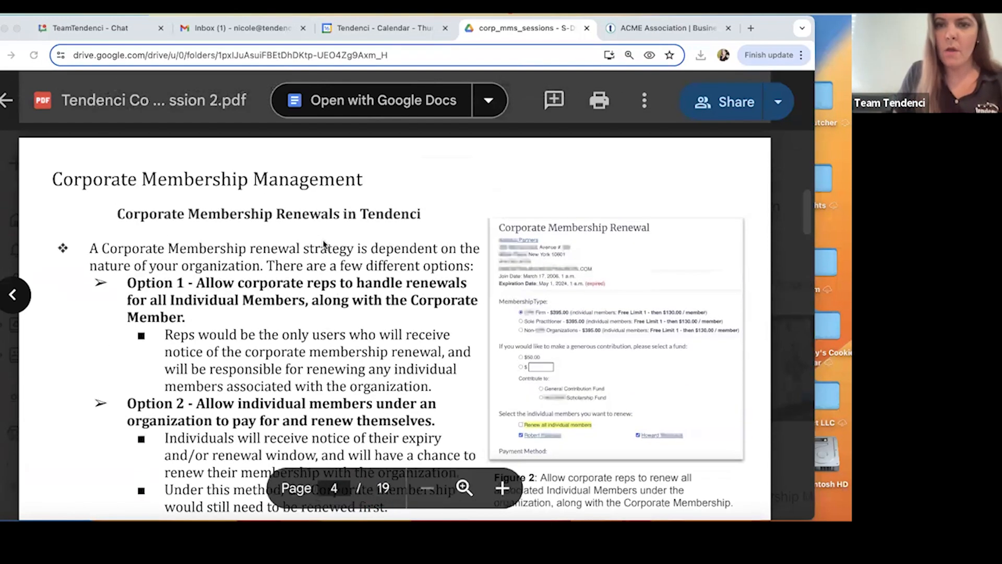
{"action": "scroll", "coordinate": [323, 245], "scroll_direction": "down", "scroll_amount": 1}
{"action": "scroll", "coordinate": [404, 355], "scroll_direction": "down", "scroll_amount": 1}
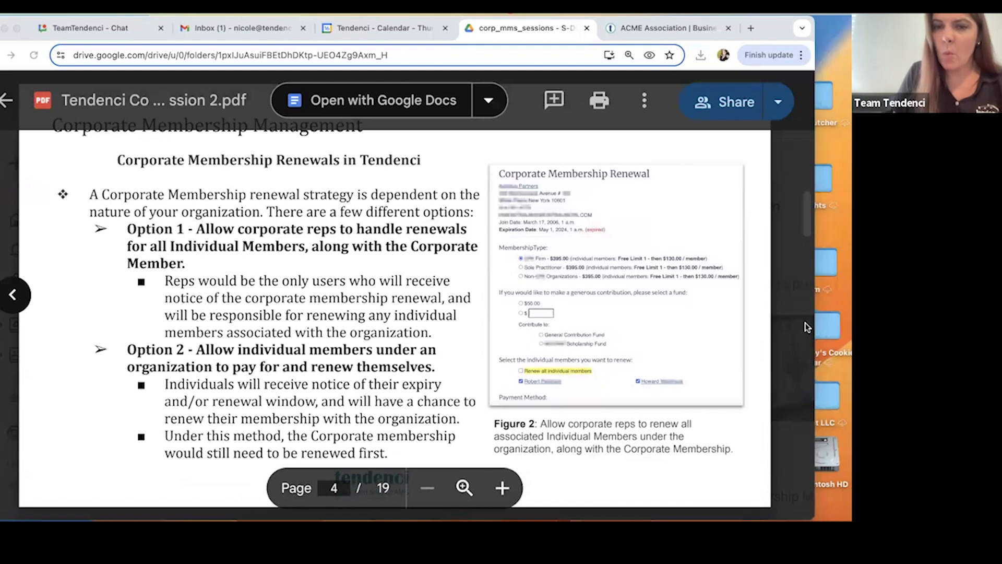
{"action": "scroll", "coordinate": [607, 257], "scroll_direction": "down", "scroll_amount": 1}
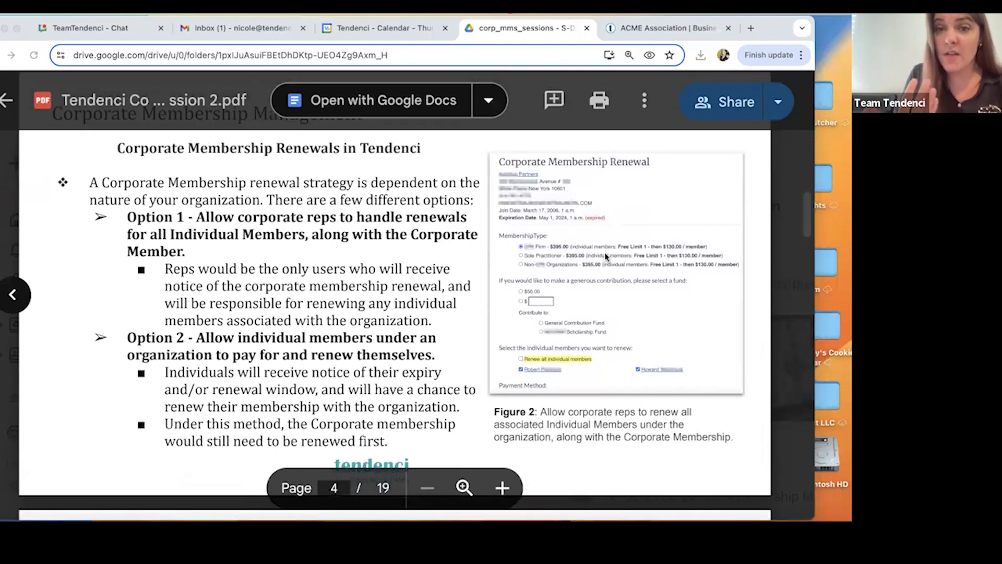
{"action": "scroll", "coordinate": [607, 256], "scroll_direction": "down", "scroll_amount": 1}
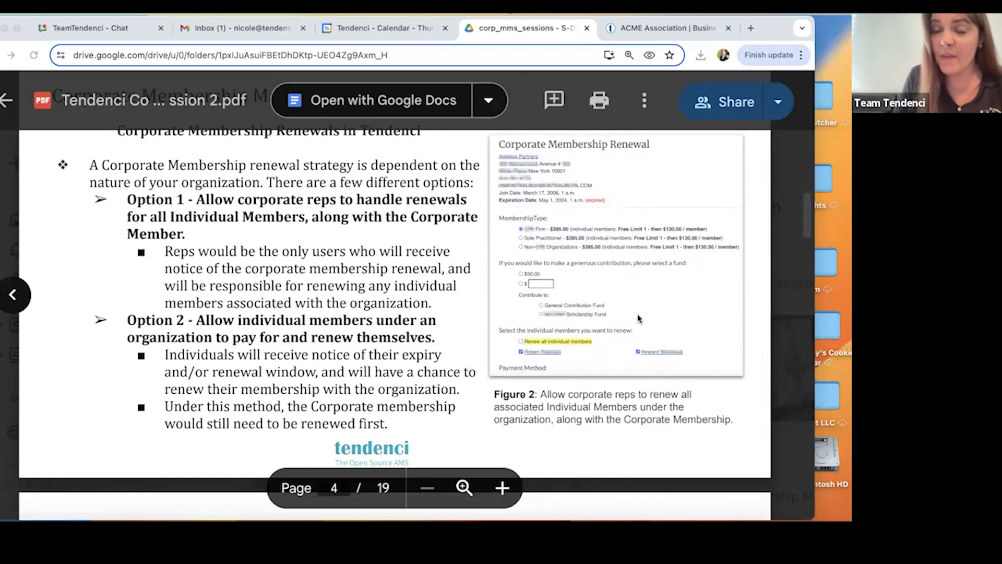
{"action": "scroll", "coordinate": [638, 319], "scroll_direction": "down", "scroll_amount": 1}
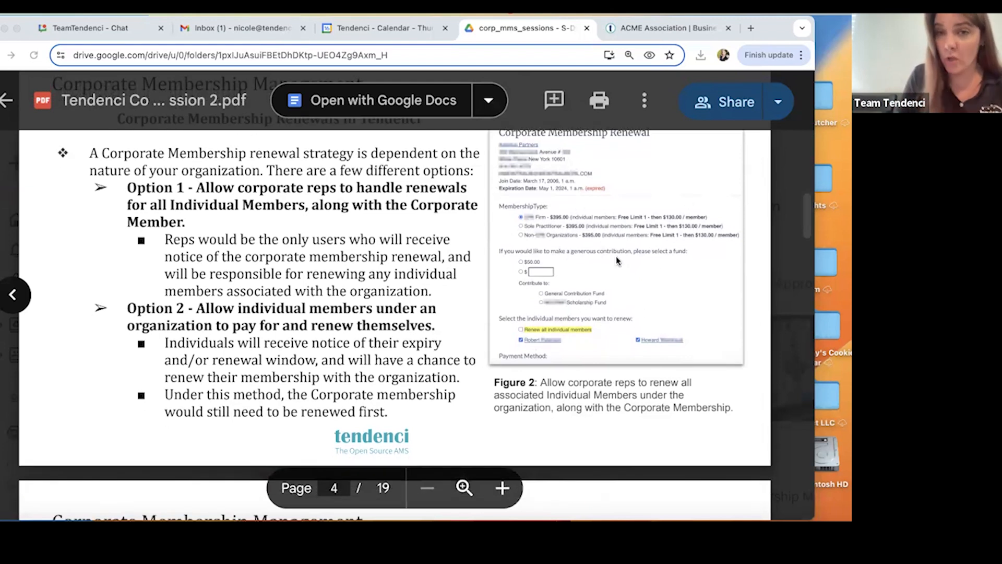
{"action": "scroll", "coordinate": [617, 258], "scroll_direction": "down", "scroll_amount": 1}
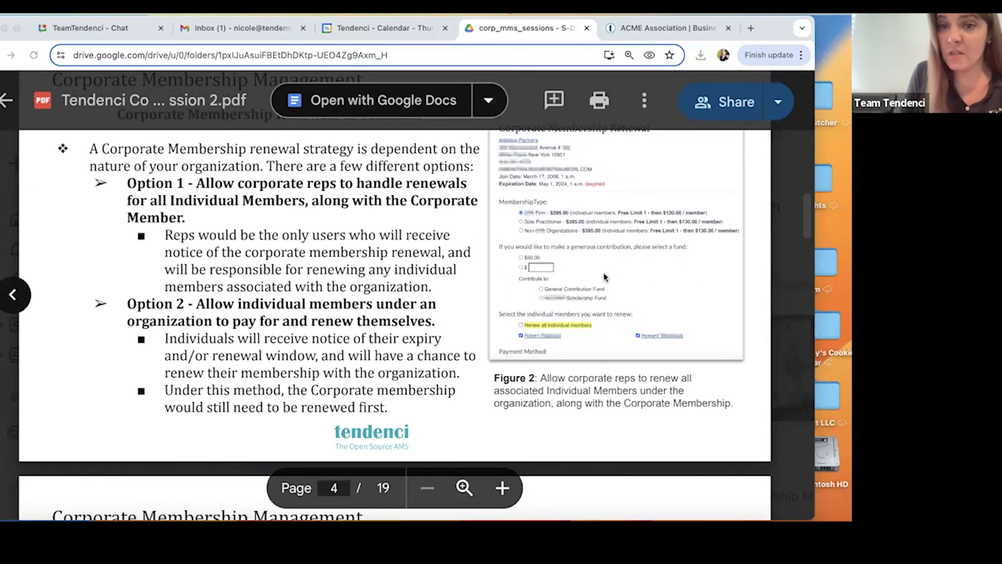
{"action": "scroll", "coordinate": [605, 276], "scroll_direction": "down", "scroll_amount": 1}
{"action": "scroll", "coordinate": [616, 276], "scroll_direction": "down", "scroll_amount": 1}
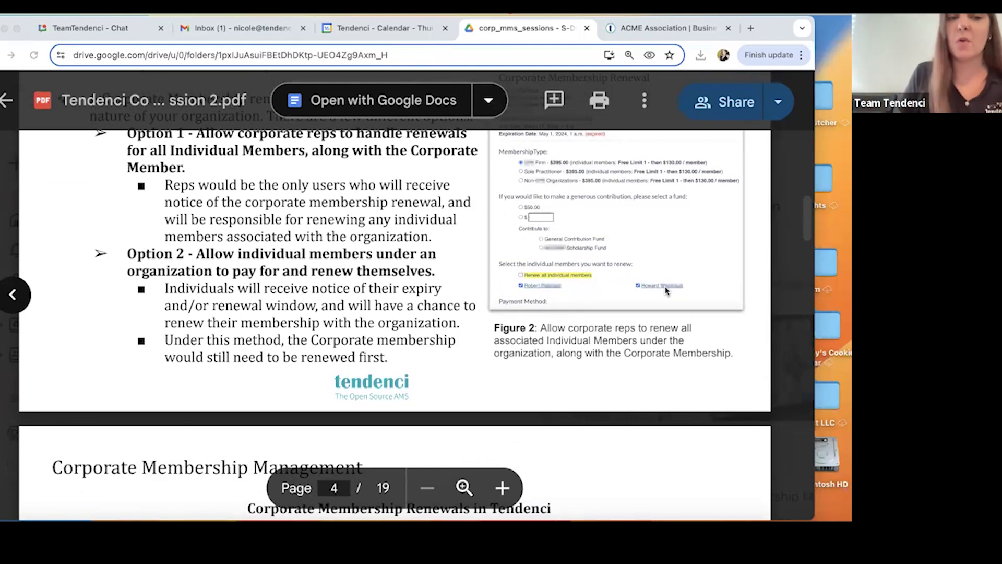
Read pages 5 to 7 of the PDF on the Allow Organizational Members Renew setting and administrator assistance with renewals.
{"action": "scroll", "coordinate": [477, 326], "scroll_direction": "down", "scroll_amount": 1}
{"action": "scroll", "coordinate": [477, 325], "scroll_direction": "down", "scroll_amount": 6}
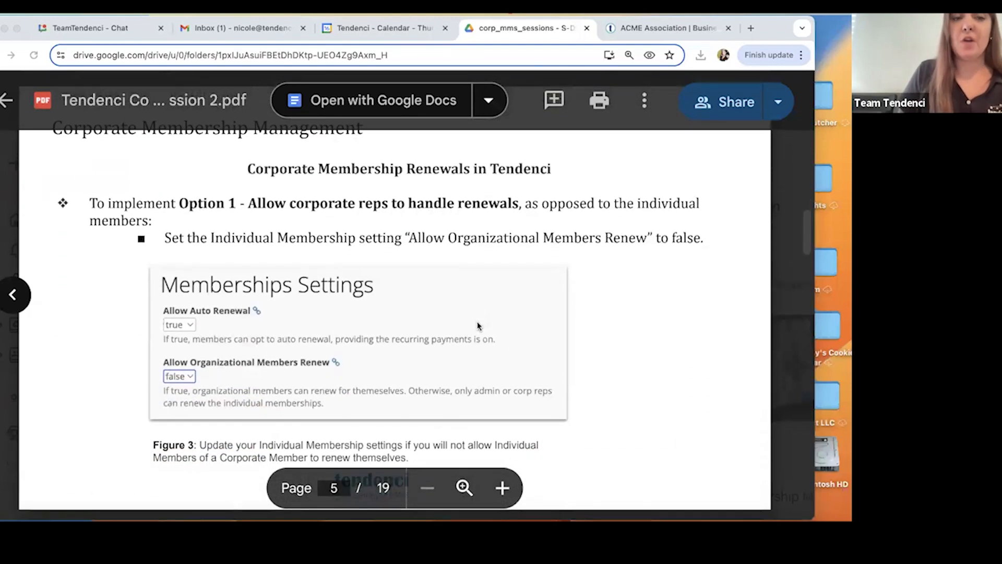
{"action": "scroll", "coordinate": [479, 313], "scroll_direction": "down", "scroll_amount": 1}
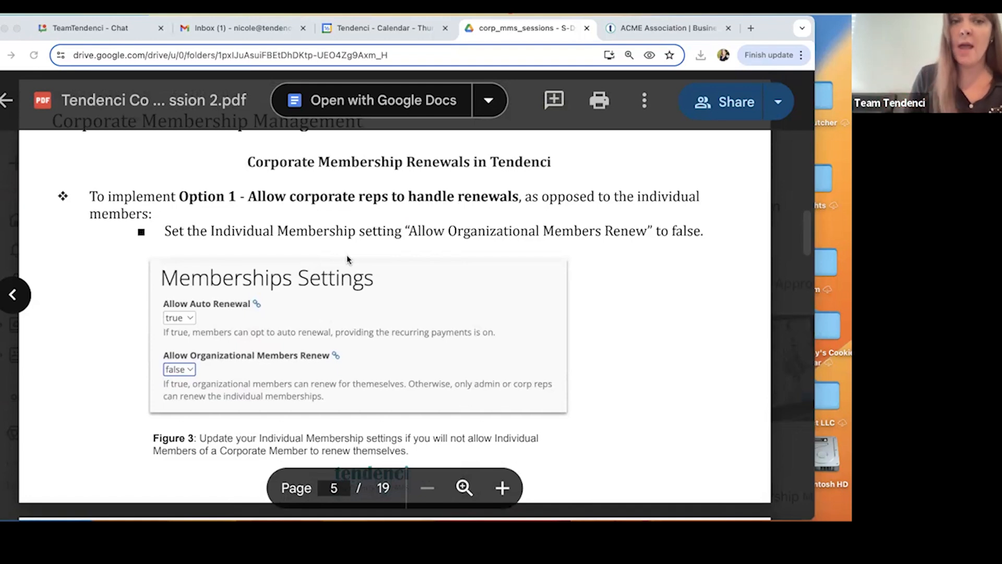
{"action": "scroll", "coordinate": [348, 259], "scroll_direction": "down", "scroll_amount": 1}
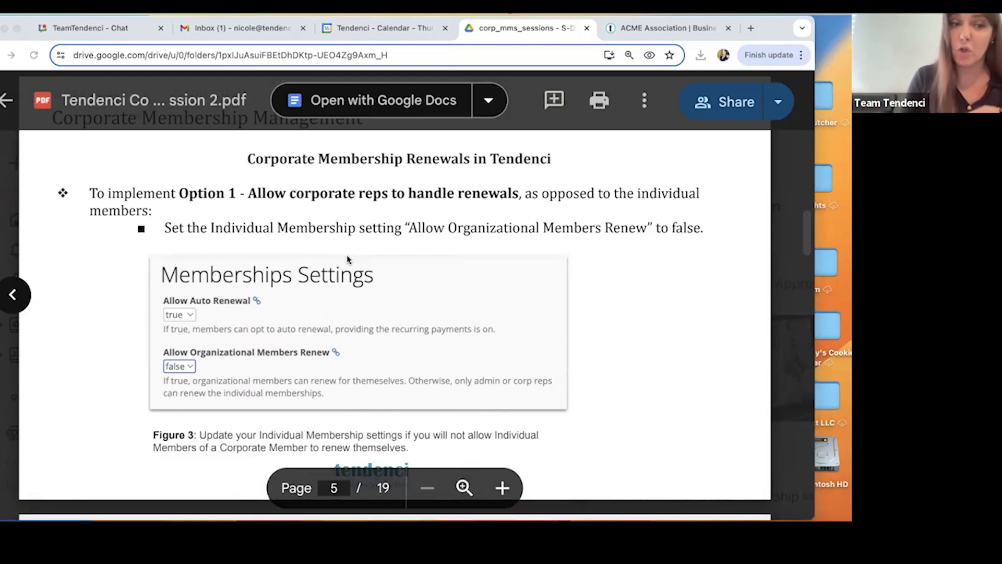
{"action": "scroll", "coordinate": [348, 259], "scroll_direction": "down", "scroll_amount": 2}
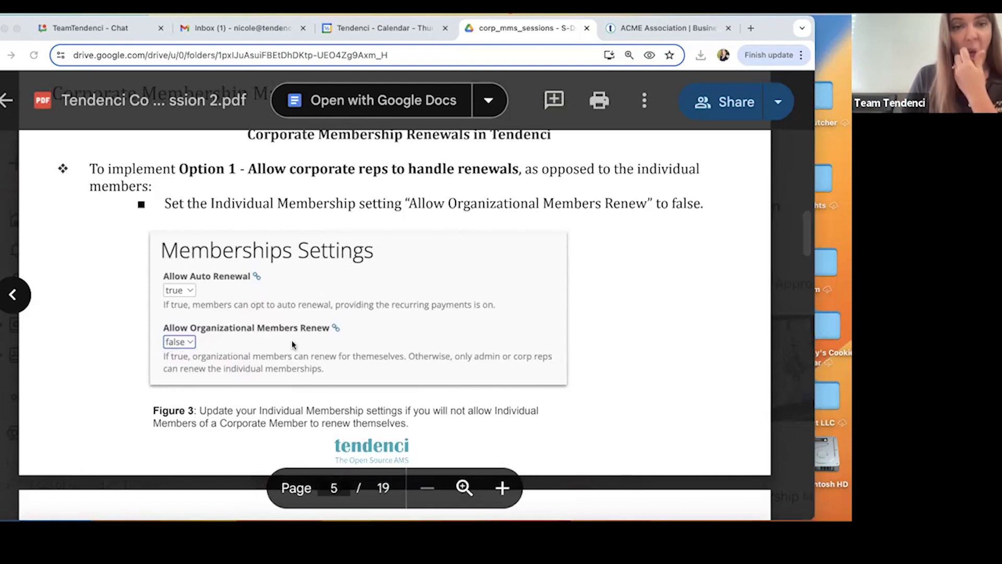
{"action": "scroll", "coordinate": [292, 344], "scroll_direction": "down", "scroll_amount": 10}
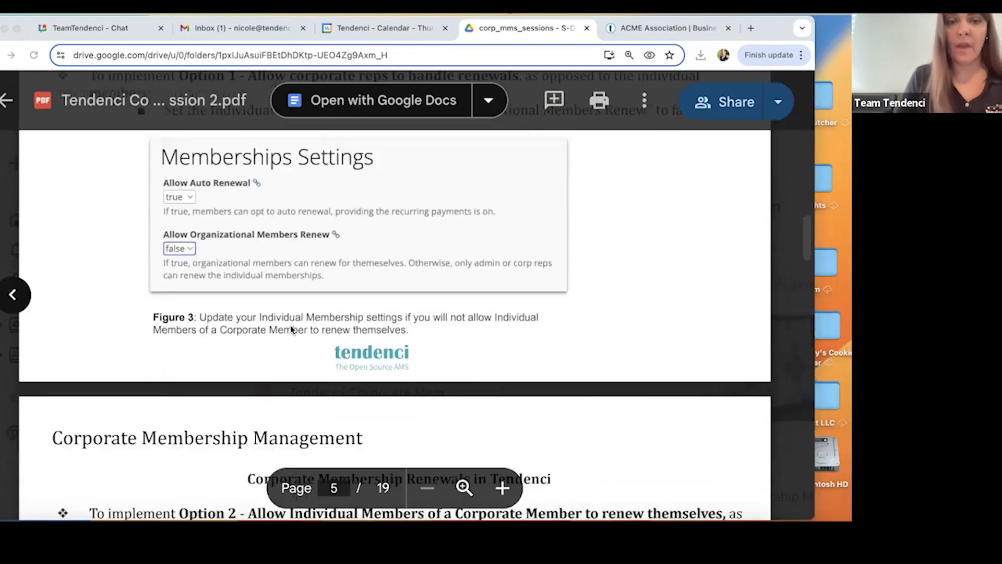
{"action": "scroll", "coordinate": [290, 325], "scroll_direction": "down", "scroll_amount": 4}
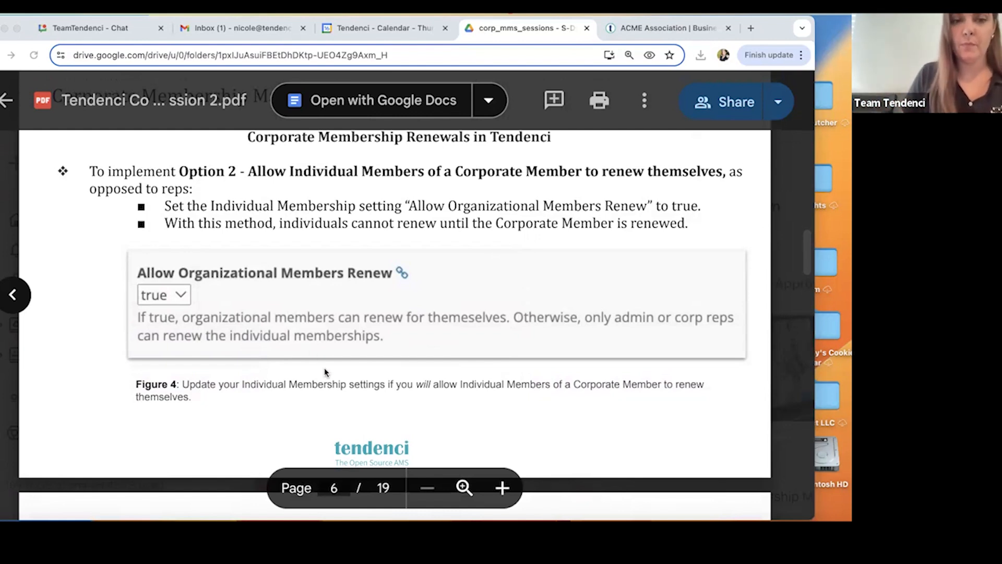
{"action": "scroll", "coordinate": [324, 368], "scroll_direction": "down", "scroll_amount": 1}
{"action": "scroll", "coordinate": [319, 354], "scroll_direction": "down", "scroll_amount": 4}
{"action": "scroll", "coordinate": [319, 346], "scroll_direction": "down", "scroll_amount": 4}
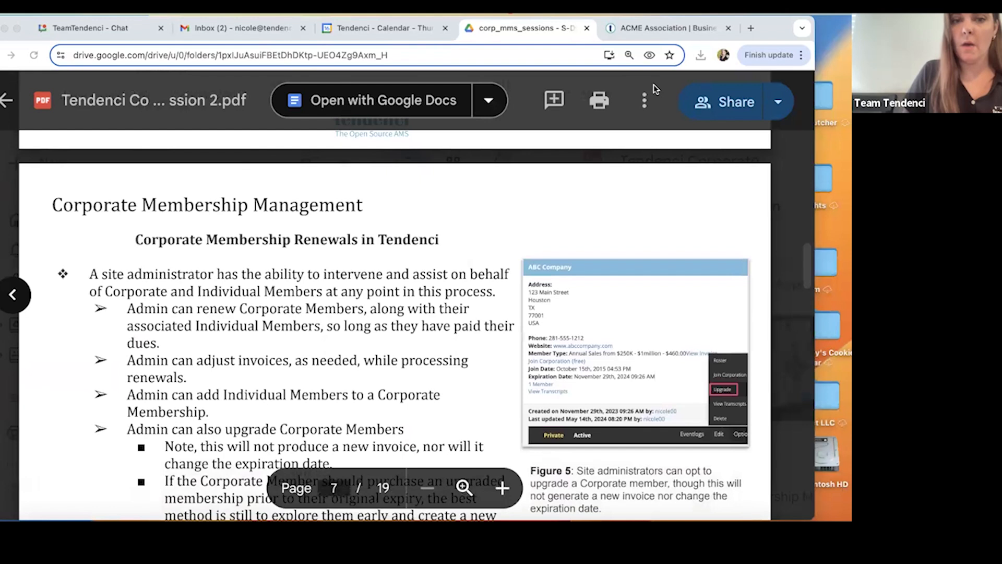
Switch to the ACME Association Tendenci site and open the settings for individual memberships.
{"action": "left_click", "coordinate": [671, 29]}
{"action": "left_click", "coordinate": [145, 80]}
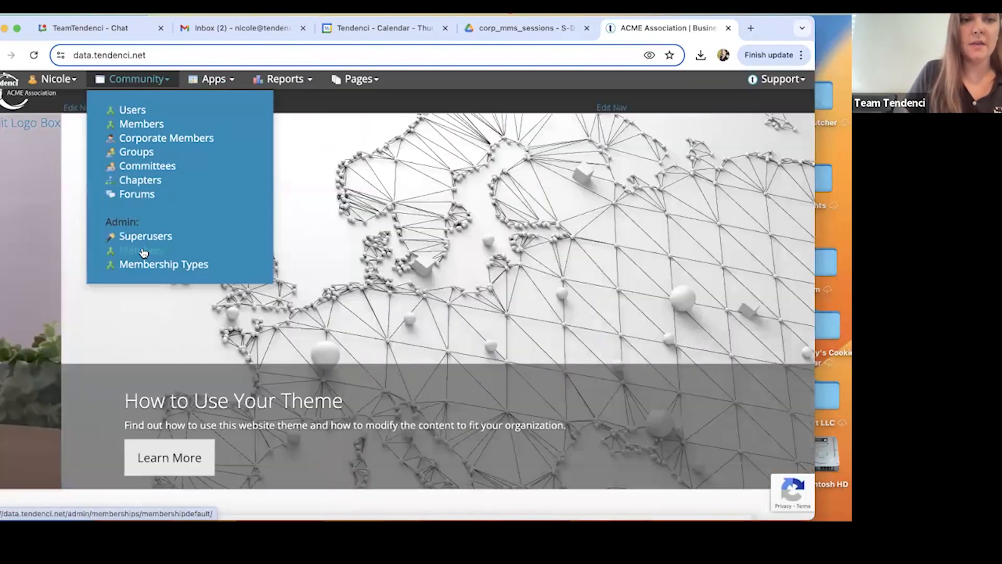
{"action": "left_click", "coordinate": [133, 130]}
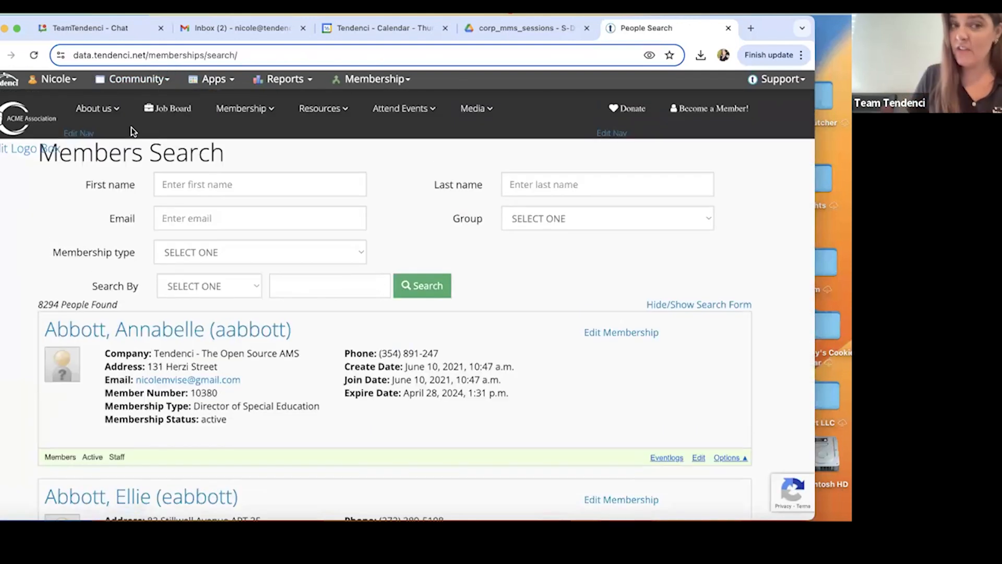
{"action": "left_click", "coordinate": [365, 77]}
{"action": "left_click", "coordinate": [359, 111]}
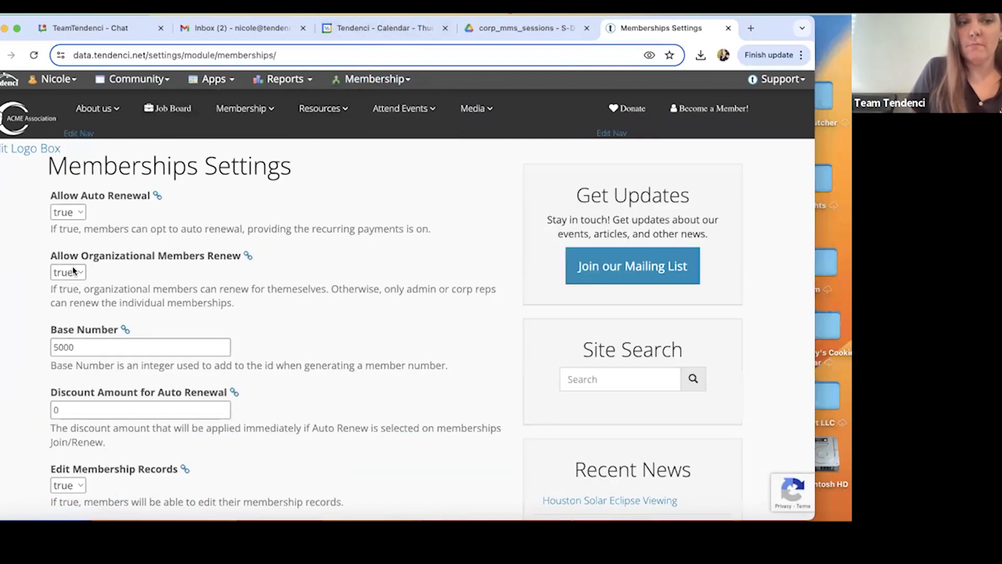
Select false for Allow Organizational Members Renew in the Memberships Settings.
{"action": "scroll", "coordinate": [162, 268], "scroll_direction": "down", "scroll_amount": 1}
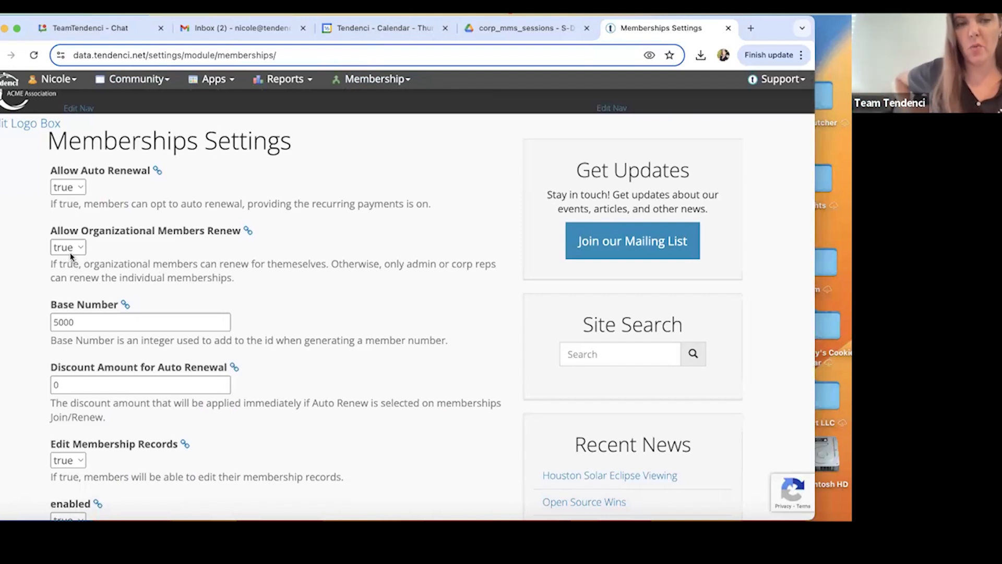
{"action": "left_click", "coordinate": [74, 240]}
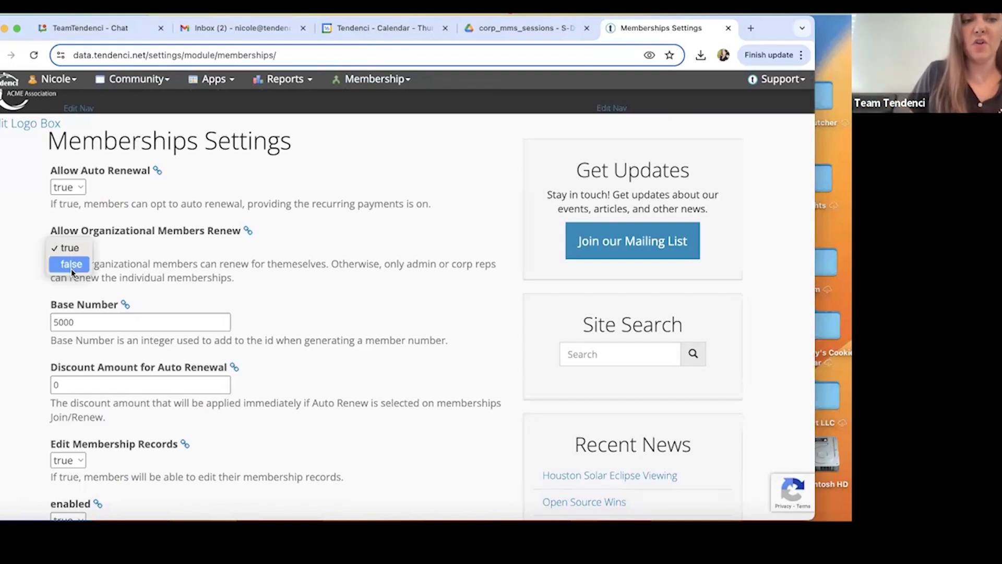
{"action": "left_click", "coordinate": [70, 264]}
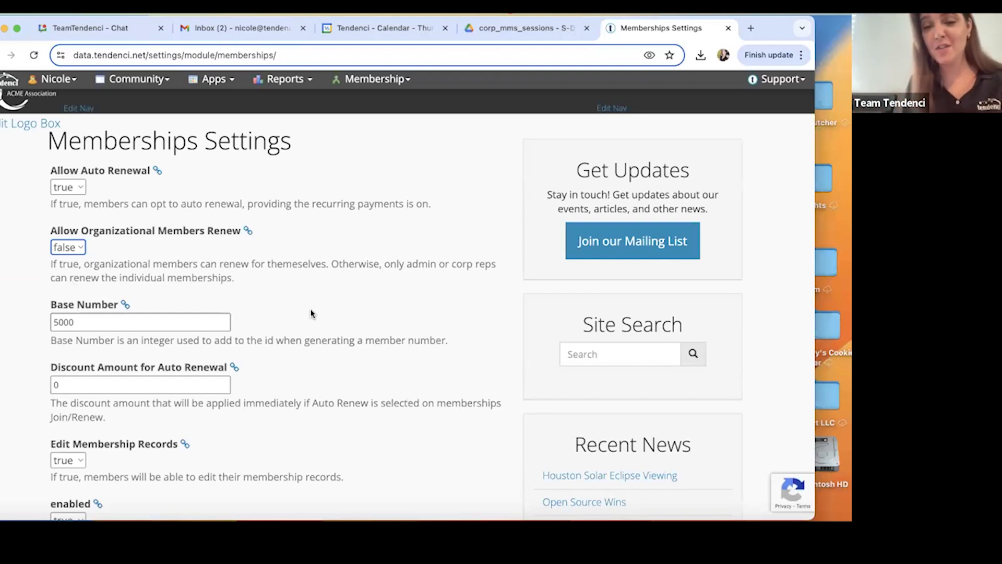
Return to the PDF and read page 7 on how site administrators can assist with corporate membership renewals.
{"action": "left_click", "coordinate": [477, 29]}
{"action": "scroll", "coordinate": [392, 267], "scroll_direction": "down", "scroll_amount": 3}
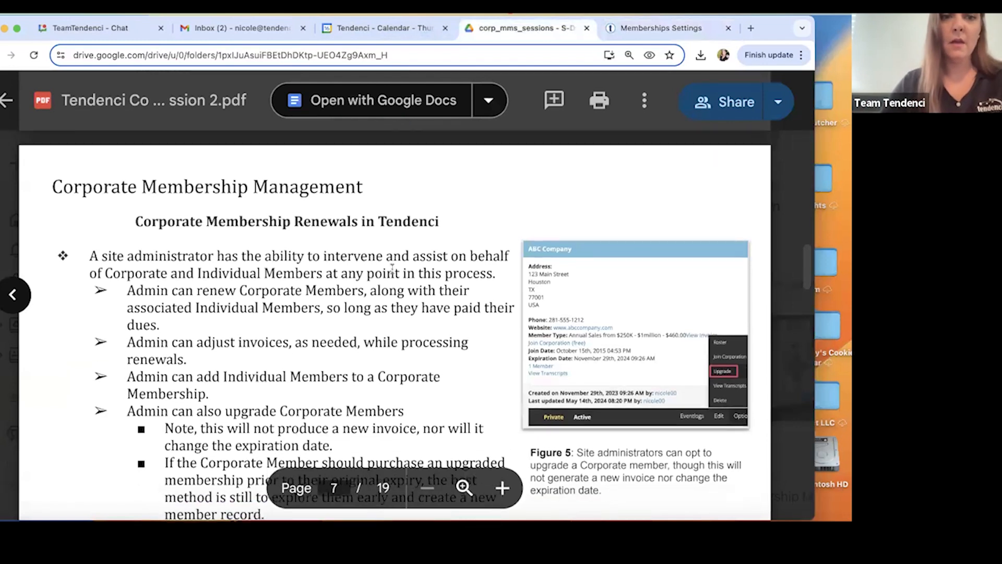
{"action": "scroll", "coordinate": [392, 267], "scroll_direction": "down", "scroll_amount": 1}
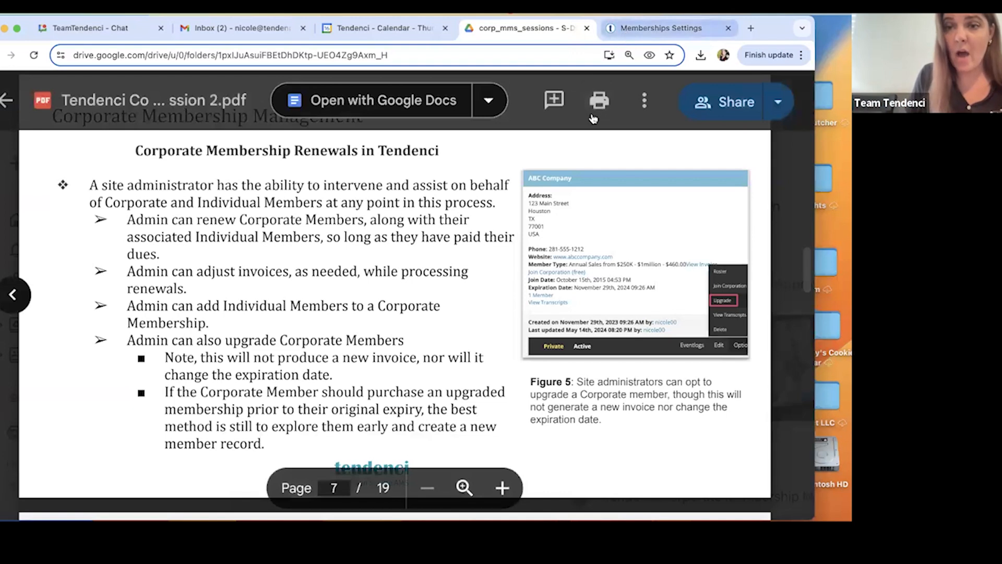
Switch to the Tendenci site and open the Corporate Memberships list in the corporate membership admin backend.
{"action": "left_click", "coordinate": [661, 27]}
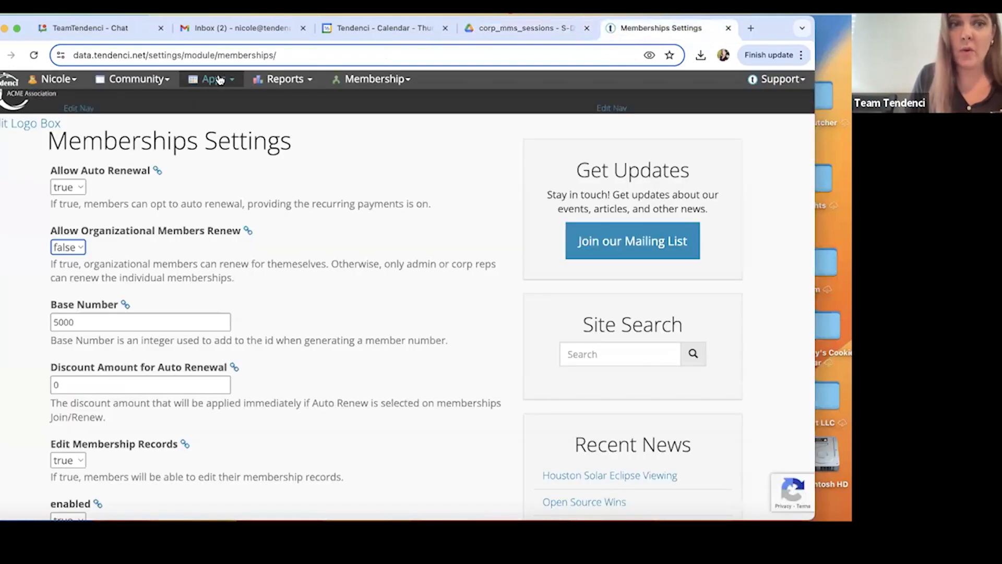
{"action": "left_click", "coordinate": [137, 79]}
{"action": "left_click", "coordinate": [151, 138]}
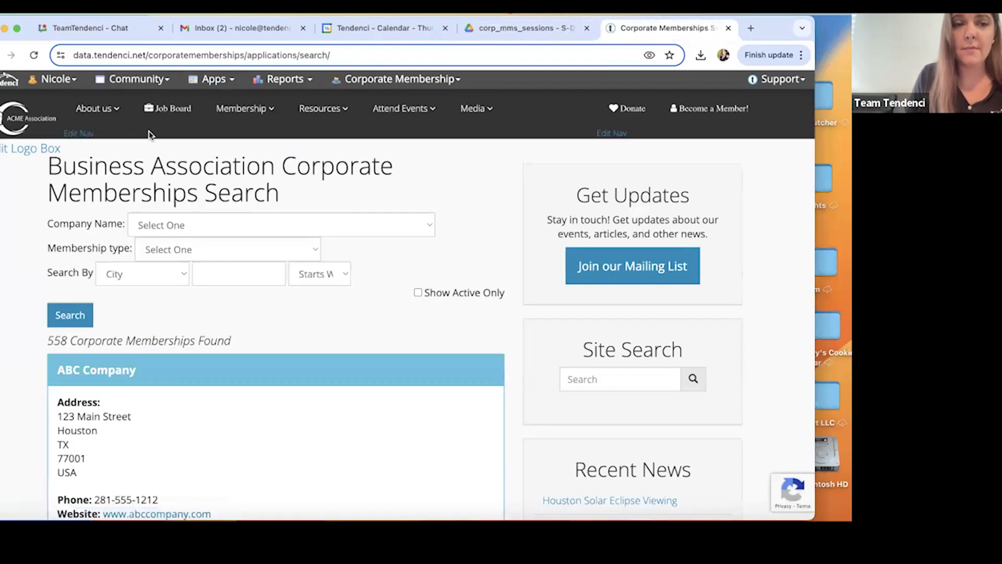
{"action": "left_click", "coordinate": [344, 78]}
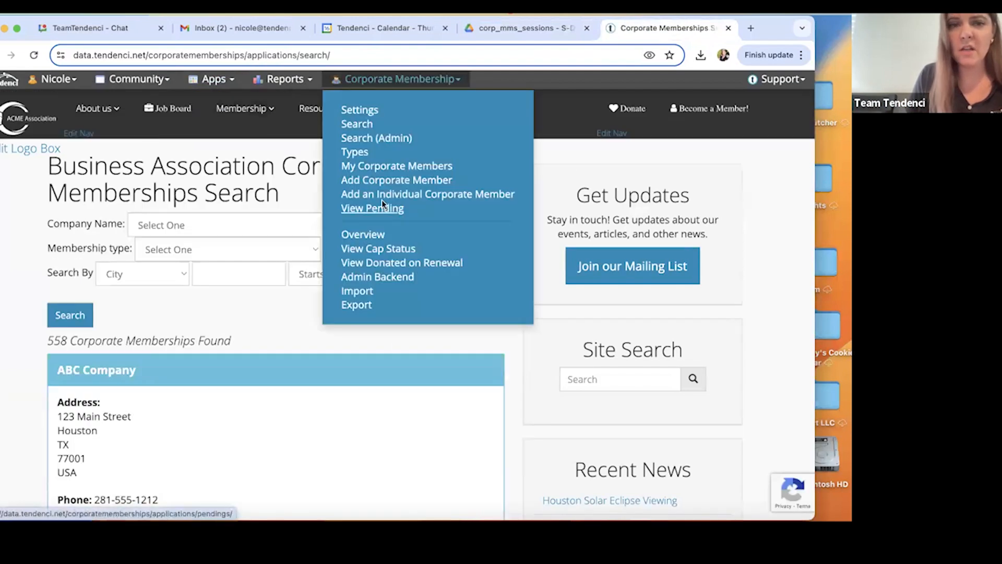
{"action": "left_click", "coordinate": [360, 276]}
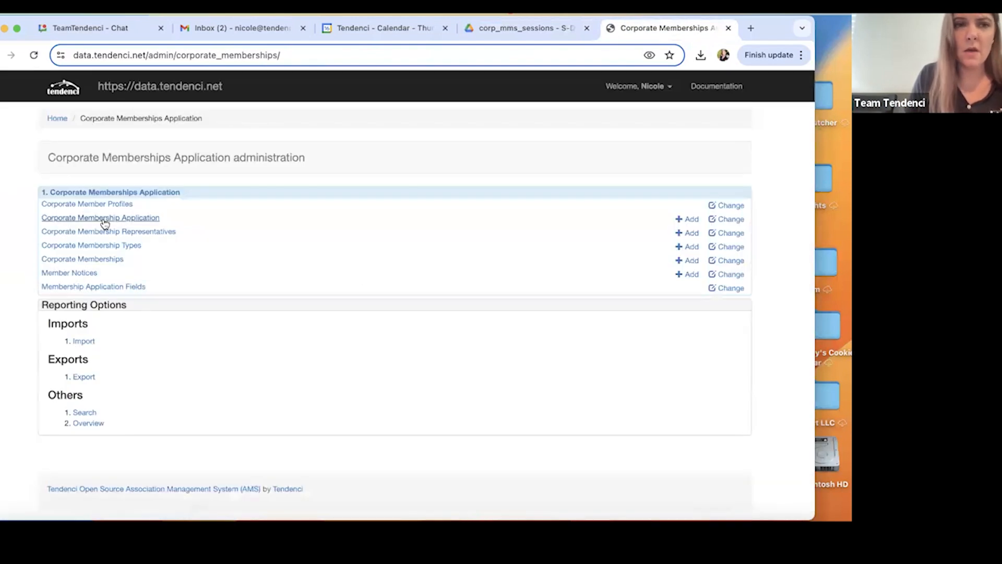
{"action": "left_click", "coordinate": [97, 261]}
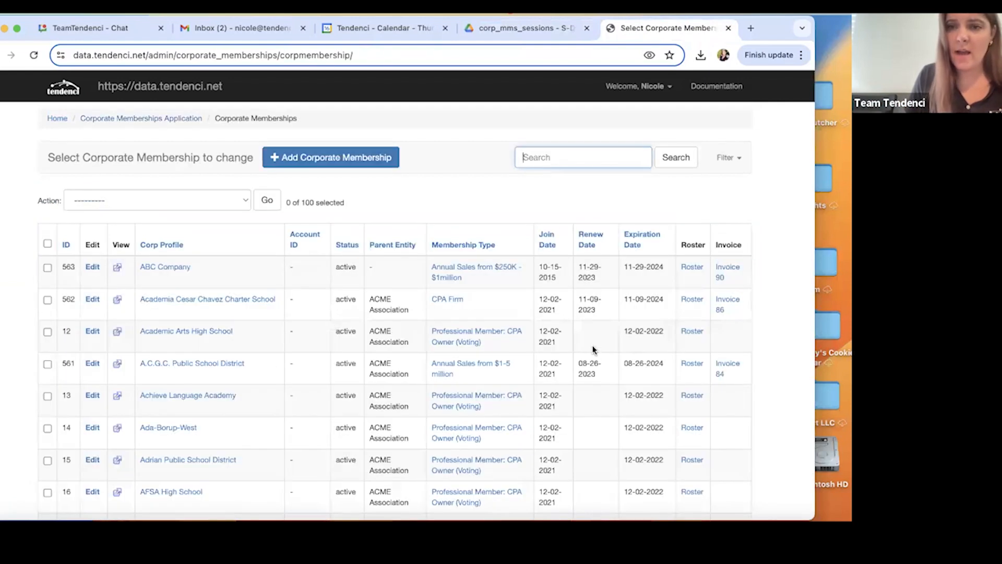
Open ABC Company's invoice from the corporate memberships list and review its line items, balance and payment history.
{"action": "scroll", "coordinate": [593, 350], "scroll_direction": "down", "scroll_amount": 1}
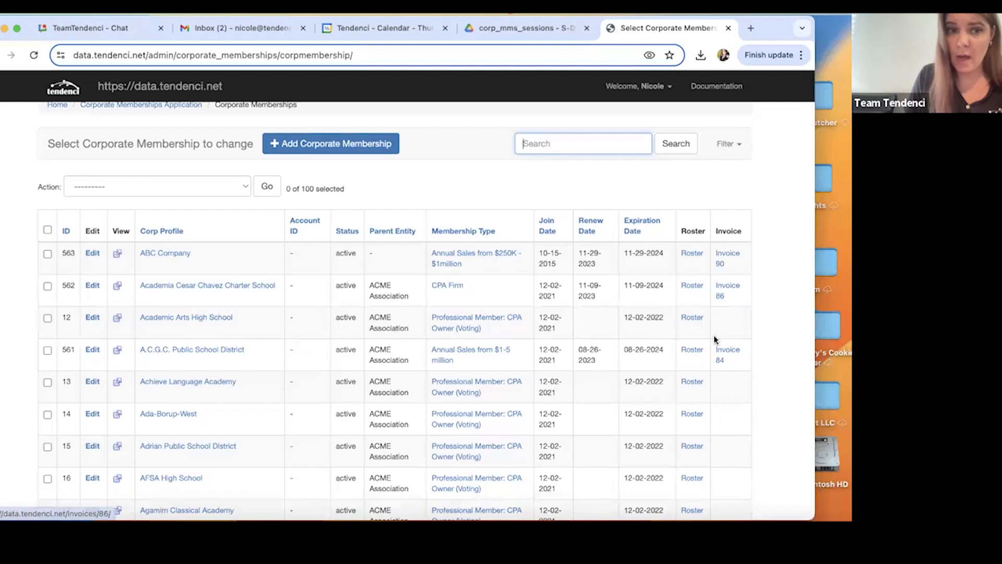
{"action": "left_click", "coordinate": [723, 255]}
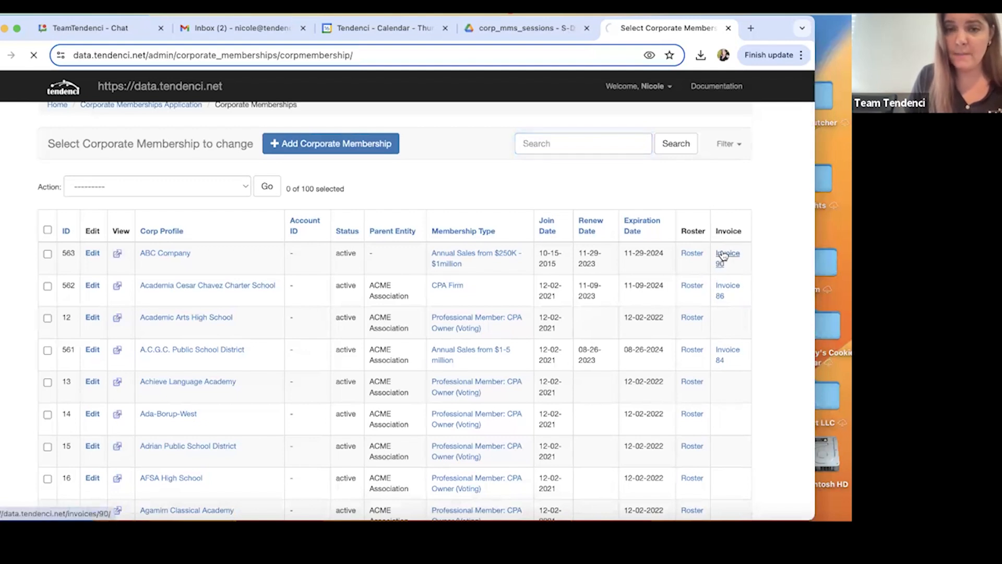
{"action": "scroll", "coordinate": [663, 342], "scroll_direction": "down", "scroll_amount": 5}
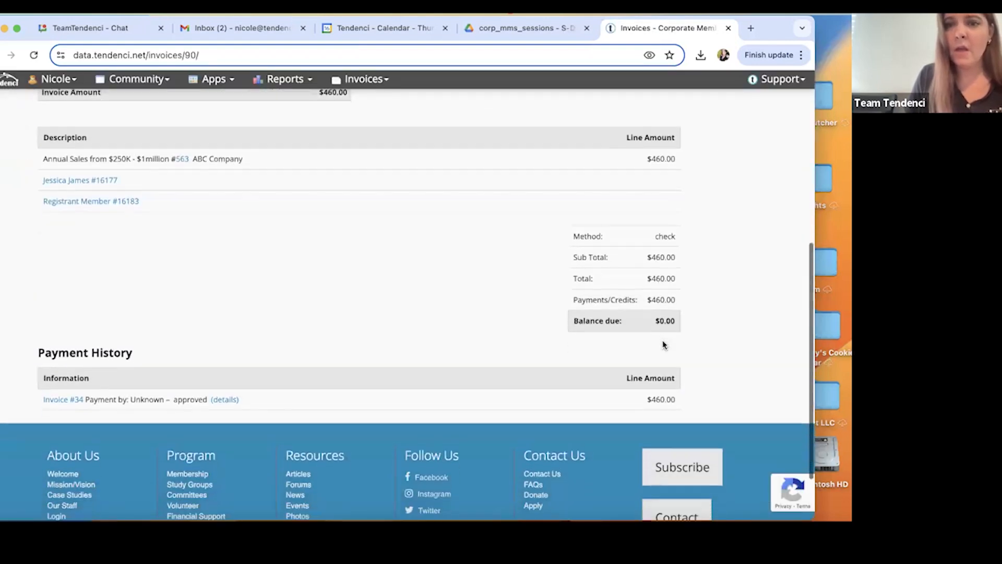
{"action": "scroll", "coordinate": [663, 342], "scroll_direction": "up", "scroll_amount": 3}
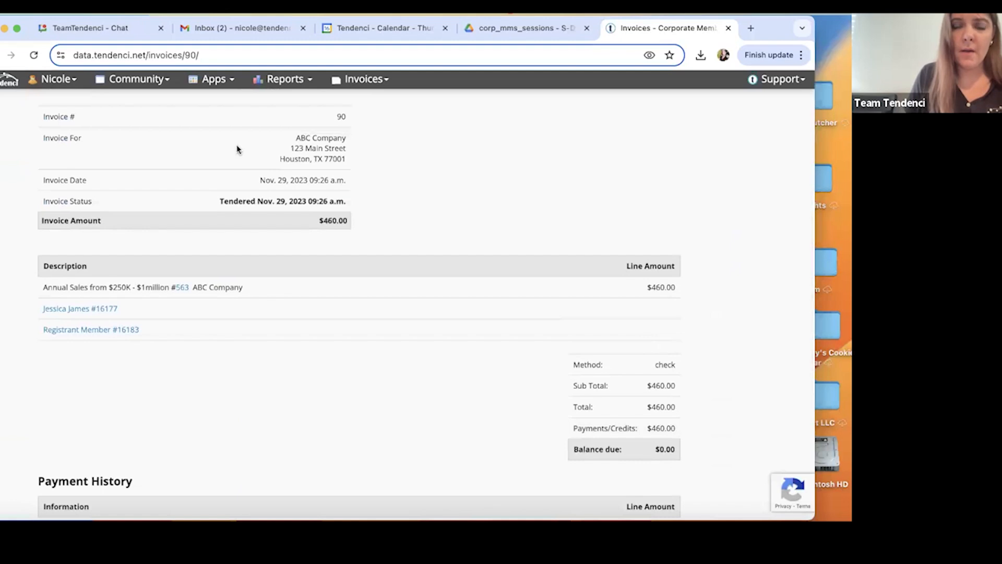
Review ABC Company's invoice details and payment history, return to the corporate memberships list and look through it for another invoiced company.
{"action": "scroll", "coordinate": [380, 282], "scroll_direction": "up", "scroll_amount": 3}
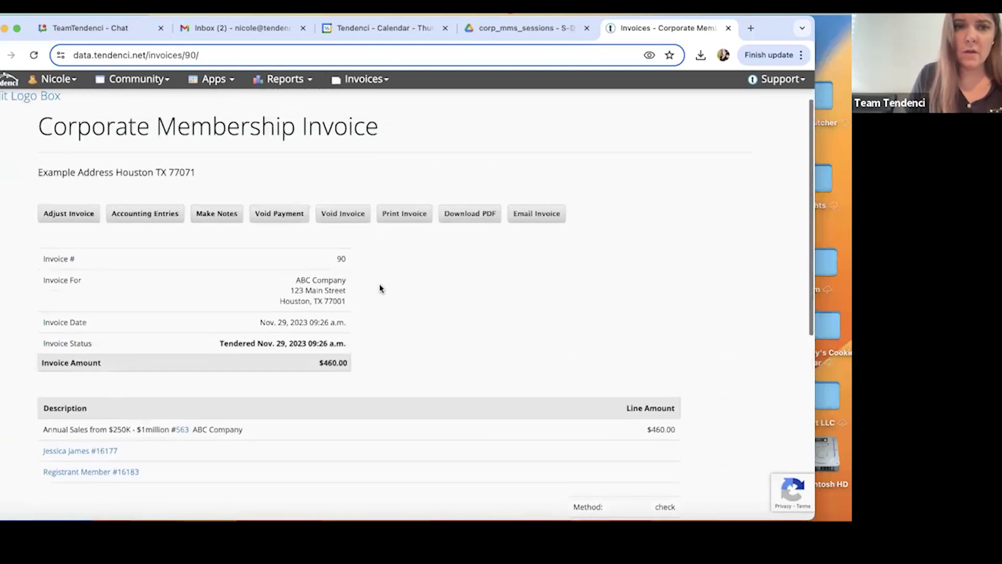
{"action": "scroll", "coordinate": [369, 386], "scroll_direction": "down", "scroll_amount": 6}
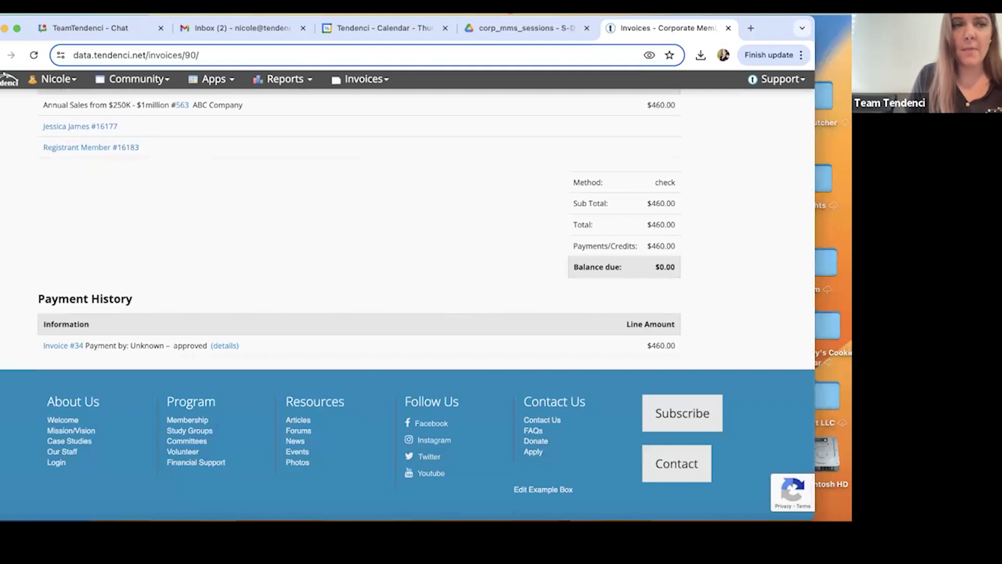
{"action": "left_click", "coordinate": [0, 55]}
{"action": "scroll", "coordinate": [594, 367], "scroll_direction": "down", "scroll_amount": 1}
{"action": "scroll", "coordinate": [593, 366], "scroll_direction": "down", "scroll_amount": 20}
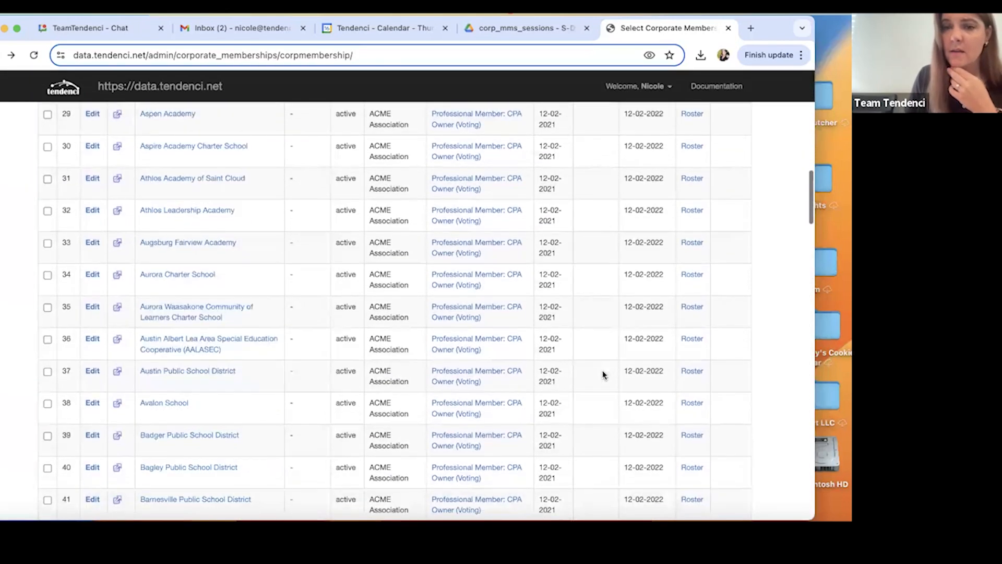
{"action": "scroll", "coordinate": [602, 355], "scroll_direction": "down", "scroll_amount": 20}
{"action": "scroll", "coordinate": [602, 355], "scroll_direction": "up", "scroll_amount": 20}
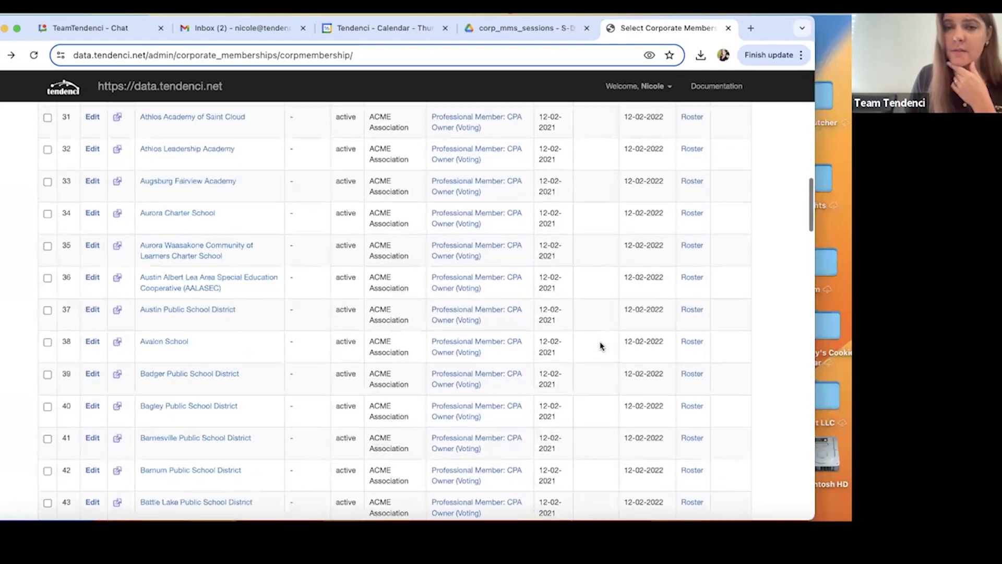
{"action": "scroll", "coordinate": [601, 346], "scroll_direction": "down", "scroll_amount": 1}
{"action": "scroll", "coordinate": [600, 346], "scroll_direction": "down", "scroll_amount": 3}
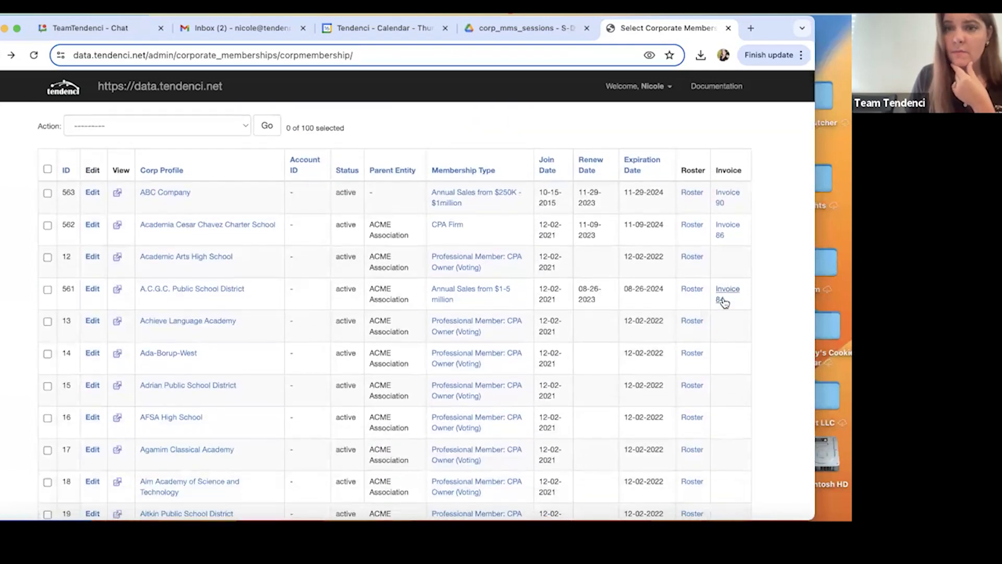
Open the invoice of A.C.G.C. Public School District from the corporate memberships list and review it.
{"action": "left_click", "coordinate": [724, 303]}
{"action": "scroll", "coordinate": [724, 302], "scroll_direction": "down", "scroll_amount": 6}
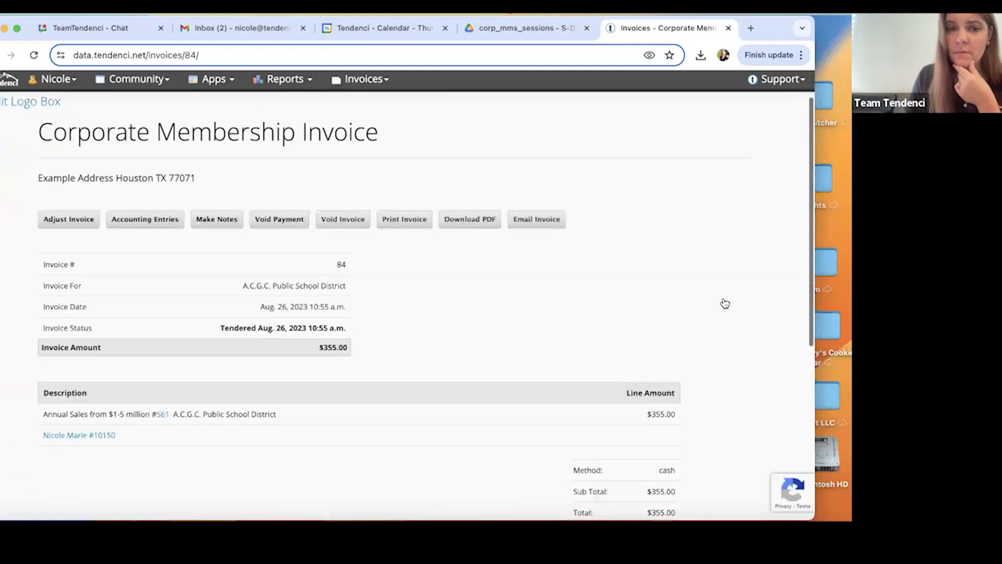
{"action": "scroll", "coordinate": [724, 303], "scroll_direction": "up", "scroll_amount": 7}
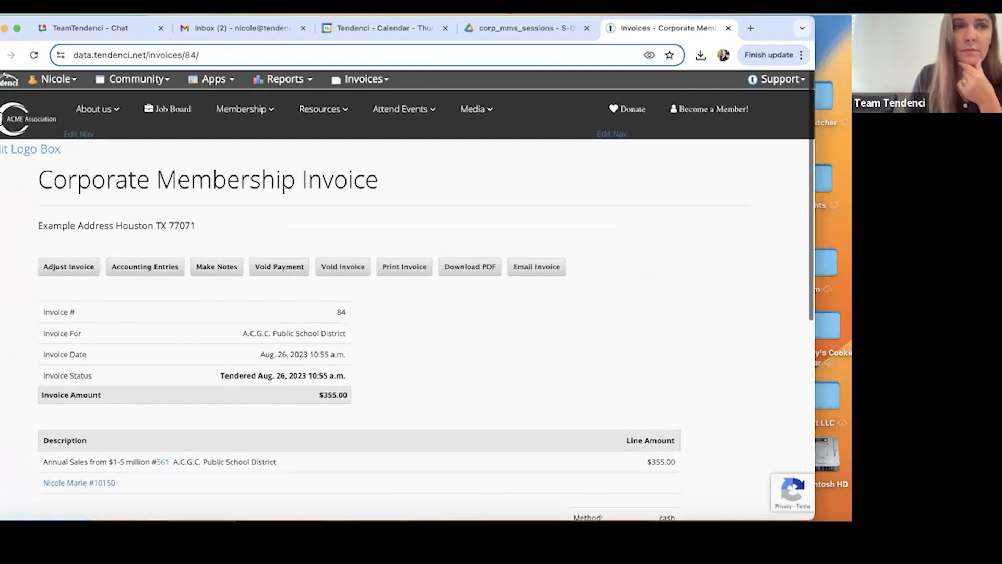
Go to the Corporate Memberships area of the site and open the form for adding a corporate member.
{"action": "mouse_move", "coordinate": [130, 84]}
{"action": "left_click", "coordinate": [196, 142]}
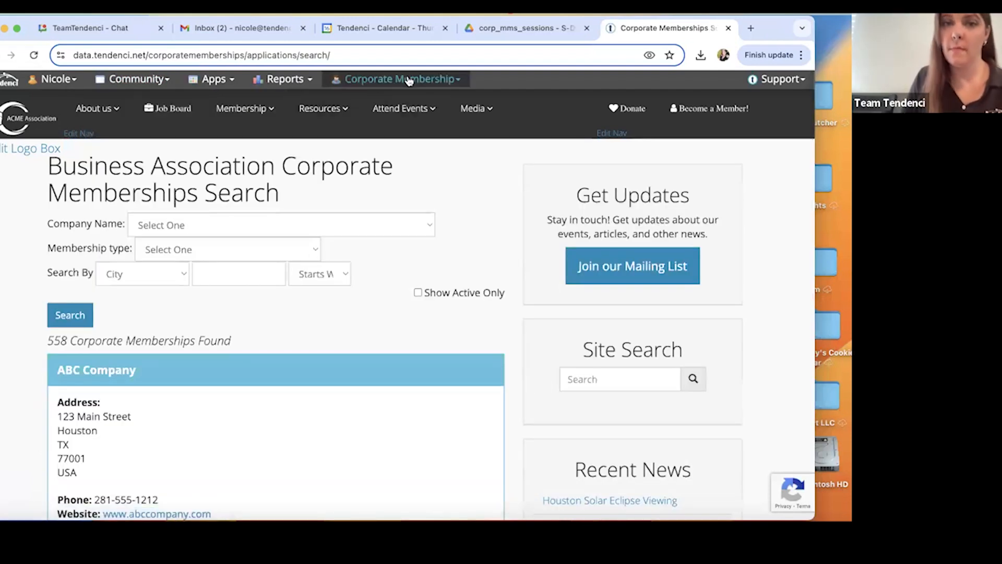
{"action": "mouse_move", "coordinate": [408, 80]}
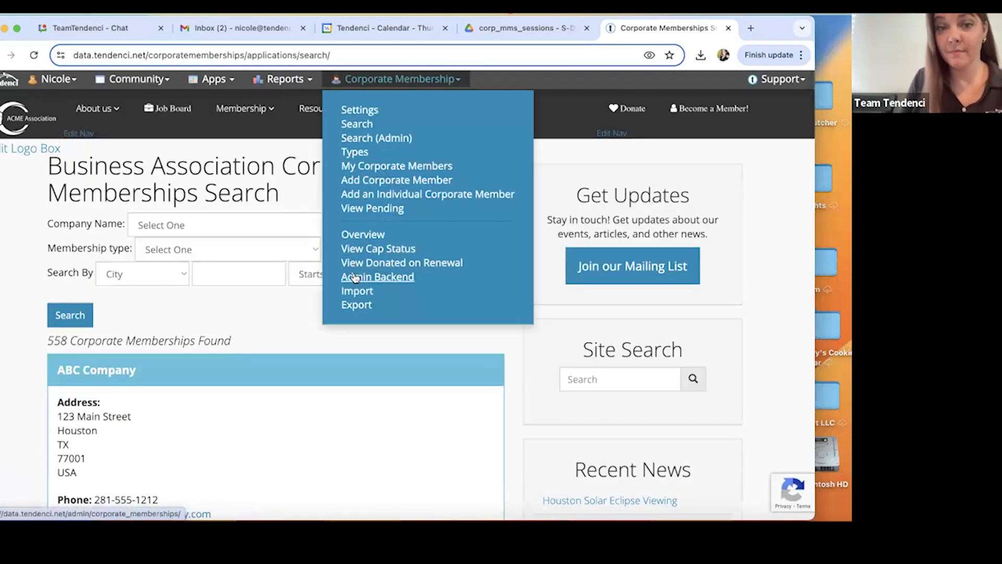
{"action": "left_click", "coordinate": [389, 180]}
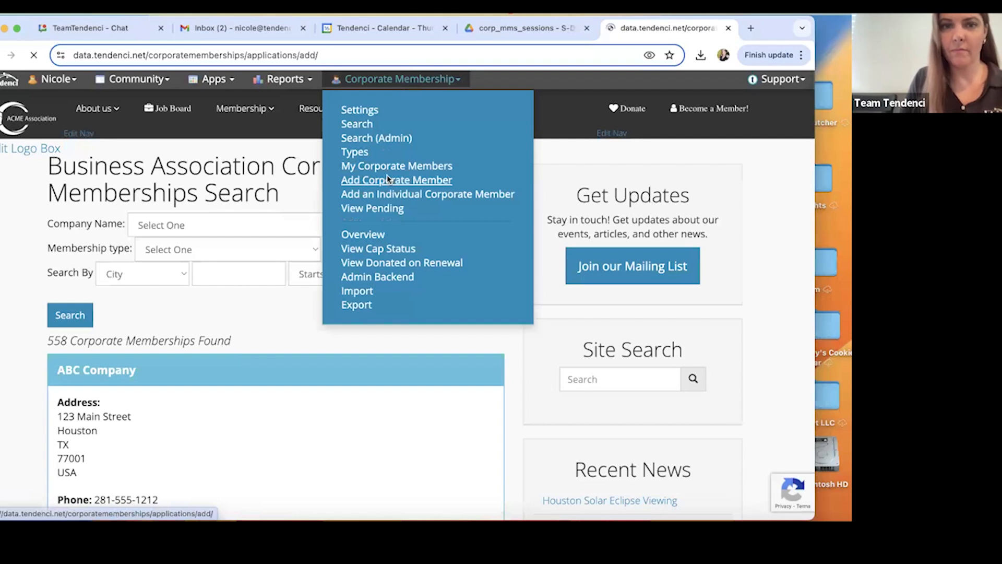
Enter Test Org as the organization name and classify it as an Associate Member.
{"action": "scroll", "coordinate": [287, 280], "scroll_direction": "down", "scroll_amount": 5}
{"action": "left_click", "coordinate": [249, 200]}
{"action": "type", "text": "Test Org"}
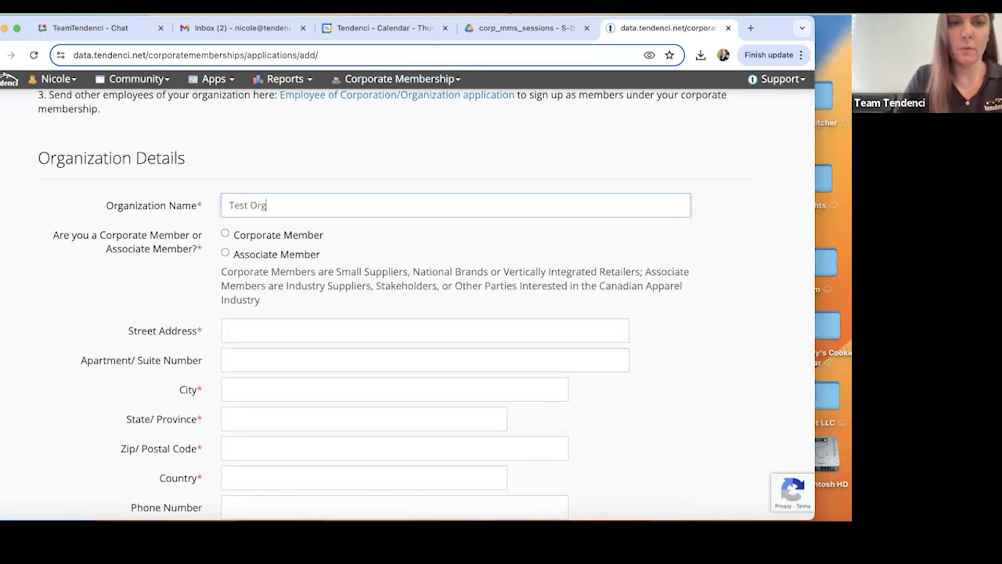
{"action": "left_click", "coordinate": [225, 253]}
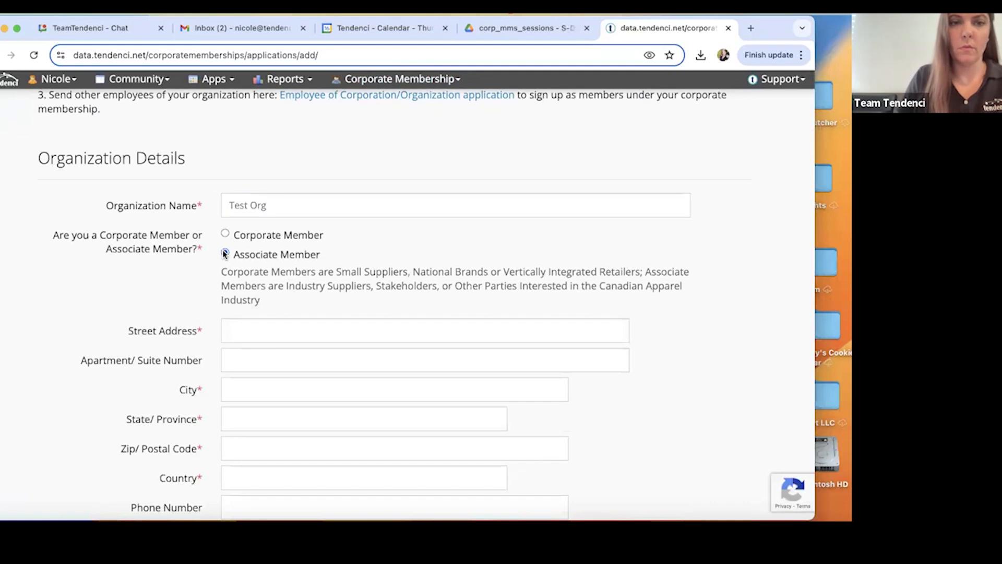
Fill in the organization's street address, city, state and postal code, and set the country to United States.
{"action": "left_click", "coordinate": [253, 330]}
{"action": "type", "text": "1234 Main St"}
{"action": "scroll", "coordinate": [245, 328], "scroll_direction": "down", "scroll_amount": 3}
{"action": "left_click", "coordinate": [245, 317]}
{"action": "type", "text": "Houston"}
{"action": "left_click", "coordinate": [264, 349]}
{"action": "type", "text": "TX"}
{"action": "left_click", "coordinate": [264, 371]}
{"action": "type", "text": "12345"}
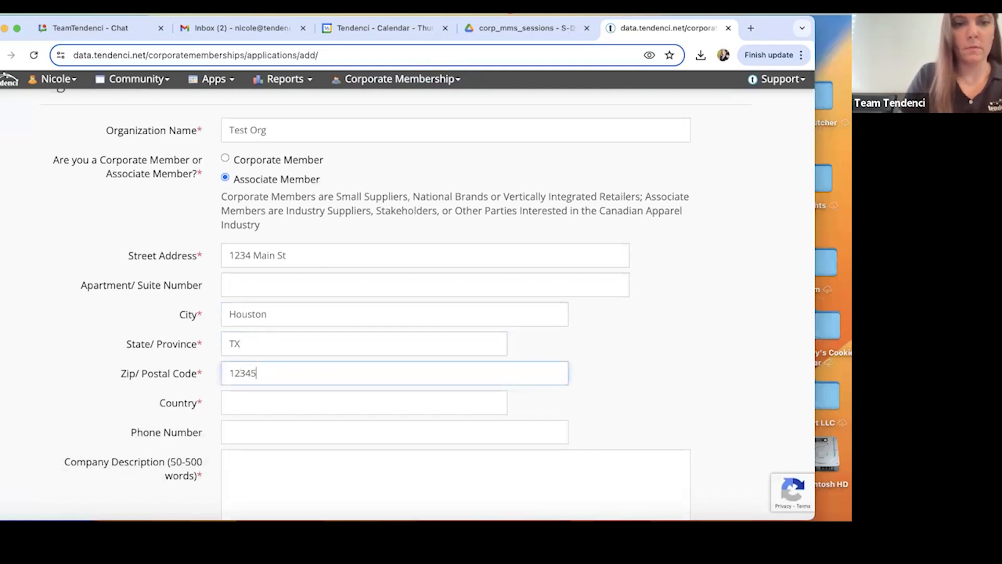
{"action": "left_click", "coordinate": [262, 406]}
{"action": "type", "text": "Un"}
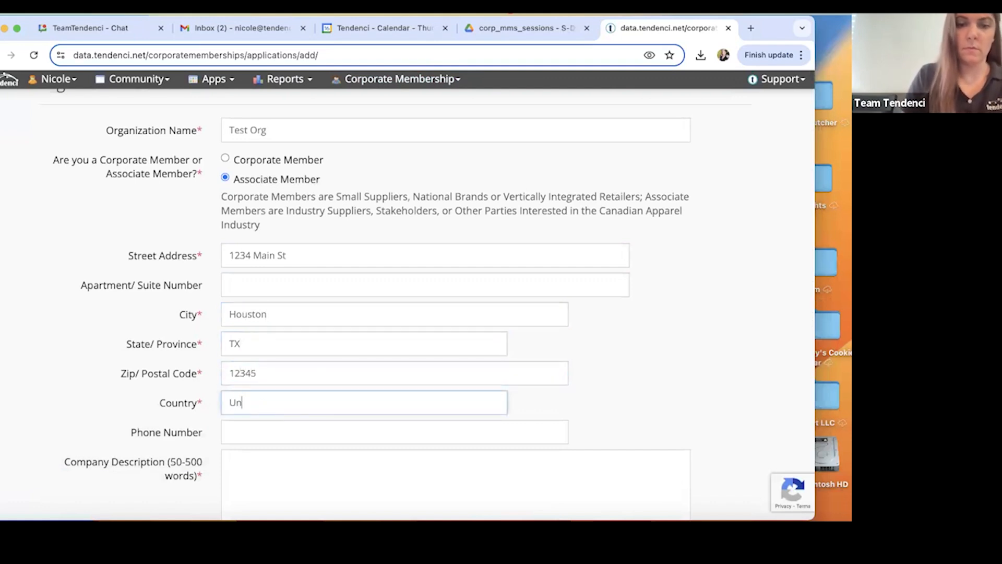
{"action": "type", "text": "ited States"}
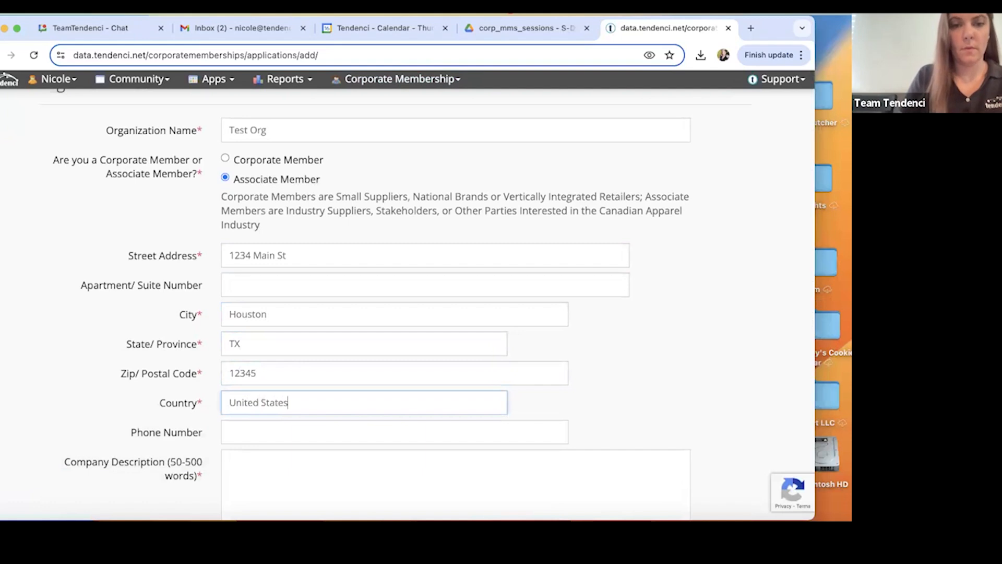
Enter the placeholder text "lorem ipsum" as both the company description and the brand names.
{"action": "scroll", "coordinate": [253, 335], "scroll_direction": "down", "scroll_amount": 4}
{"action": "left_click", "coordinate": [254, 335]}
{"action": "type", "text": "lo"}
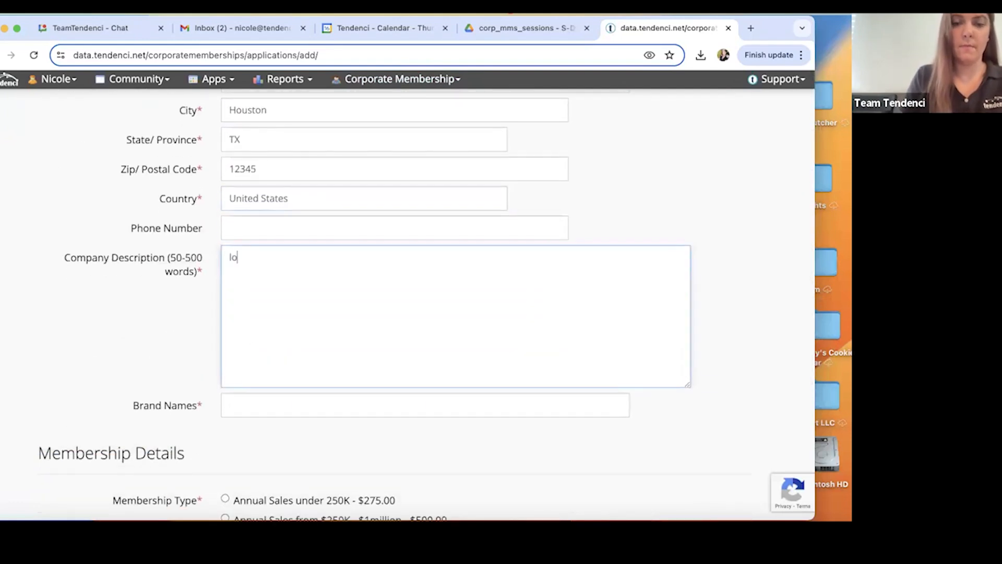
{"action": "type", "text": "rem ipsu"}
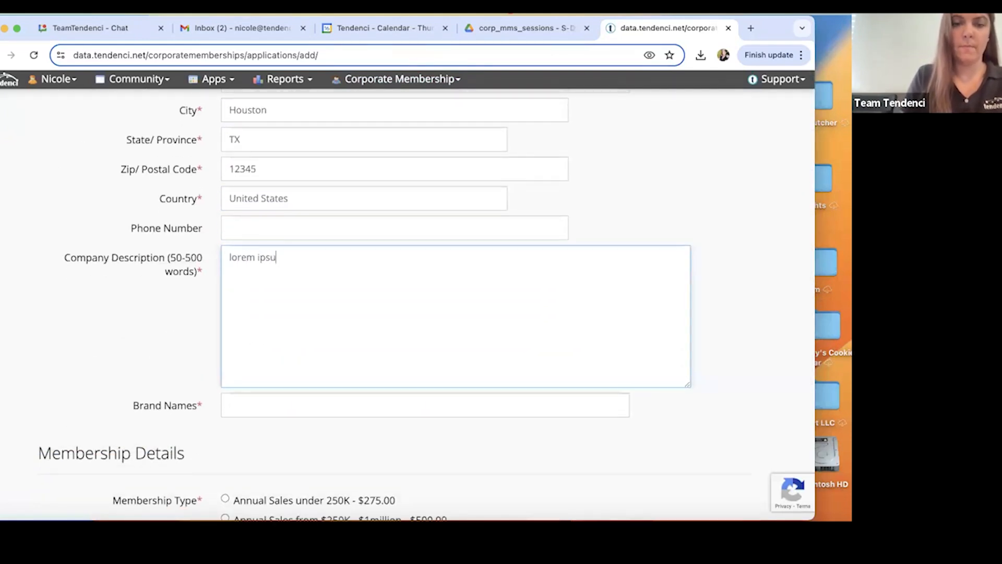
{"action": "type", "text": "m"}
{"action": "scroll", "coordinate": [227, 334], "scroll_direction": "down", "scroll_amount": 3}
{"action": "left_click", "coordinate": [231, 230]}
{"action": "type", "text": "lorem ipsum"}
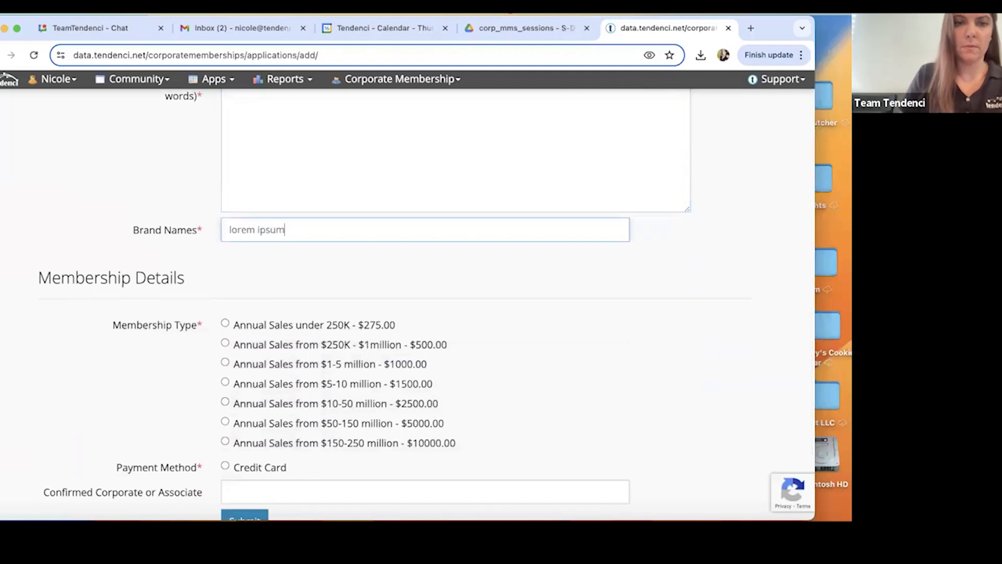
Choose the Annual Sales under 250K membership type with Credit Card as the payment method, and submit the application.
{"action": "scroll", "coordinate": [230, 230], "scroll_direction": "down", "scroll_amount": 2}
{"action": "left_click", "coordinate": [225, 233]}
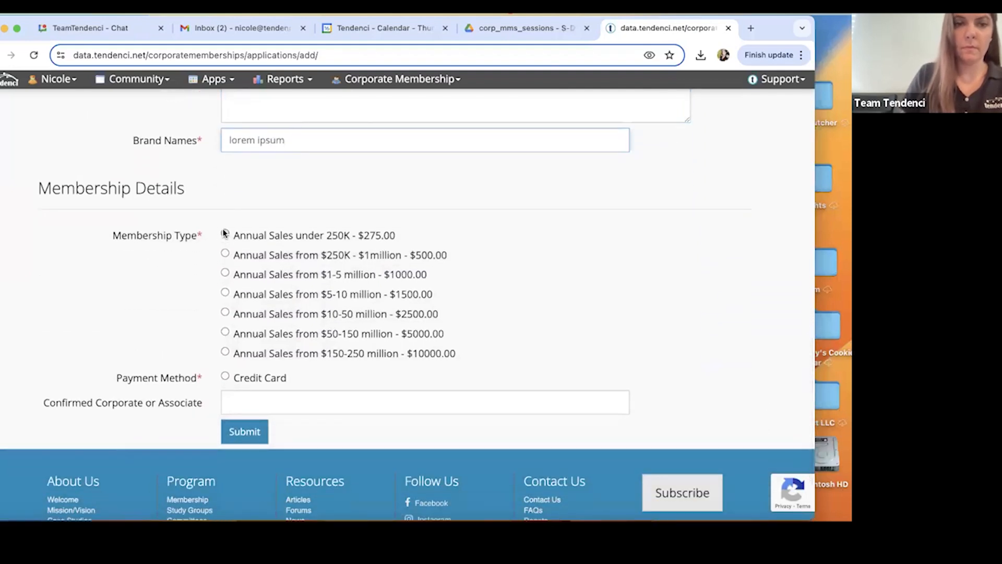
{"action": "left_click", "coordinate": [226, 377]}
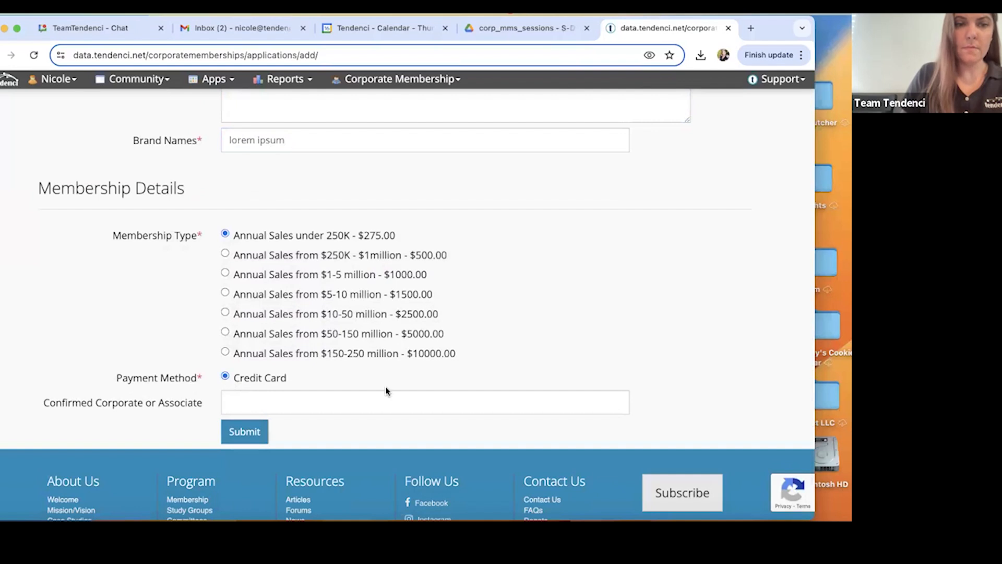
{"action": "left_click", "coordinate": [257, 433]}
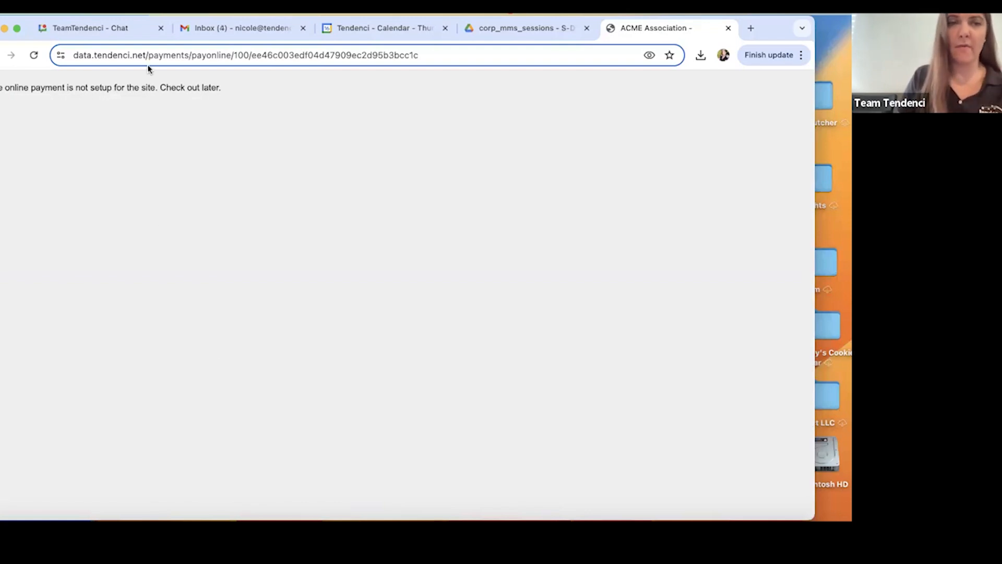
Return to the site's home page and open the Corporate Memberships list in the corporate membership admin backend.
{"action": "left_click", "coordinate": [148, 60]}
{"action": "type", "text": "data"}
{"action": "key", "text": "Return"}
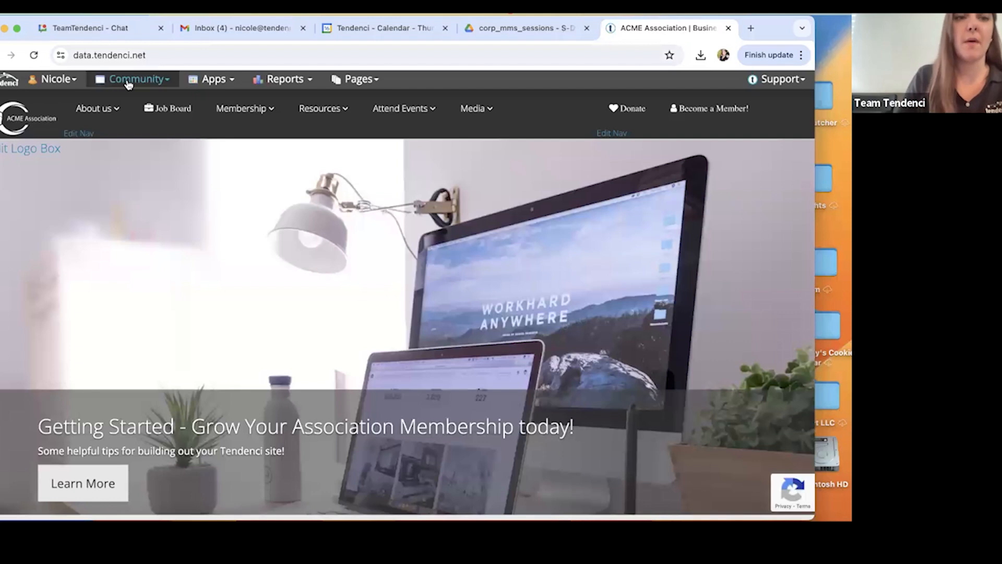
{"action": "left_click", "coordinate": [128, 83]}
{"action": "left_click", "coordinate": [140, 139]}
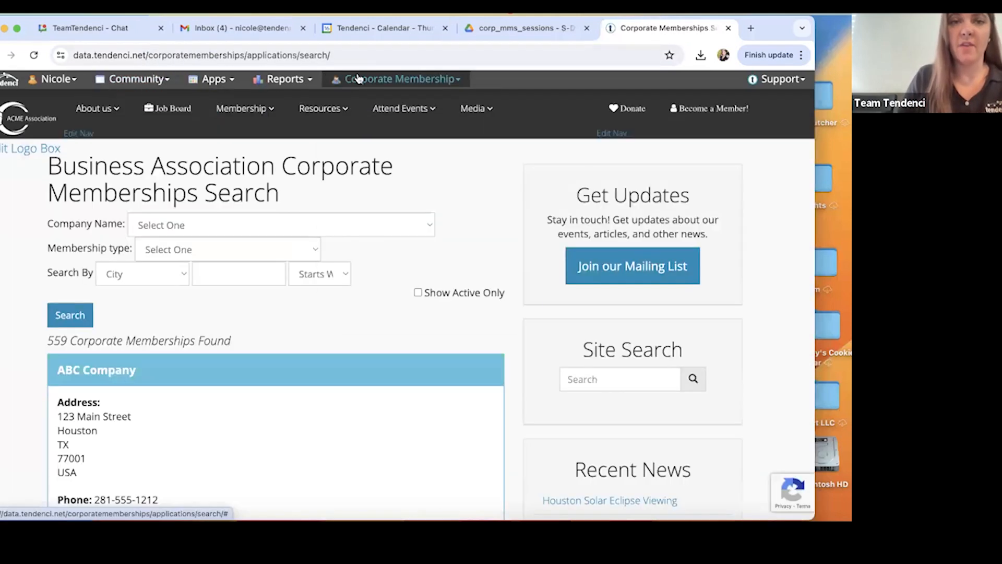
{"action": "left_click", "coordinate": [365, 79]}
{"action": "left_click", "coordinate": [375, 280]}
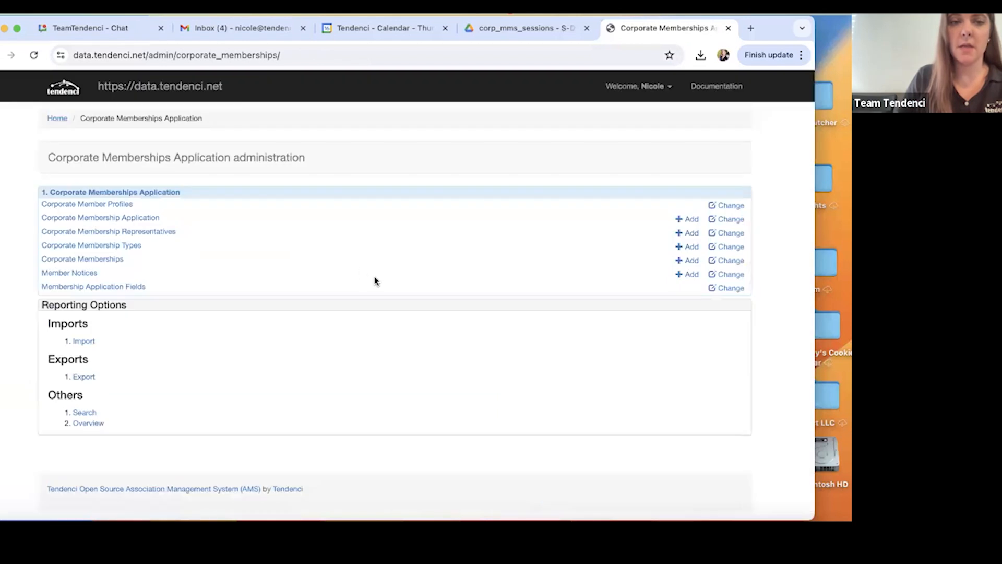
{"action": "left_click", "coordinate": [93, 260]}
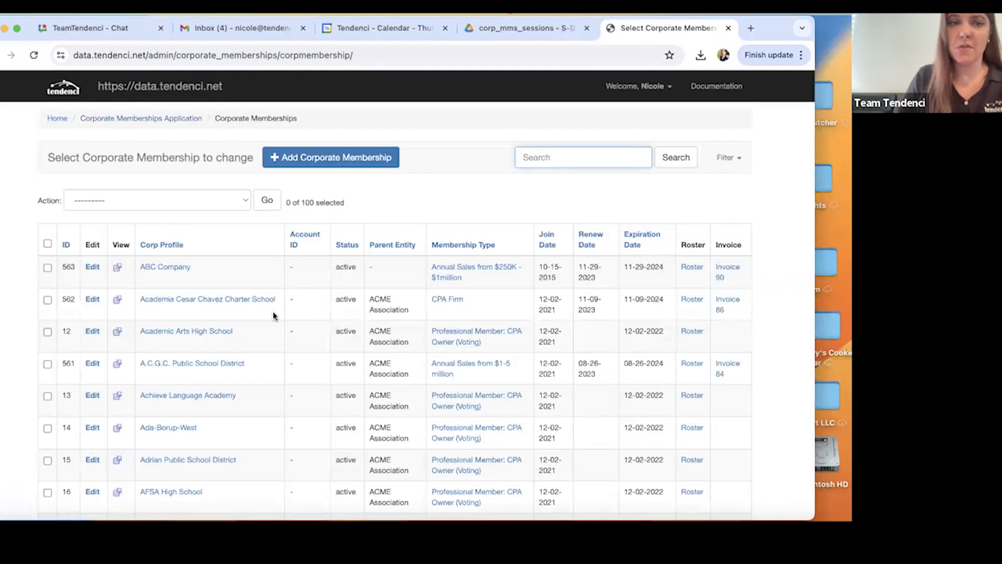
Look through the list's filter options and search the corporate memberships for "test".
{"action": "left_click", "coordinate": [720, 165]}
{"action": "scroll", "coordinate": [652, 251], "scroll_direction": "down", "scroll_amount": 3}
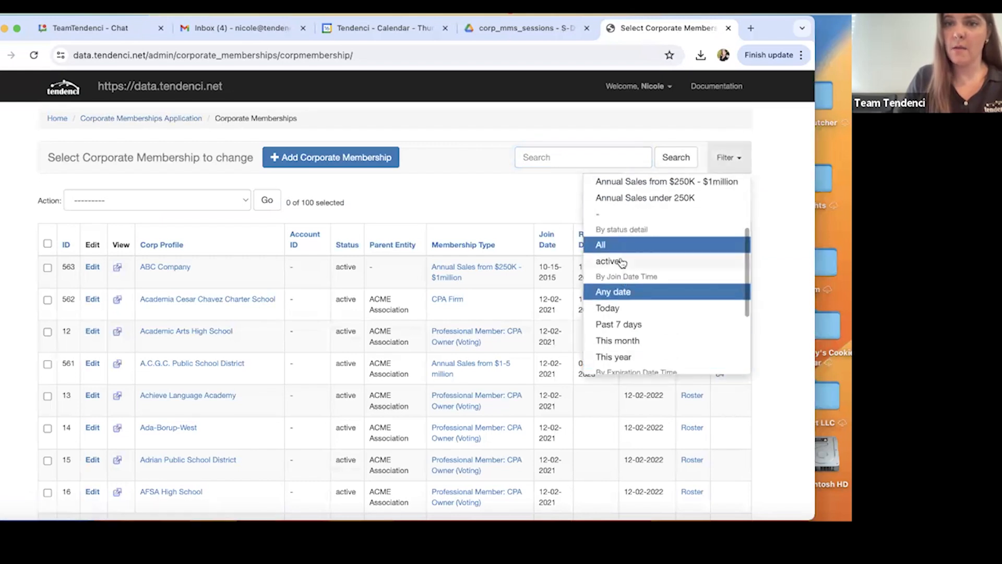
{"action": "scroll", "coordinate": [623, 266], "scroll_direction": "down", "scroll_amount": 3}
{"action": "scroll", "coordinate": [627, 286], "scroll_direction": "up", "scroll_amount": 6}
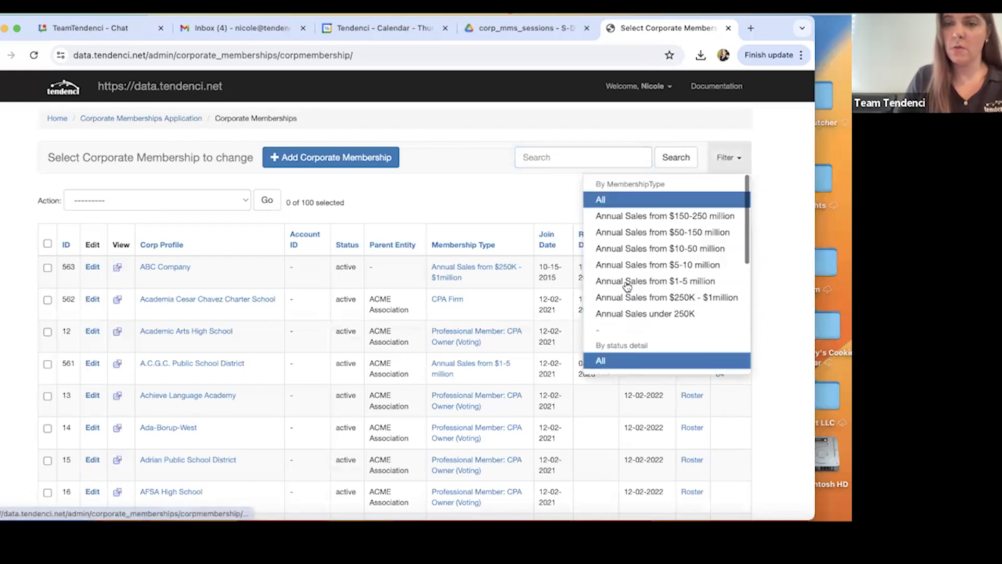
{"action": "left_click", "coordinate": [537, 155]}
{"action": "type", "text": "test"}
{"action": "key", "text": "Return"}
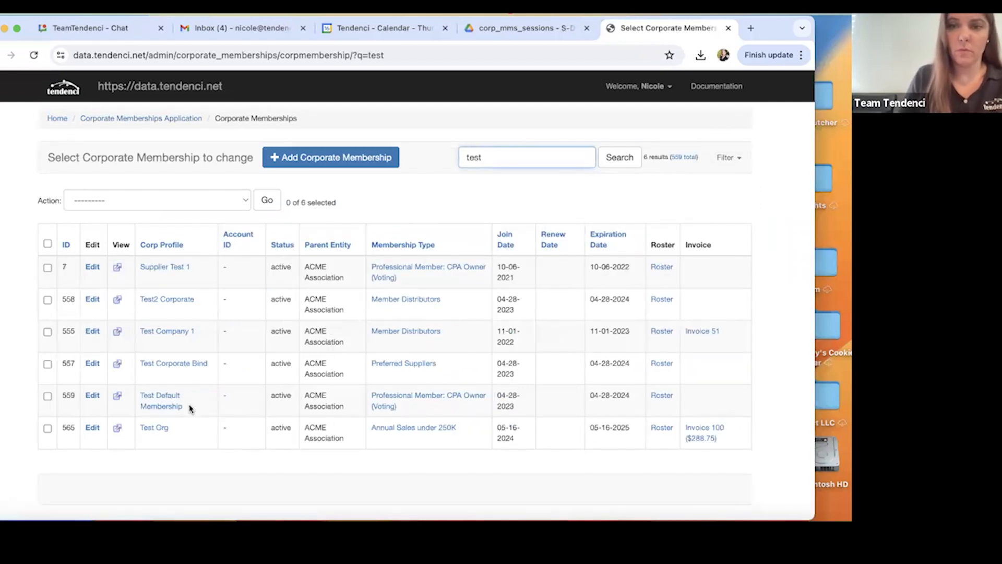
Open Test Org's invoice from the search results and review its line items, balance due and payment history.
{"action": "left_click", "coordinate": [715, 442]}
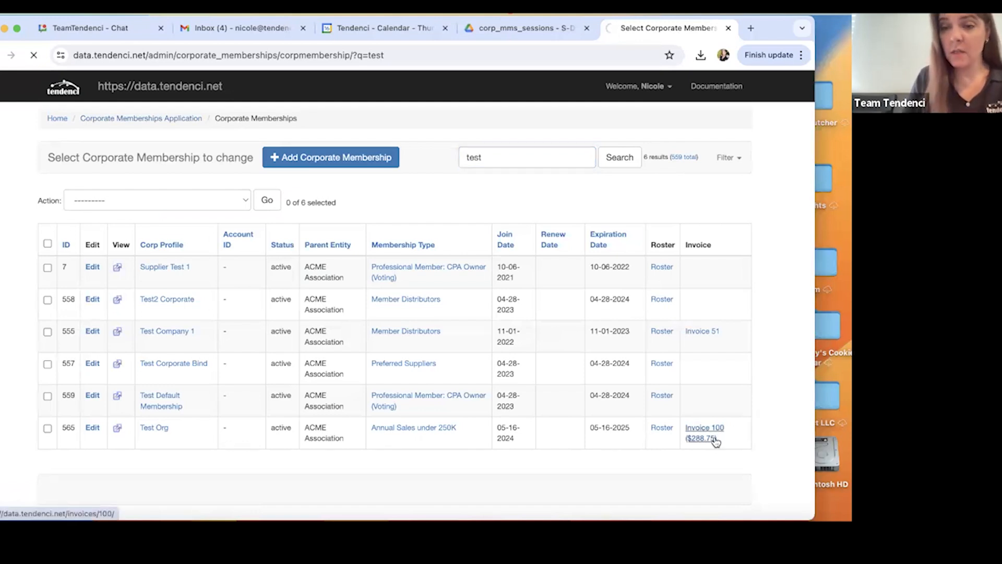
{"action": "scroll", "coordinate": [380, 370], "scroll_direction": "down", "scroll_amount": 7}
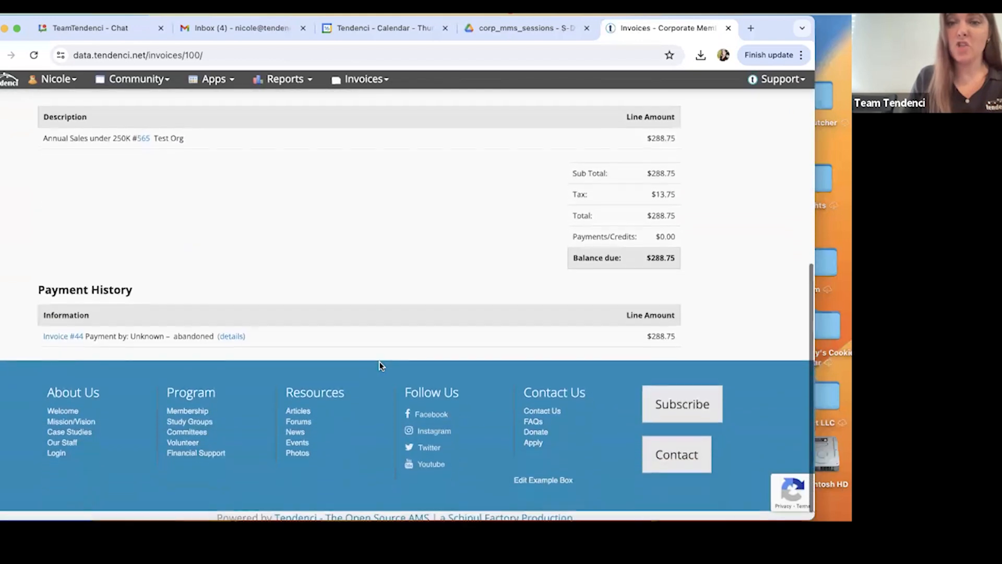
{"action": "scroll", "coordinate": [256, 355], "scroll_direction": "up", "scroll_amount": 1}
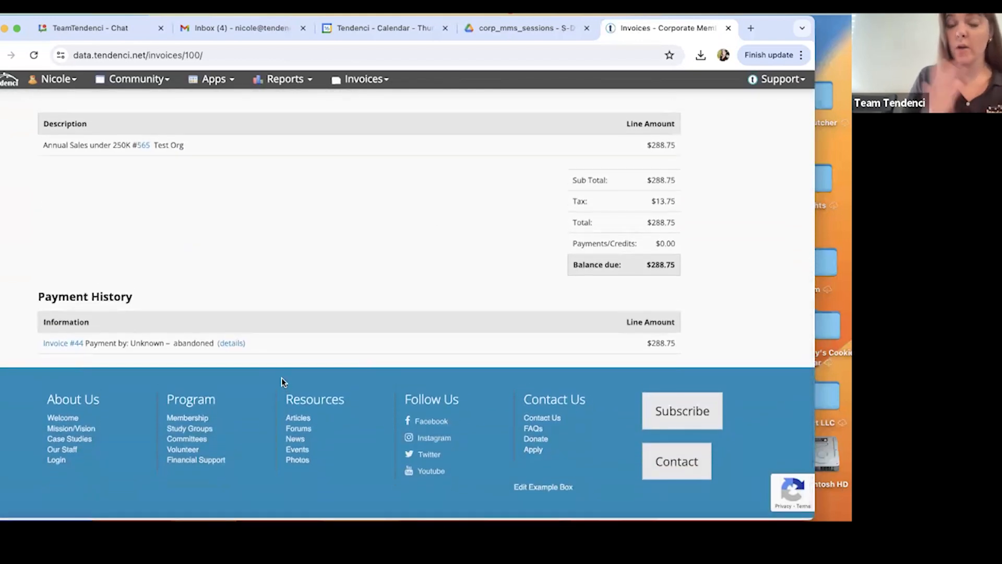
{"action": "scroll", "coordinate": [281, 377], "scroll_direction": "up", "scroll_amount": 5}
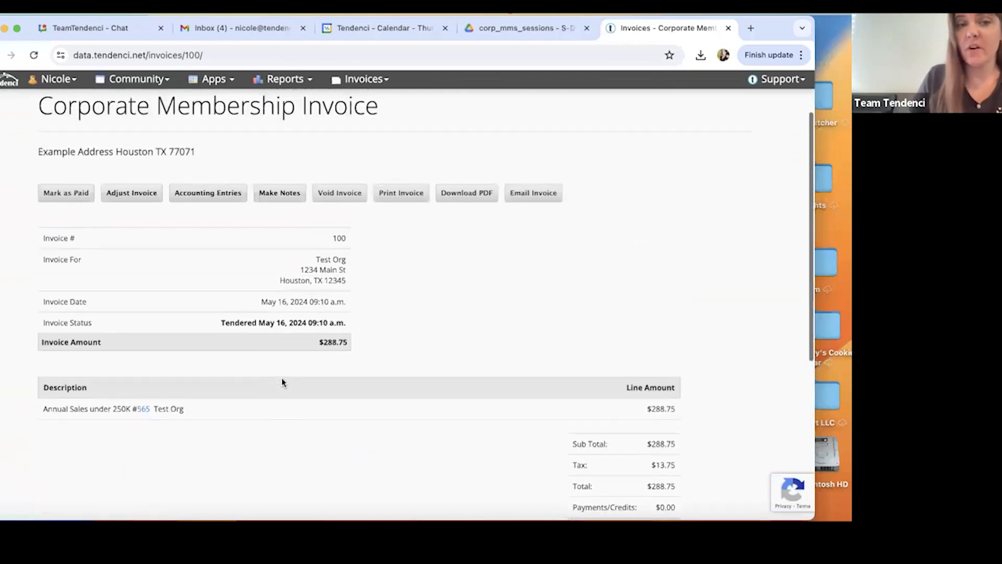
{"action": "scroll", "coordinate": [281, 377], "scroll_direction": "up", "scroll_amount": 1}
Open the invoice adjustment form for Test Org's invoice and set the adjustment amount to -50.
{"action": "left_click", "coordinate": [121, 220]}
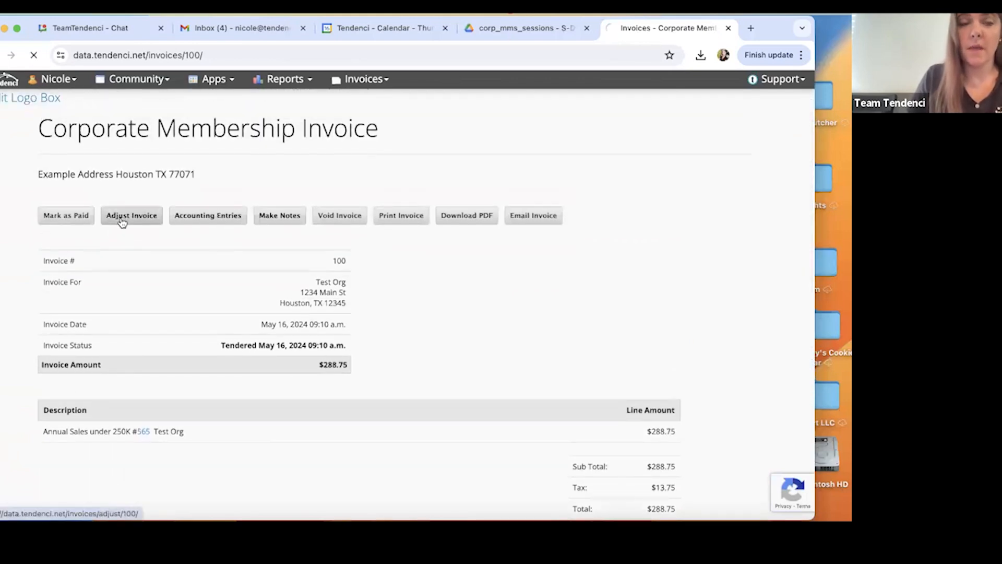
{"action": "scroll", "coordinate": [331, 327], "scroll_direction": "down", "scroll_amount": 3}
{"action": "left_click", "coordinate": [218, 296]}
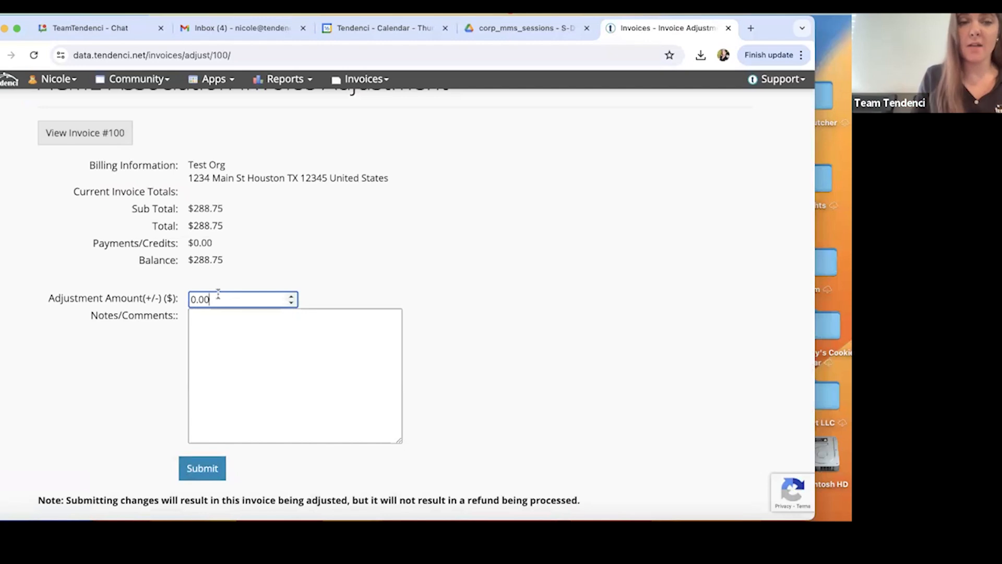
{"action": "key", "text": "BackSpace"}
{"action": "key", "text": "BackSpace"}
{"action": "key", "text": "BackSpace"}
{"action": "key", "text": "BackSpace"}
{"action": "type", "text": "-50"}
Enter an adjustment note reading "Reimbursement" followed by the administrator's initials and the date 05/06/24.
{"action": "left_click", "coordinate": [340, 331]}
{"action": "scroll", "coordinate": [334, 334], "scroll_direction": "down", "scroll_amount": 2}
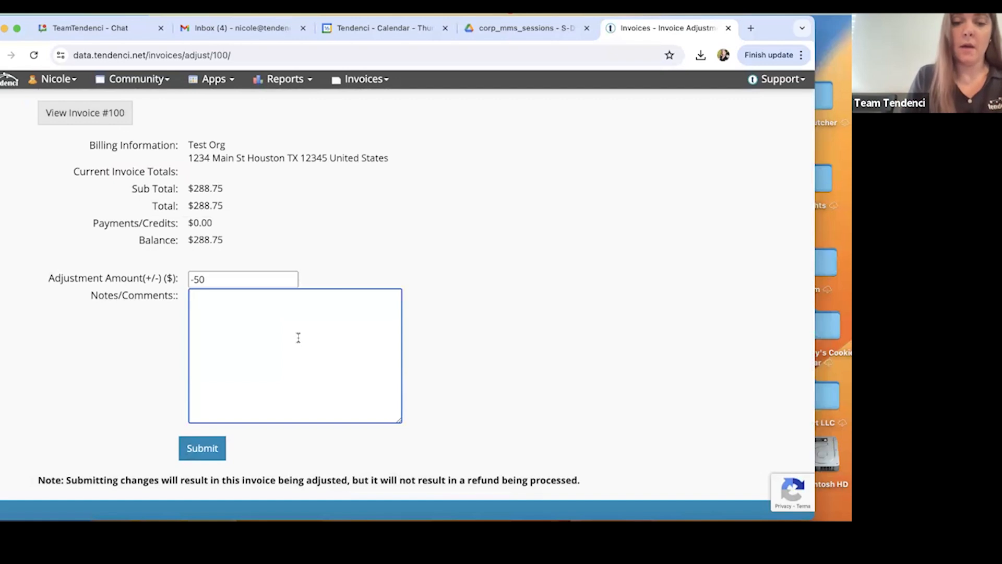
{"action": "type", "text": "Reimburesm"}
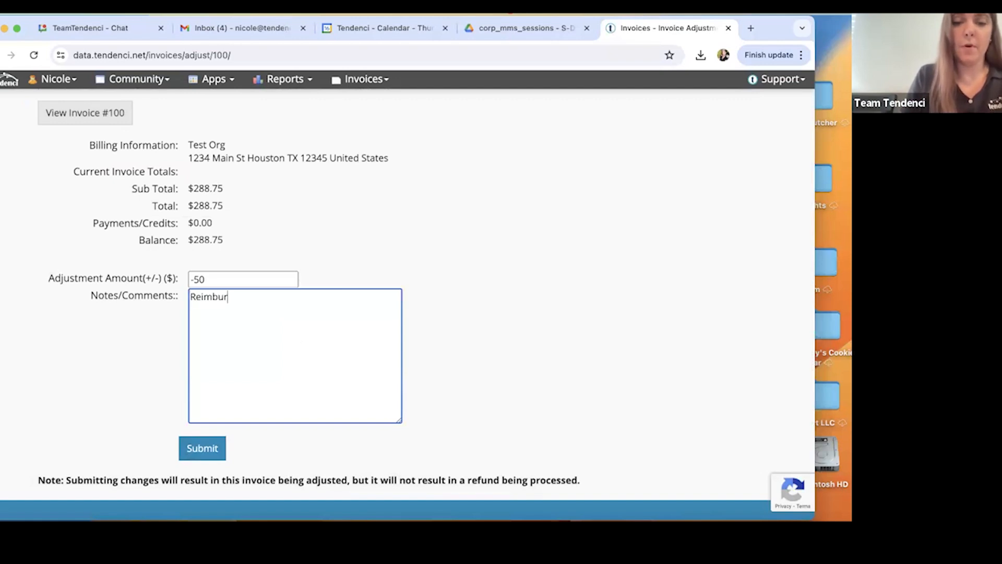
{"action": "key", "text": "BackSpace"}
{"action": "key", "text": "BackSpace"}
{"action": "key", "text": "BackSpace"}
{"action": "type", "text": "semen"}
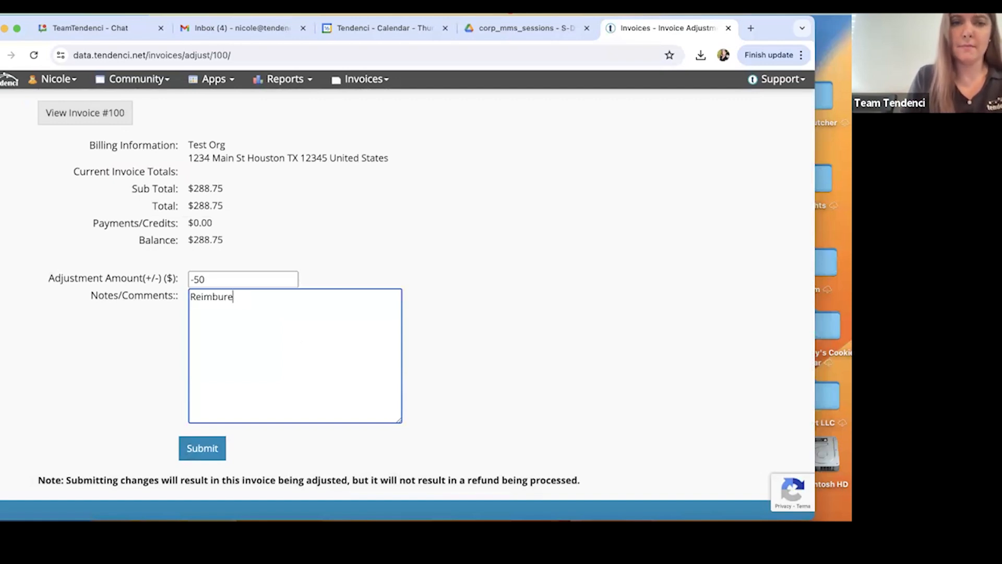
{"action": "type", "text": "t"}
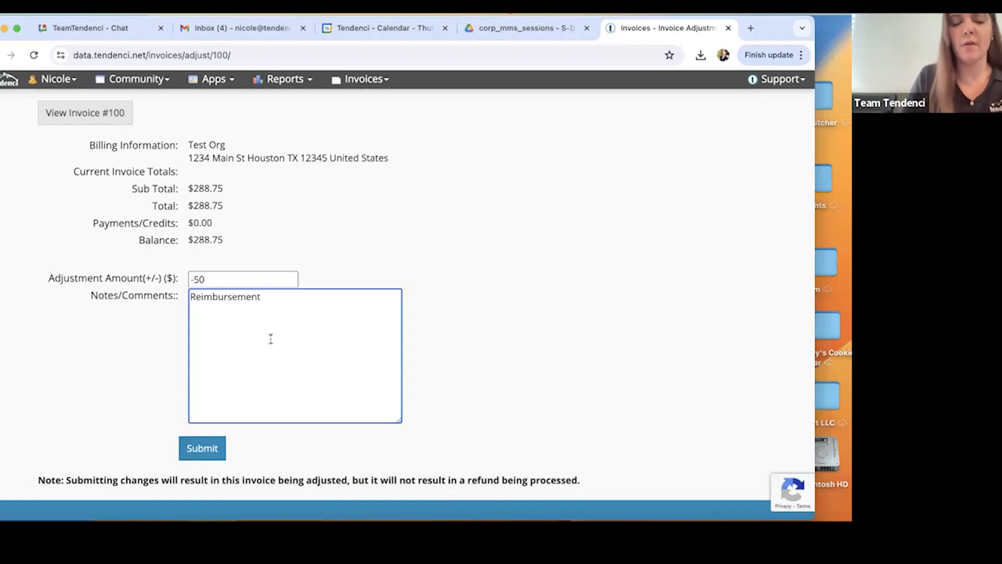
{"action": "scroll", "coordinate": [255, 360], "scroll_direction": "down", "scroll_amount": 1}
{"action": "type", "text": "- N.D."}
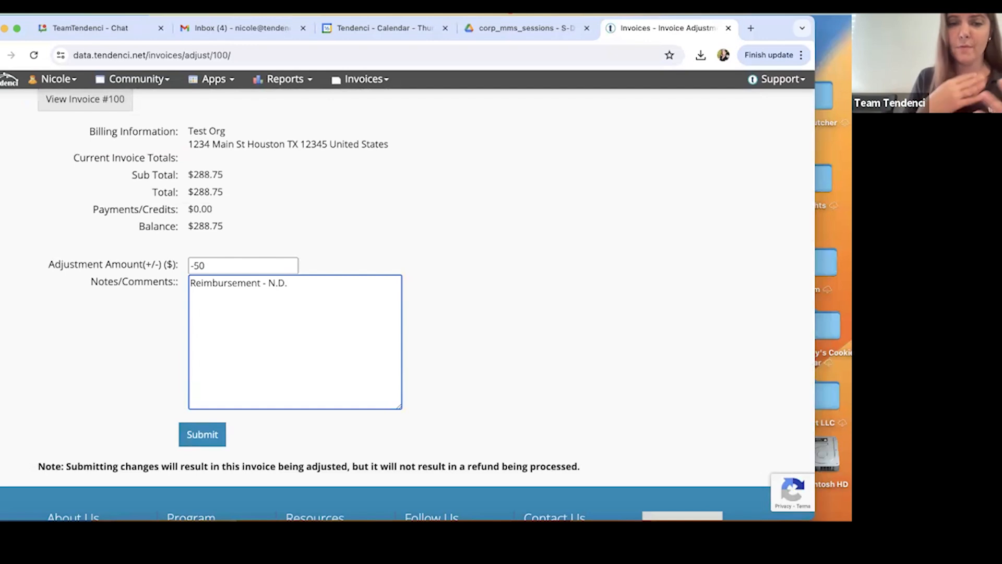
{"action": "scroll", "coordinate": [322, 289], "scroll_direction": "down", "scroll_amount": 1}
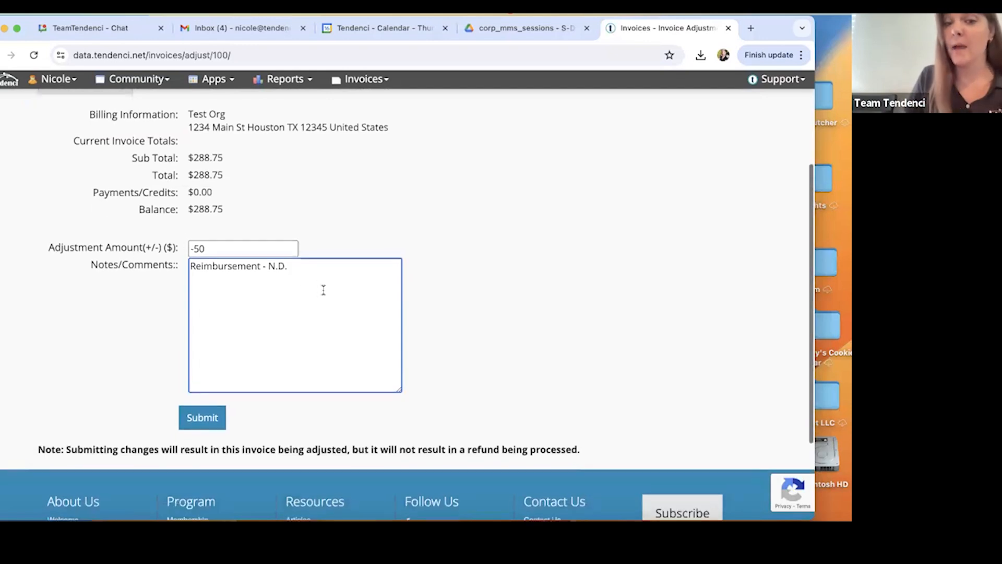
{"action": "type", "text": "05/"}
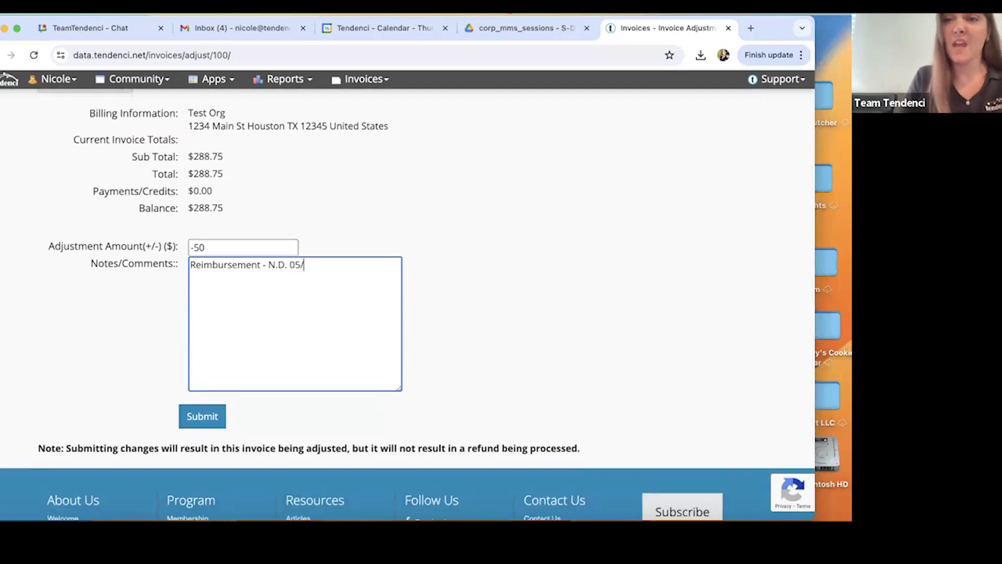
{"action": "type", "text": "06/24"}
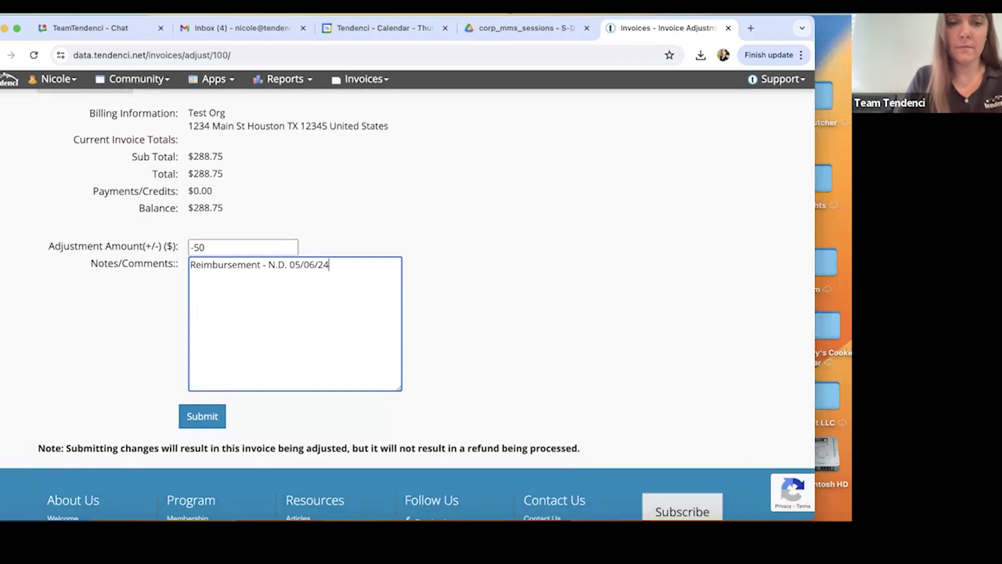
Submit the invoice adjustment and review the invoice's adjustment line, balance due and payment history.
{"action": "left_click", "coordinate": [208, 419]}
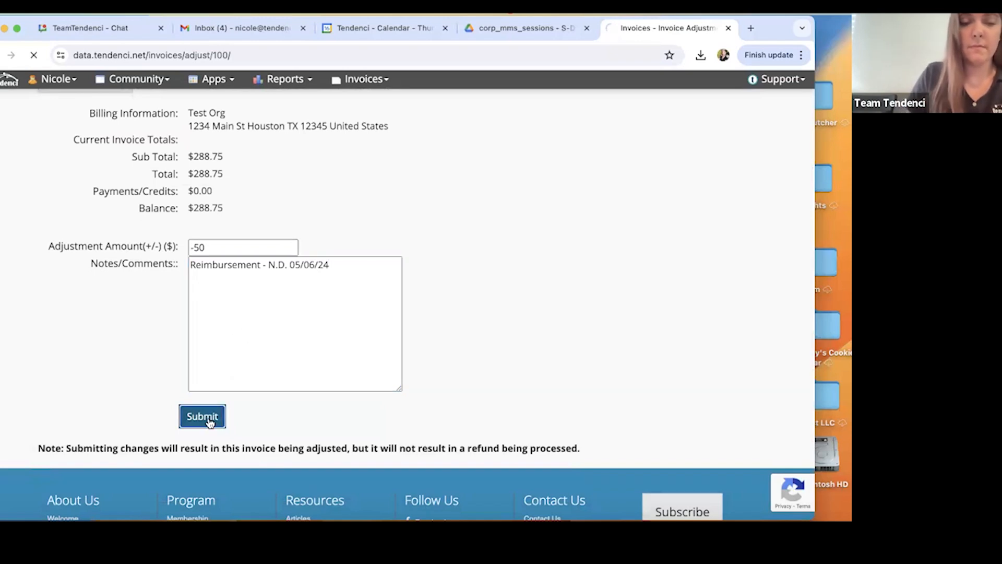
{"action": "scroll", "coordinate": [492, 349], "scroll_direction": "down", "scroll_amount": 10}
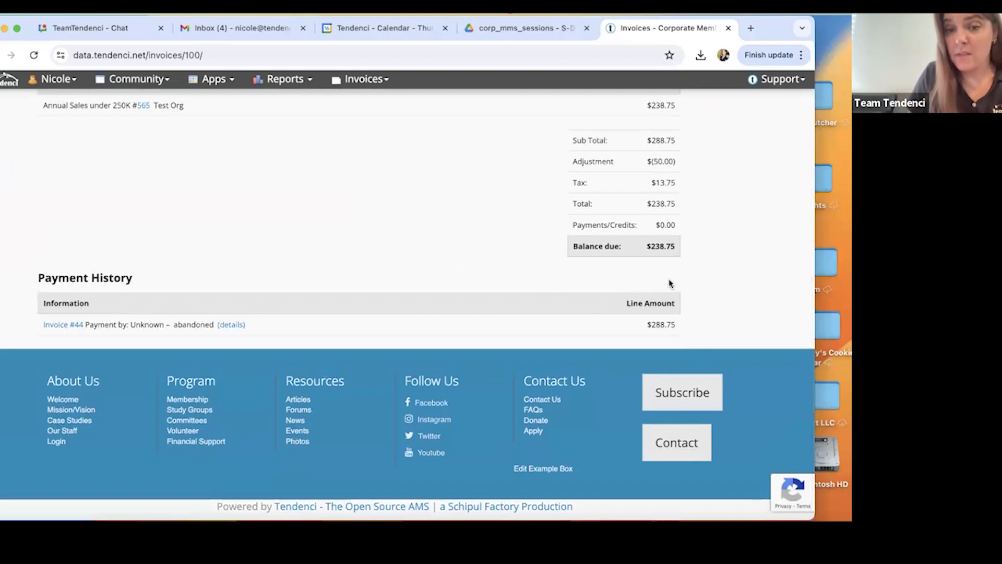
{"action": "scroll", "coordinate": [670, 283], "scroll_direction": "up", "scroll_amount": 1}
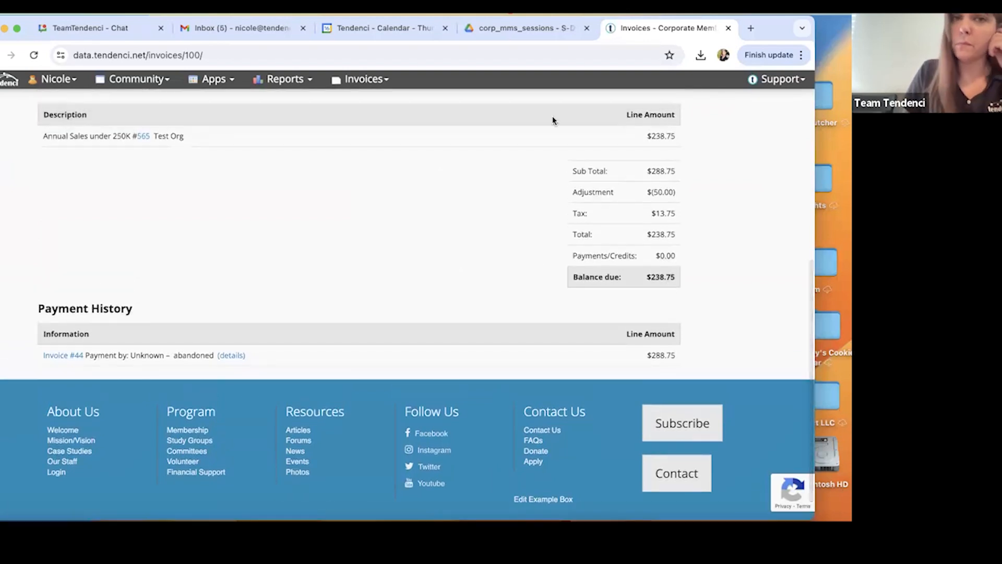
Switch to the session PDF in Google Drive and read page 7 on how administrators can assist with renewals and upgrades.
{"action": "left_click", "coordinate": [525, 30]}
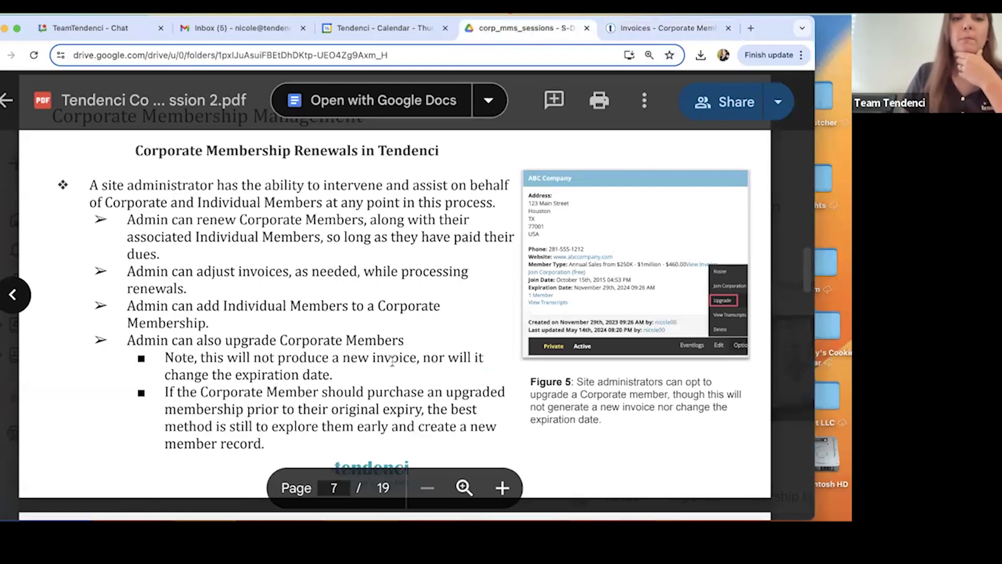
{"action": "scroll", "coordinate": [391, 385], "scroll_direction": "down", "scroll_amount": 2}
{"action": "scroll", "coordinate": [392, 385], "scroll_direction": "down", "scroll_amount": 1}
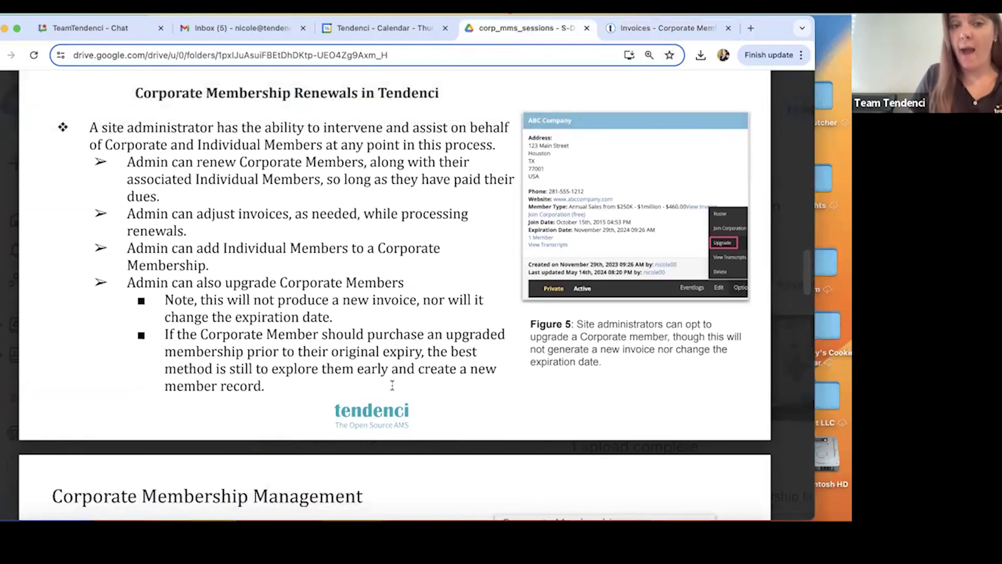
{"action": "scroll", "coordinate": [330, 301], "scroll_direction": "down", "scroll_amount": 2}
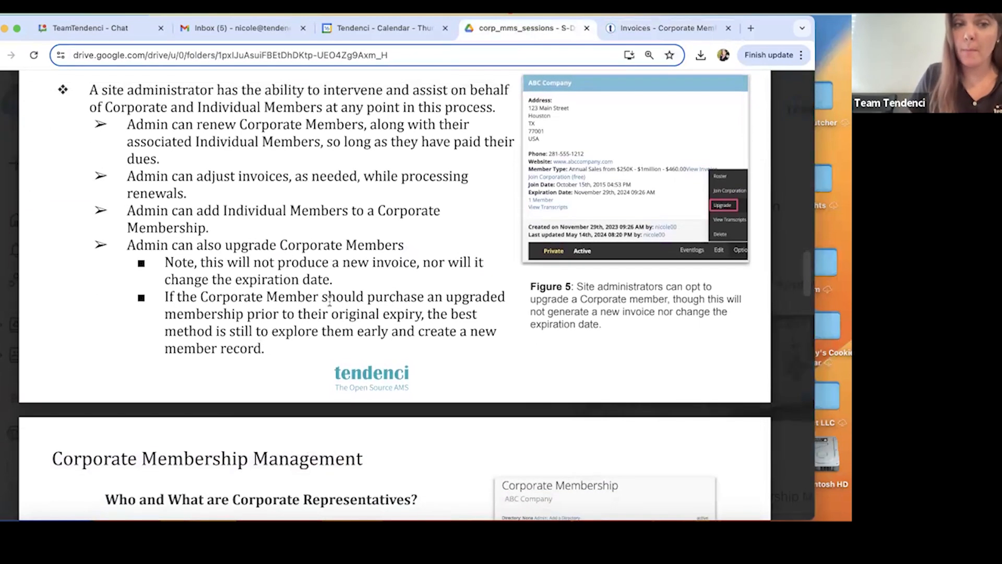
{"action": "scroll", "coordinate": [302, 246], "scroll_direction": "down", "scroll_amount": 1}
{"action": "scroll", "coordinate": [301, 241], "scroll_direction": "down", "scroll_amount": 1}
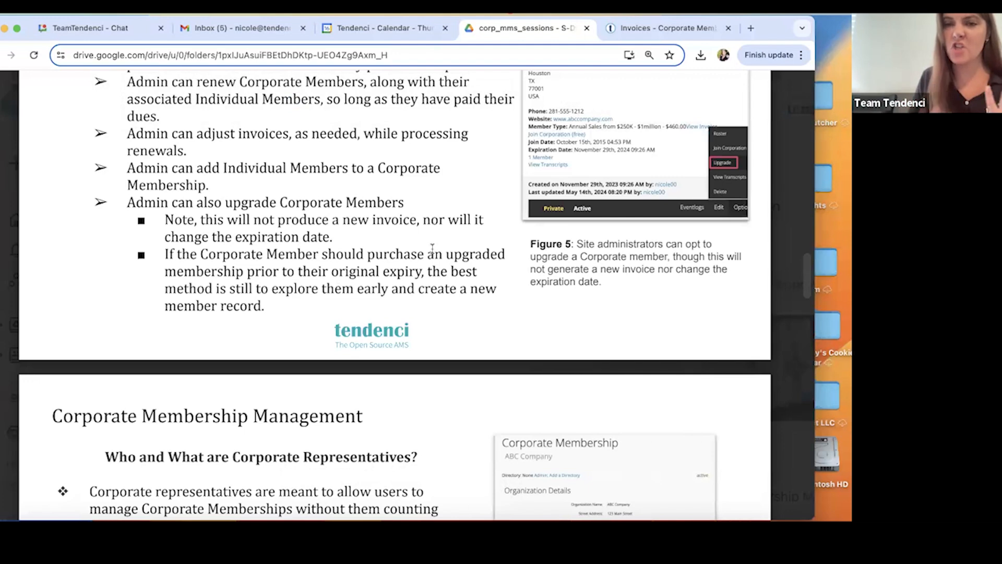
Switch back to the Tendenci site, open the Corporate Members search list and find the ABC Company record.
{"action": "left_click", "coordinate": [651, 35]}
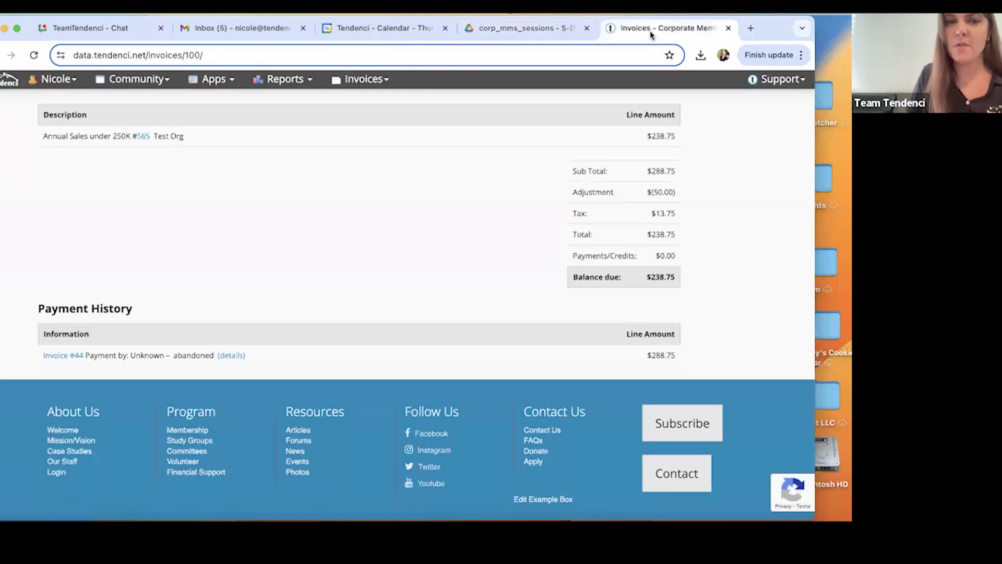
{"action": "scroll", "coordinate": [241, 193], "scroll_direction": "up", "scroll_amount": 7}
{"action": "left_click", "coordinate": [125, 83]}
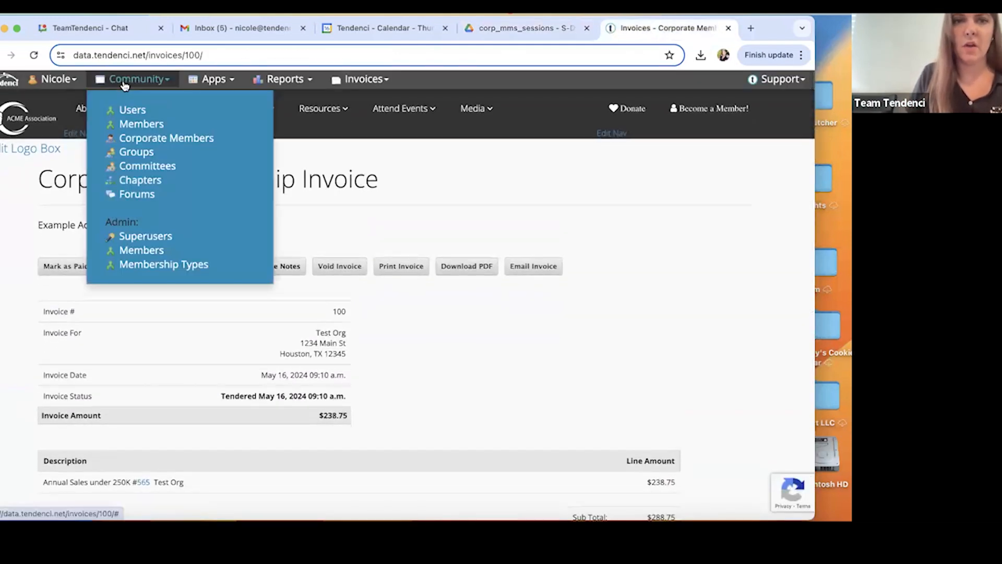
{"action": "left_click", "coordinate": [148, 141]}
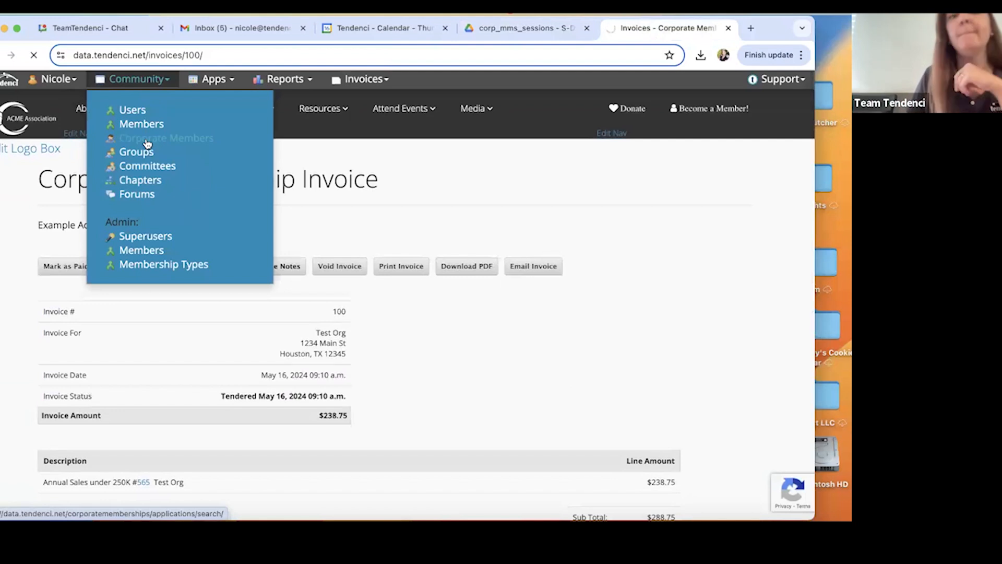
{"action": "scroll", "coordinate": [285, 211], "scroll_direction": "down", "scroll_amount": 6}
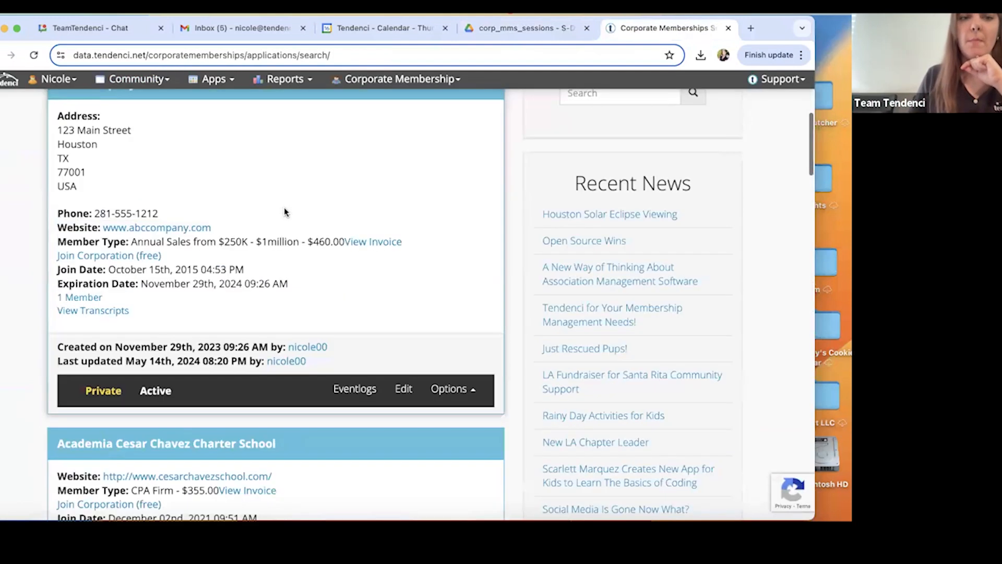
{"action": "scroll", "coordinate": [121, 197], "scroll_direction": "up", "scroll_amount": 1}
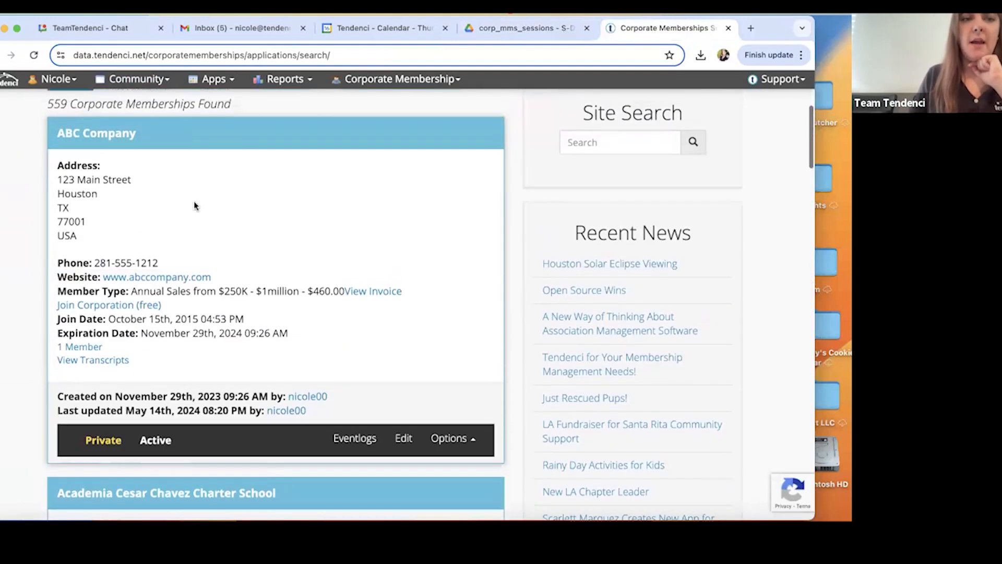
{"action": "scroll", "coordinate": [219, 251], "scroll_direction": "down", "scroll_amount": 3}
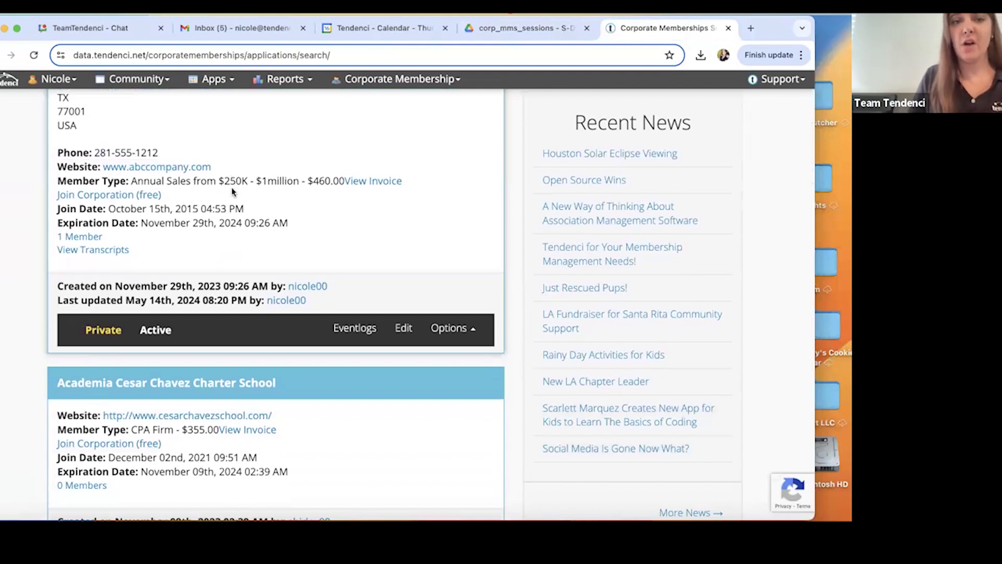
Upgrade ABC Company's corporate membership to the Annual Sales from $1-5 million type.
{"action": "left_click", "coordinate": [448, 328]}
{"action": "left_click", "coordinate": [420, 249]}
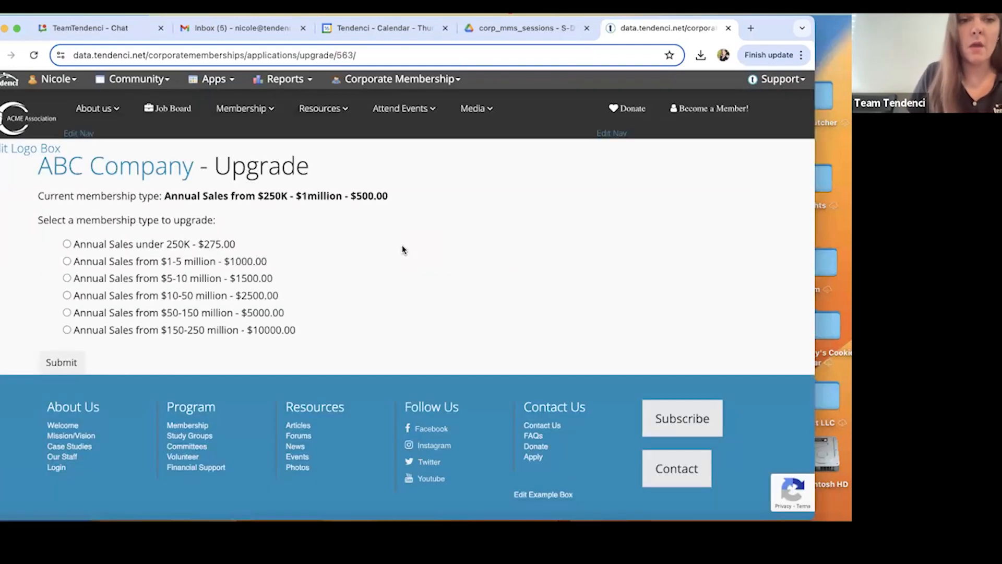
{"action": "left_click", "coordinate": [67, 260]}
{"action": "left_click", "coordinate": [62, 362]}
Review ABC Company's membership details, expiration date, representatives and timeline, and dismiss the notice above the record.
{"action": "scroll", "coordinate": [377, 344], "scroll_direction": "down", "scroll_amount": 5}
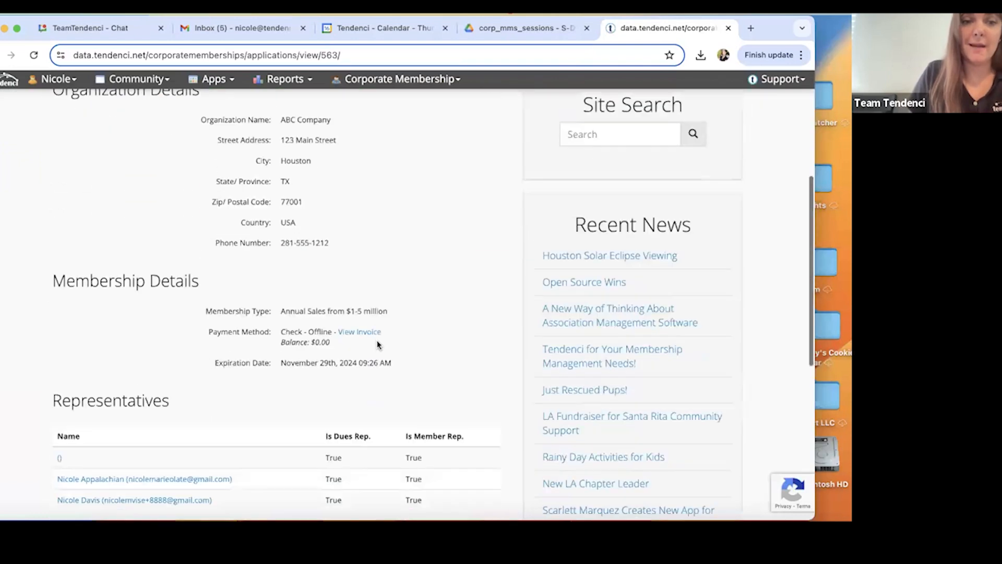
{"action": "scroll", "coordinate": [378, 344], "scroll_direction": "down", "scroll_amount": 2}
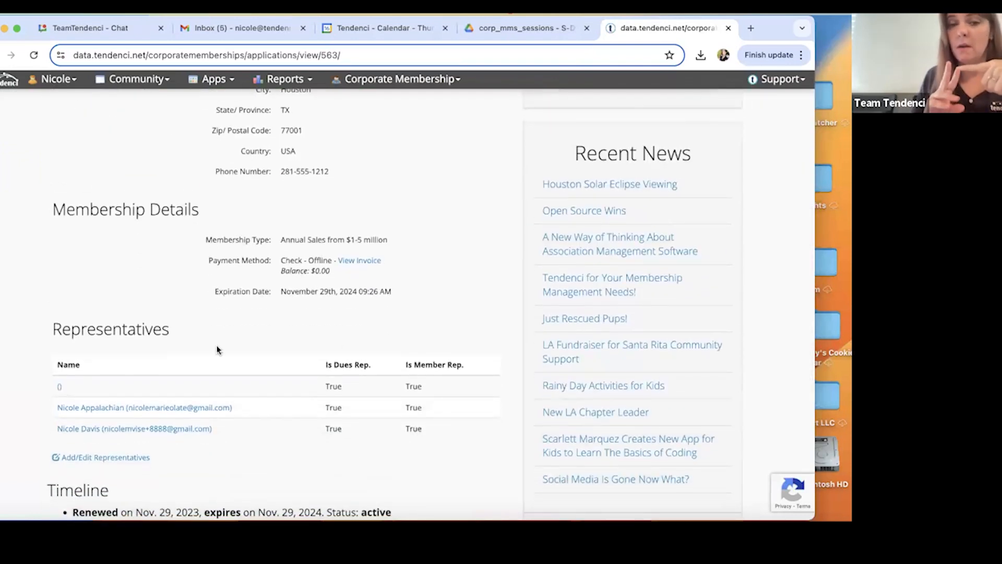
{"action": "scroll", "coordinate": [222, 338], "scroll_direction": "down", "scroll_amount": 1}
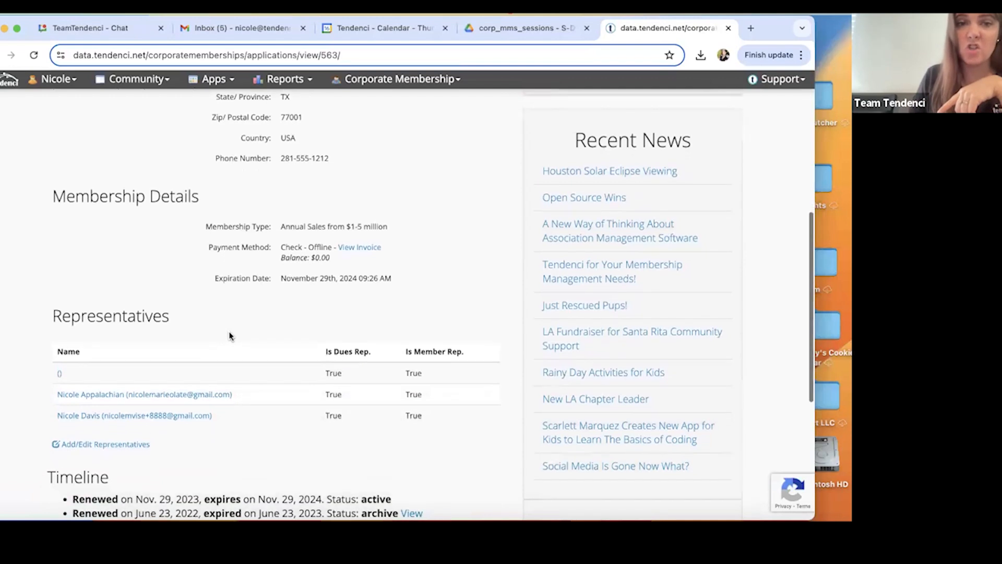
{"action": "scroll", "coordinate": [351, 264], "scroll_direction": "down", "scroll_amount": 5}
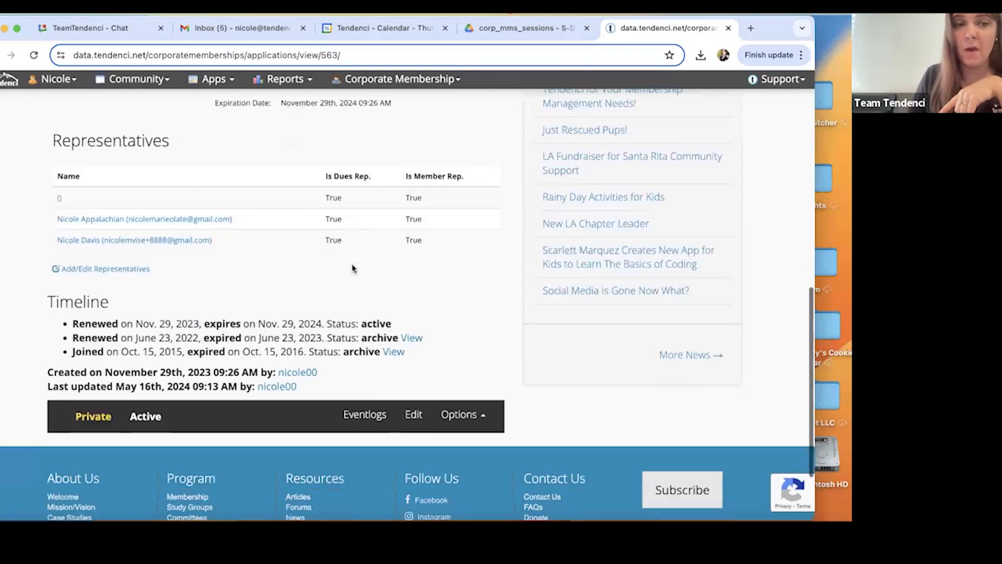
{"action": "scroll", "coordinate": [352, 264], "scroll_direction": "up", "scroll_amount": 15}
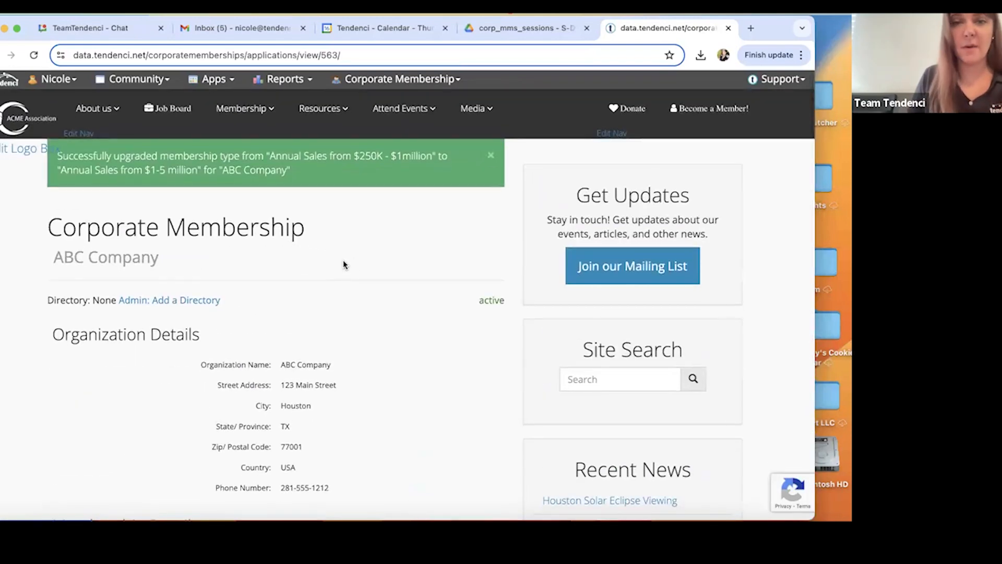
{"action": "left_click", "coordinate": [491, 157]}
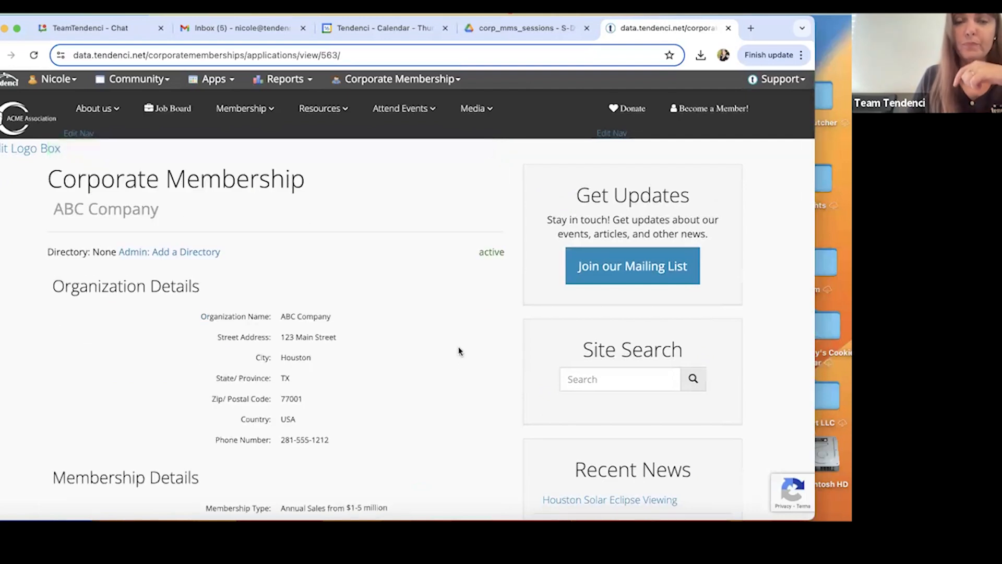
Check the upgrade notes in the session PDF in Google Drive and return to ABC Company's record in Tendenci.
{"action": "scroll", "coordinate": [458, 355], "scroll_direction": "down", "scroll_amount": 1}
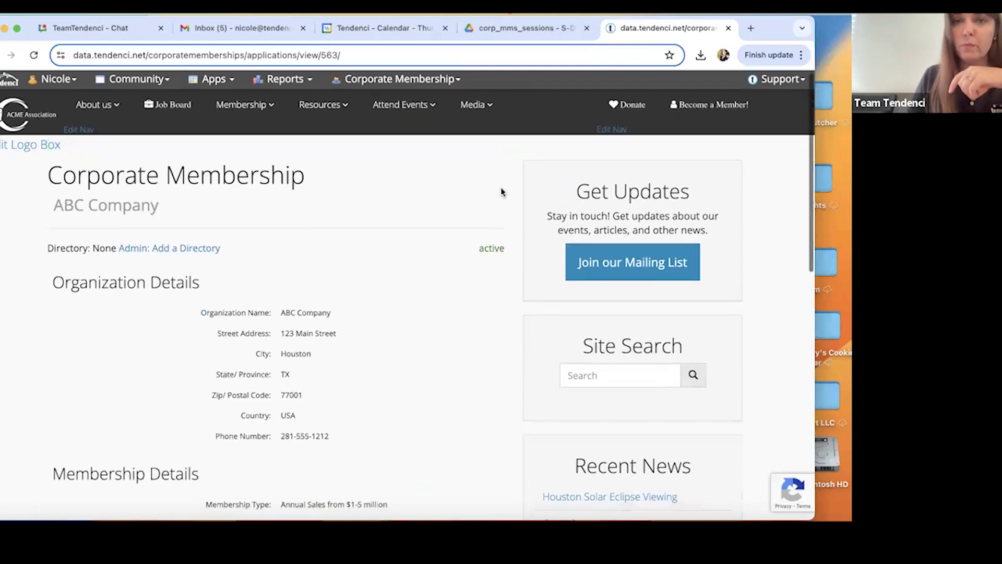
{"action": "left_click", "coordinate": [500, 32]}
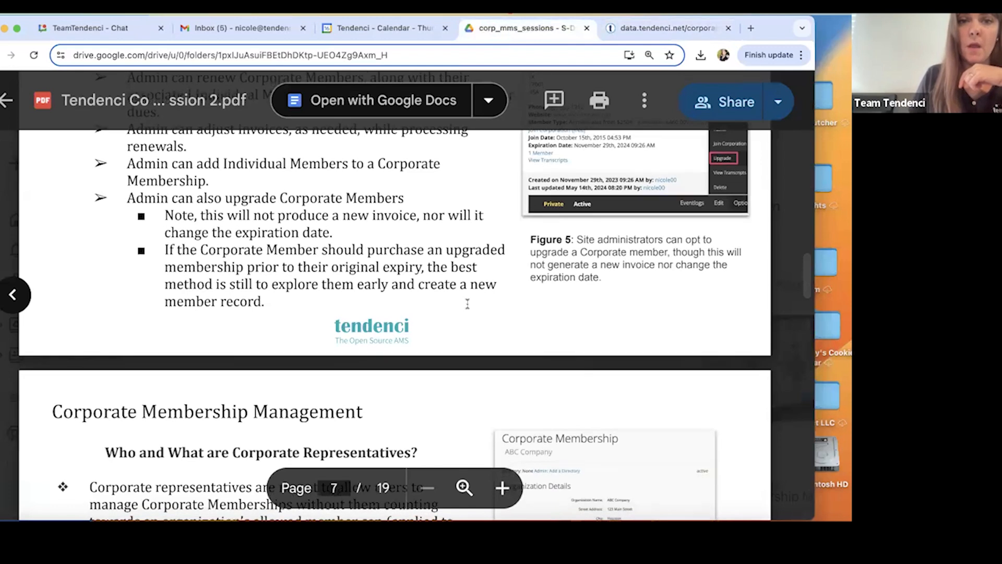
{"action": "key", "text": "ctrl+Tab"}
{"action": "scroll", "coordinate": [236, 216], "scroll_direction": "down", "scroll_amount": 5}
{"action": "scroll", "coordinate": [237, 216], "scroll_direction": "down", "scroll_amount": 4}
{"action": "scroll", "coordinate": [235, 217], "scroll_direction": "up", "scroll_amount": 10}
Open the application for adding an individual corporate member.
{"action": "left_click", "coordinate": [343, 79]}
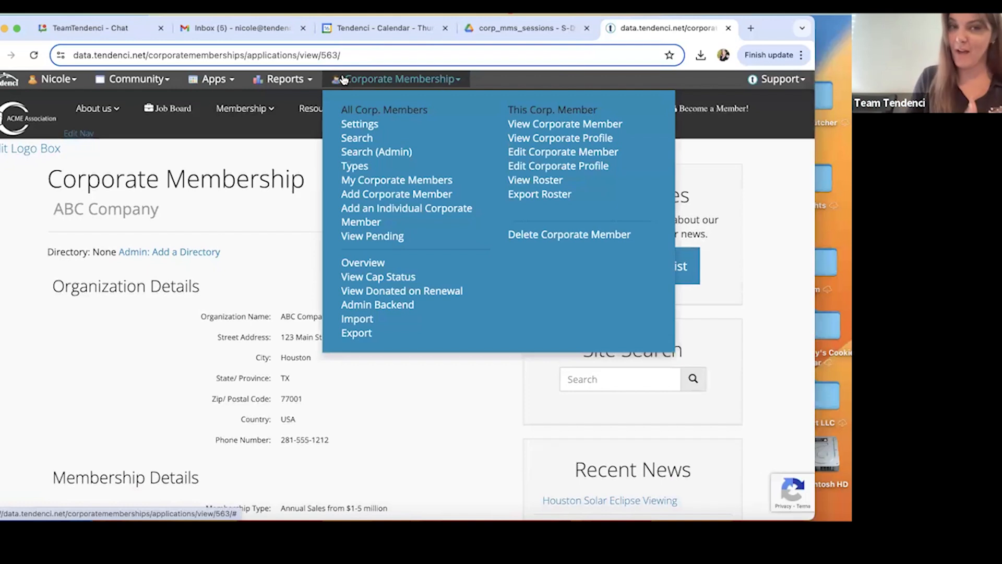
{"action": "left_click", "coordinate": [366, 223]}
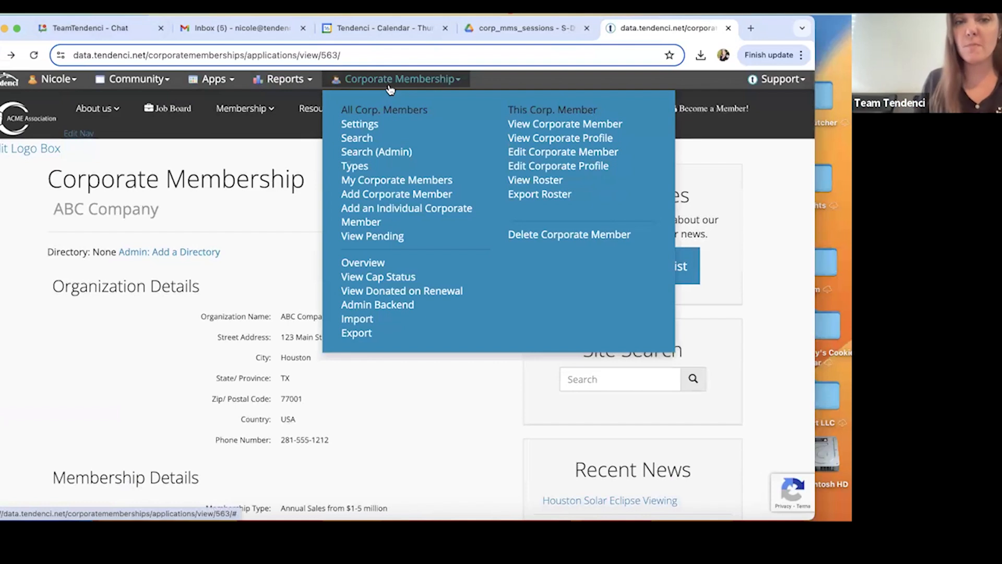
{"action": "left_click", "coordinate": [364, 223]}
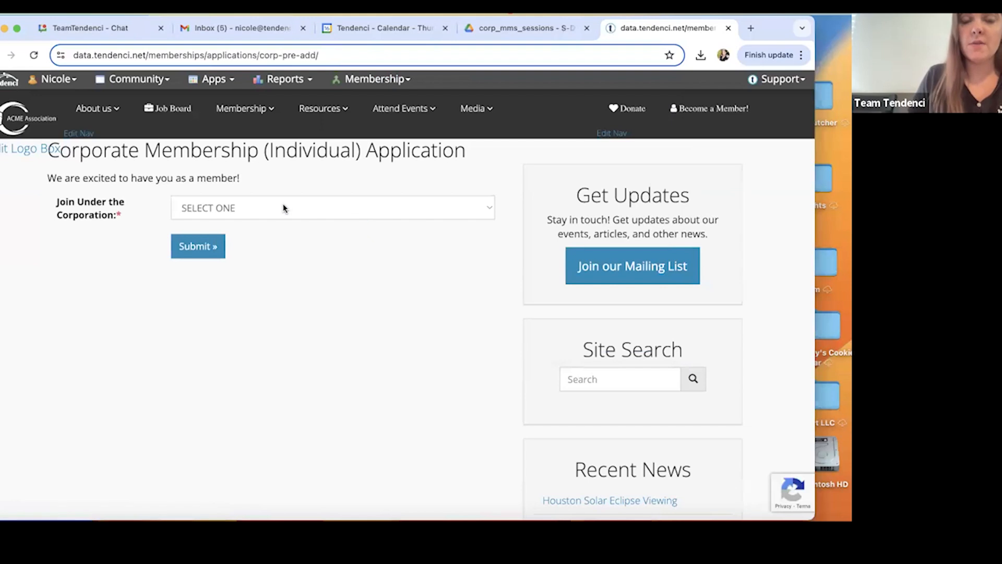
Start the individual corporate membership application under the corporation ABC Company.
{"action": "left_click", "coordinate": [282, 207]}
{"action": "left_click", "coordinate": [280, 224]}
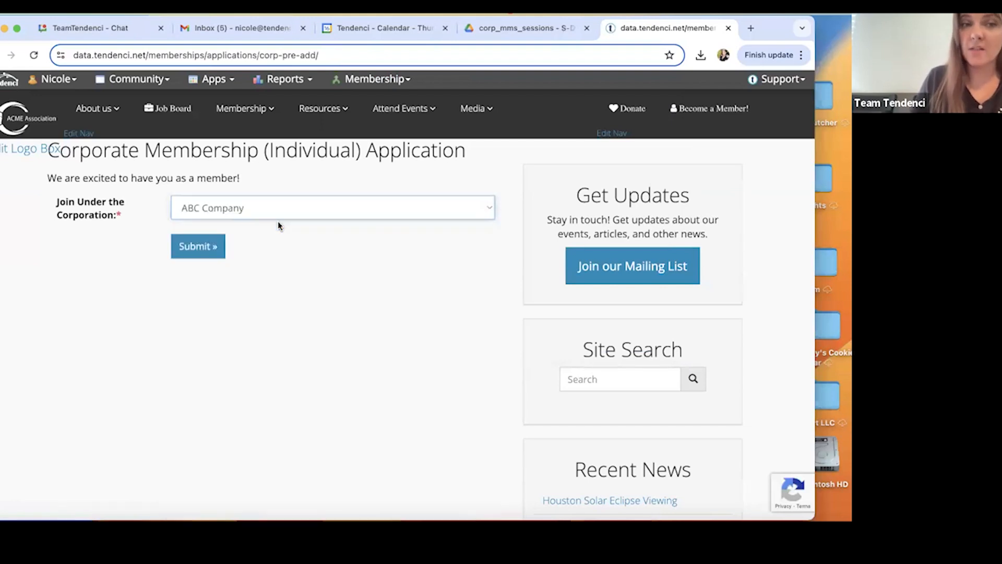
{"action": "left_click", "coordinate": [187, 255]}
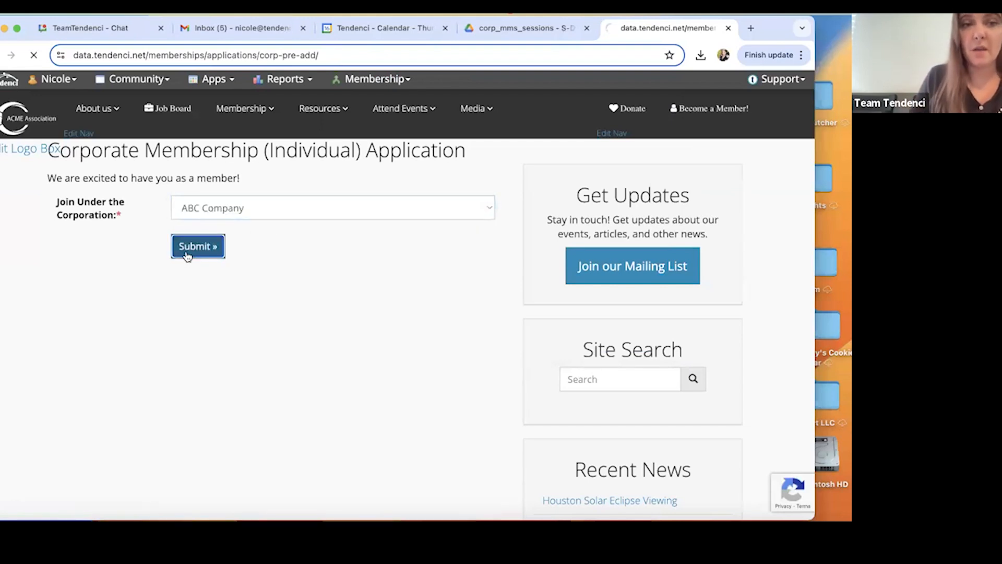
Fill in the new individual member's first and last name on the ABC Company application.
{"action": "scroll", "coordinate": [427, 396], "scroll_direction": "down", "scroll_amount": 1}
{"action": "left_click", "coordinate": [247, 281]}
{"action": "left_click", "coordinate": [223, 322]}
{"action": "scroll", "coordinate": [223, 321], "scroll_direction": "down", "scroll_amount": 3}
Fill in the new member's e-mail address and phone number on the application.
{"action": "left_click", "coordinate": [166, 229]}
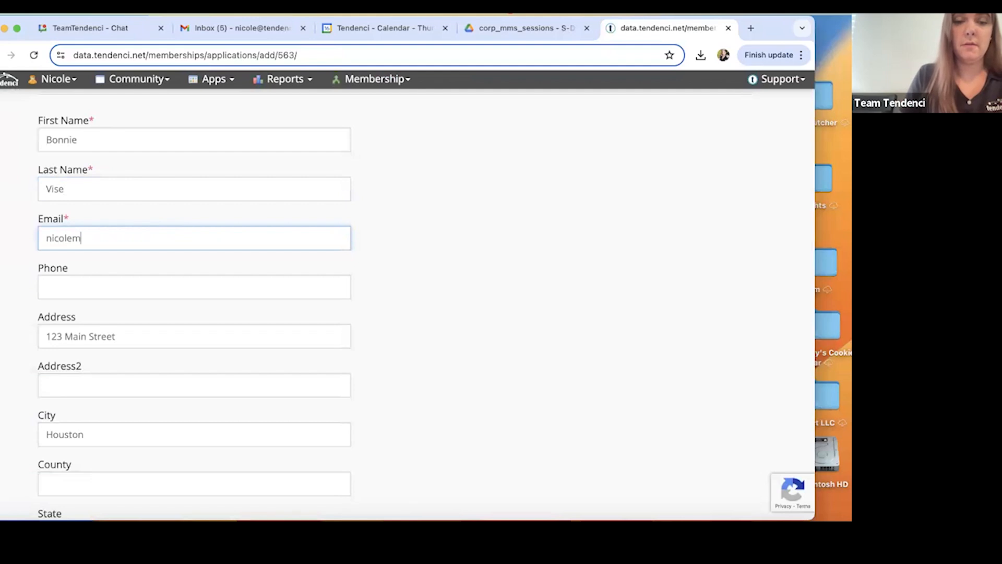
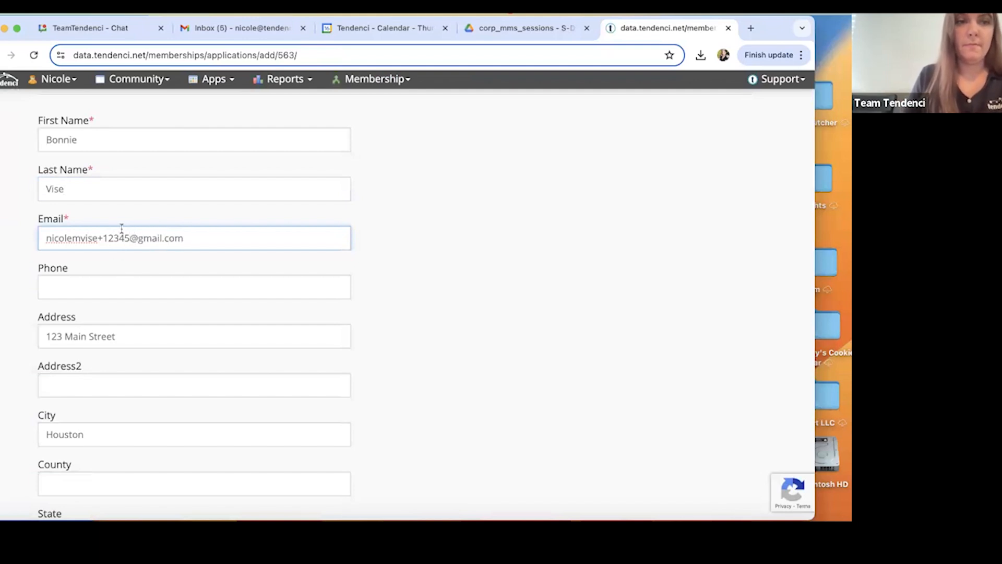
{"action": "left_click", "coordinate": [109, 282]}
{"action": "type", "text": "123"}
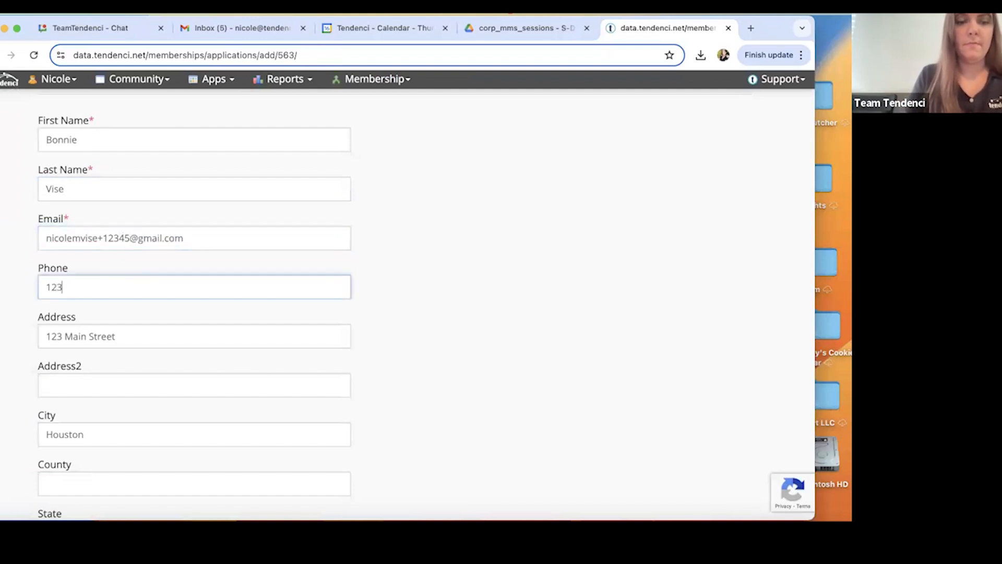
{"action": "type", "text": "4567891"}
Look through the prefilled address and organization fields and enter the required State Organization ID.
{"action": "left_click", "coordinate": [116, 376]}
{"action": "scroll", "coordinate": [91, 324], "scroll_direction": "down", "scroll_amount": 2}
{"action": "scroll", "coordinate": [84, 313], "scroll_direction": "down", "scroll_amount": 3}
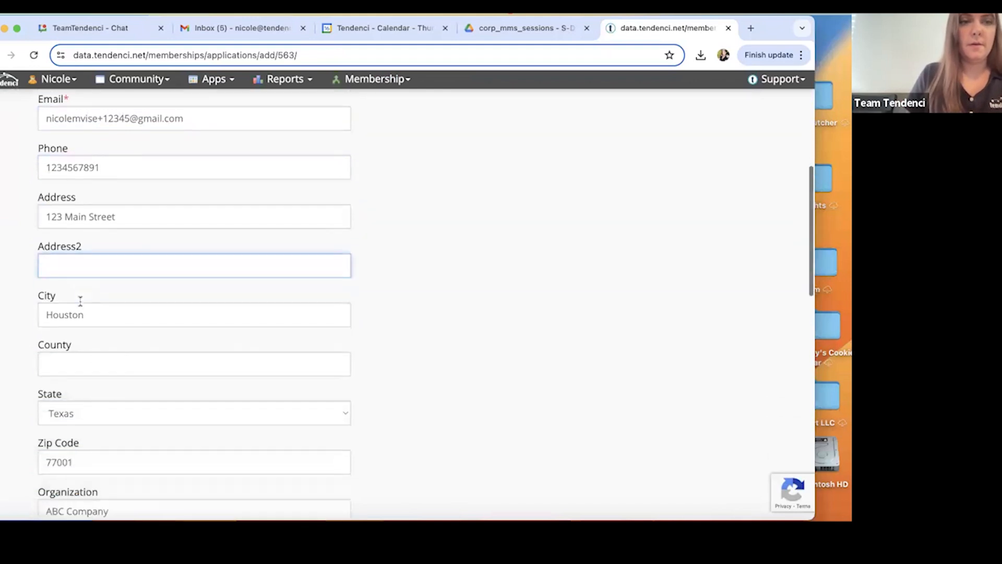
{"action": "scroll", "coordinate": [106, 351], "scroll_direction": "down", "scroll_amount": 4}
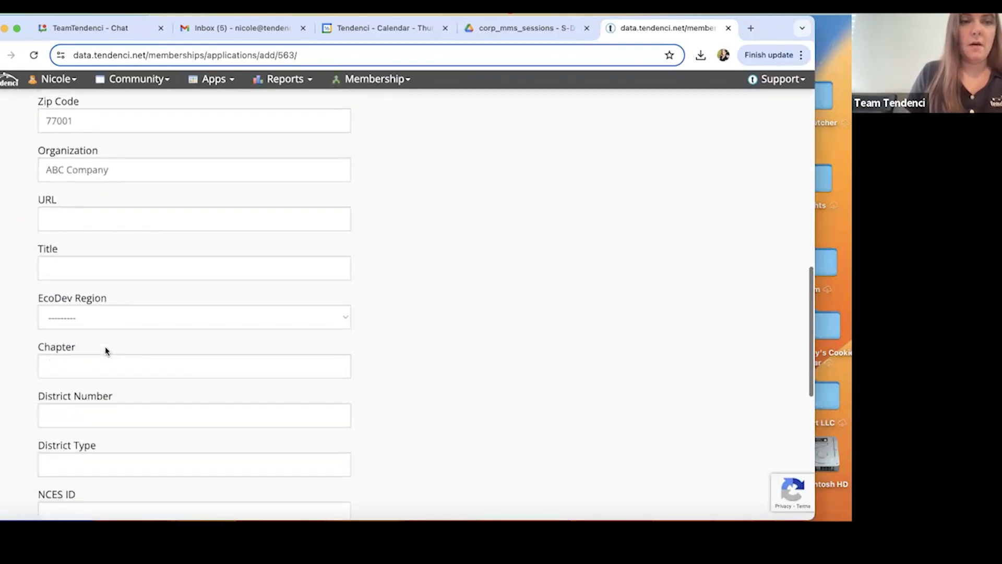
{"action": "scroll", "coordinate": [138, 288], "scroll_direction": "down", "scroll_amount": 1}
{"action": "scroll", "coordinate": [138, 288], "scroll_direction": "down", "scroll_amount": 3}
{"action": "scroll", "coordinate": [143, 331], "scroll_direction": "down", "scroll_amount": 5}
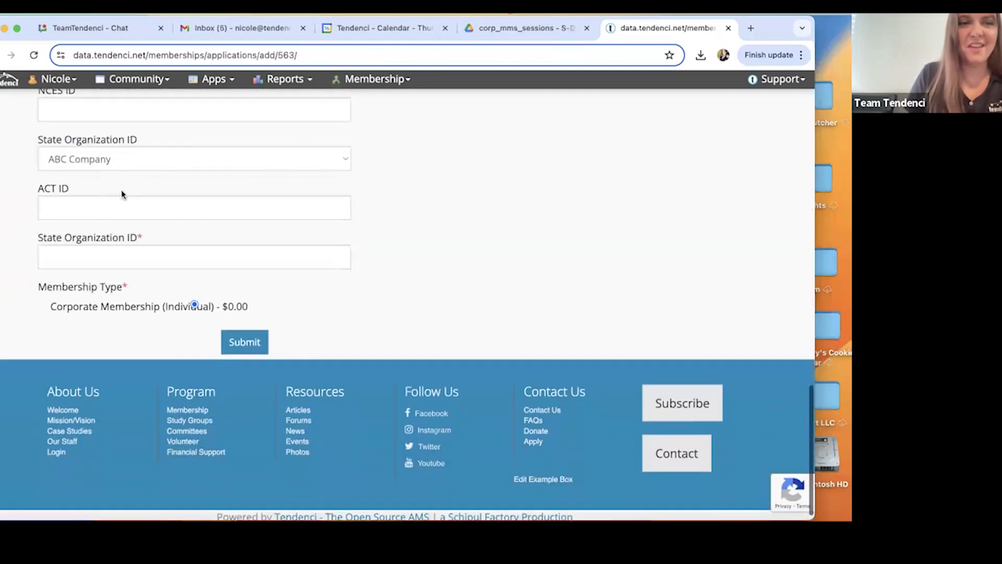
{"action": "left_click", "coordinate": [101, 255]}
{"action": "type", "text": "1234"}
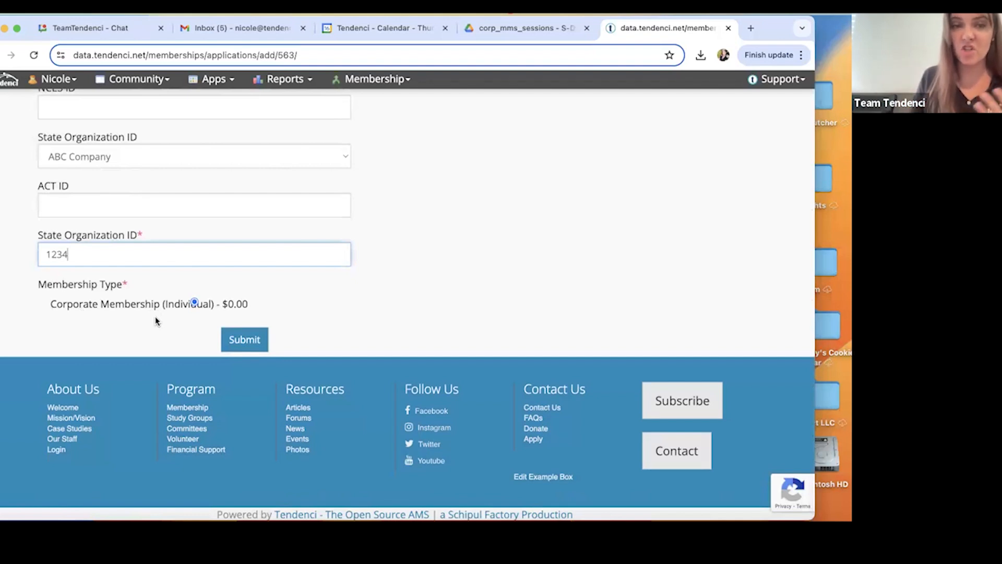
Submit the individual application and approve the pending membership as administrator.
{"action": "left_click", "coordinate": [243, 340]}
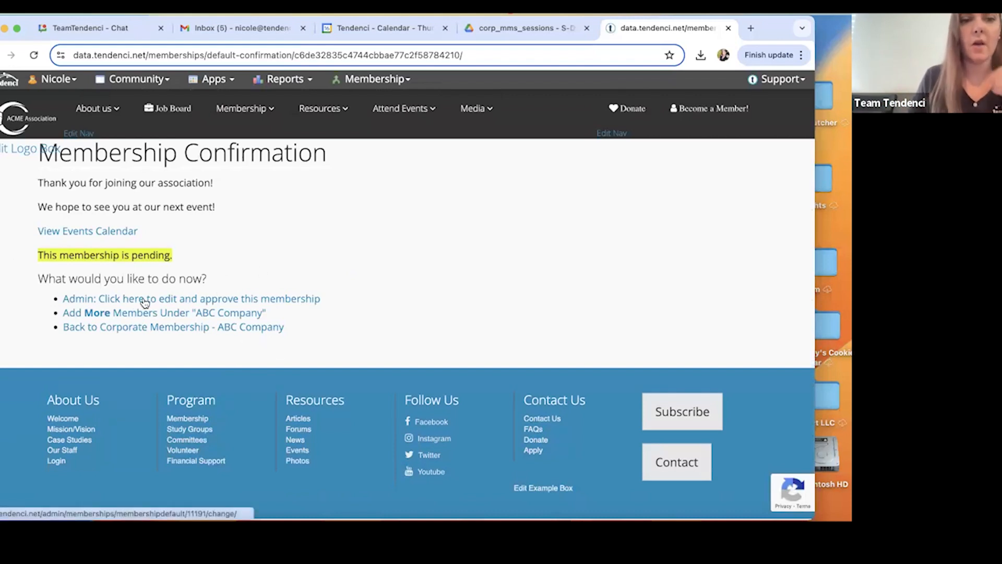
{"action": "left_click", "coordinate": [202, 298]}
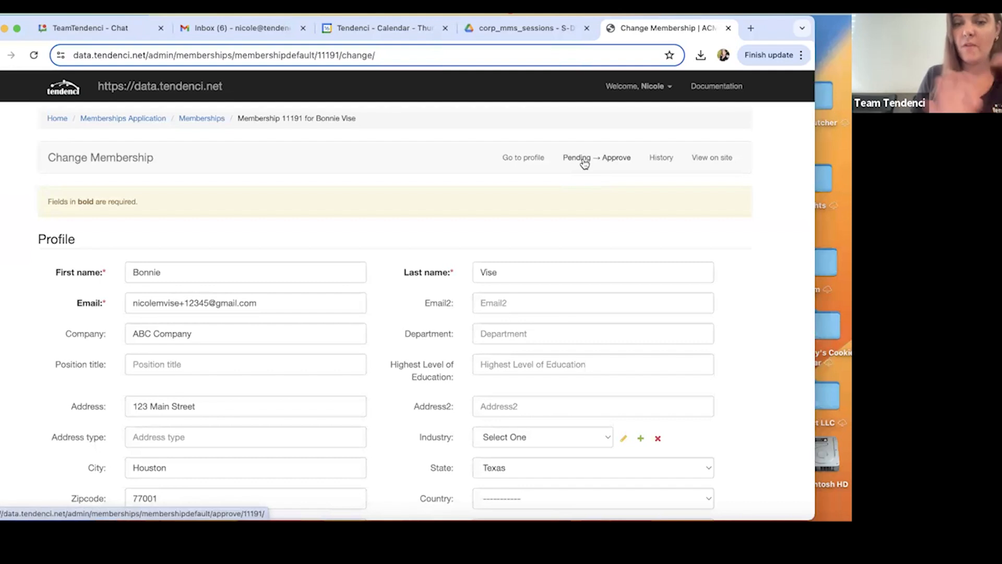
{"action": "left_click", "coordinate": [584, 163]}
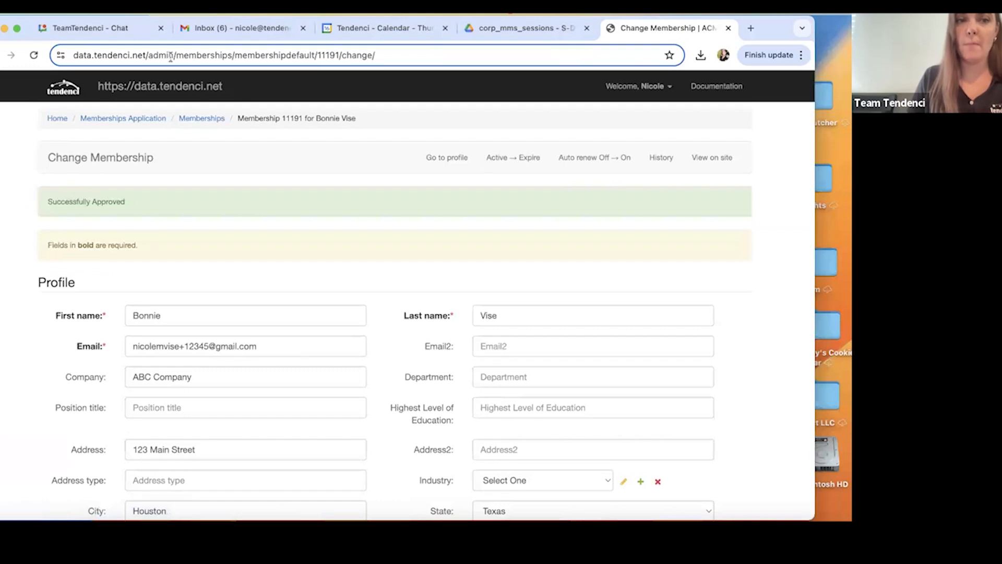
Open ABC Company's member roster from the corporate memberships list and check the newly added member's entry.
{"action": "left_click", "coordinate": [170, 88]}
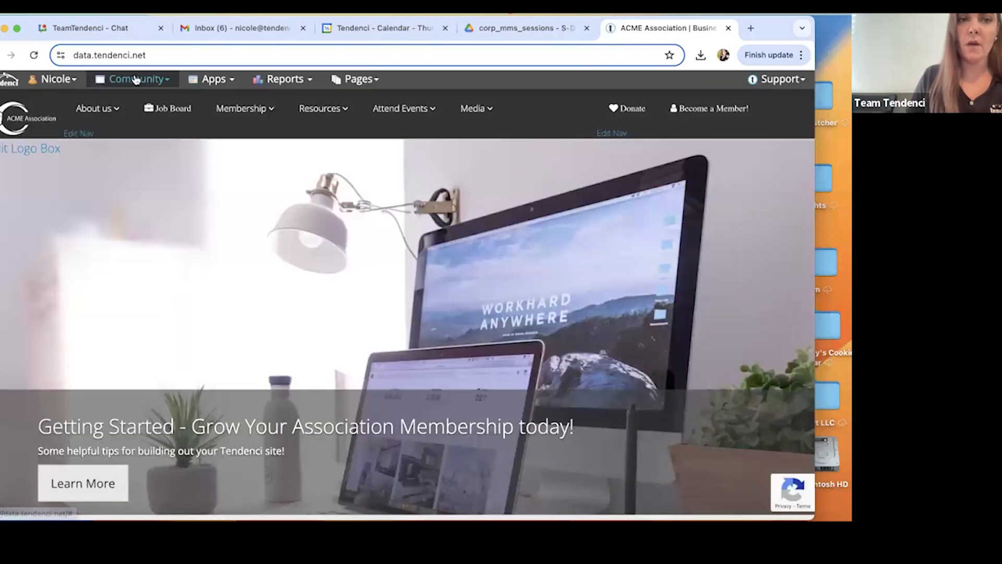
{"action": "left_click", "coordinate": [136, 80]}
{"action": "left_click", "coordinate": [185, 139]}
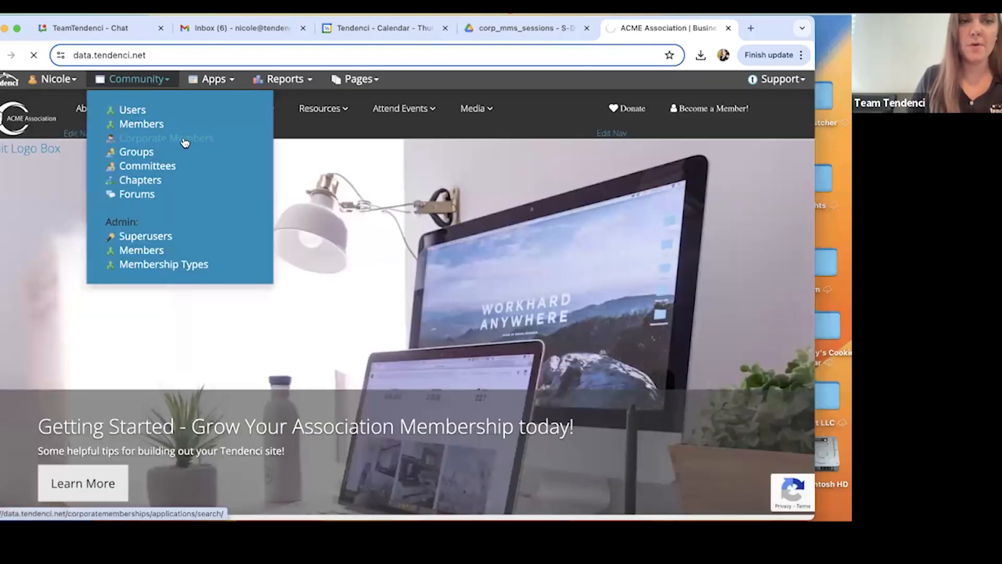
{"action": "scroll", "coordinate": [287, 310], "scroll_direction": "down", "scroll_amount": 3}
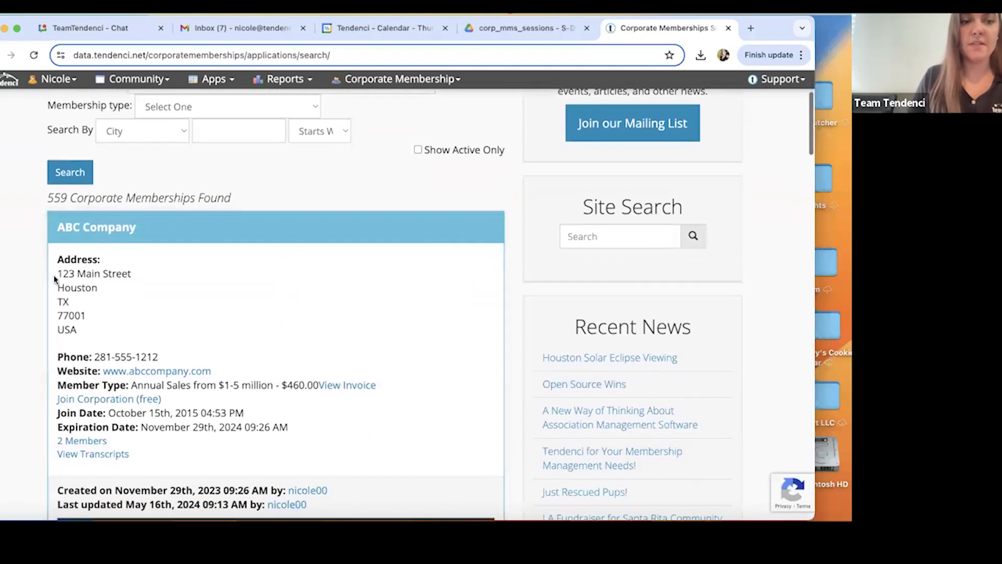
{"action": "left_click", "coordinate": [86, 442]}
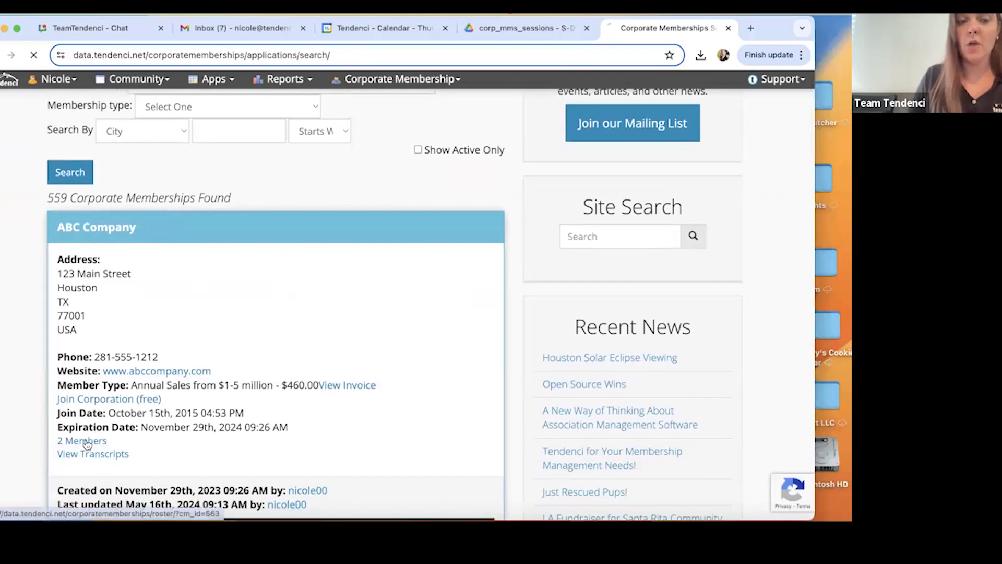
{"action": "scroll", "coordinate": [574, 246], "scroll_direction": "down", "scroll_amount": 10}
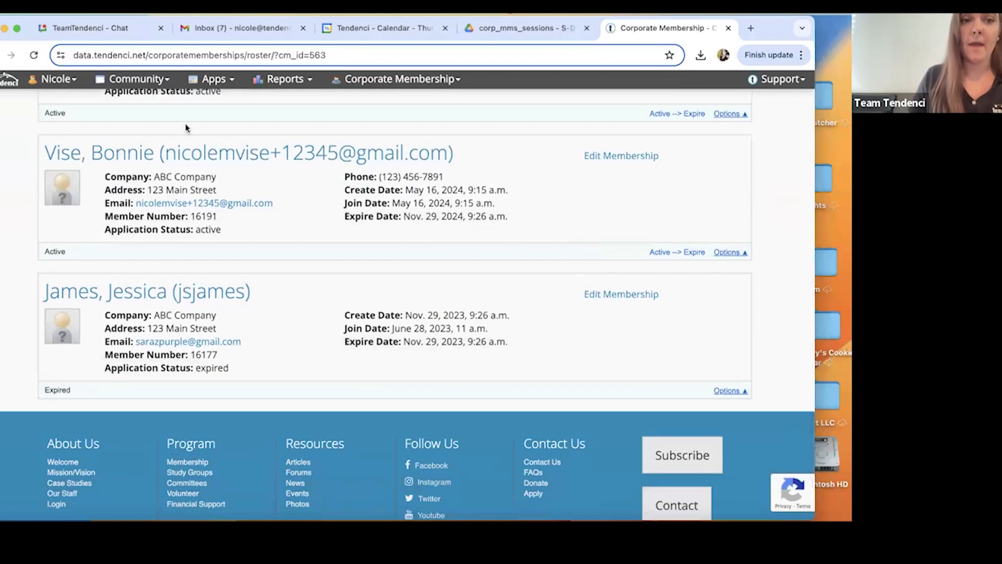
{"action": "scroll", "coordinate": [225, 232], "scroll_direction": "down", "scroll_amount": 1}
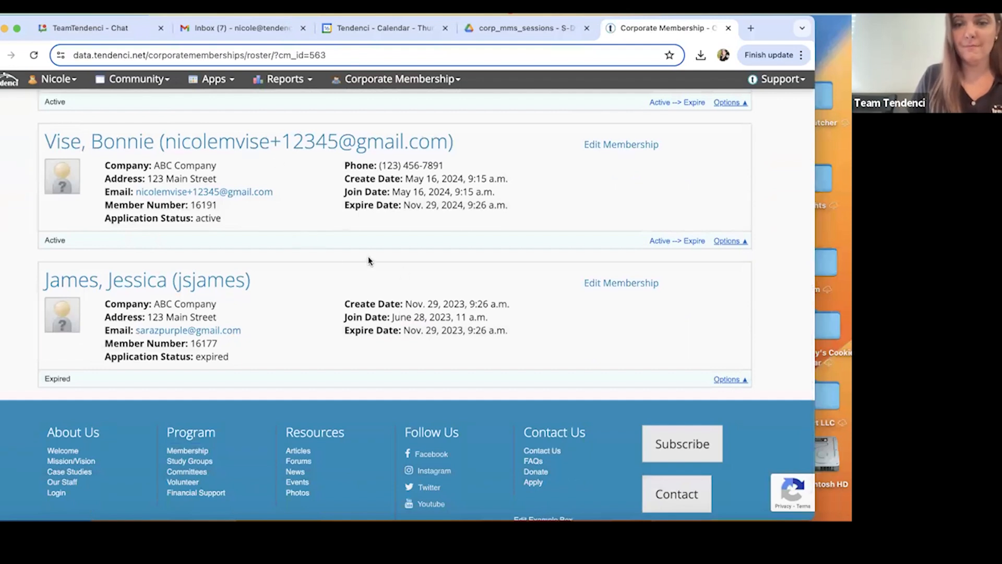
Switch to the session PDF in Google Drive and read the page explaining corporate representatives and the dues and member rep types.
{"action": "left_click", "coordinate": [506, 28]}
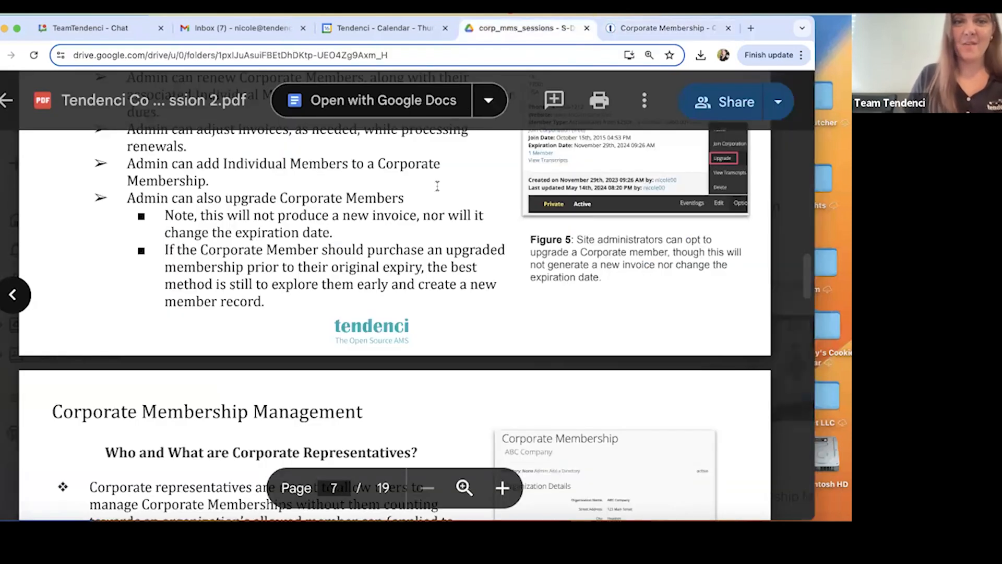
{"action": "scroll", "coordinate": [432, 239], "scroll_direction": "down", "scroll_amount": 5}
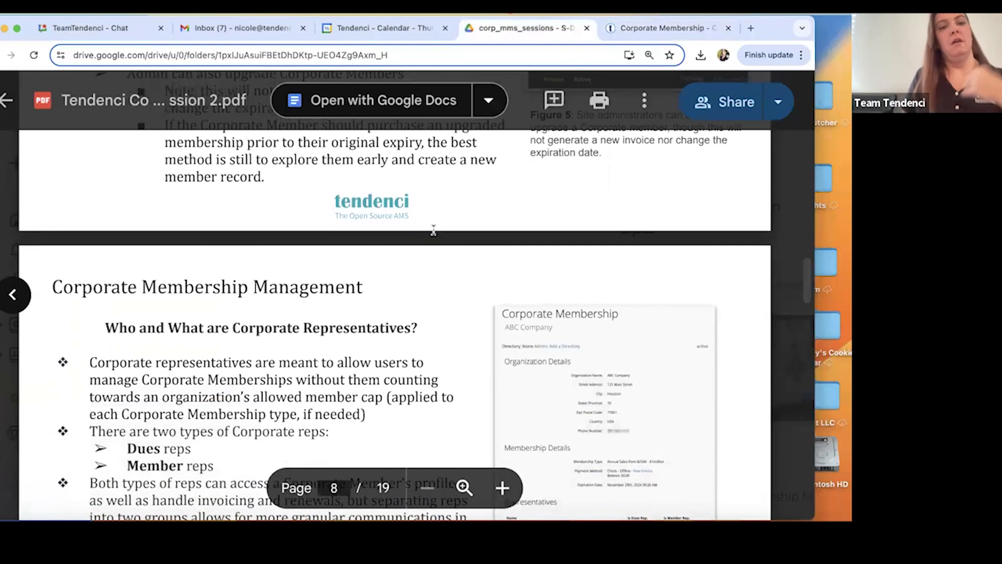
{"action": "scroll", "coordinate": [433, 228], "scroll_direction": "up", "scroll_amount": 7}
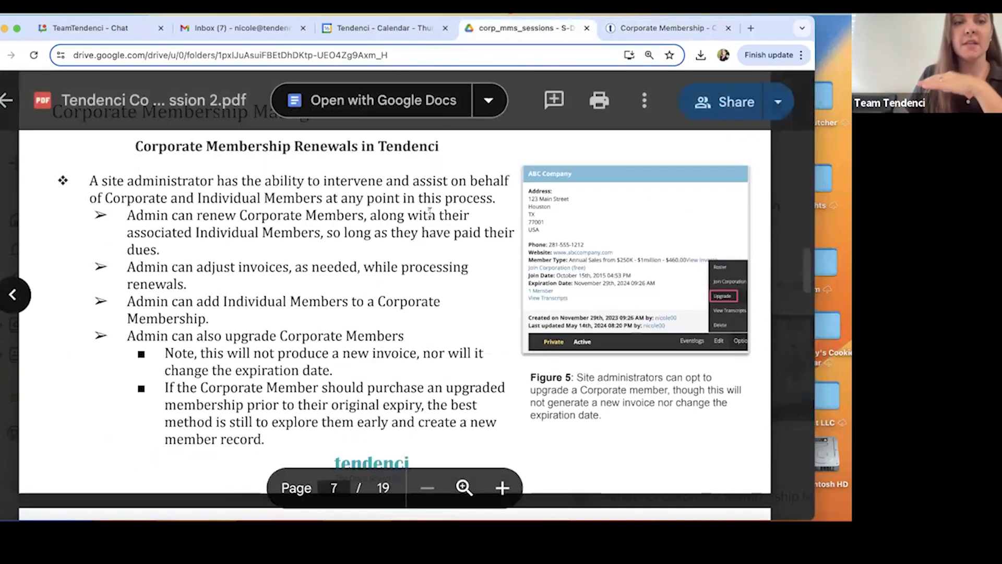
{"action": "scroll", "coordinate": [427, 193], "scroll_direction": "down", "scroll_amount": 4}
{"action": "scroll", "coordinate": [427, 193], "scroll_direction": "down", "scroll_amount": 3}
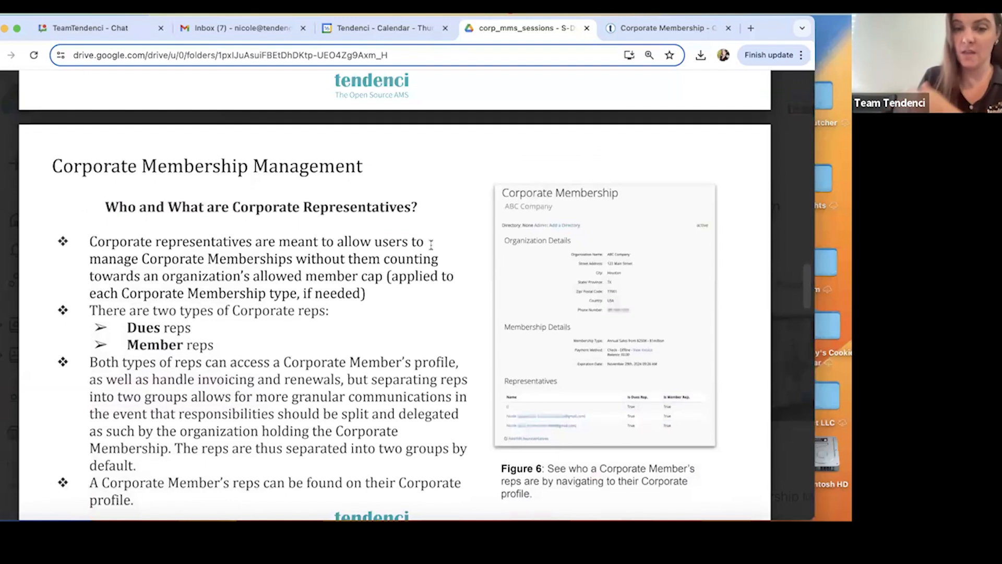
{"action": "scroll", "coordinate": [385, 249], "scroll_direction": "down", "scroll_amount": 1}
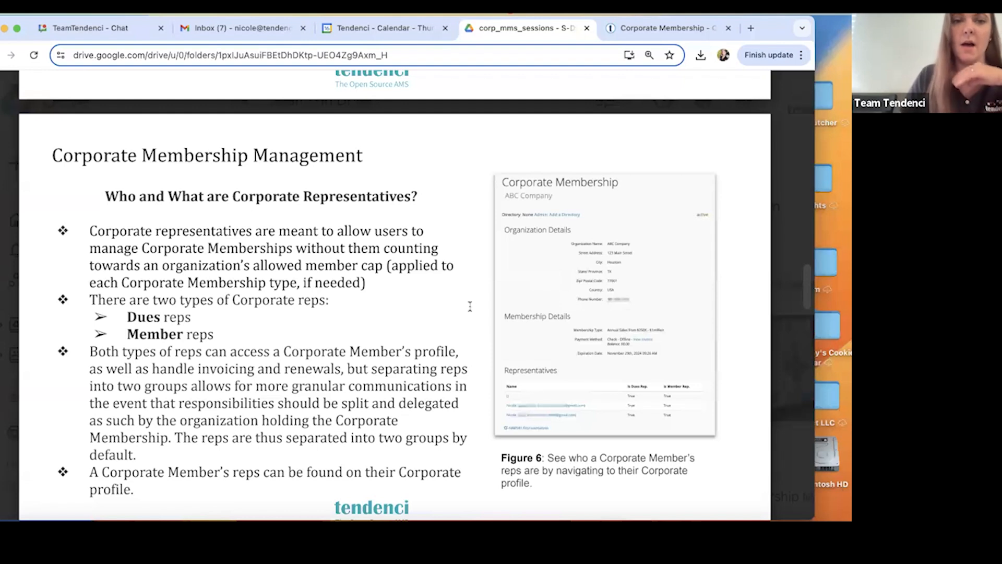
{"action": "scroll", "coordinate": [470, 306], "scroll_direction": "down", "scroll_amount": 1}
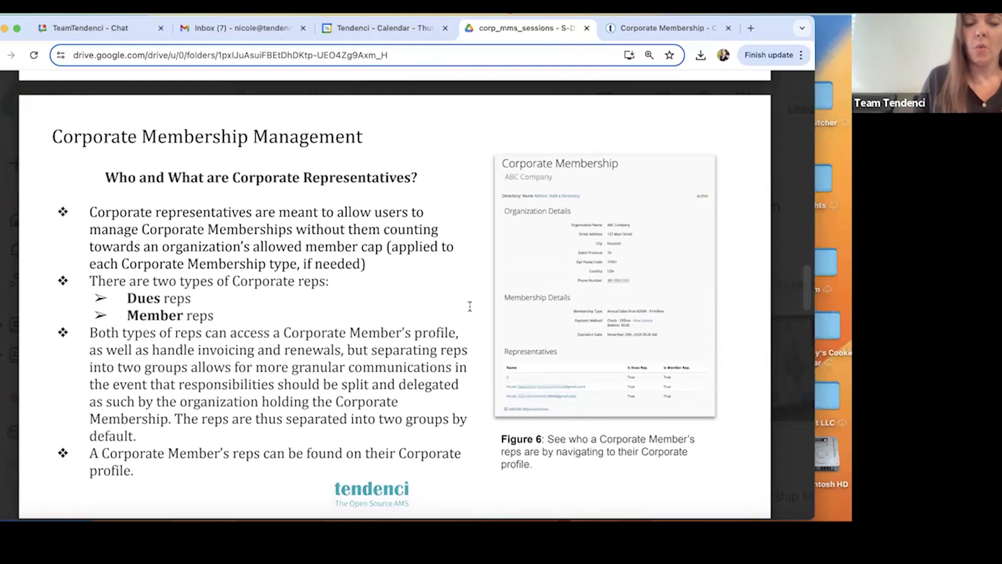
{"action": "scroll", "coordinate": [469, 307], "scroll_direction": "down", "scroll_amount": 1}
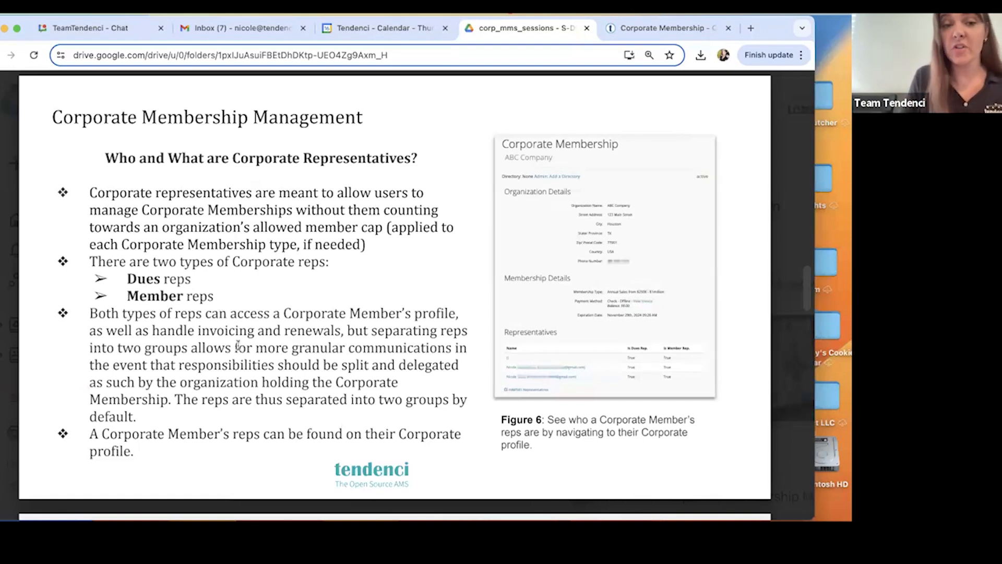
{"action": "scroll", "coordinate": [238, 345], "scroll_direction": "down", "scroll_amount": 2}
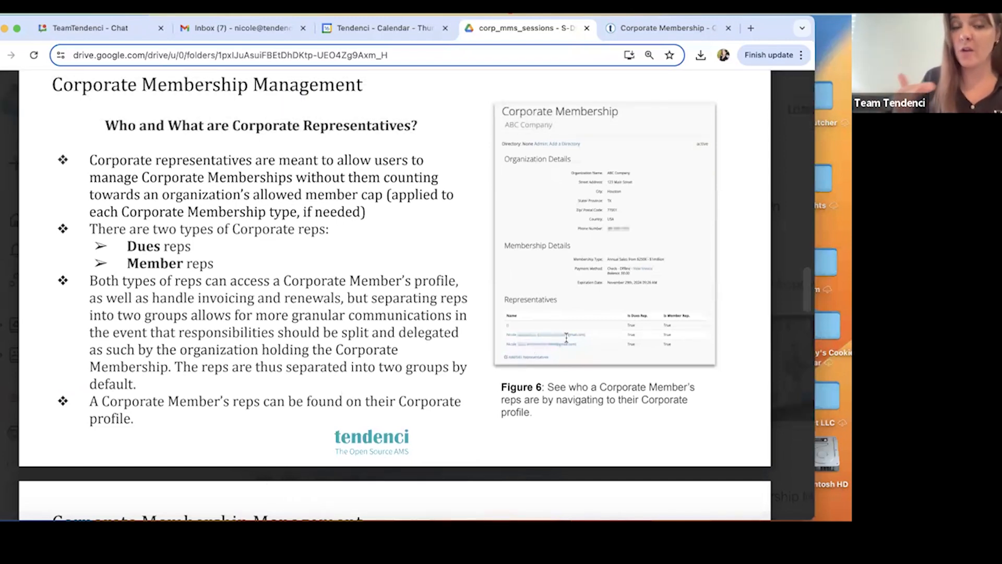
{"action": "scroll", "coordinate": [600, 235], "scroll_direction": "down", "scroll_amount": 1}
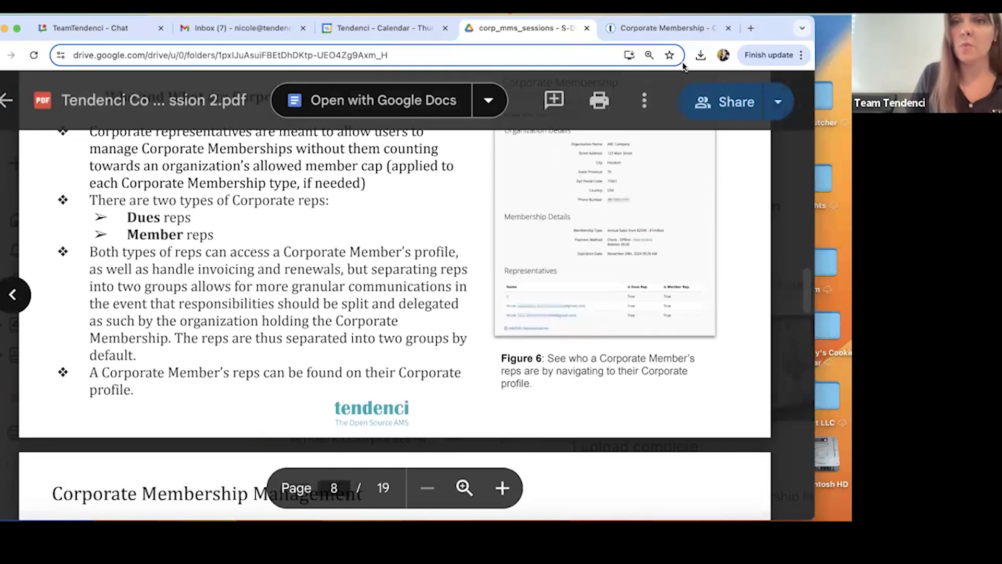
Return to Tendenci, open ABC Company's corporate membership record and look at its representatives.
{"action": "left_click", "coordinate": [640, 29]}
{"action": "scroll", "coordinate": [249, 179], "scroll_direction": "up", "scroll_amount": 10}
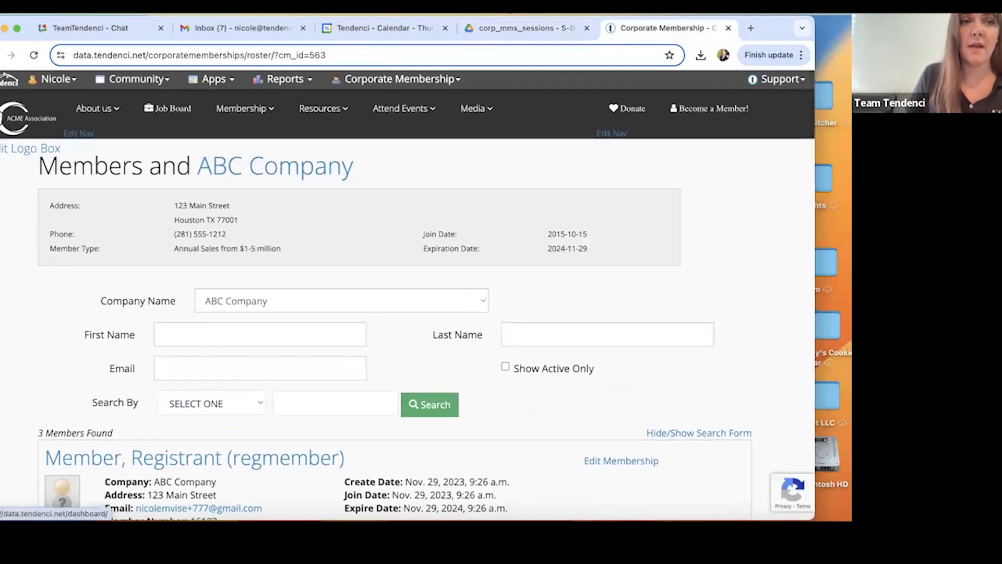
{"action": "key", "text": "super+bracketleft"}
{"action": "left_click", "coordinate": [98, 231]}
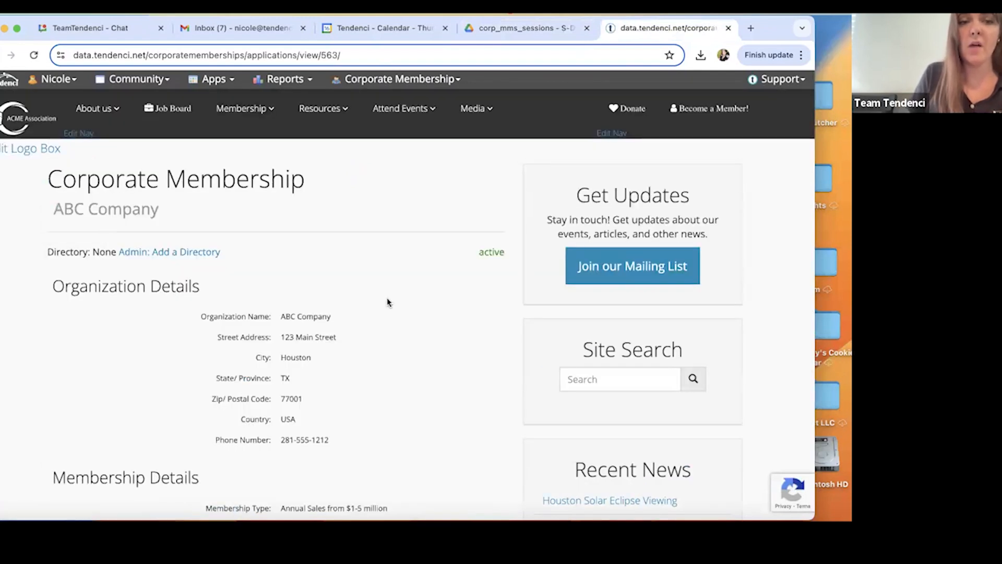
{"action": "scroll", "coordinate": [387, 302], "scroll_direction": "down", "scroll_amount": 6}
{"action": "scroll", "coordinate": [388, 301], "scroll_direction": "down", "scroll_amount": 5}
{"action": "scroll", "coordinate": [389, 295], "scroll_direction": "up", "scroll_amount": 3}
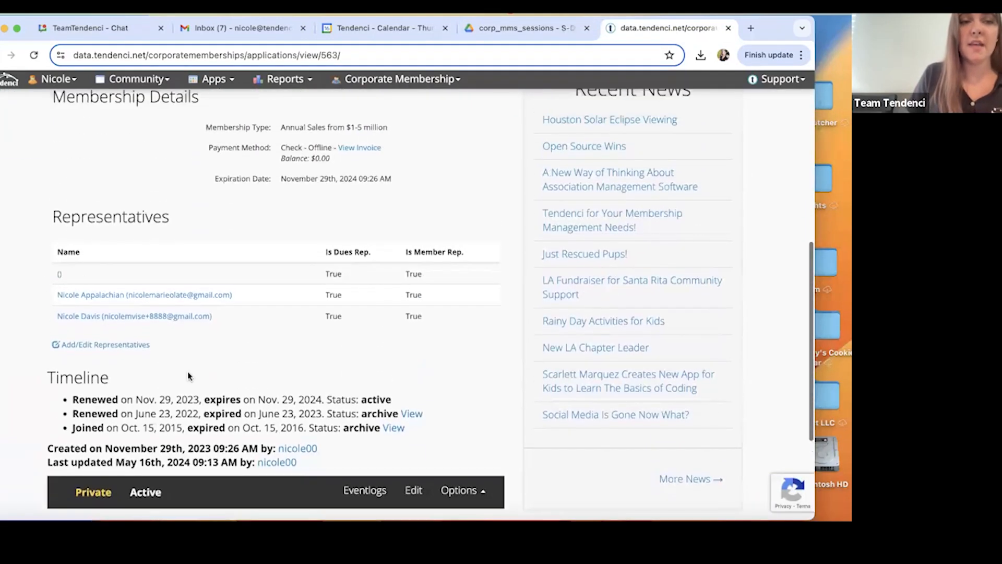
Add an existing user as a member rep only, not a dues rep, for ABC Company and check the entry among its representatives.
{"action": "left_click", "coordinate": [137, 347]}
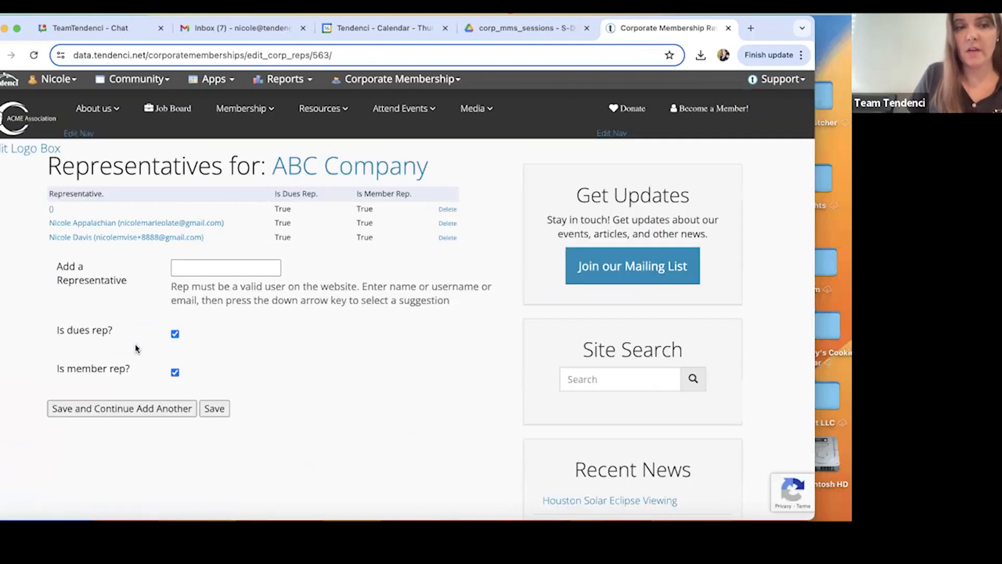
{"action": "left_click", "coordinate": [238, 263]}
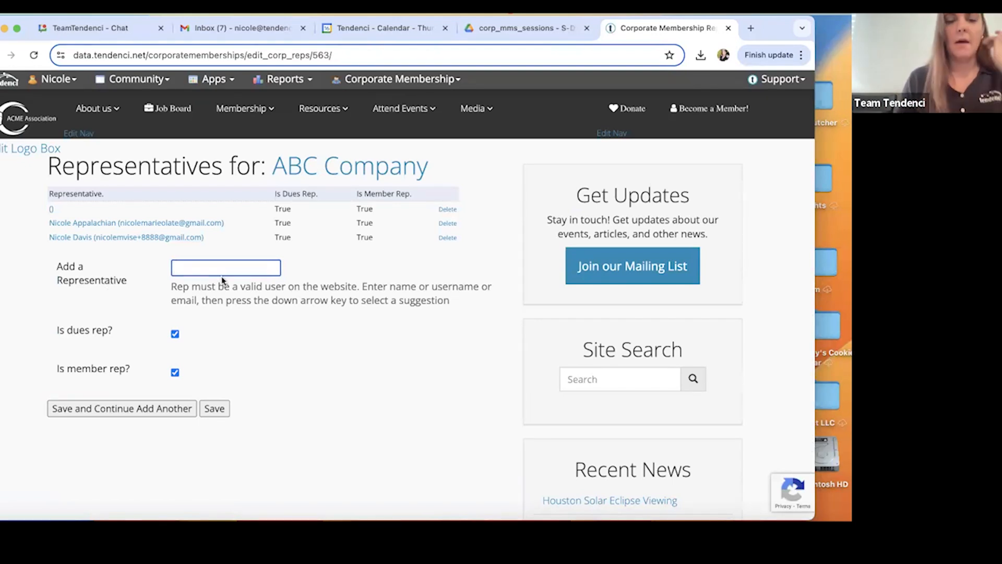
{"action": "type", "text": "bo"}
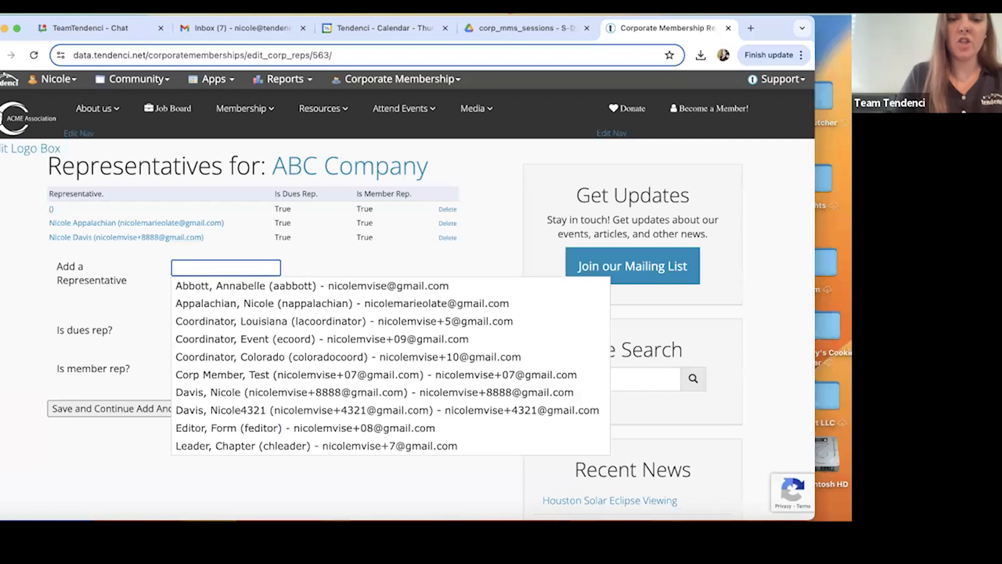
{"action": "type", "text": "nni"}
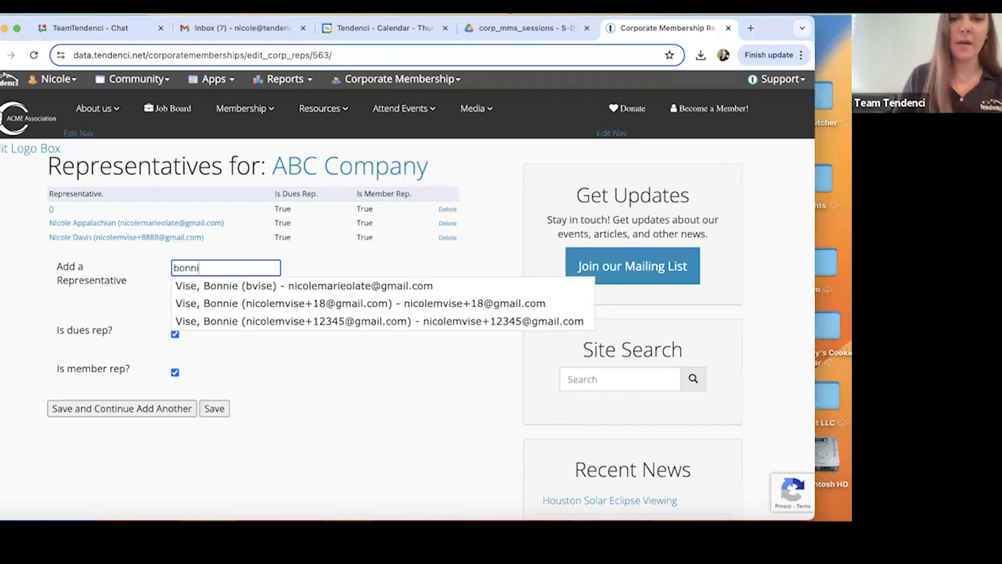
{"action": "left_click", "coordinate": [224, 325]}
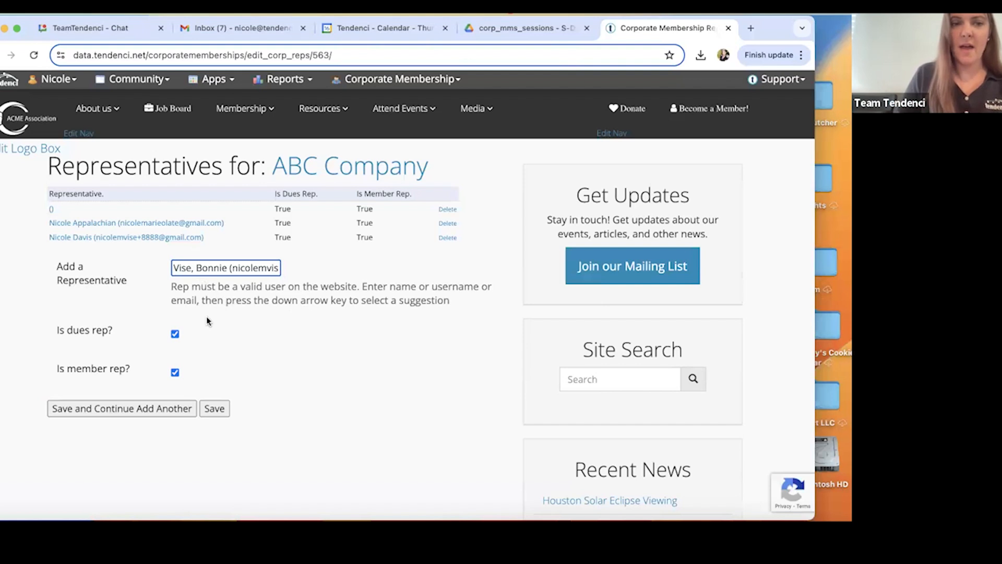
{"action": "left_click", "coordinate": [176, 334]}
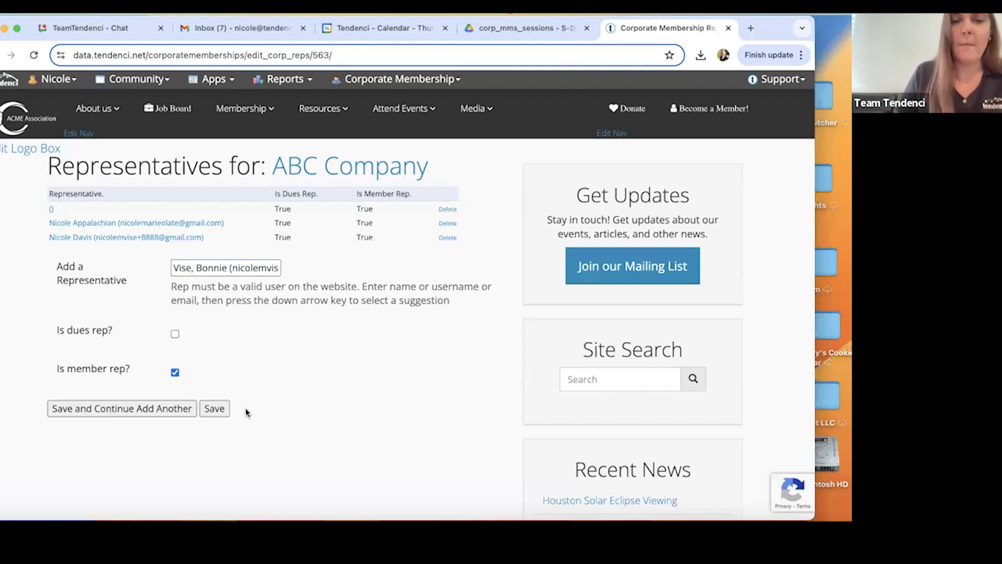
{"action": "left_click", "coordinate": [227, 411]}
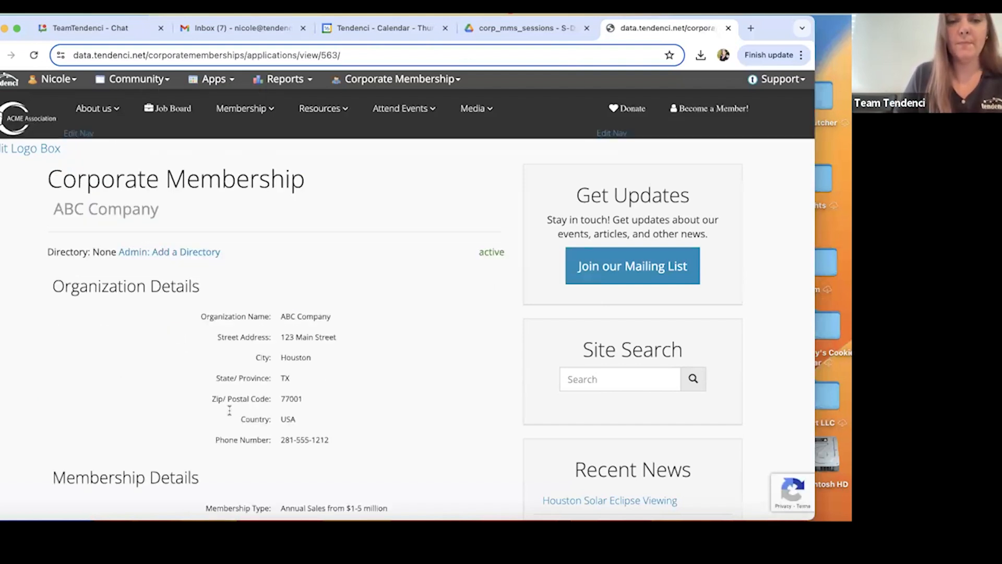
{"action": "scroll", "coordinate": [339, 381], "scroll_direction": "down", "scroll_amount": 10}
{"action": "scroll", "coordinate": [340, 380], "scroll_direction": "up", "scroll_amount": 10}
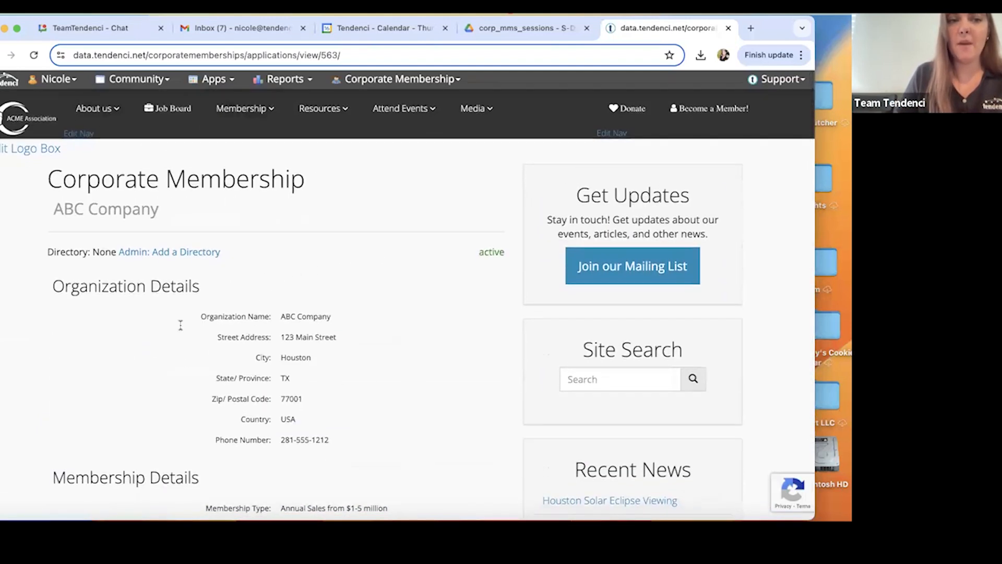
{"action": "scroll", "coordinate": [230, 264], "scroll_direction": "down", "scroll_amount": 1}
{"action": "scroll", "coordinate": [228, 251], "scroll_direction": "down", "scroll_amount": 12}
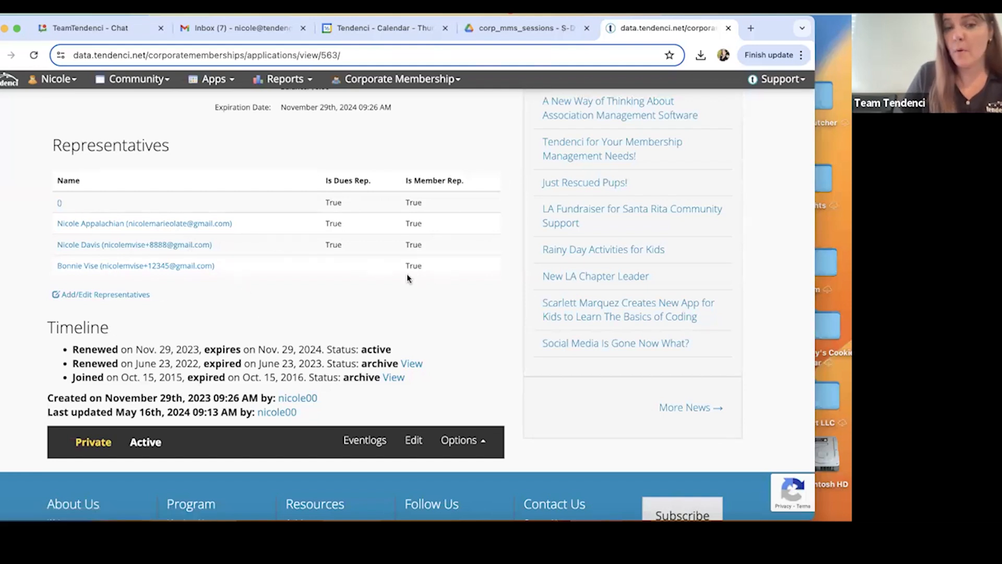
Switch to the session PDF in Google Drive, read the page on who corporate representatives are, and return to ABC Company's record.
{"action": "left_click", "coordinate": [544, 34]}
{"action": "scroll", "coordinate": [348, 319], "scroll_direction": "down", "scroll_amount": 3}
{"action": "scroll", "coordinate": [349, 320], "scroll_direction": "down", "scroll_amount": 7}
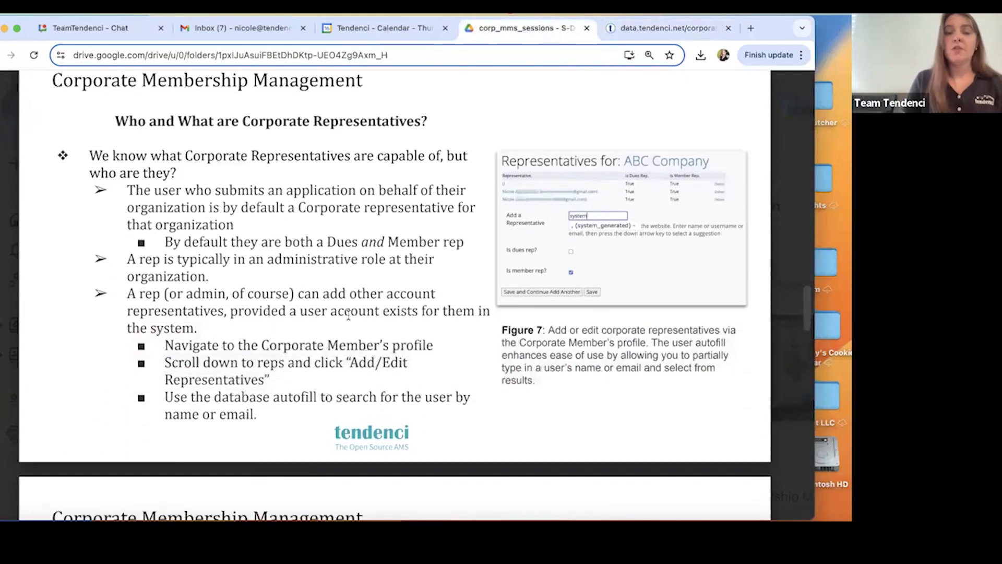
{"action": "scroll", "coordinate": [348, 315], "scroll_direction": "down", "scroll_amount": 1}
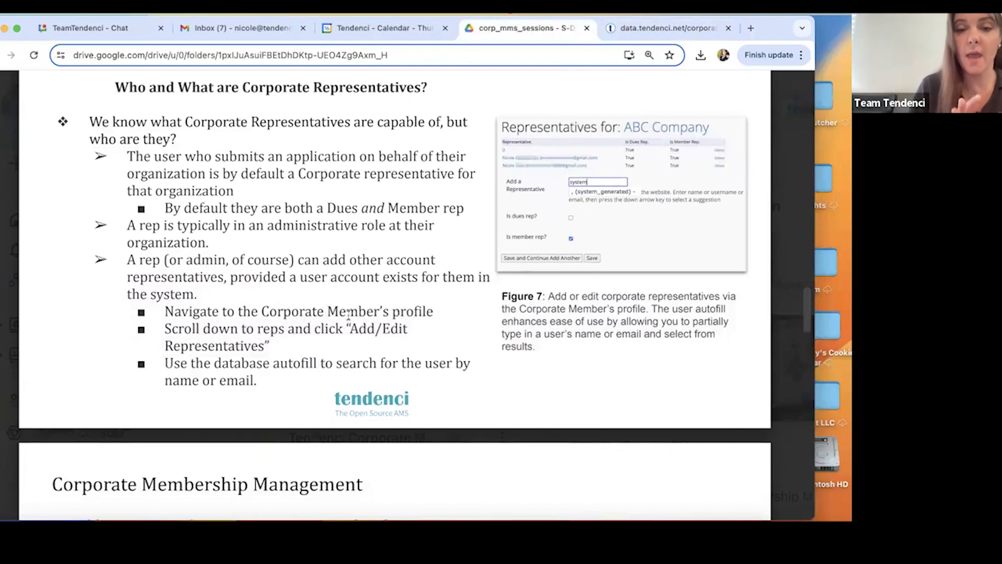
{"action": "left_click", "coordinate": [626, 30]}
{"action": "scroll", "coordinate": [197, 375], "scroll_direction": "up", "scroll_amount": 10}
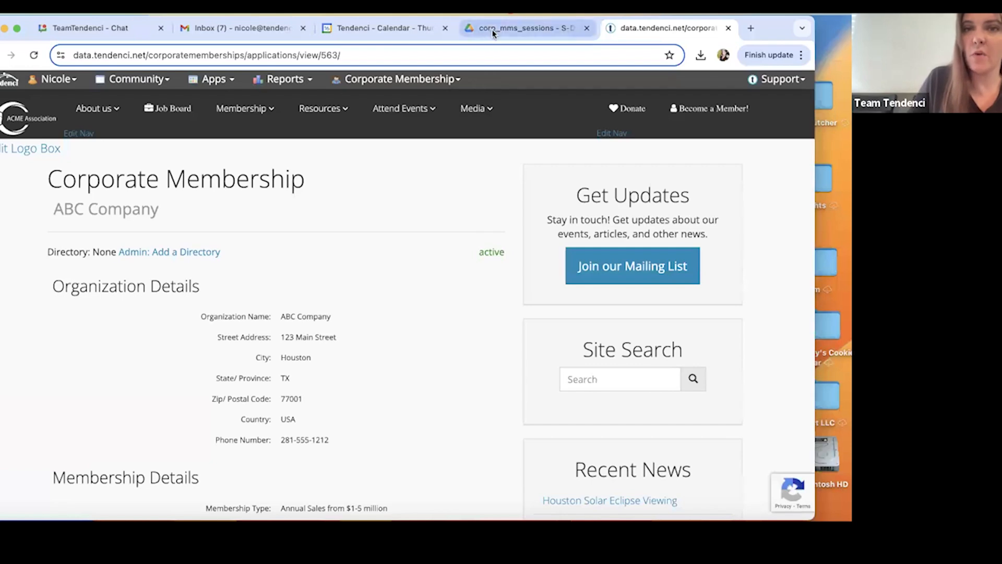
Return to the session PDF and review the Corporate Membership Renewals pages covering options 1 and 2, through to the representatives section.
{"action": "left_click", "coordinate": [517, 27]}
{"action": "scroll", "coordinate": [424, 253], "scroll_direction": "up", "scroll_amount": 15}
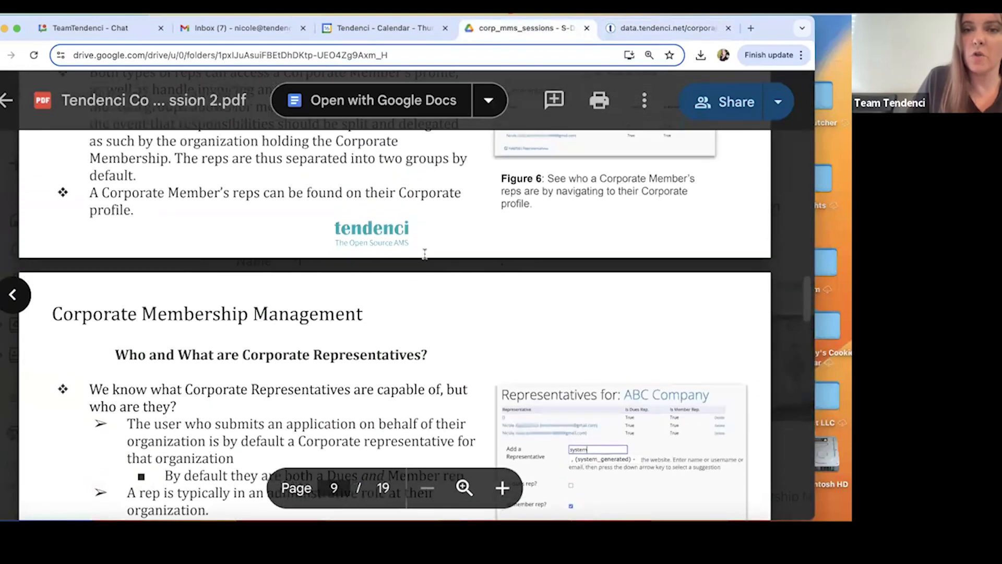
{"action": "scroll", "coordinate": [425, 254], "scroll_direction": "up", "scroll_amount": 15}
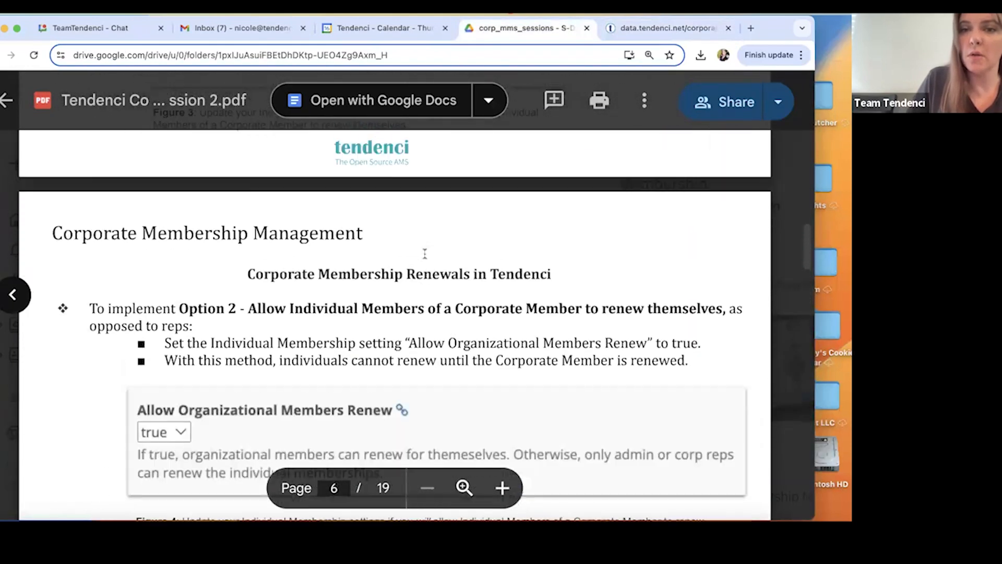
{"action": "scroll", "coordinate": [425, 254], "scroll_direction": "up", "scroll_amount": 10}
{"action": "scroll", "coordinate": [438, 319], "scroll_direction": "down", "scroll_amount": 3}
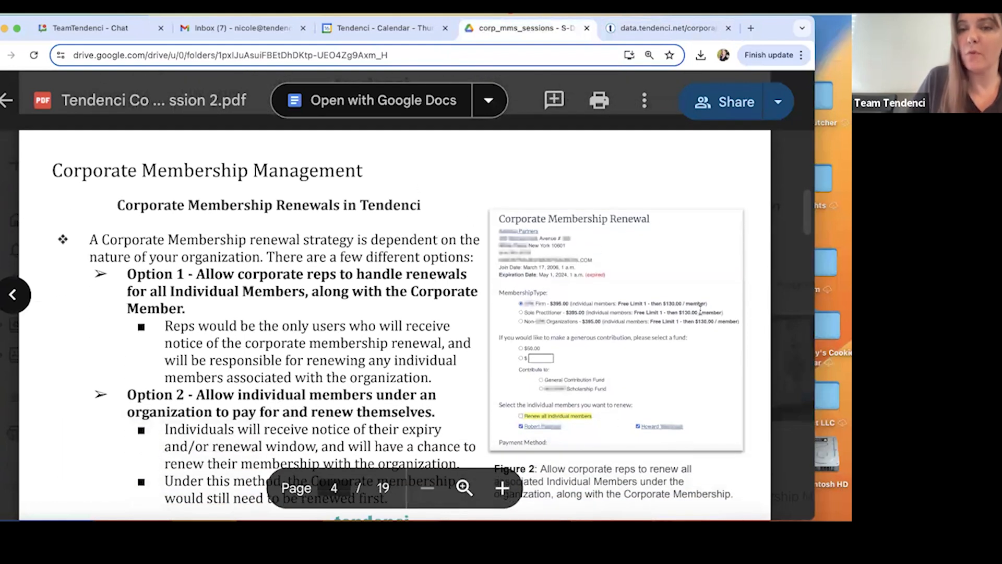
{"action": "scroll", "coordinate": [352, 378], "scroll_direction": "down", "scroll_amount": 20}
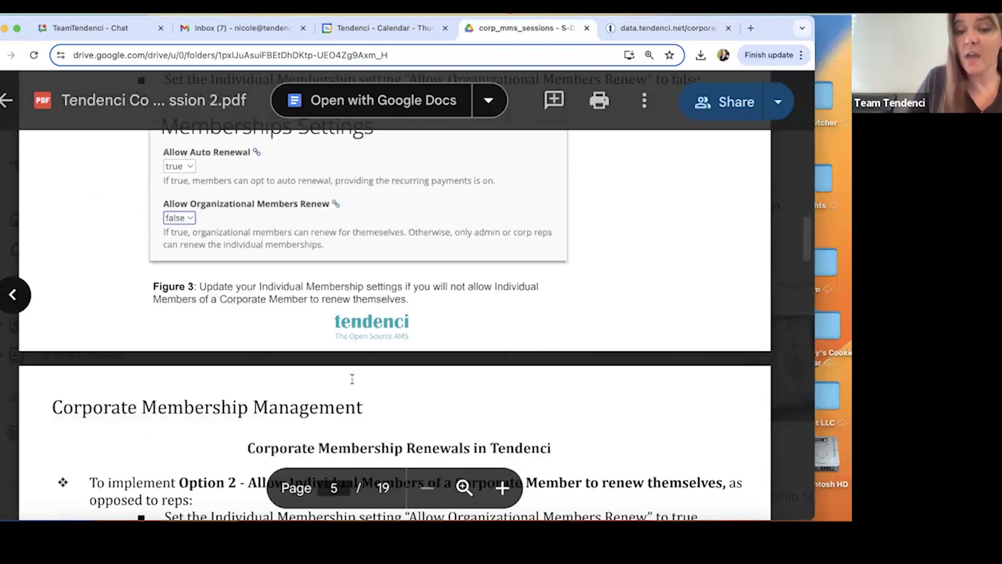
{"action": "scroll", "coordinate": [352, 378], "scroll_direction": "down", "scroll_amount": 10}
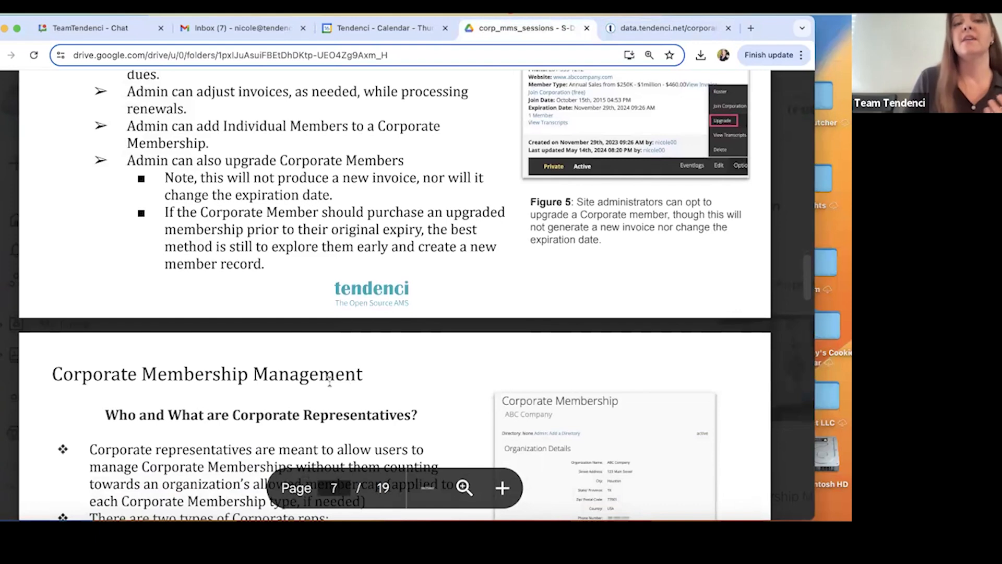
{"action": "scroll", "coordinate": [334, 332], "scroll_direction": "down", "scroll_amount": 6}
{"action": "scroll", "coordinate": [334, 331], "scroll_direction": "down", "scroll_amount": 9}
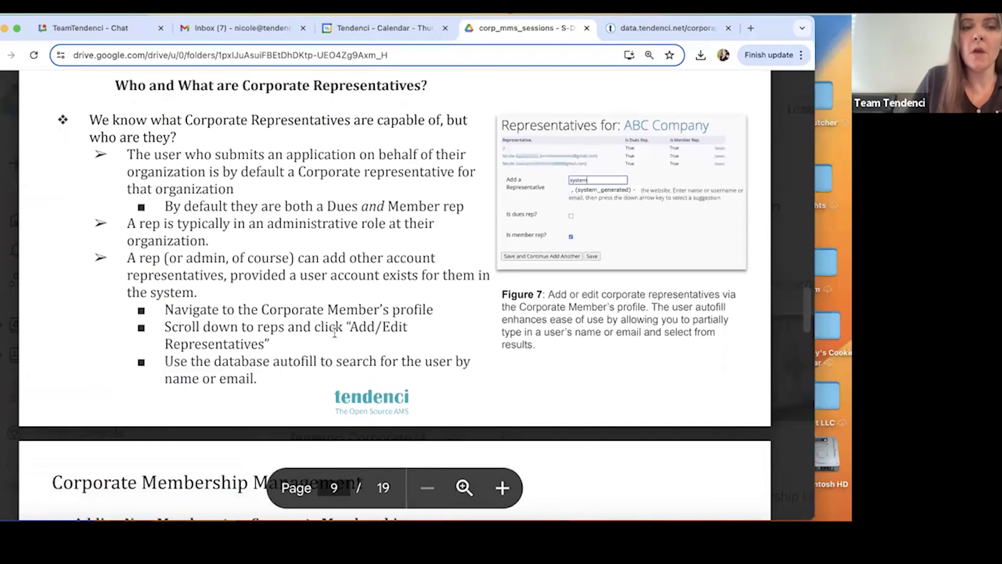
Read page 9 on default representatives, their usual role, and how reps or admins add other account representatives.
{"action": "scroll", "coordinate": [153, 185], "scroll_direction": "up", "scroll_amount": 1}
{"action": "scroll", "coordinate": [153, 186], "scroll_direction": "up", "scroll_amount": 1}
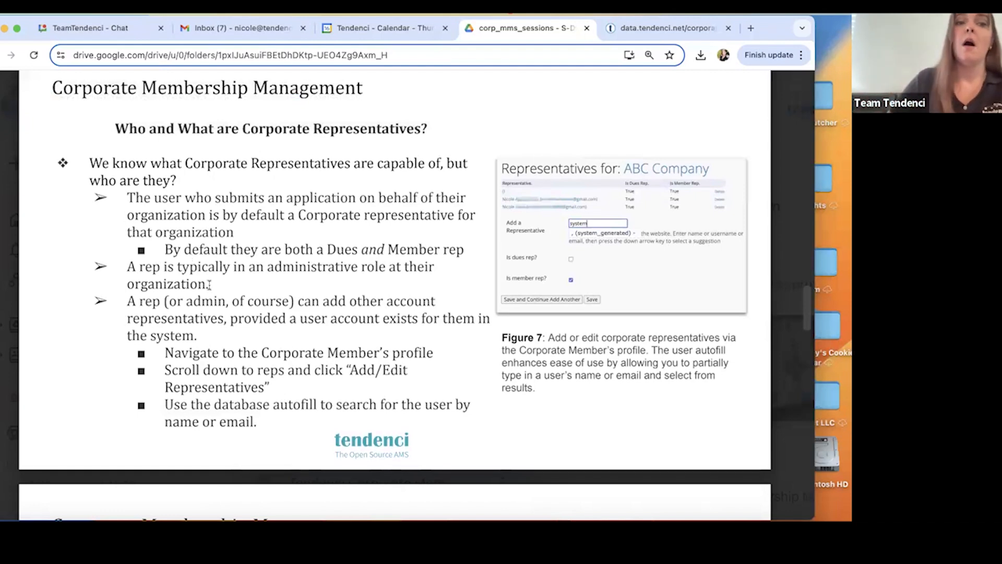
{"action": "scroll", "coordinate": [209, 285], "scroll_direction": "down", "scroll_amount": 2}
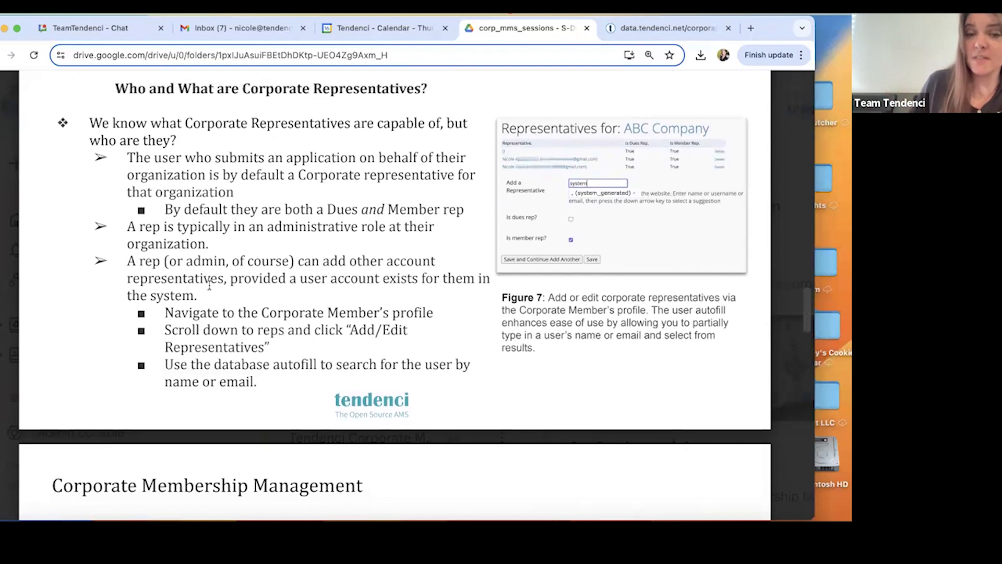
{"action": "scroll", "coordinate": [209, 285], "scroll_direction": "down", "scroll_amount": 1}
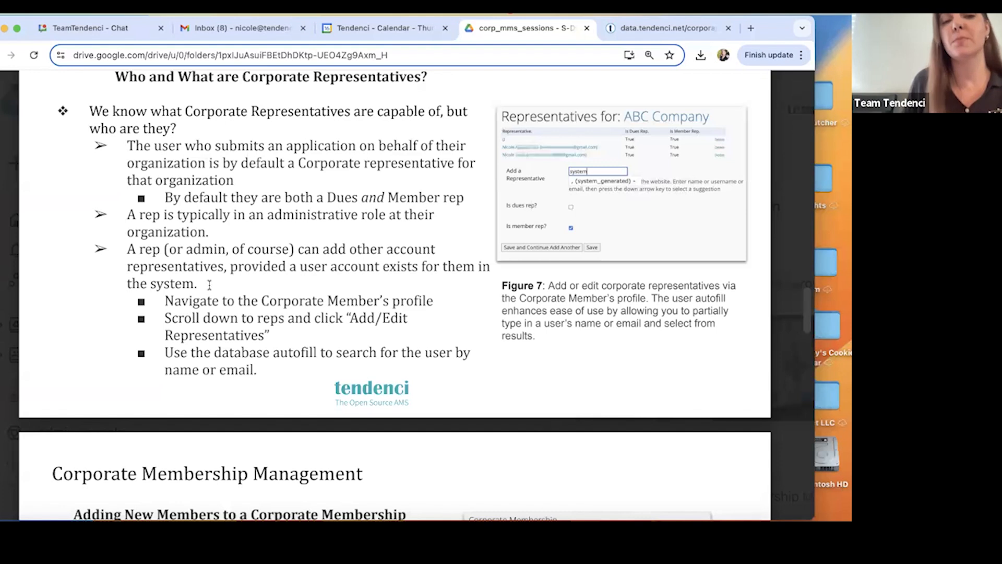
{"action": "scroll", "coordinate": [244, 276], "scroll_direction": "down", "scroll_amount": 1}
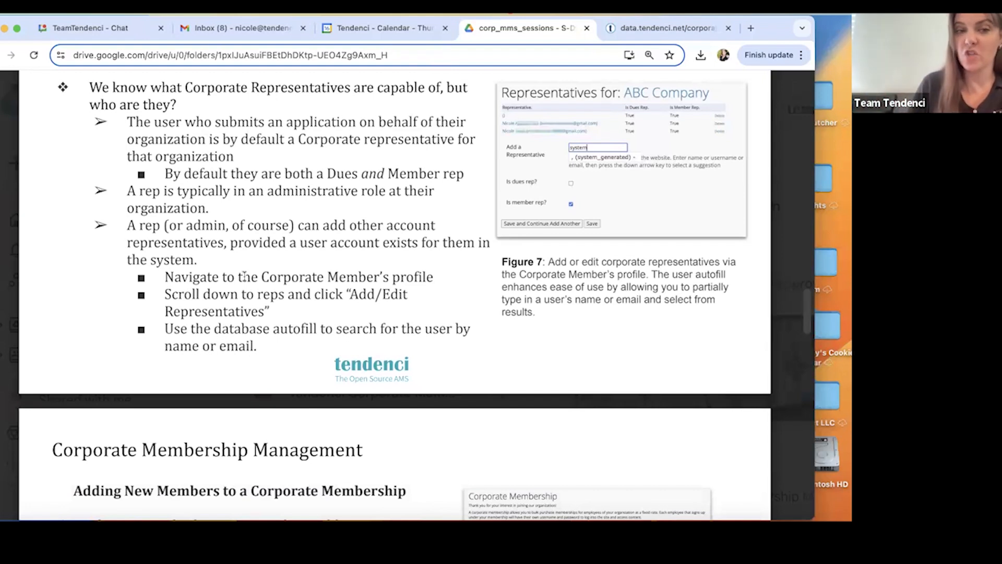
{"action": "scroll", "coordinate": [244, 275], "scroll_direction": "down", "scroll_amount": 5}
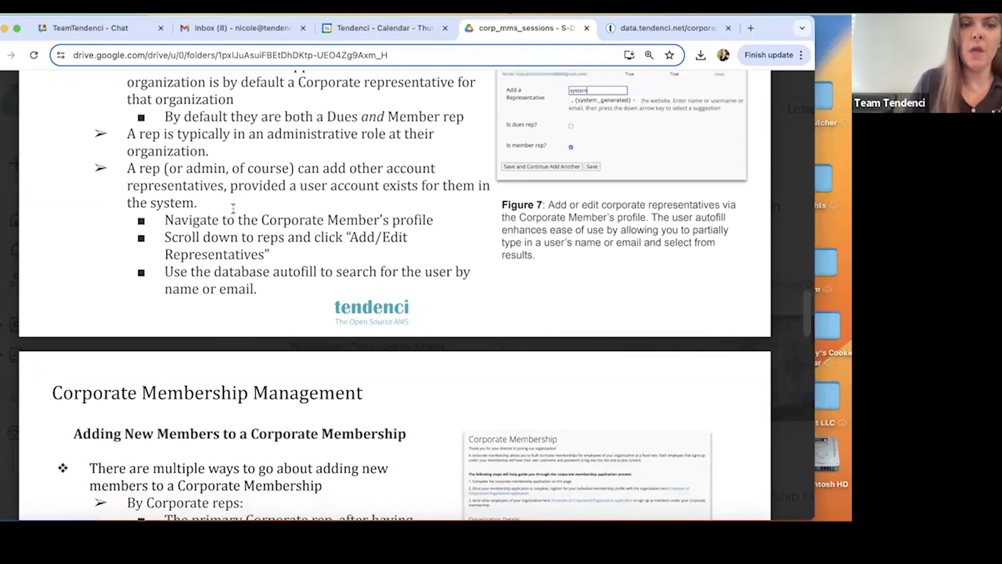
{"action": "scroll", "coordinate": [111, 188], "scroll_direction": "up", "scroll_amount": 1}
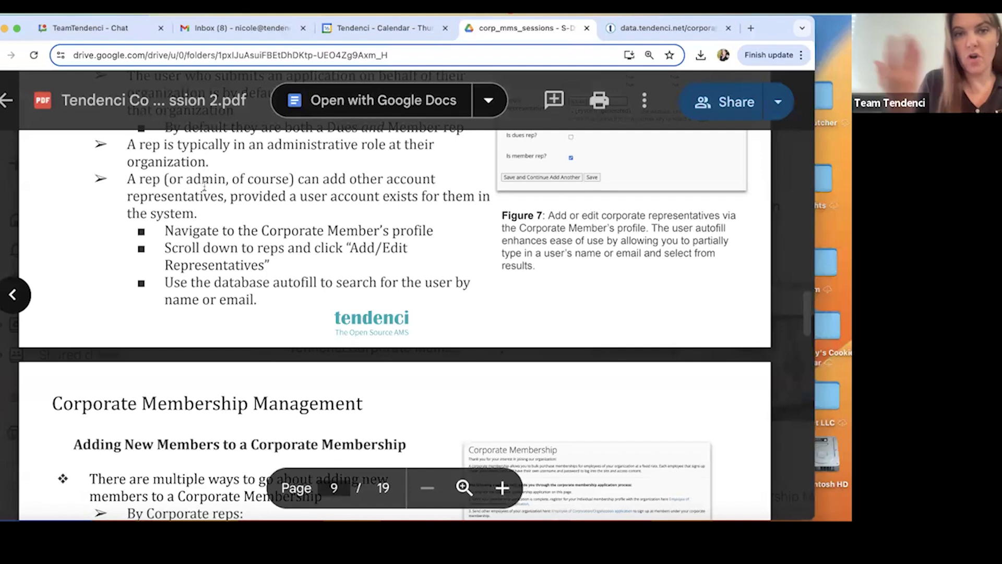
{"action": "scroll", "coordinate": [285, 215], "scroll_direction": "down", "scroll_amount": 2}
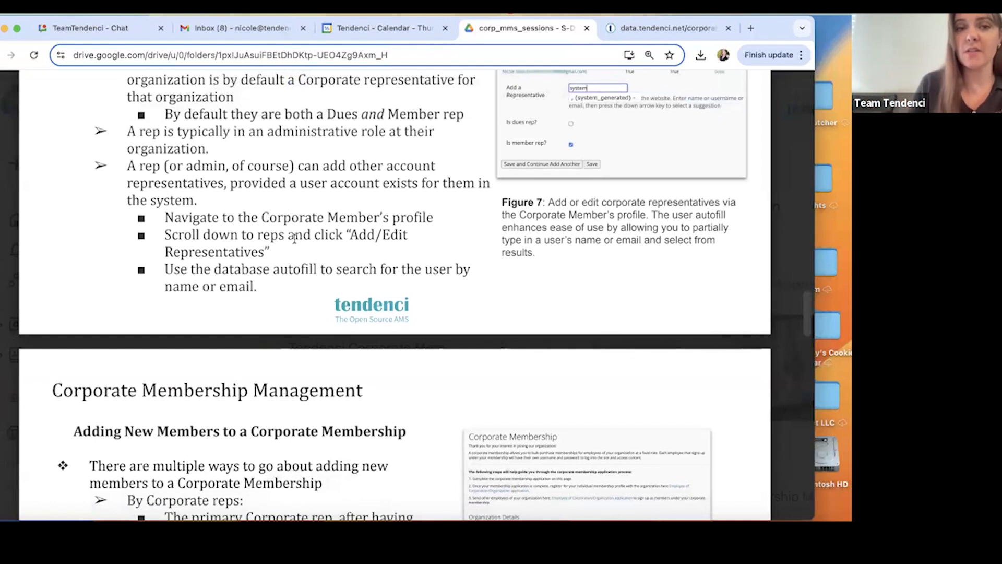
{"action": "scroll", "coordinate": [296, 253], "scroll_direction": "down", "scroll_amount": 1}
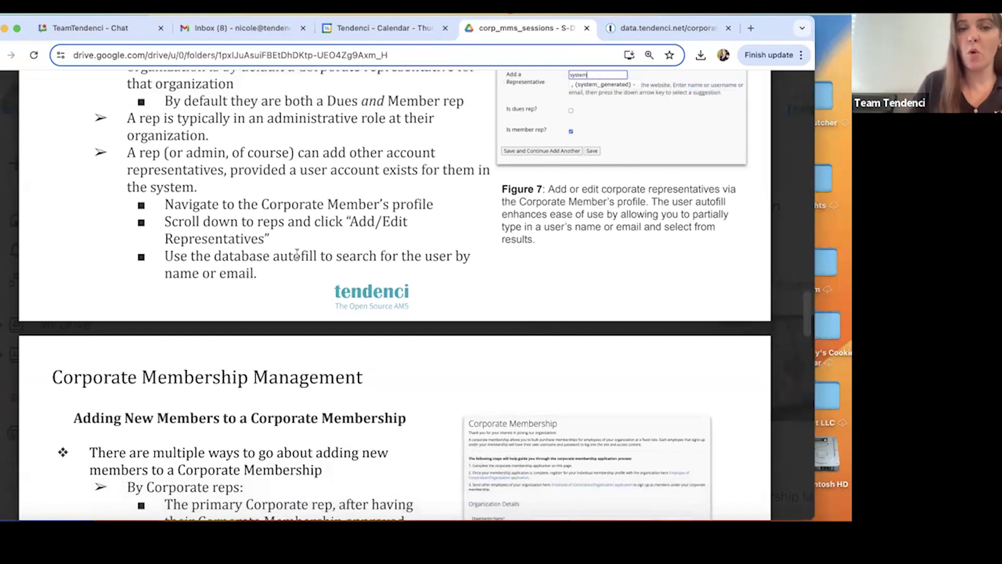
{"action": "scroll", "coordinate": [553, 263], "scroll_direction": "up", "scroll_amount": 2}
{"action": "scroll", "coordinate": [553, 266], "scroll_direction": "up", "scroll_amount": 3}
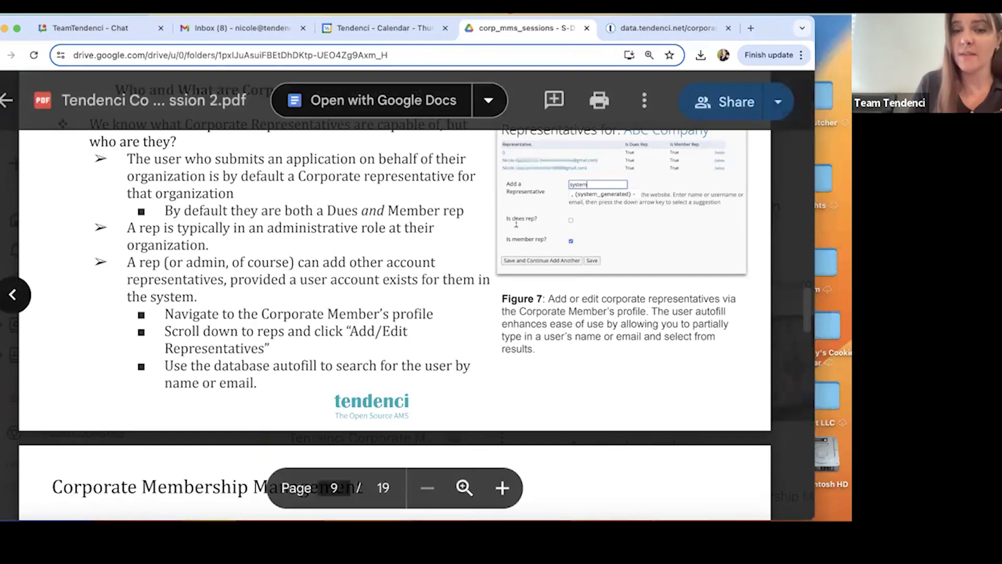
Read page 10 on how corporate reps add new members to a corporate membership, including the Figure 8 application instructions.
{"action": "scroll", "coordinate": [517, 338], "scroll_direction": "down", "scroll_amount": 5}
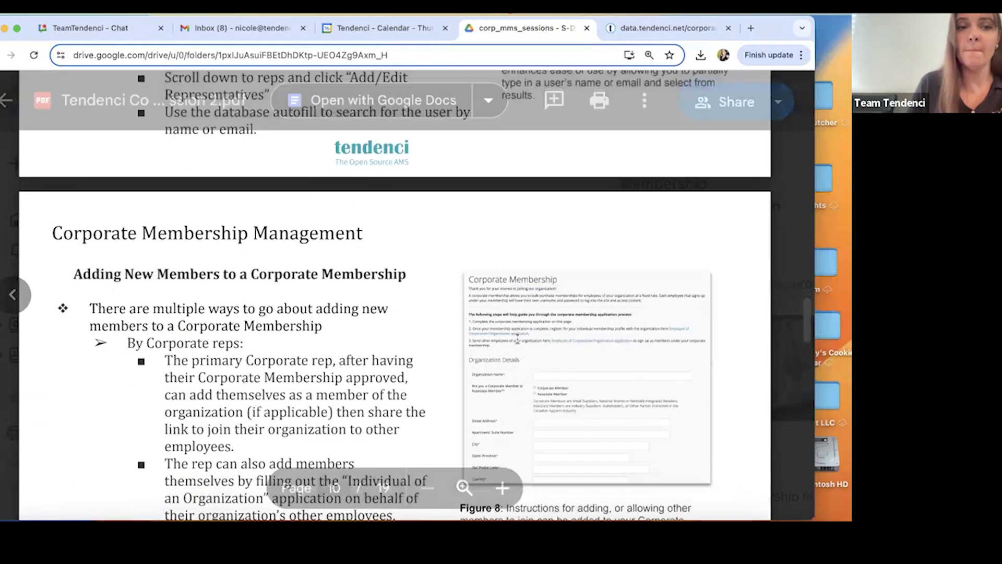
{"action": "scroll", "coordinate": [517, 338], "scroll_direction": "down", "scroll_amount": 4}
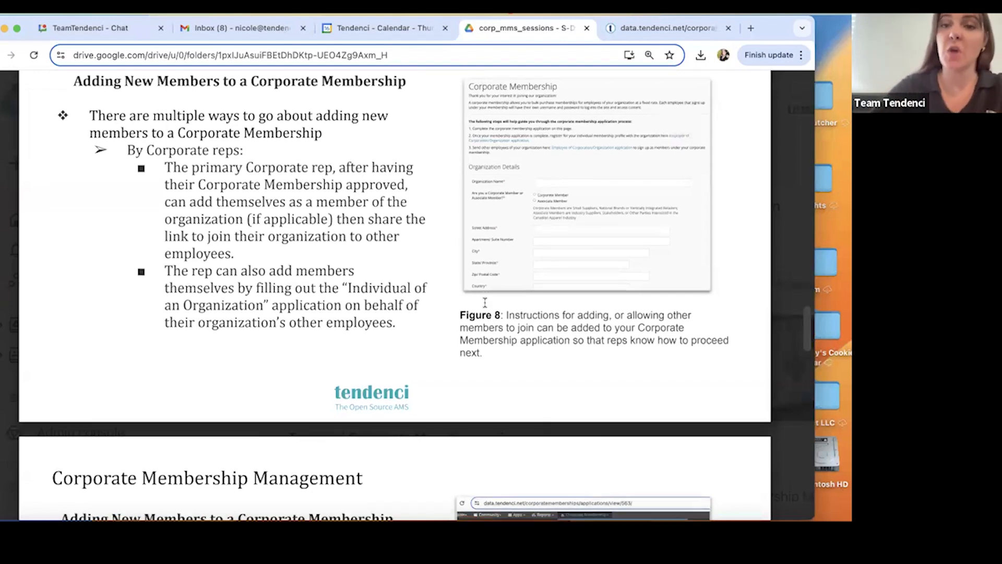
{"action": "scroll", "coordinate": [486, 303], "scroll_direction": "down", "scroll_amount": 1}
{"action": "scroll", "coordinate": [555, 239], "scroll_direction": "up", "scroll_amount": 3}
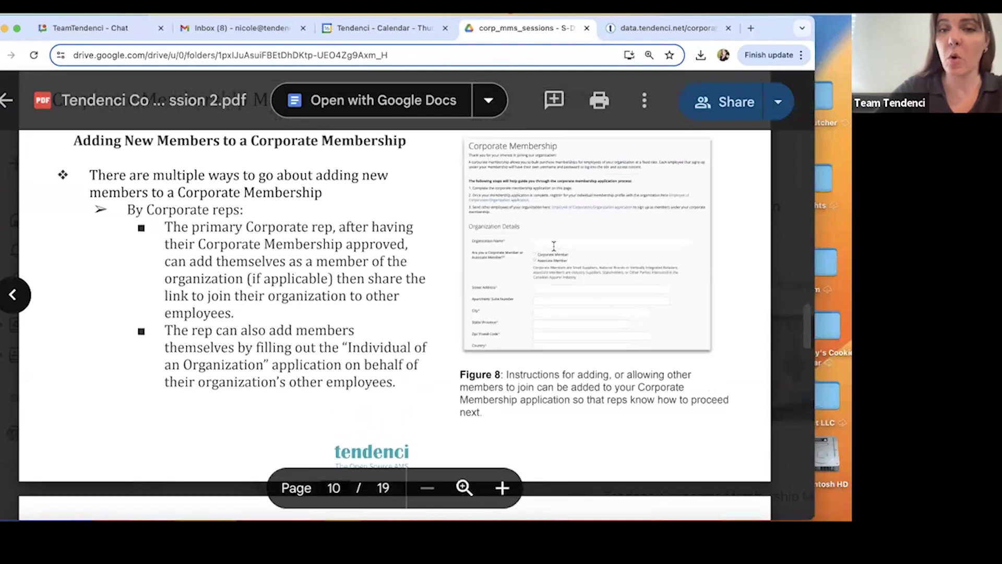
Switch back to Tendenci and open the Corporate Membership application for editing from the corporate memberships admin backend.
{"action": "left_click", "coordinate": [668, 27]}
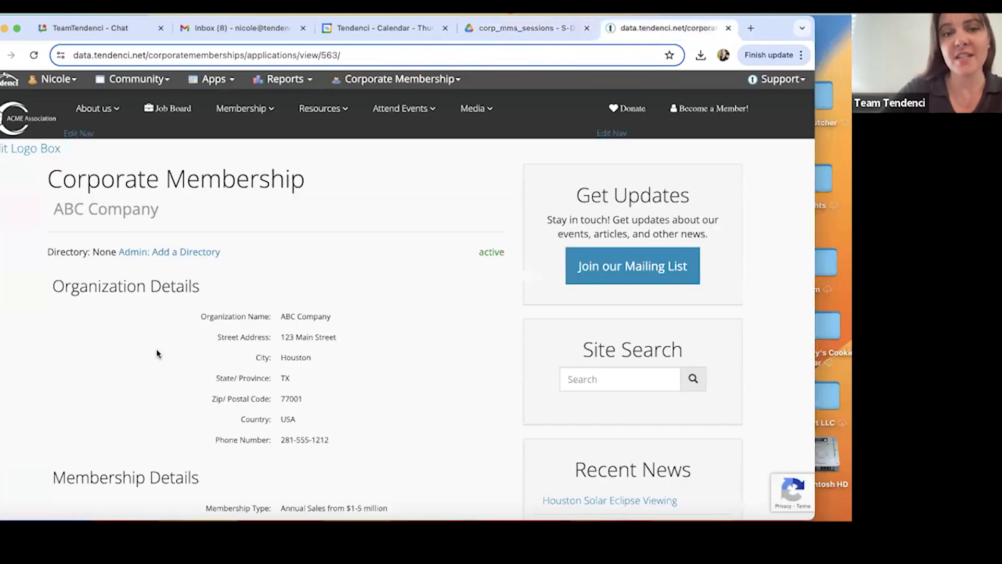
{"action": "left_click", "coordinate": [368, 81]}
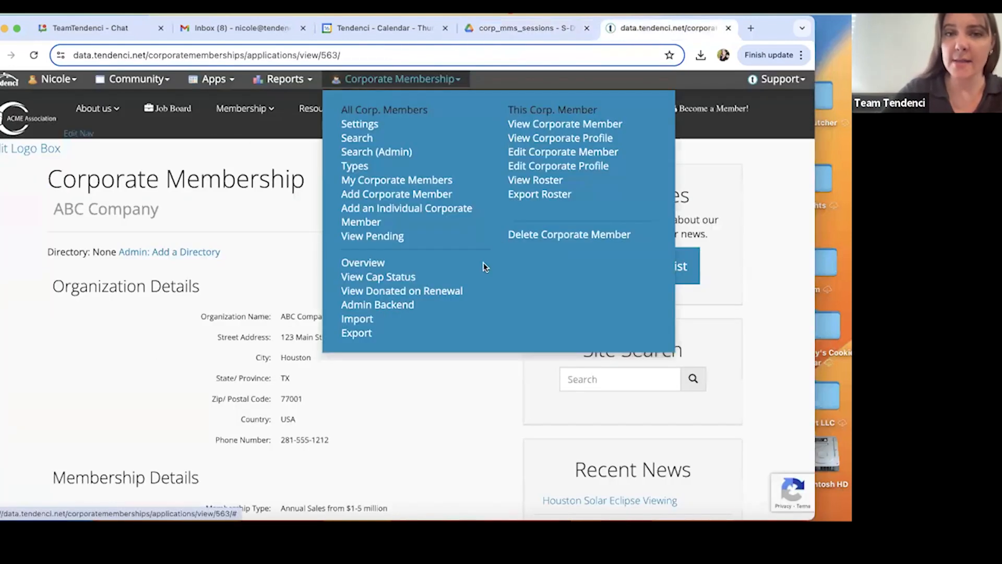
{"action": "left_click", "coordinate": [380, 309]}
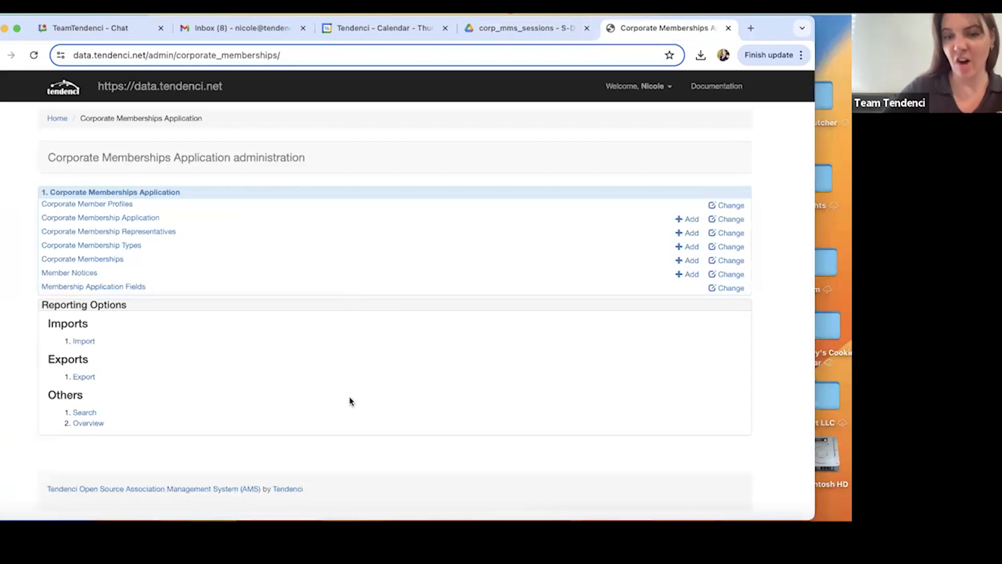
{"action": "left_click", "coordinate": [135, 225]}
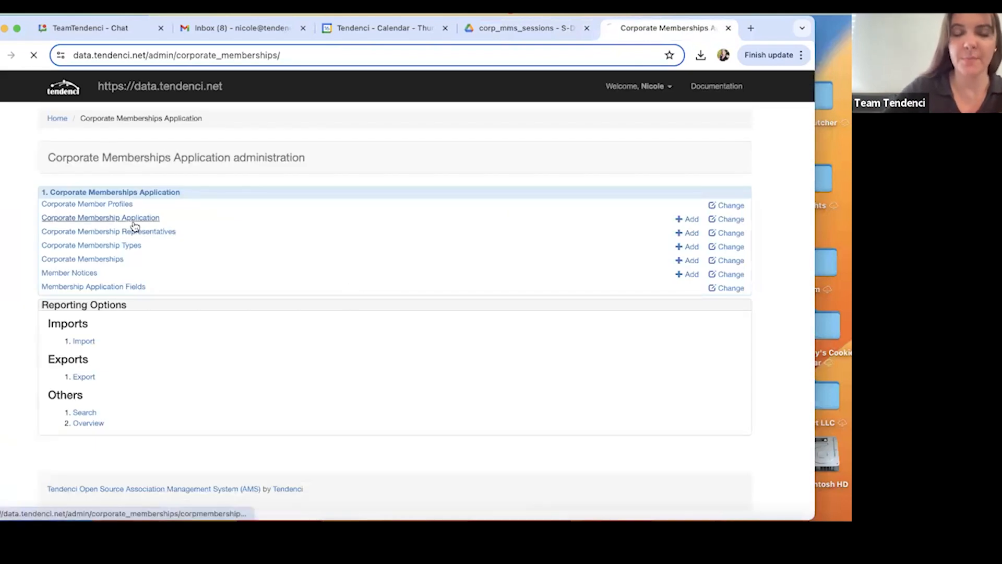
{"action": "left_click", "coordinate": [142, 259]}
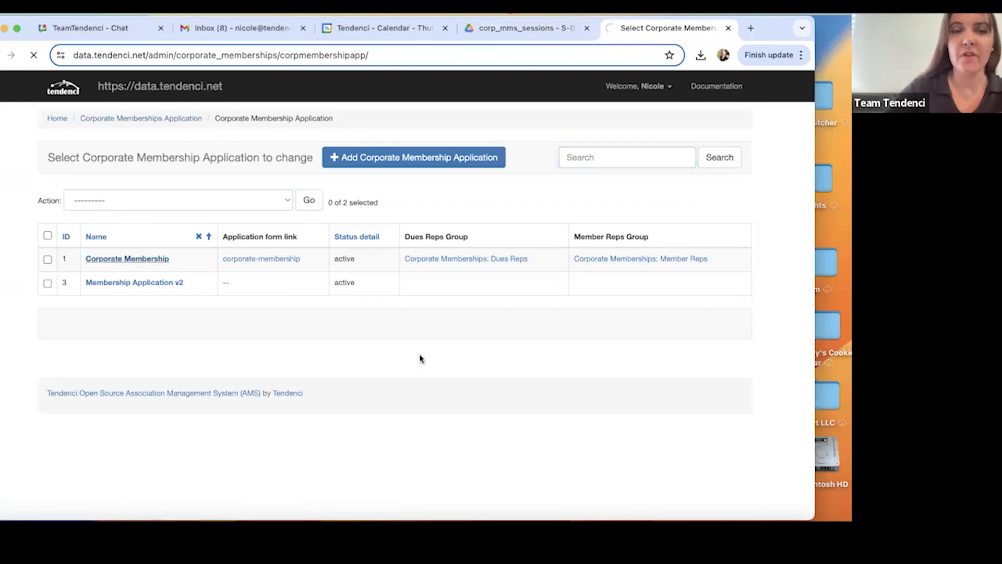
Review the Description text of the Corporate Membership application, including the instruction steps and the first Employee of Corporation/Organization application link.
{"action": "scroll", "coordinate": [420, 358], "scroll_direction": "down", "scroll_amount": 3}
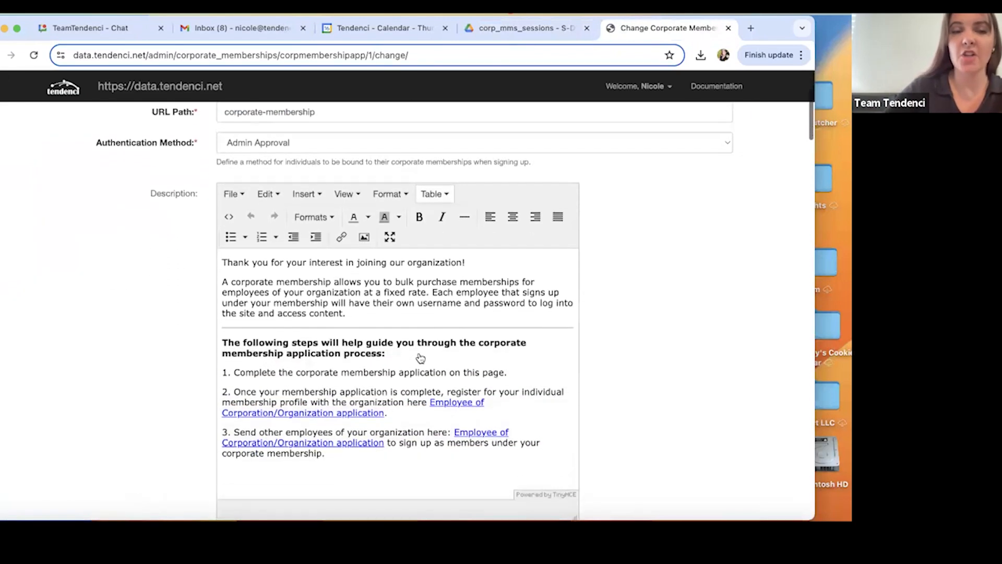
{"action": "scroll", "coordinate": [420, 358], "scroll_direction": "down", "scroll_amount": 1}
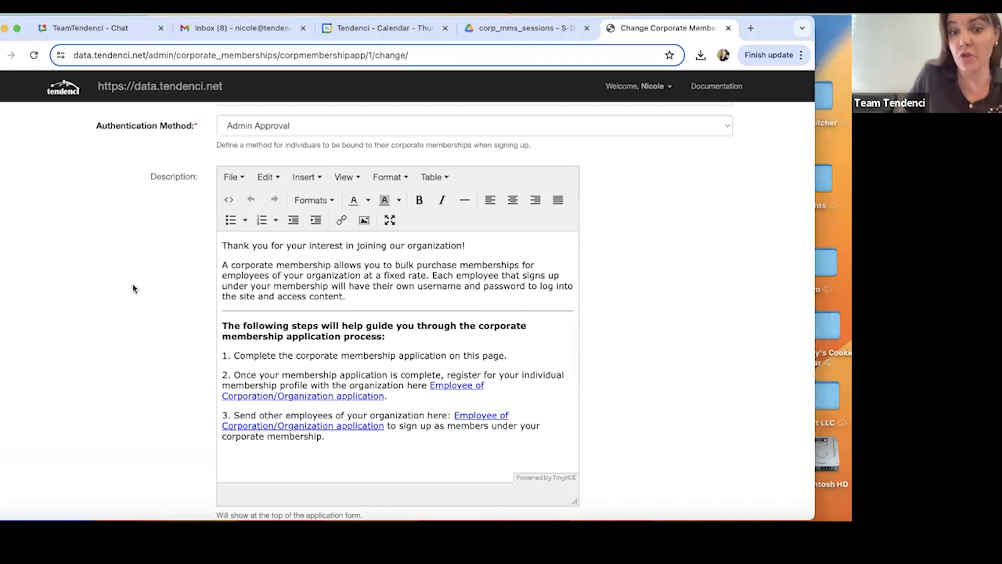
{"action": "scroll", "coordinate": [187, 276], "scroll_direction": "down", "scroll_amount": 2}
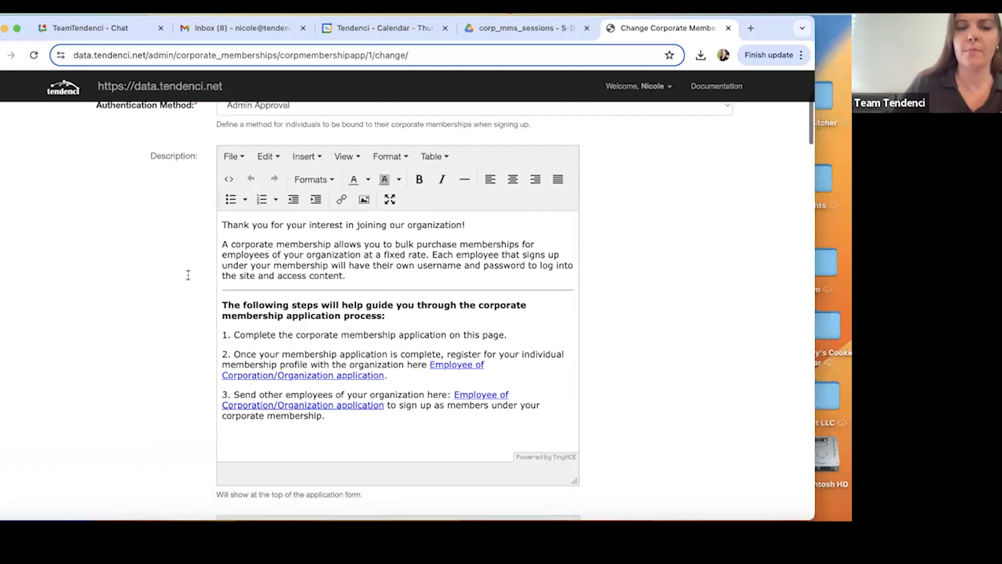
{"action": "scroll", "coordinate": [221, 236], "scroll_direction": "down", "scroll_amount": 1}
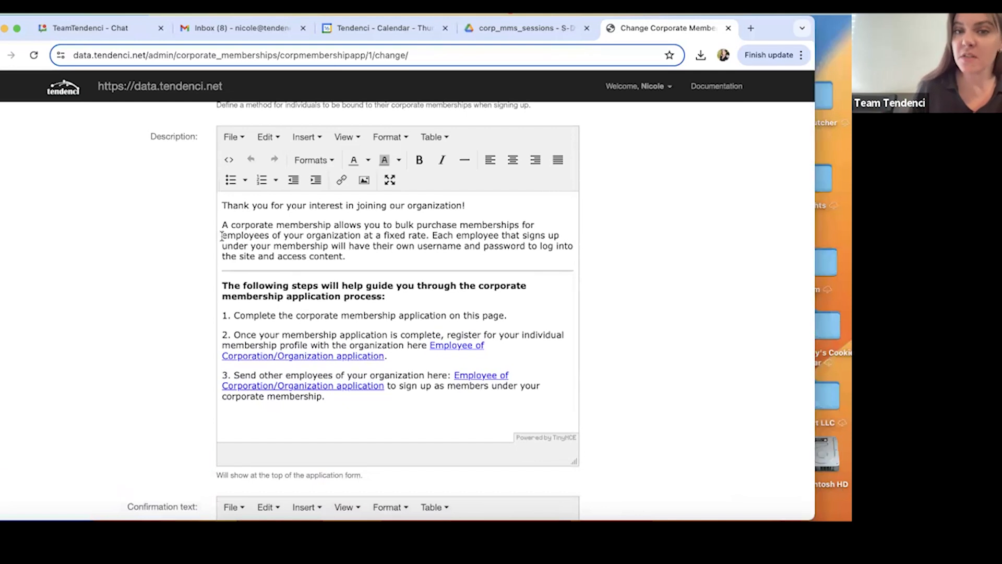
{"action": "scroll", "coordinate": [222, 235], "scroll_direction": "down", "scroll_amount": 1}
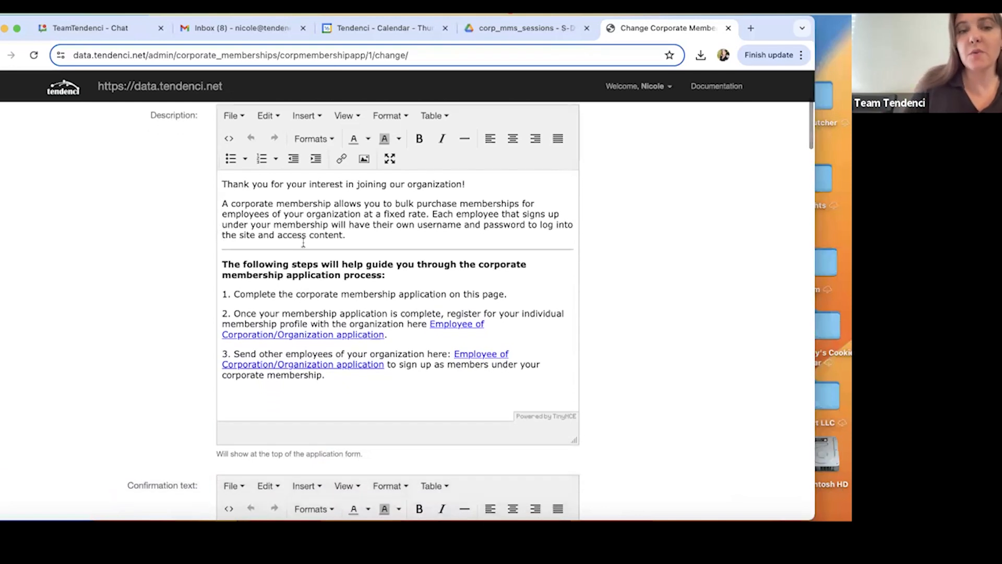
{"action": "scroll", "coordinate": [101, 221], "scroll_direction": "down", "scroll_amount": 1}
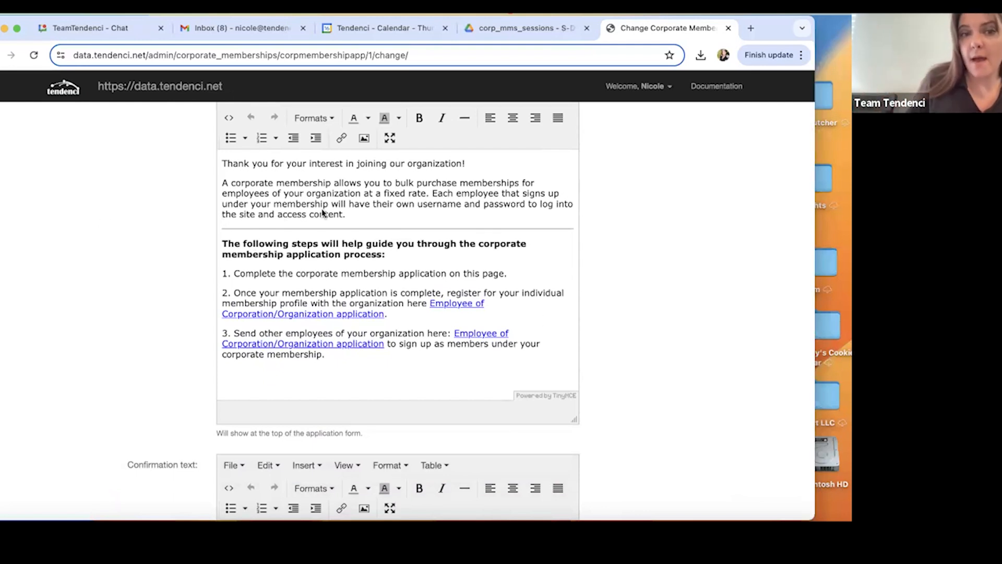
{"action": "scroll", "coordinate": [71, 283], "scroll_direction": "down", "scroll_amount": 1}
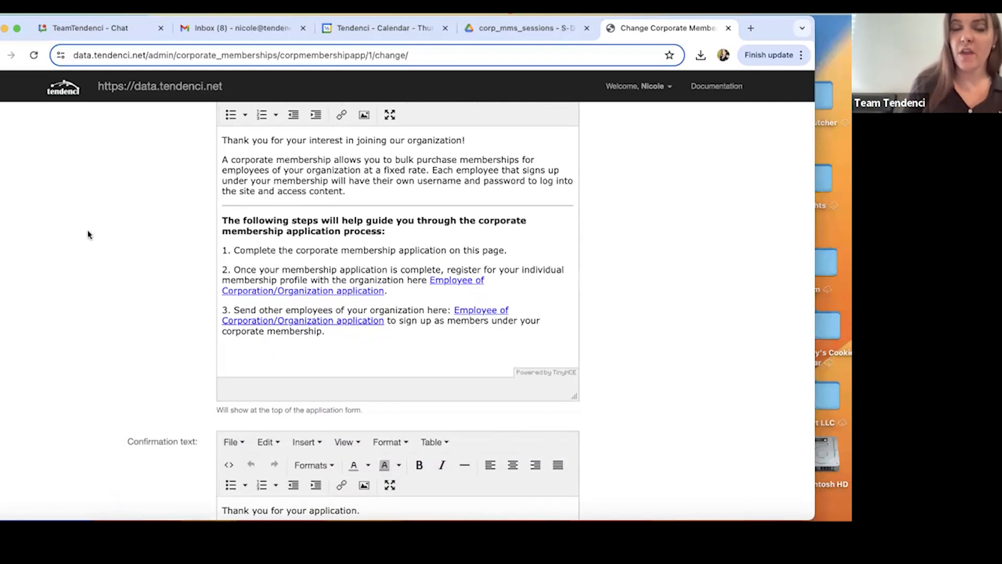
{"action": "left_click", "coordinate": [443, 281]}
{"action": "scroll", "coordinate": [434, 363], "scroll_direction": "down", "scroll_amount": 1}
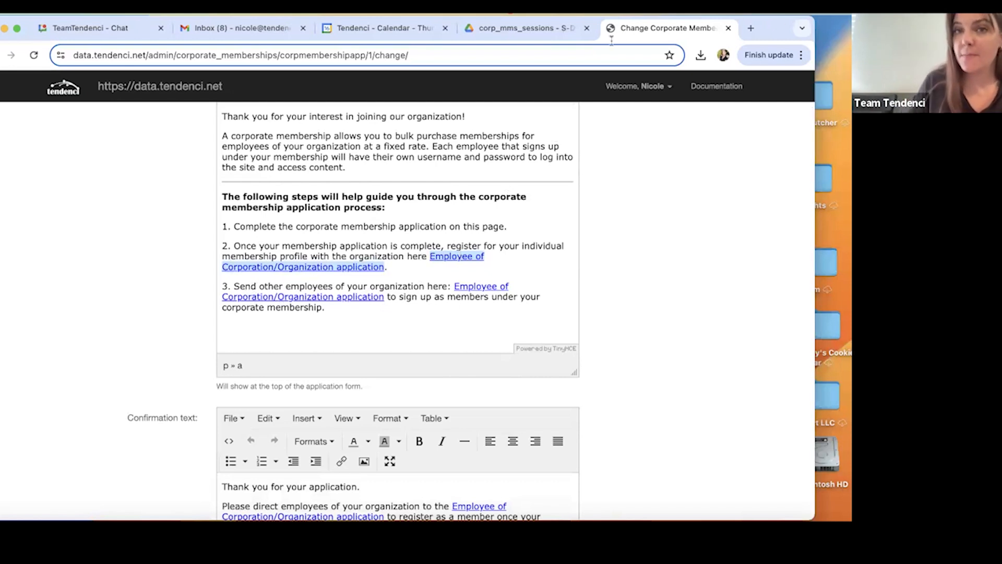
Open data.tendenci.net in a new browser tab and open the Corporate Membership (Individual) membership type for editing.
{"action": "left_click", "coordinate": [750, 29]}
{"action": "type", "text": "data.tendenci.net"}
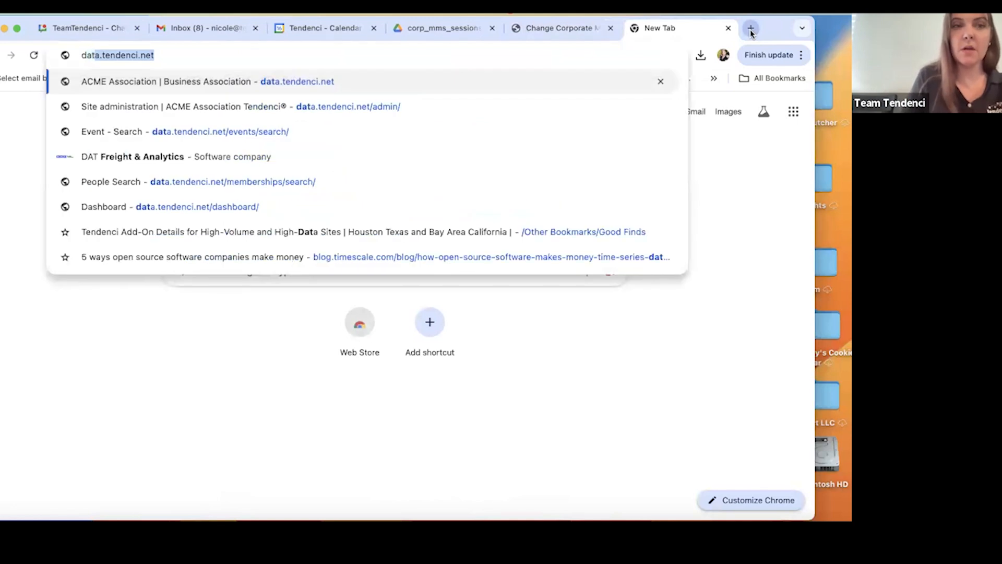
{"action": "key", "text": "Return"}
{"action": "left_click", "coordinate": [162, 83]}
{"action": "left_click", "coordinate": [157, 262]}
{"action": "scroll", "coordinate": [183, 357], "scroll_direction": "down", "scroll_amount": 3}
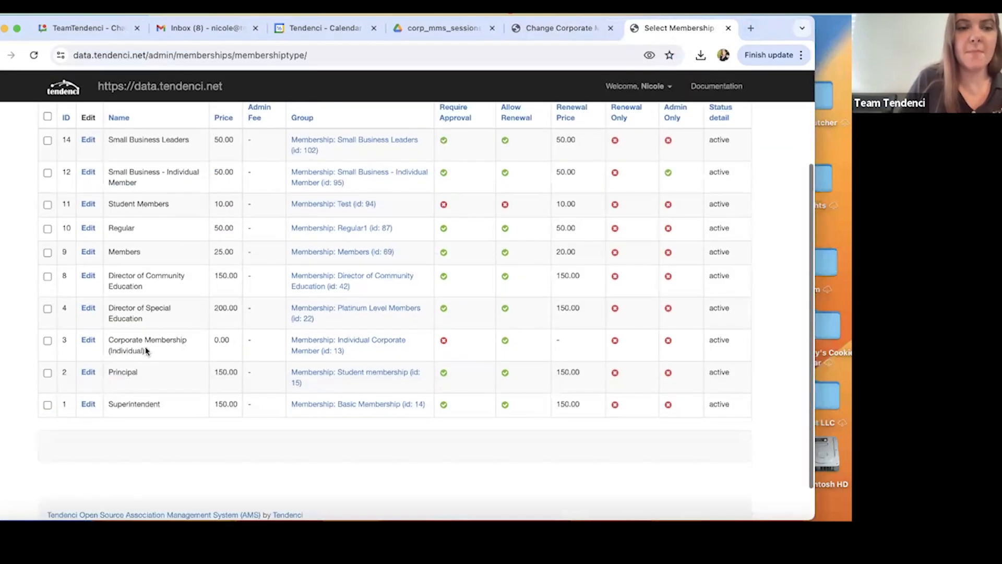
{"action": "left_click", "coordinate": [90, 346]}
Review the membership type's expiration, renewal, approval and admin-only options.
{"action": "scroll", "coordinate": [141, 331], "scroll_direction": "down", "scroll_amount": 10}
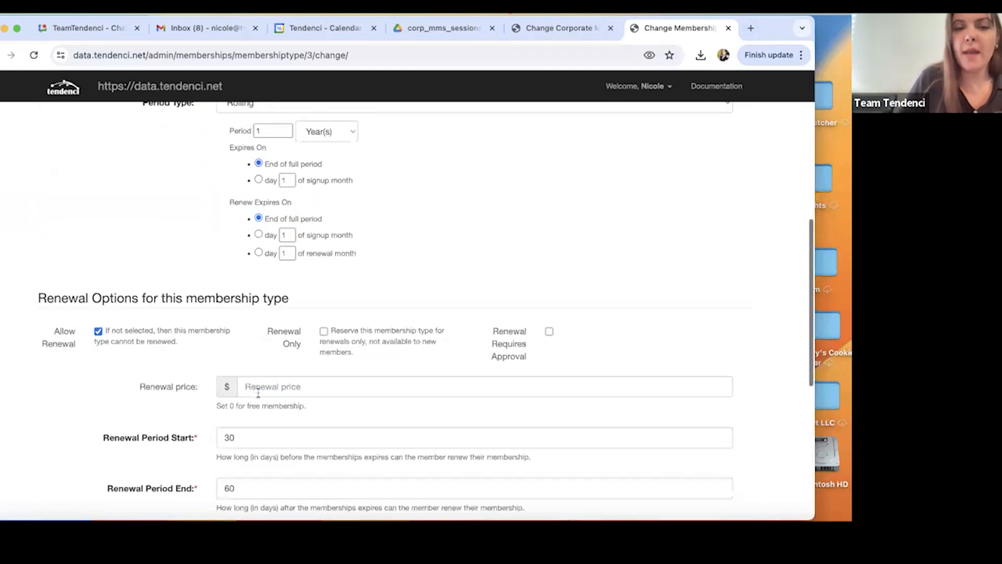
{"action": "scroll", "coordinate": [257, 398], "scroll_direction": "up", "scroll_amount": 3}
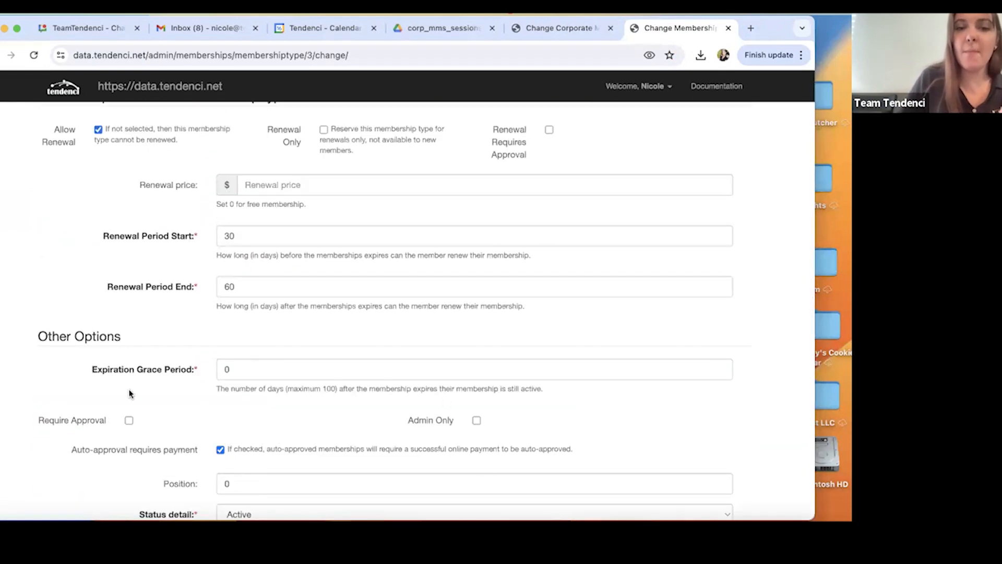
{"action": "scroll", "coordinate": [300, 214], "scroll_direction": "down", "scroll_amount": 3}
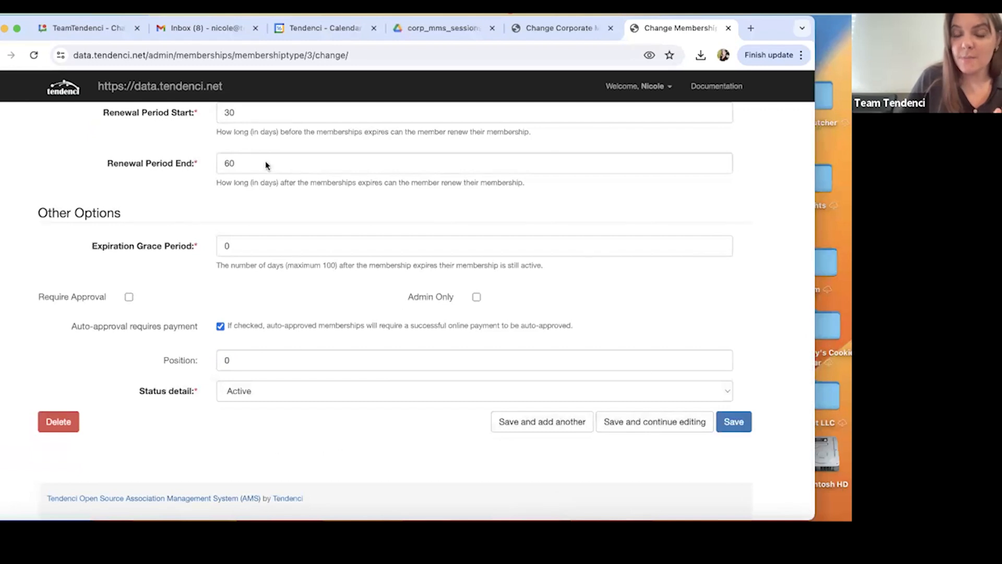
{"action": "scroll", "coordinate": [224, 233], "scroll_direction": "up", "scroll_amount": 2}
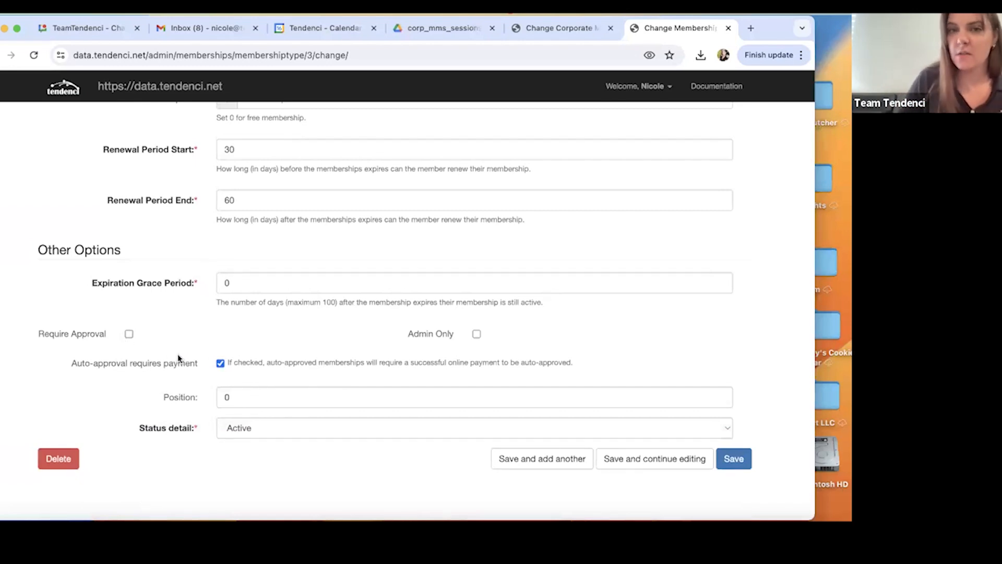
Return to the session PDF and read page 11 on how site administrators add new members to a corporate membership.
{"action": "left_click", "coordinate": [437, 31]}
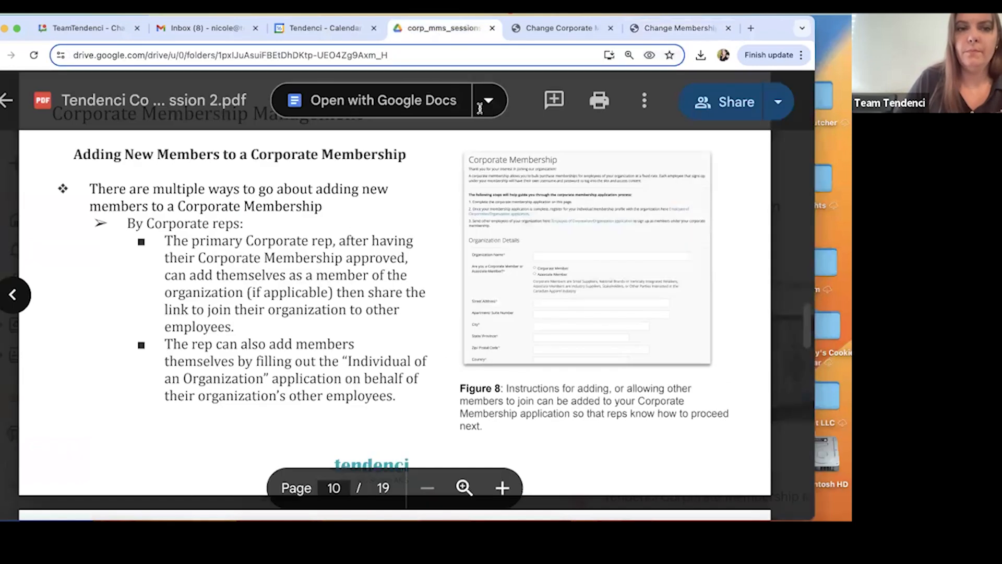
{"action": "scroll", "coordinate": [362, 280], "scroll_direction": "down", "scroll_amount": 3}
{"action": "scroll", "coordinate": [362, 280], "scroll_direction": "down", "scroll_amount": 6}
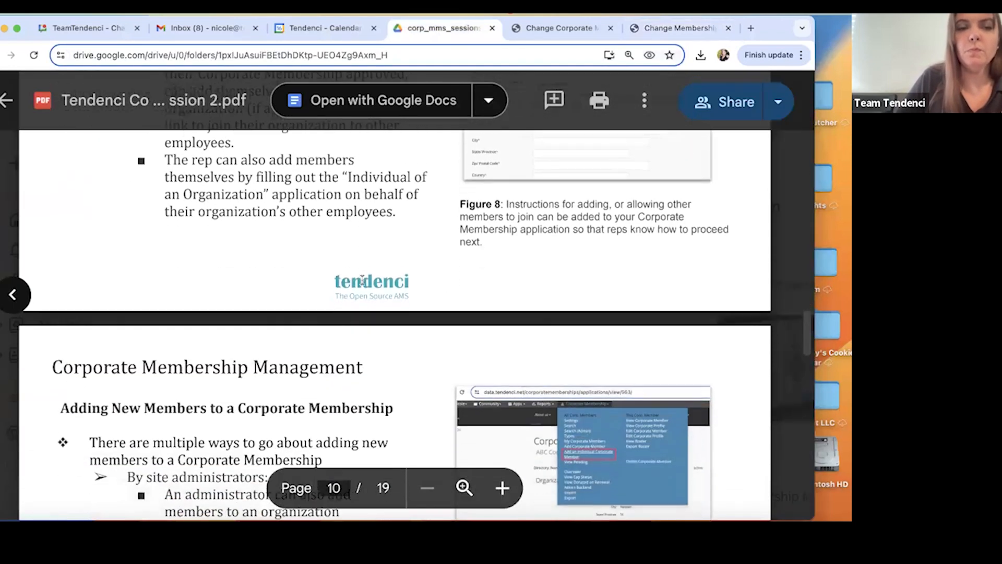
{"action": "scroll", "coordinate": [362, 280], "scroll_direction": "down", "scroll_amount": 1}
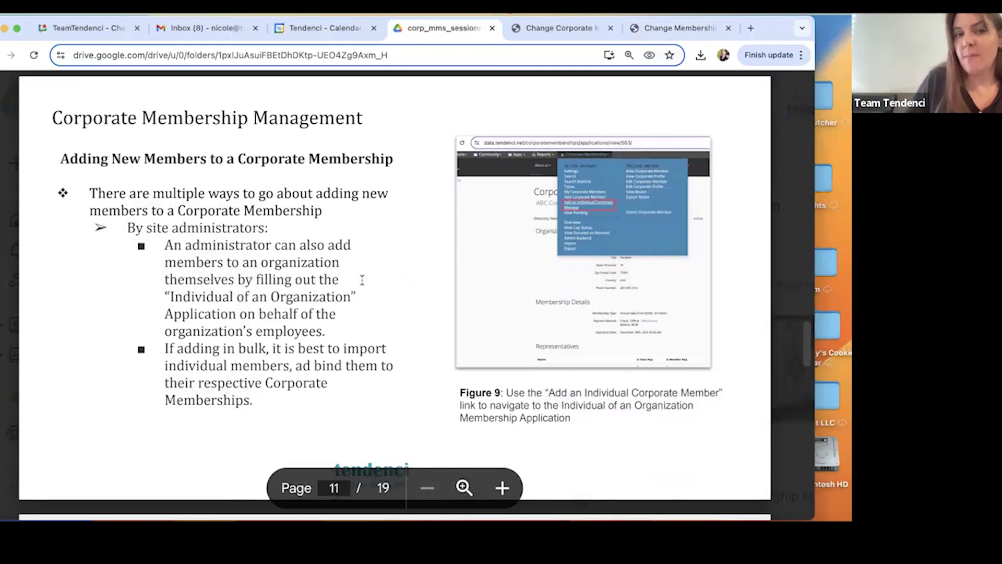
{"action": "scroll", "coordinate": [362, 280], "scroll_direction": "down", "scroll_amount": 1}
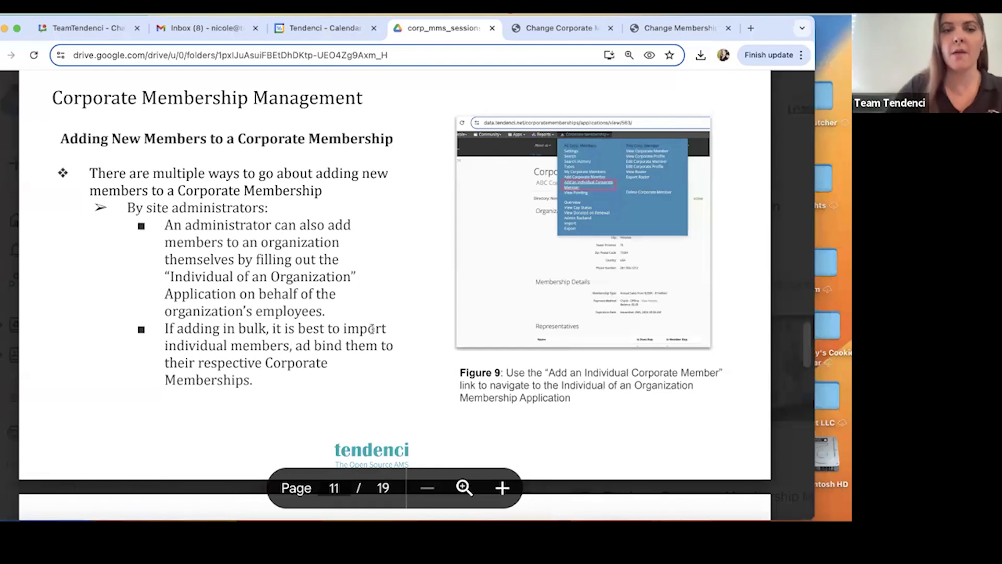
{"action": "scroll", "coordinate": [372, 331], "scroll_direction": "down", "scroll_amount": 1}
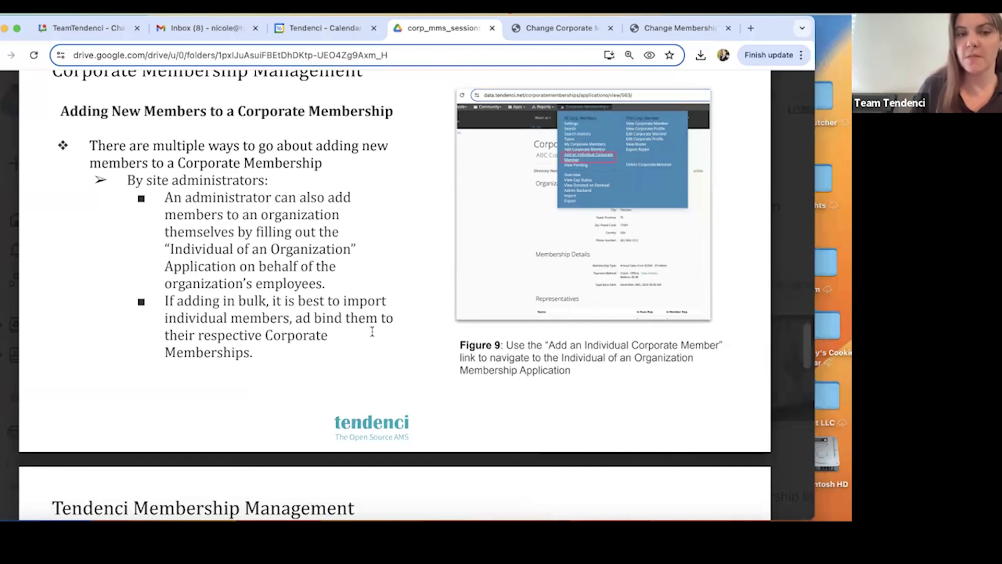
Read page 12 on importing corporate members, covering the template, field mapping, CSV format, update options and unique identifier.
{"action": "scroll", "coordinate": [372, 332], "scroll_direction": "down", "scroll_amount": 20}
{"action": "scroll", "coordinate": [372, 329], "scroll_direction": "up", "scroll_amount": 5}
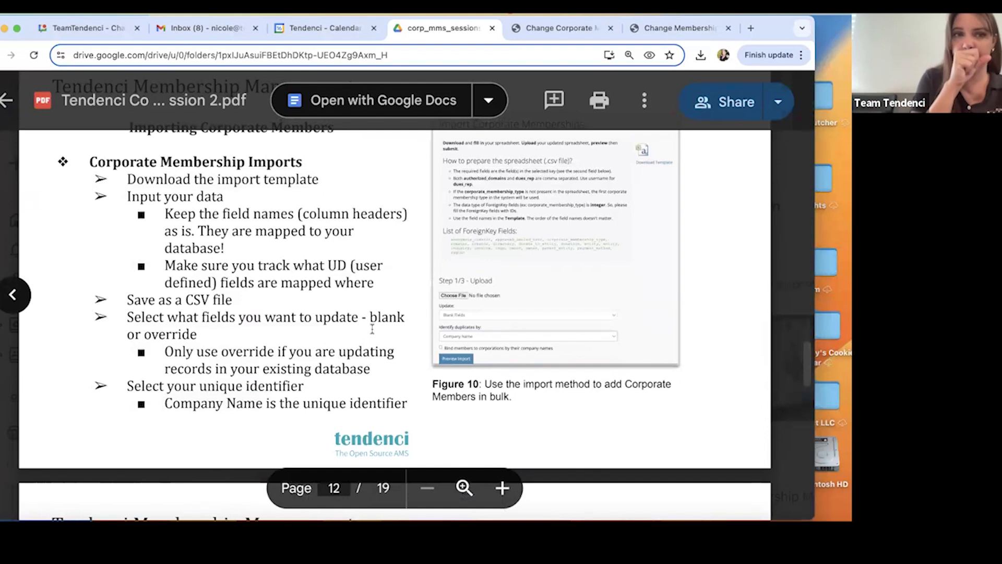
{"action": "scroll", "coordinate": [372, 329], "scroll_direction": "up", "scroll_amount": 2}
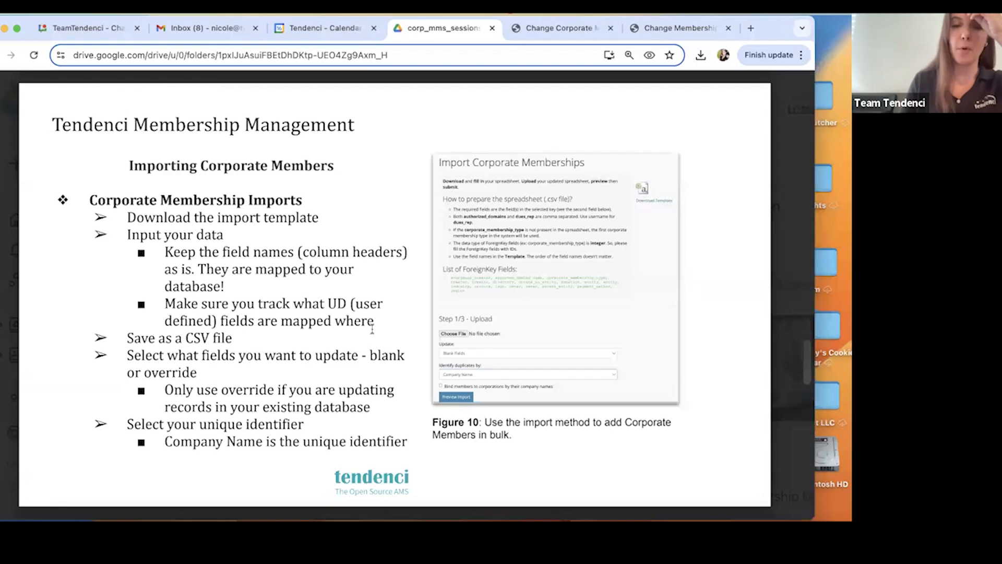
{"action": "scroll", "coordinate": [272, 368], "scroll_direction": "down", "scroll_amount": 1}
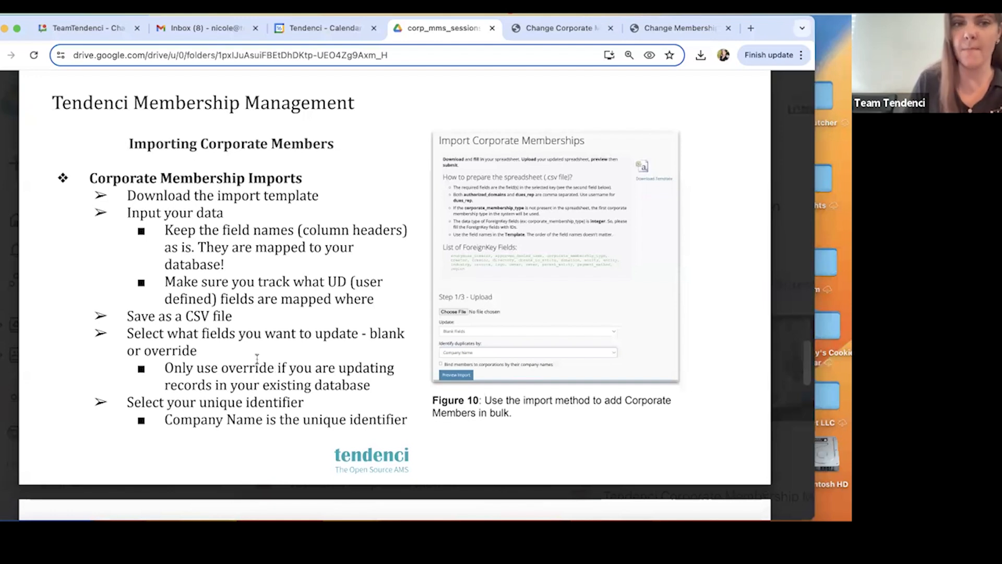
{"action": "scroll", "coordinate": [225, 320], "scroll_direction": "down", "scroll_amount": 1}
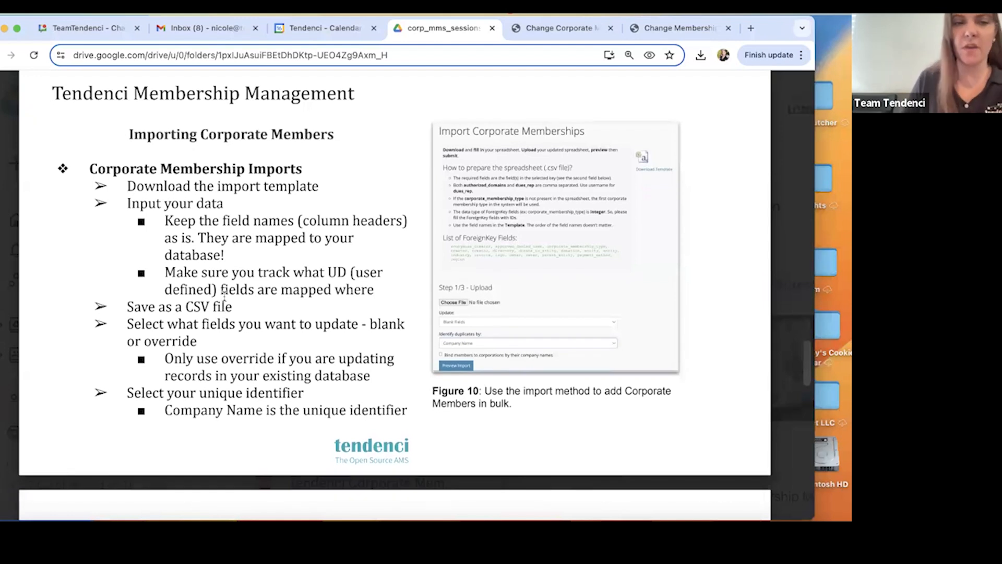
Switch back to Tendenci and open the corporate memberships import from the Corporate Members area.
{"action": "left_click", "coordinate": [548, 29]}
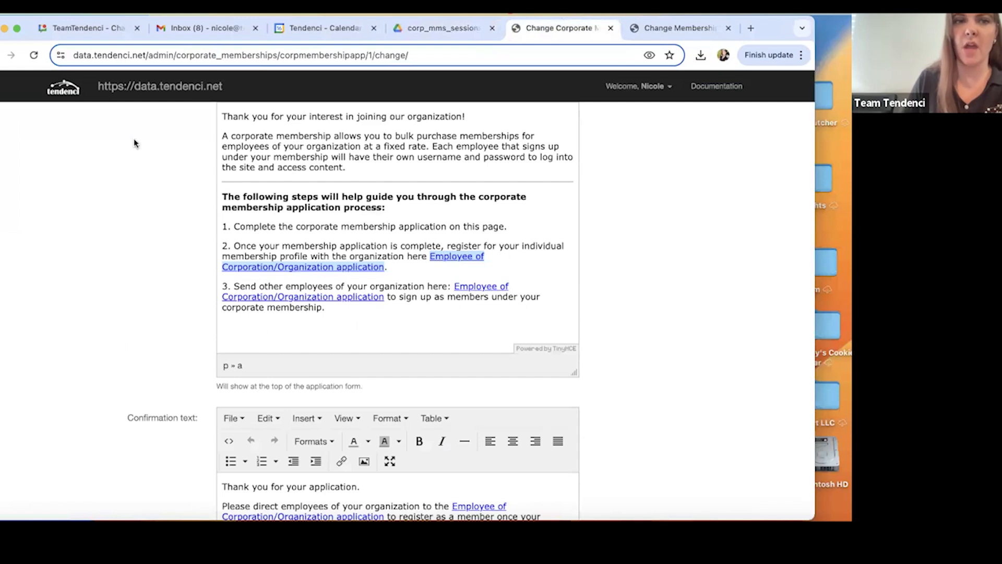
{"action": "left_click", "coordinate": [154, 88]}
{"action": "left_click", "coordinate": [145, 80]}
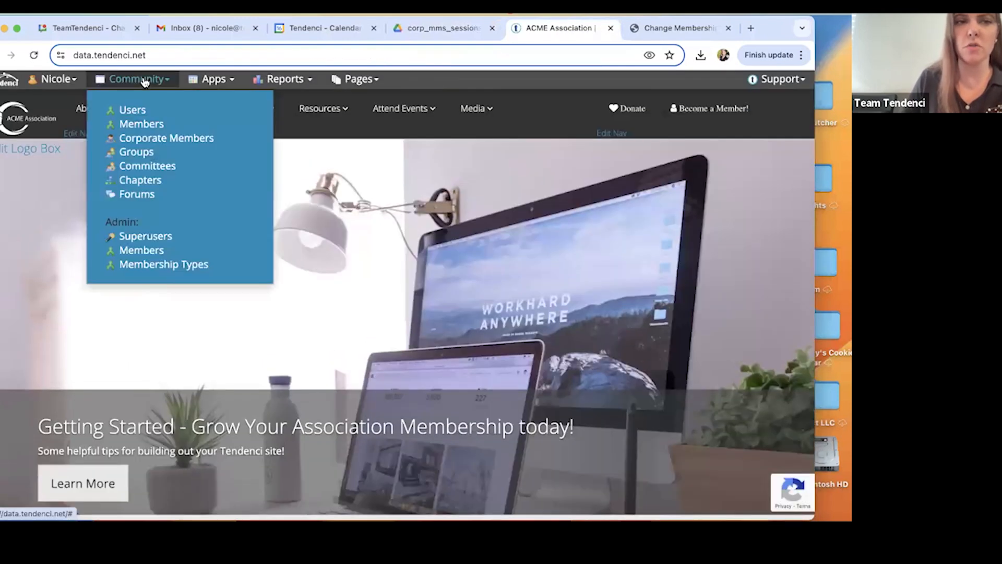
{"action": "left_click", "coordinate": [141, 138]}
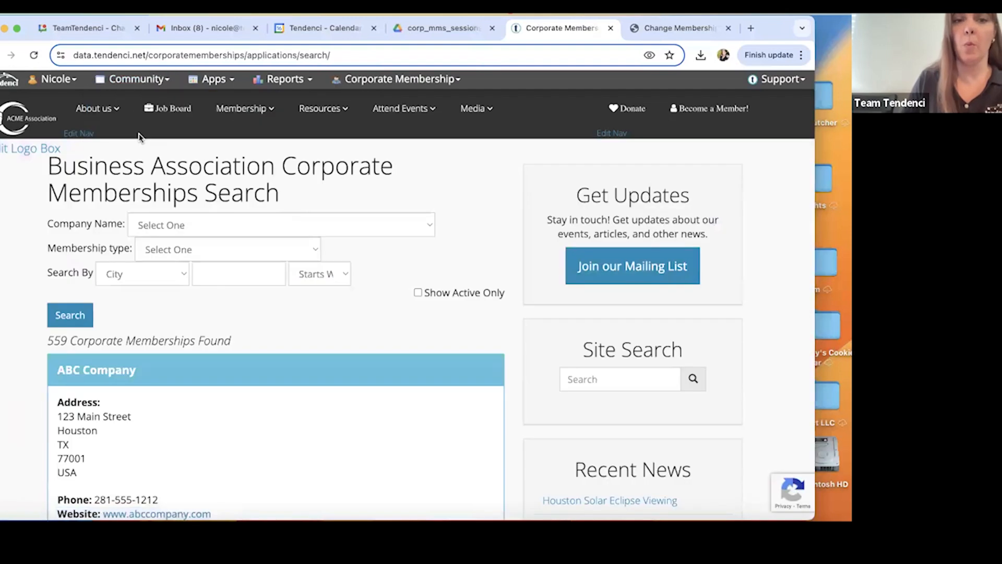
{"action": "left_click", "coordinate": [351, 81]}
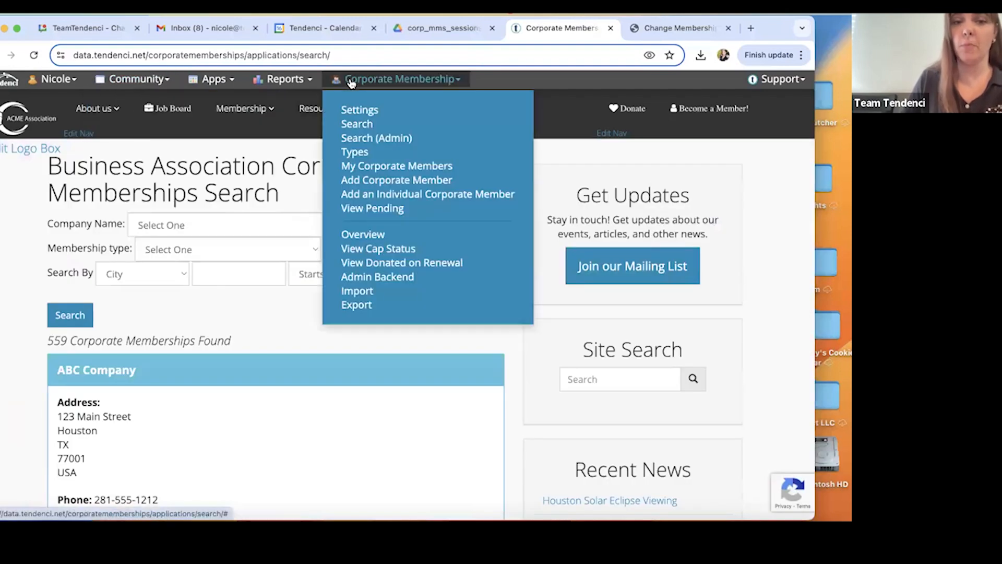
{"action": "left_click", "coordinate": [349, 291]}
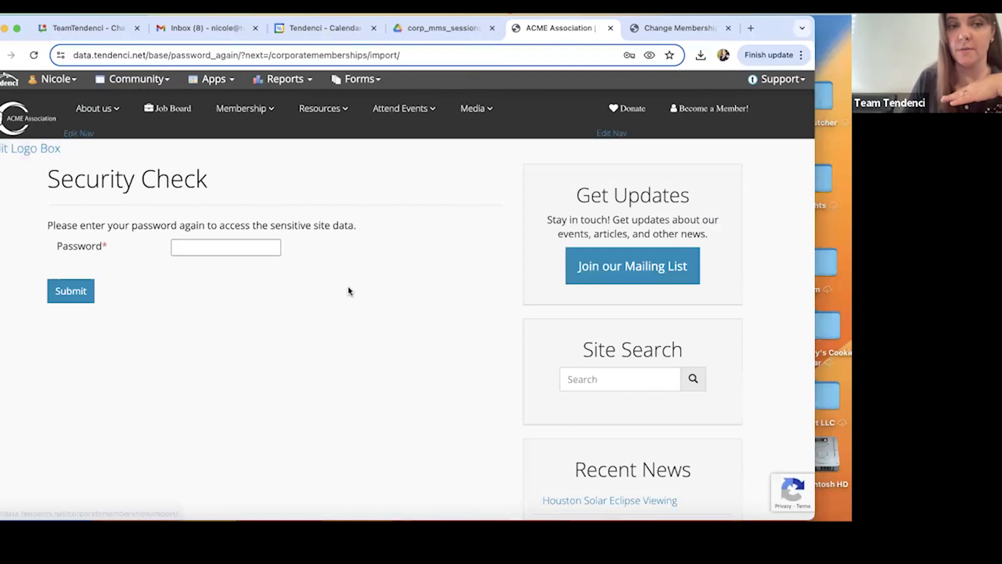
Fill in the account password and submit the security check to reach the Import Corporate Memberships page.
{"action": "left_click", "coordinate": [237, 256]}
{"action": "left_click", "coordinate": [381, 89]}
{"action": "left_click", "coordinate": [69, 291]}
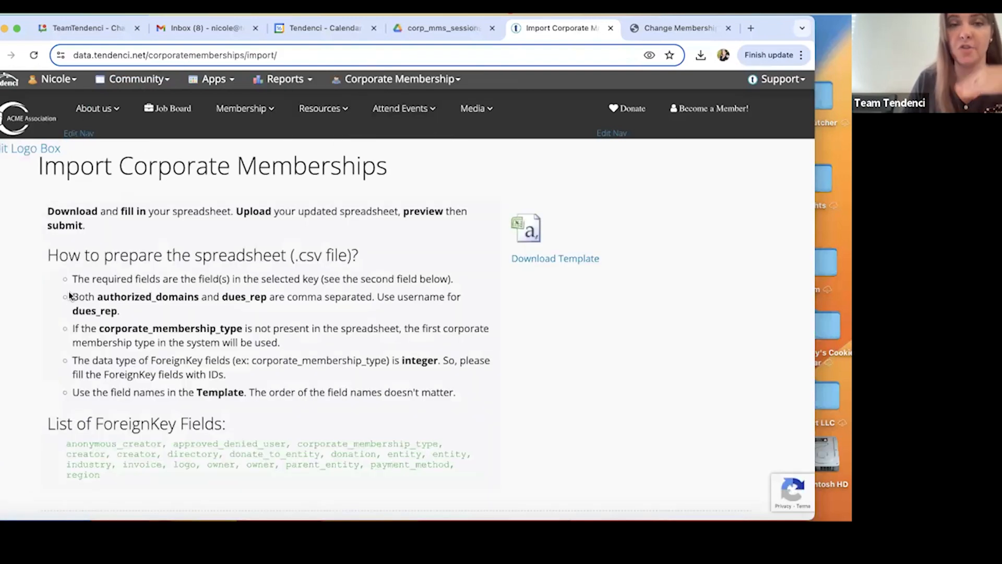
Download the corporate memberships import template and open the CSV file in the spreadsheet app.
{"action": "left_click", "coordinate": [546, 259]}
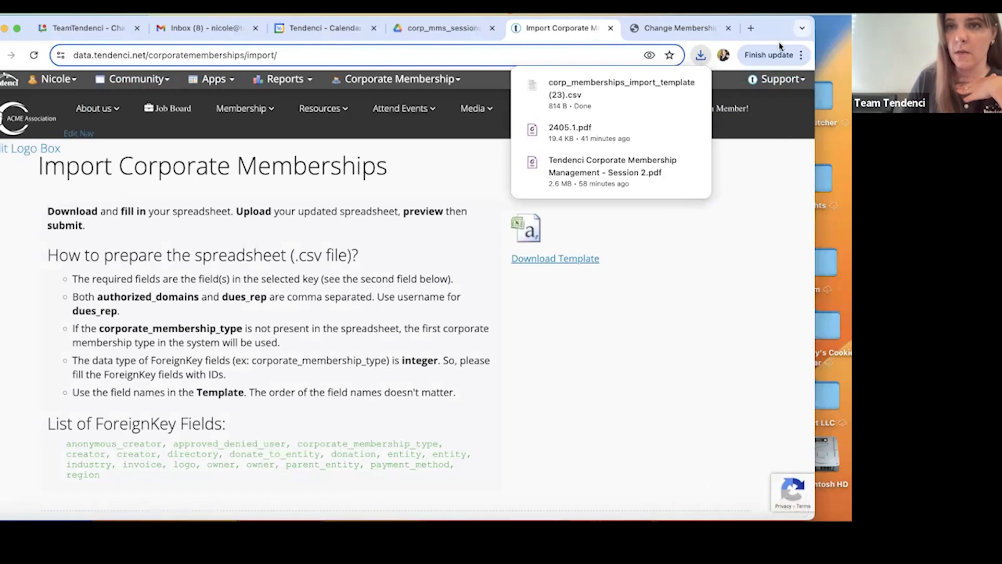
{"action": "left_click_drag", "start_coordinate": [766, 27], "coordinate": [681, 15]}
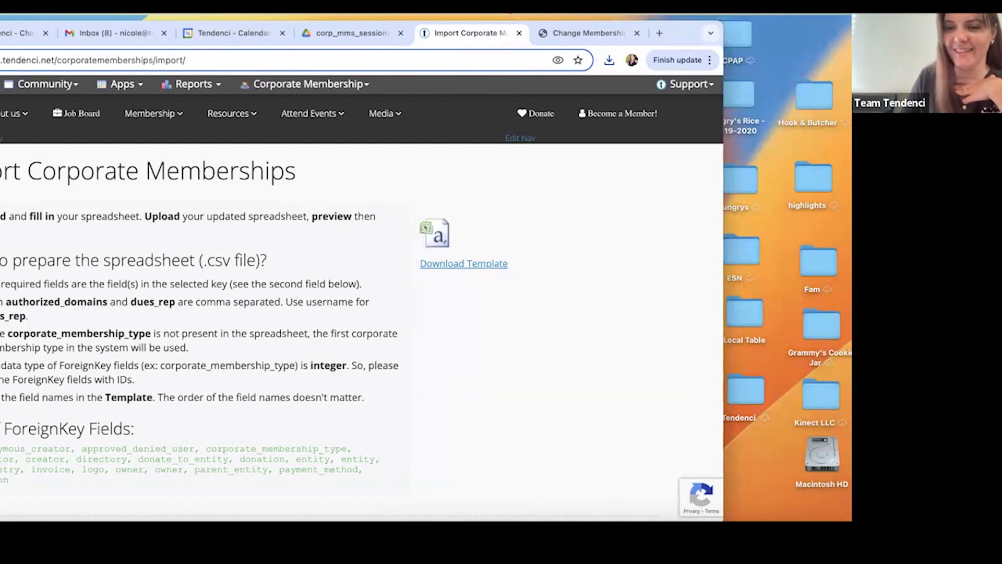
{"action": "left_click", "coordinate": [672, 514]}
{"action": "left_click", "coordinate": [670, 503]}
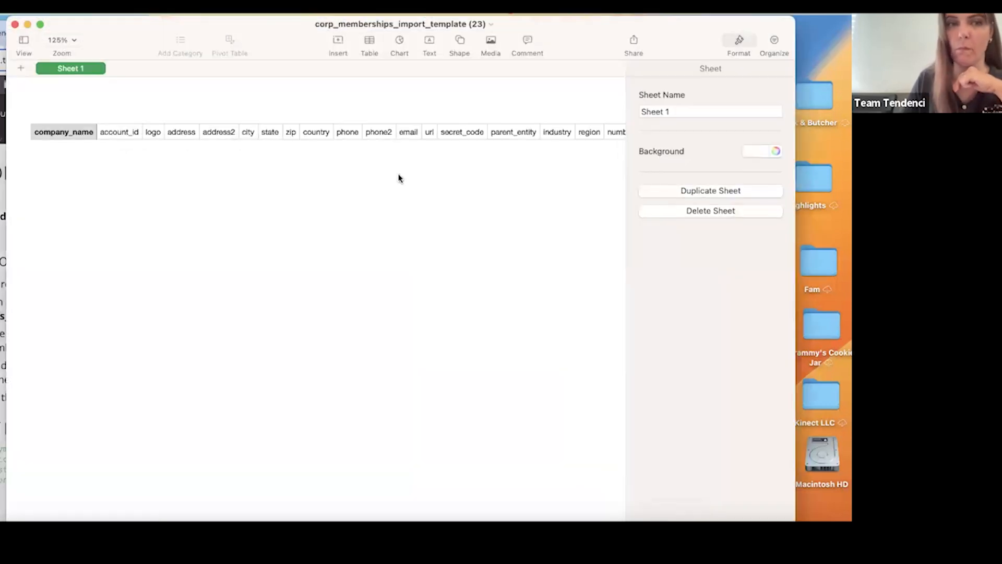
Add a row below the template's header row and enter ABCD Company in the company_name column.
{"action": "left_click", "coordinate": [53, 133]}
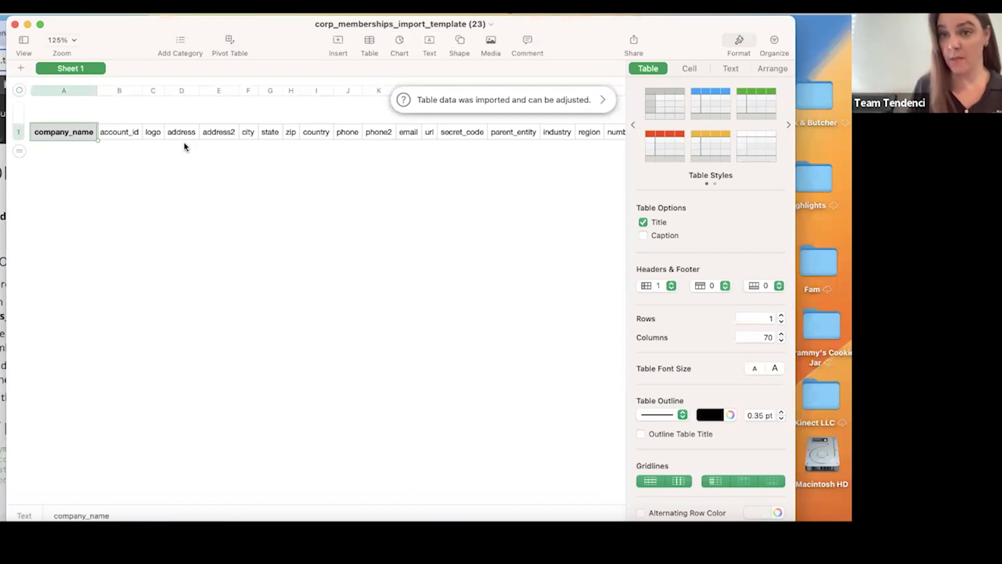
{"action": "right_click", "coordinate": [37, 140]}
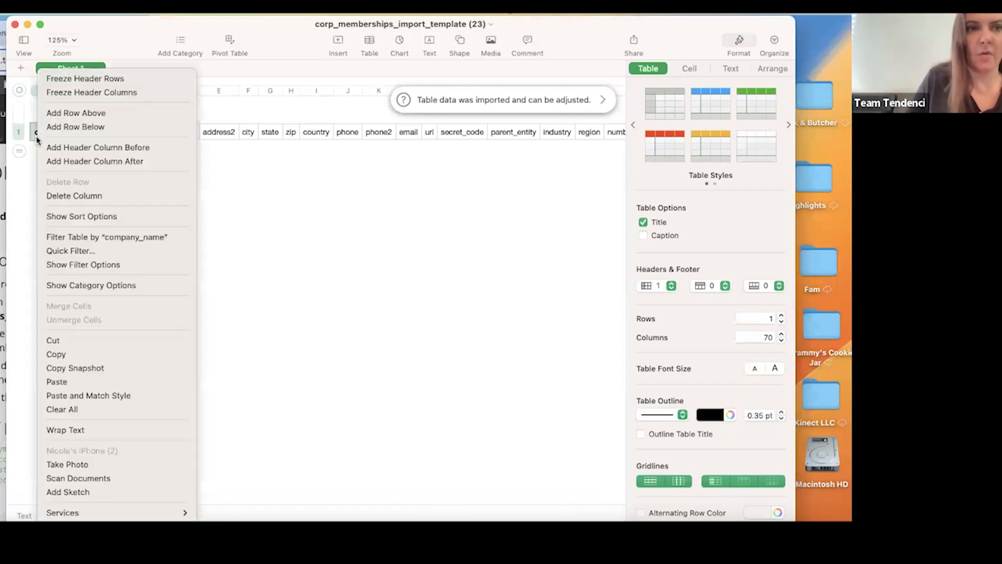
{"action": "left_click", "coordinate": [79, 125]}
{"action": "double_click", "coordinate": [50, 149]}
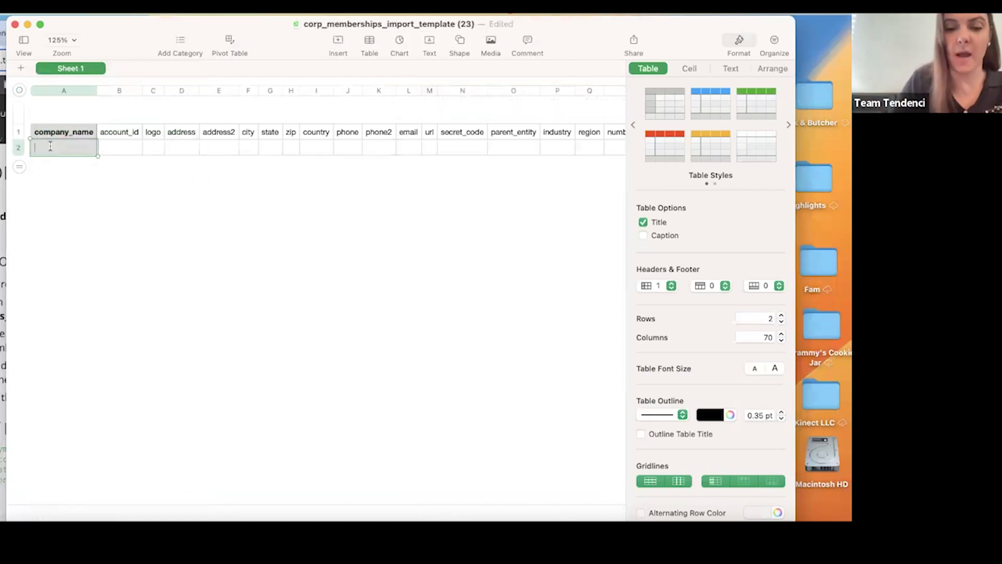
{"action": "type", "text": "ABC"}
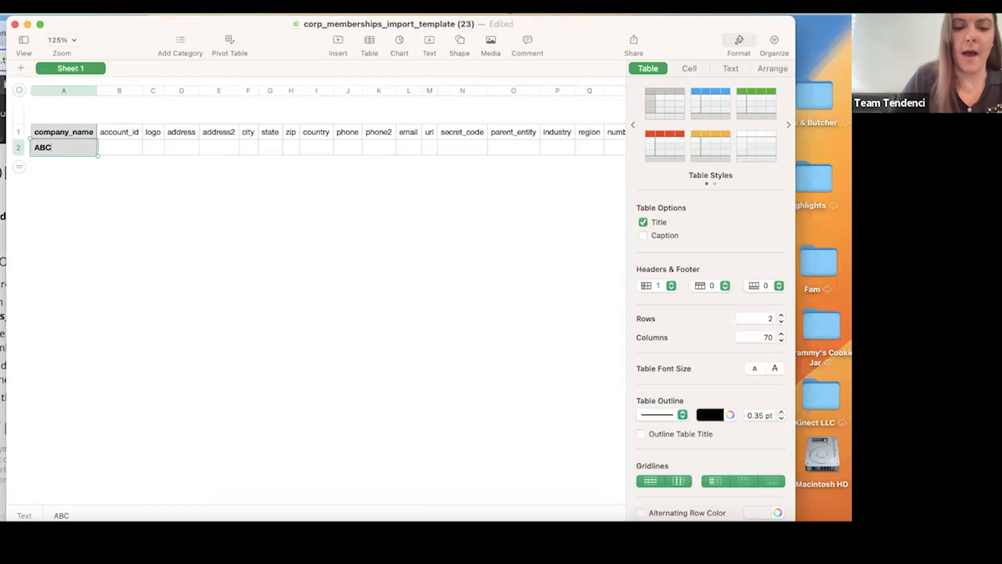
{"action": "type", "text": "DCom"}
{"action": "key", "text": "BackSpace"}
{"action": "key", "text": "BackSpace"}
{"action": "key", "text": "BackSpace"}
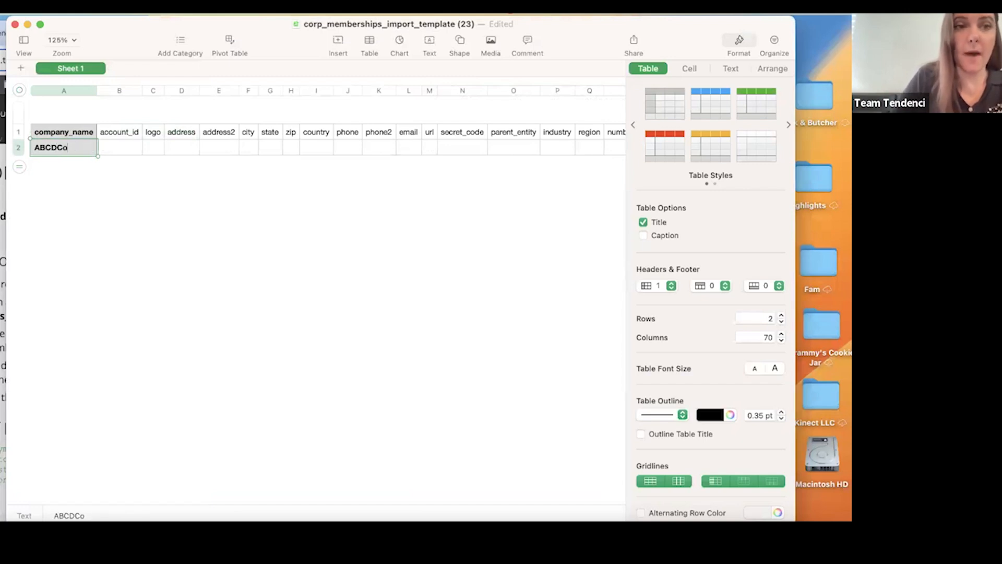
{"action": "type", "text": "Comany"}
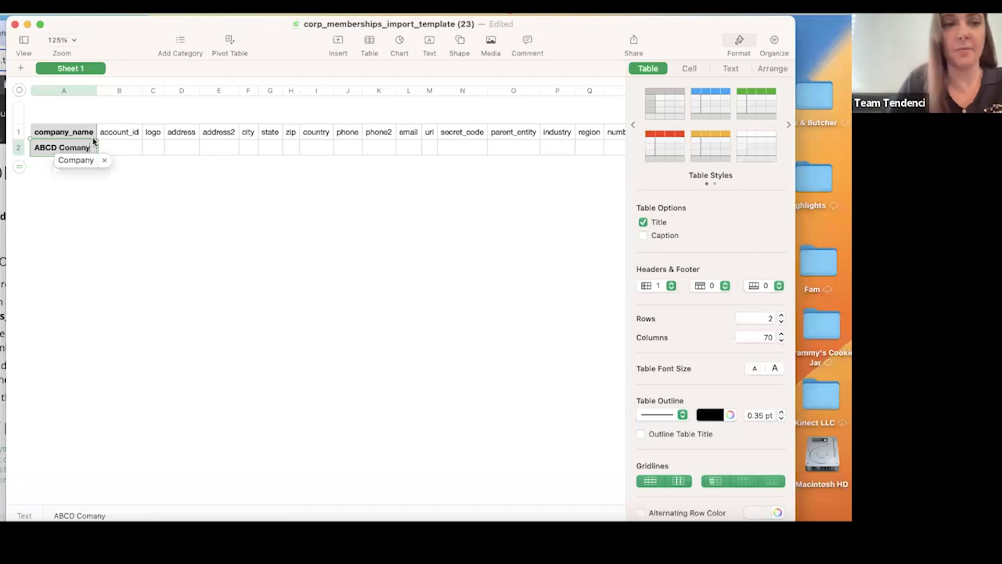
{"action": "left_click", "coordinate": [131, 140]}
Fill in the company's street address and city in row 2, widening both columns to fit the text.
{"action": "left_click", "coordinate": [177, 148]}
{"action": "type", "text": "1234 Main St"}
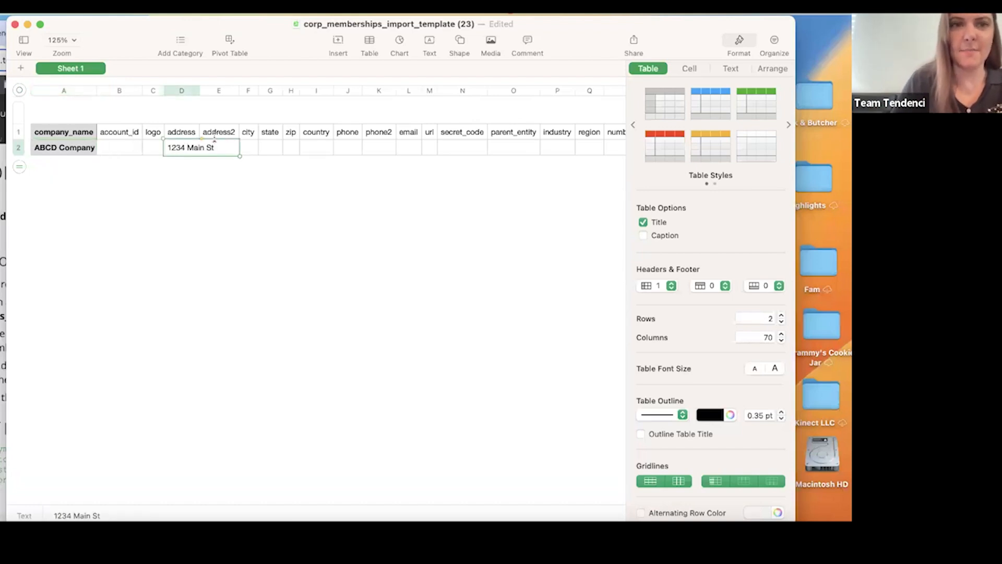
{"action": "left_click_drag", "start_coordinate": [199, 88], "coordinate": [235, 89]}
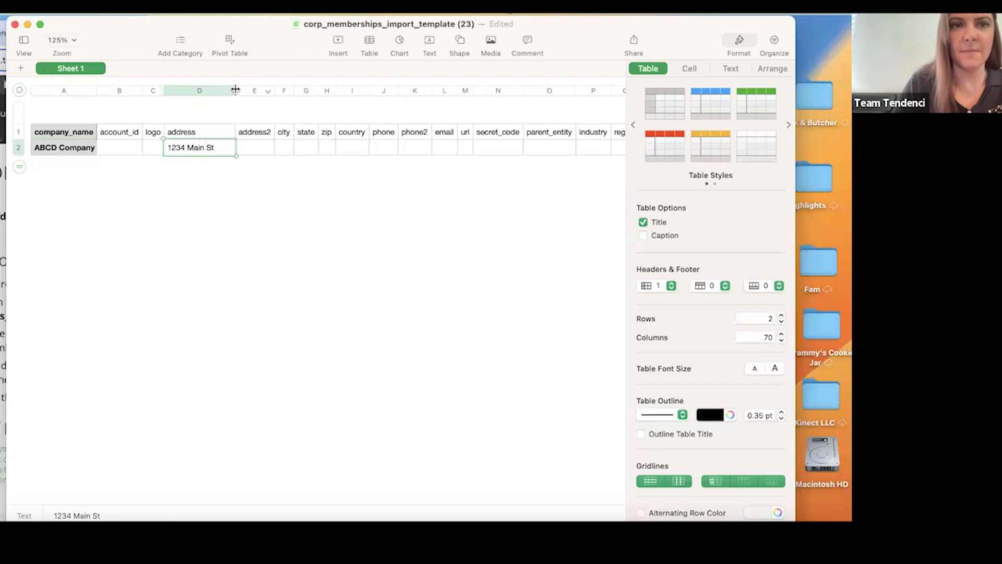
{"action": "left_click", "coordinate": [287, 149]}
{"action": "type", "text": "Houston"}
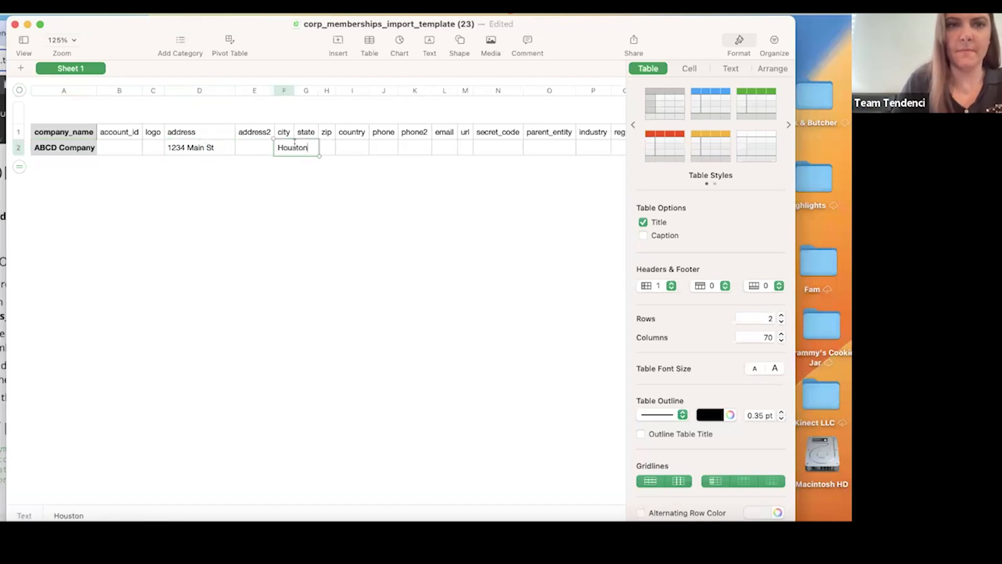
{"action": "left_click_drag", "start_coordinate": [294, 92], "coordinate": [326, 92]}
Extend the street number in the address cell by one digit and enter TX in the state column.
{"action": "left_click", "coordinate": [182, 147]}
{"action": "left_click", "coordinate": [183, 148]}
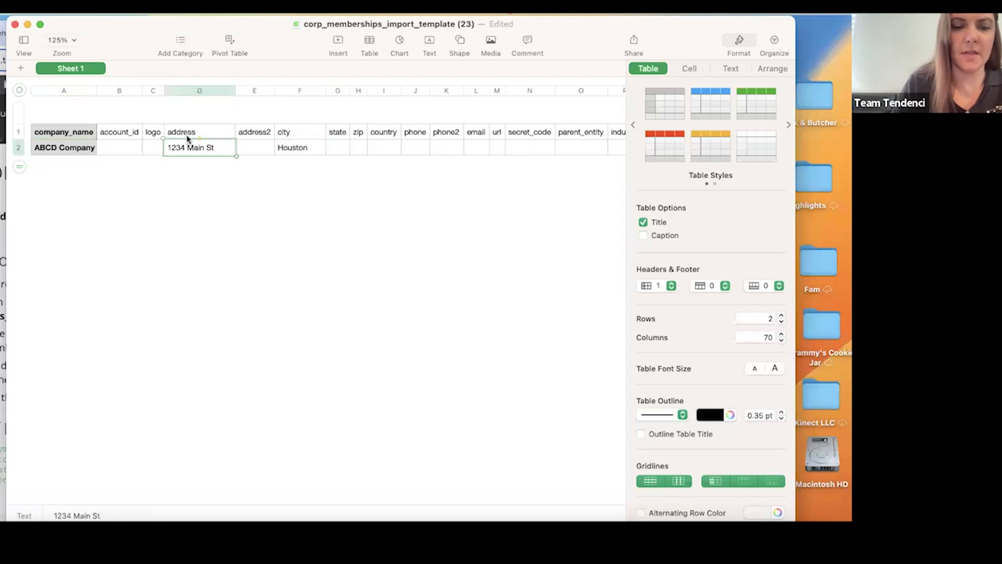
{"action": "type", "text": "5"}
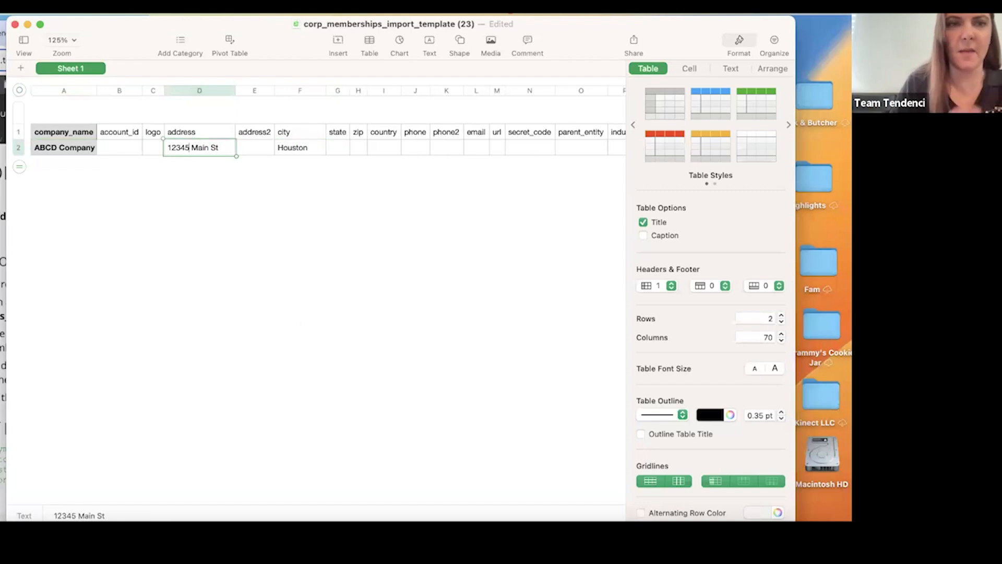
{"action": "left_click", "coordinate": [338, 149]}
{"action": "type", "text": "TX"}
Enter the company's postal code in the zip column and widen that column to fit.
{"action": "left_click", "coordinate": [358, 148]}
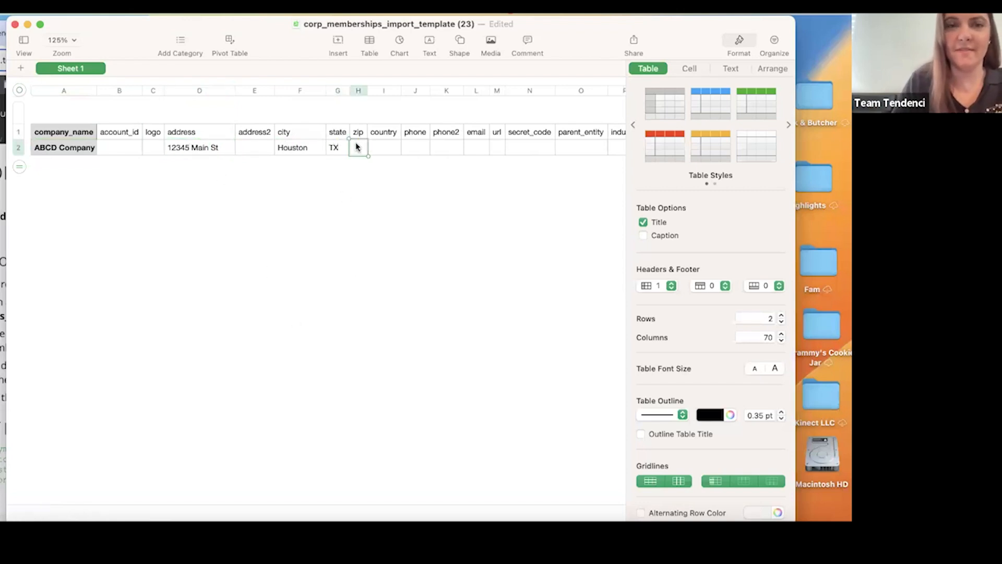
{"action": "type", "text": "12345"}
{"action": "key", "text": "BackSpace"}
{"action": "key", "text": "BackSpace"}
{"action": "key", "text": "BackSpace"}
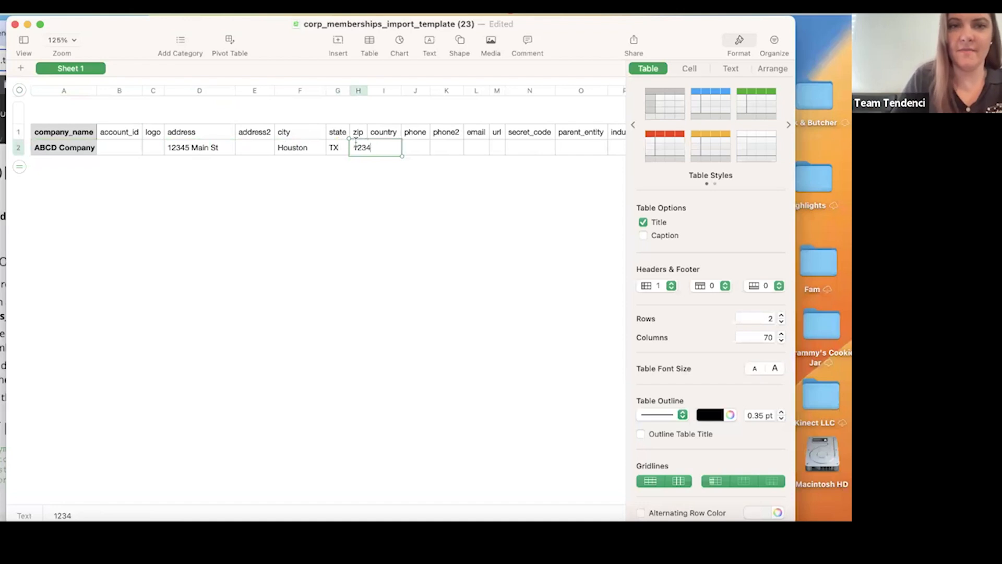
{"action": "key", "text": "BackSpace"}
{"action": "key", "text": "BackSpace"}
{"action": "type", "text": "54321"}
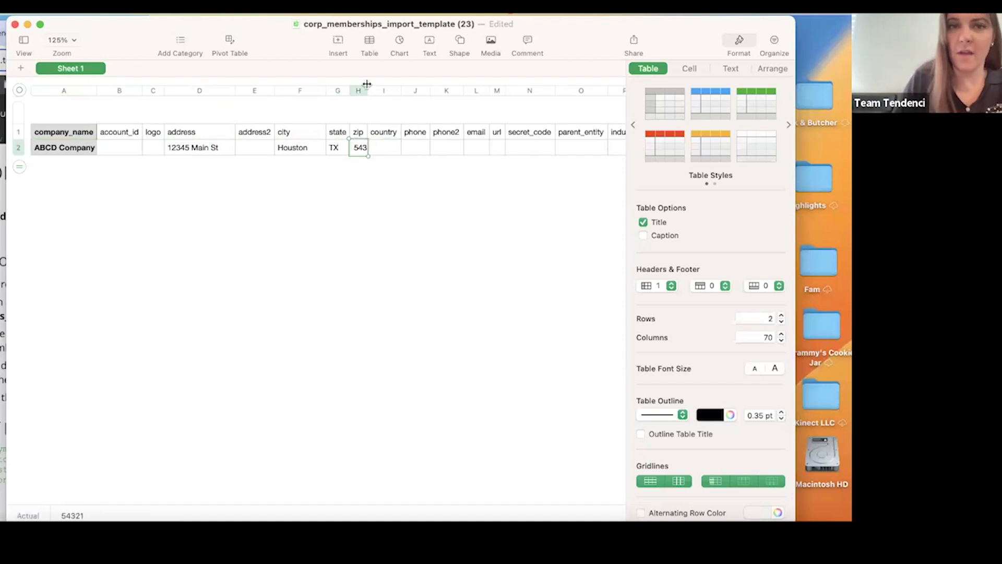
{"action": "left_click_drag", "start_coordinate": [368, 90], "coordinate": [408, 88]}
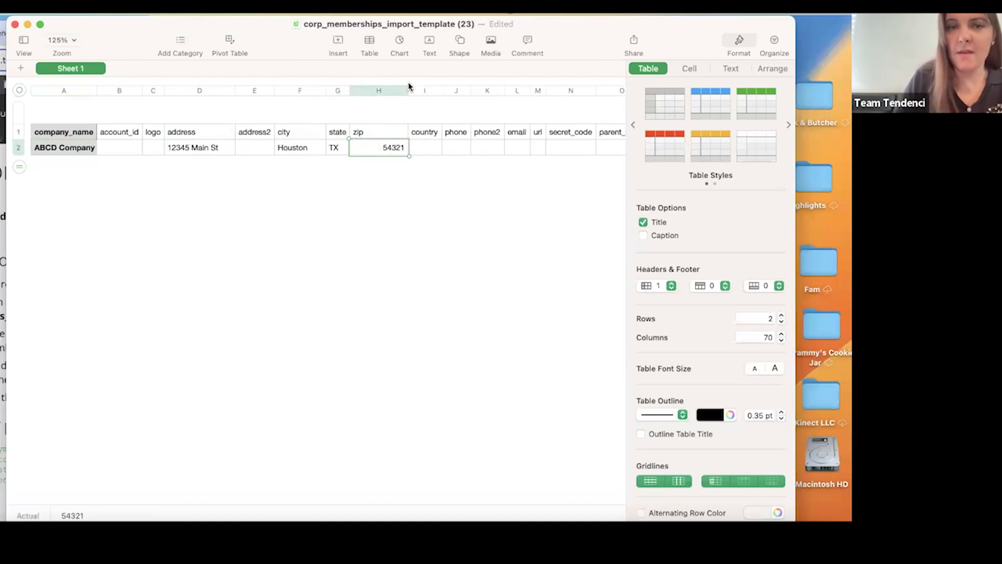
Look through the template's further columns, and switch to Tendenci to check the corporate membership type IDs in a new tab.
{"action": "scroll", "coordinate": [428, 174], "scroll_direction": "right", "scroll_amount": 3}
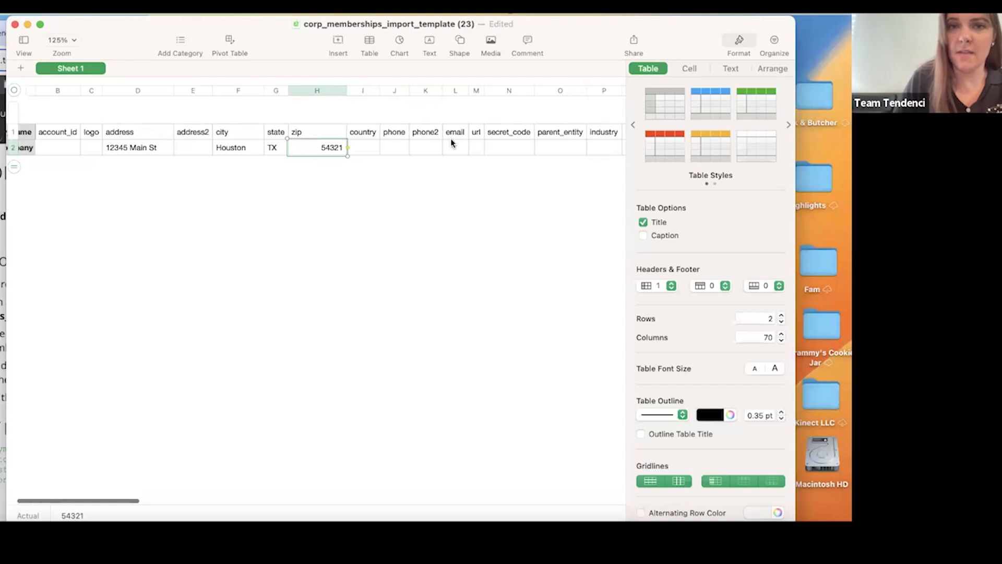
{"action": "left_click", "coordinate": [452, 146]}
{"action": "scroll", "coordinate": [451, 145], "scroll_direction": "right", "scroll_amount": 8}
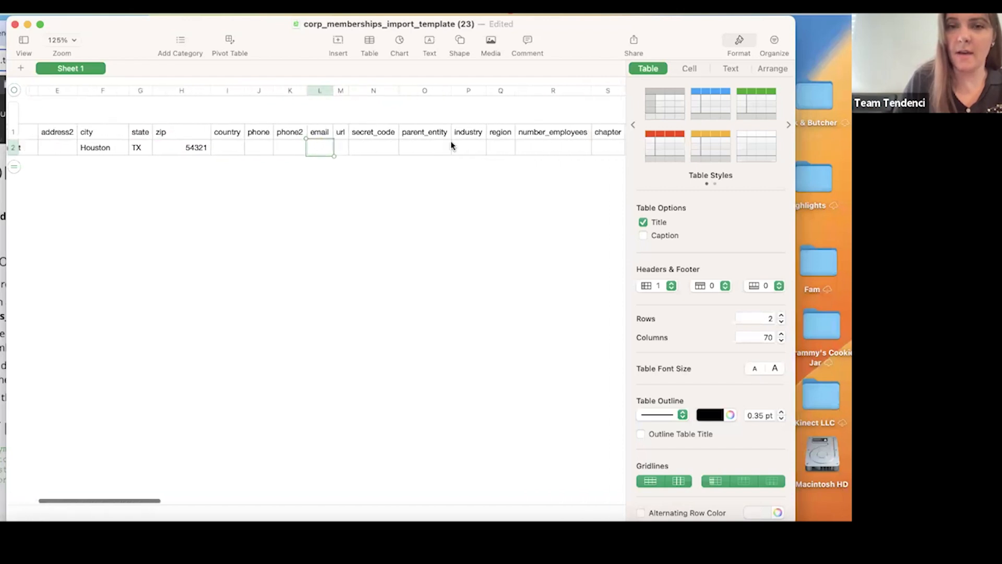
{"action": "scroll", "coordinate": [452, 145], "scroll_direction": "right", "scroll_amount": 9}
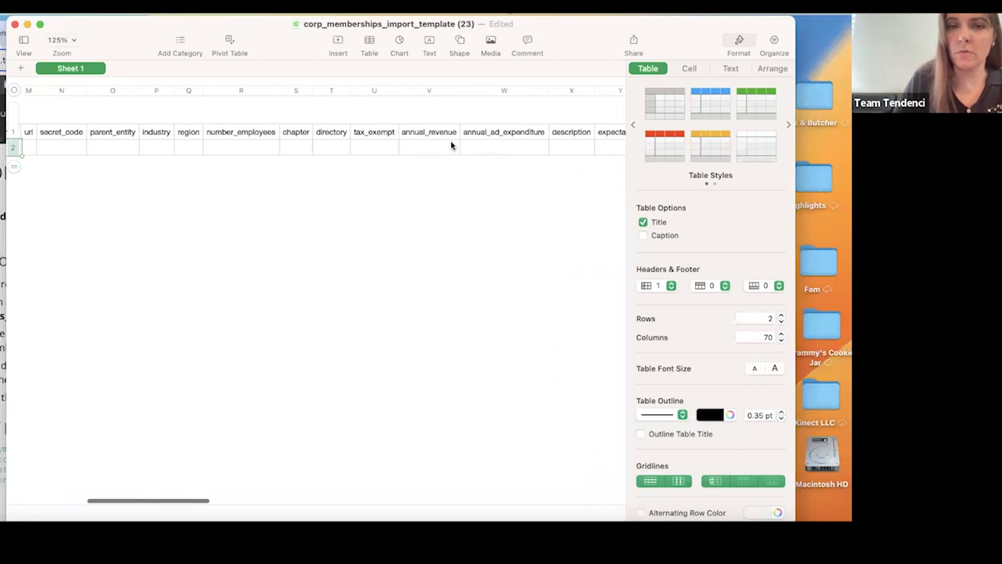
{"action": "scroll", "coordinate": [452, 145], "scroll_direction": "right", "scroll_amount": 7}
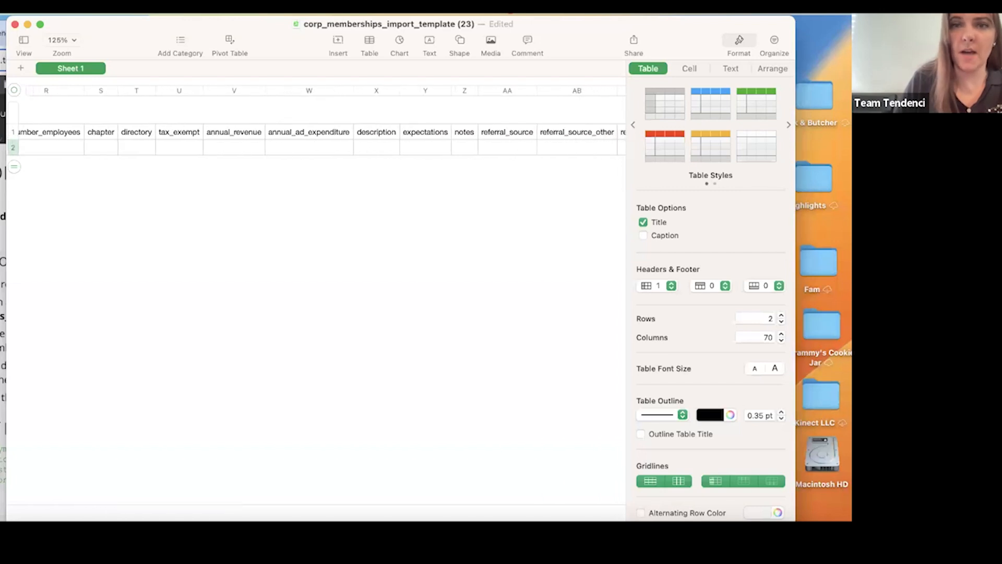
{"action": "key", "text": "super+Tab"}
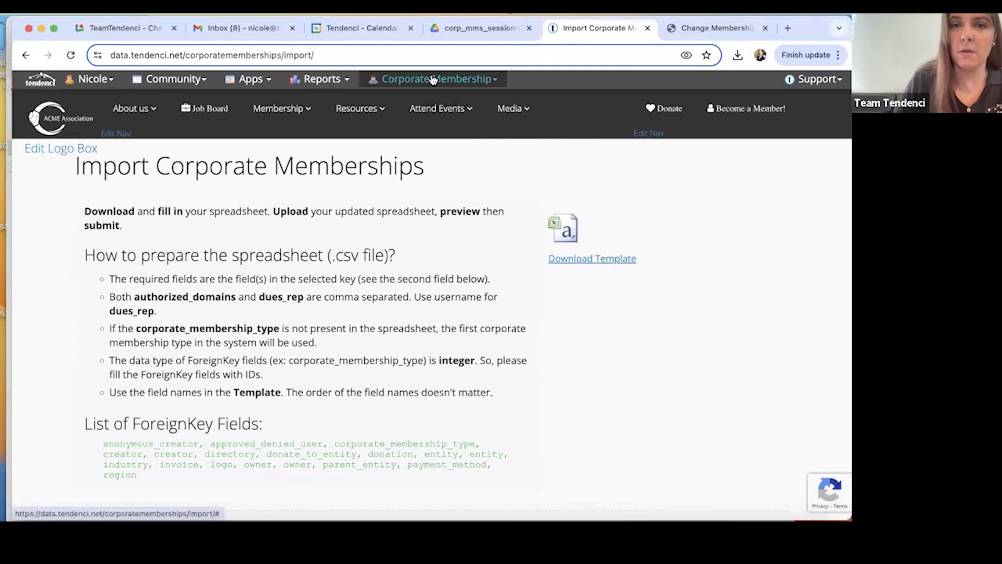
{"action": "left_click", "coordinate": [432, 80]}
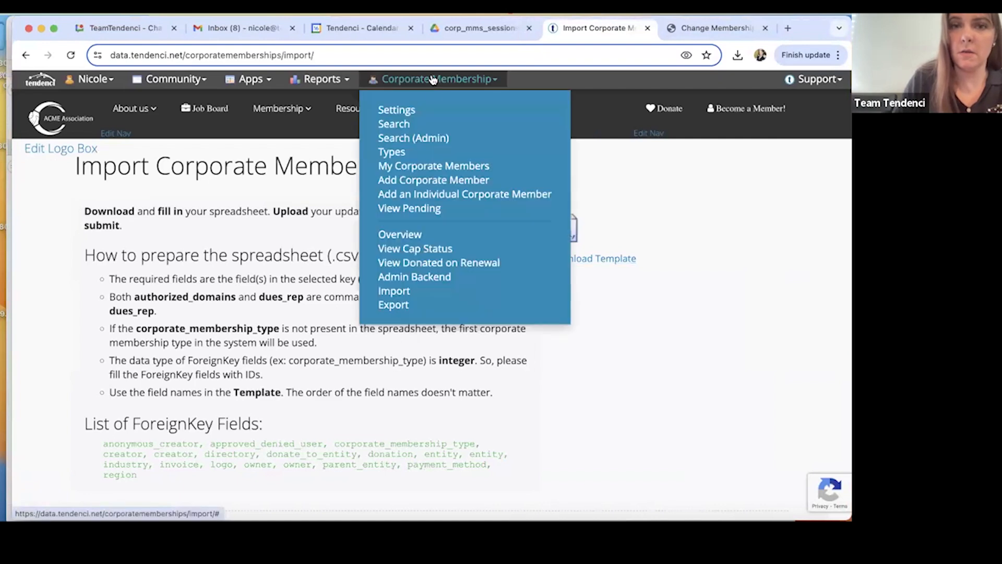
{"action": "right_click", "coordinate": [389, 158]}
{"action": "left_click", "coordinate": [412, 163]}
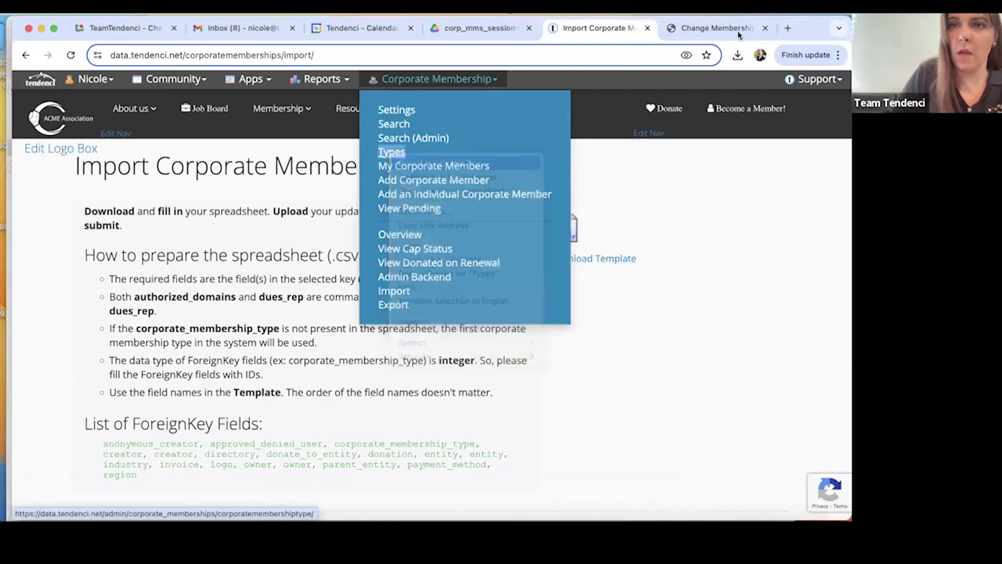
{"action": "left_click", "coordinate": [651, 28]}
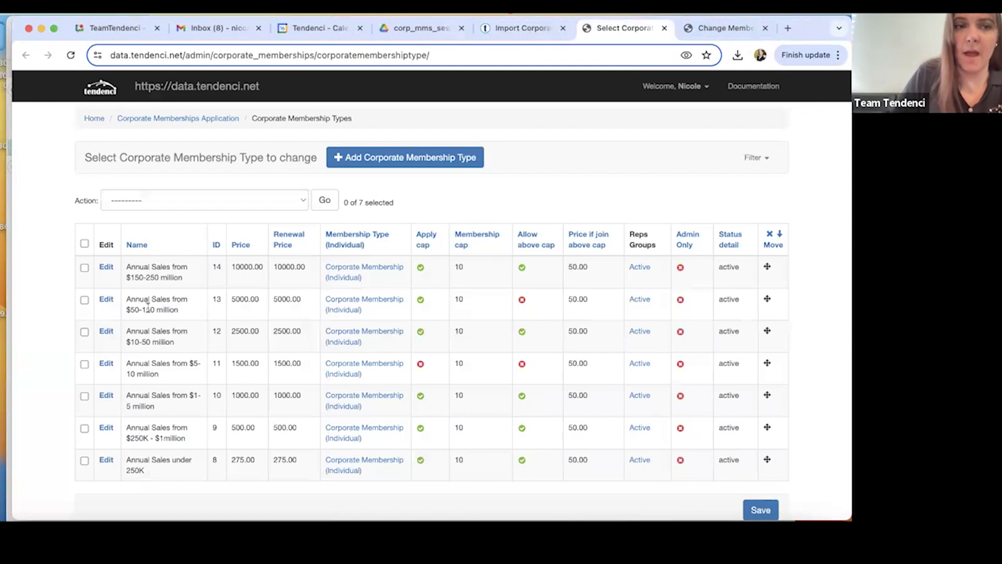
{"action": "scroll", "coordinate": [148, 307], "scroll_direction": "down", "scroll_amount": 3}
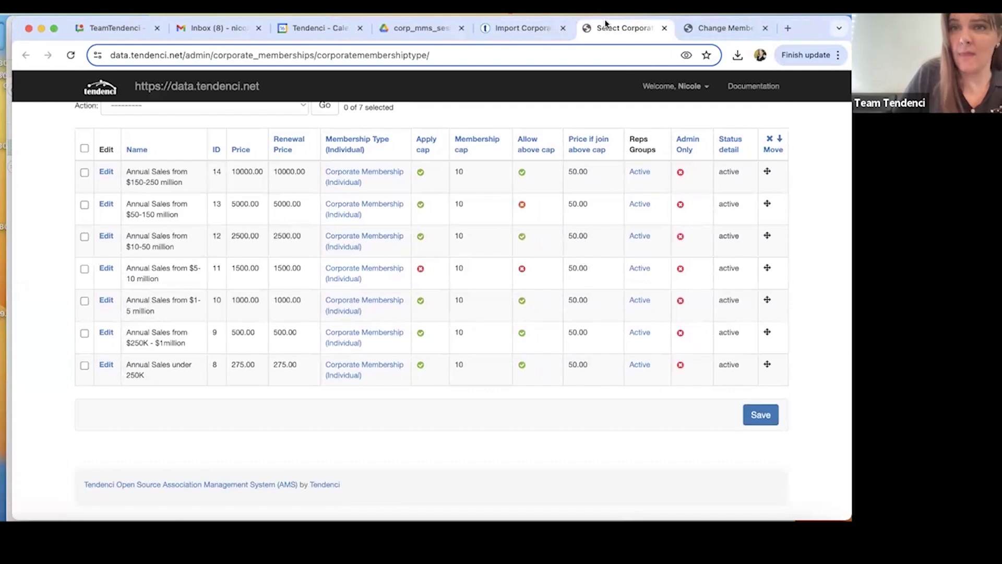
Return to the import template, search for "type" and enter 14 under corporate_membership_type in row 2.
{"action": "left_click_drag", "start_coordinate": [822, 19], "coordinate": [484, 23]}
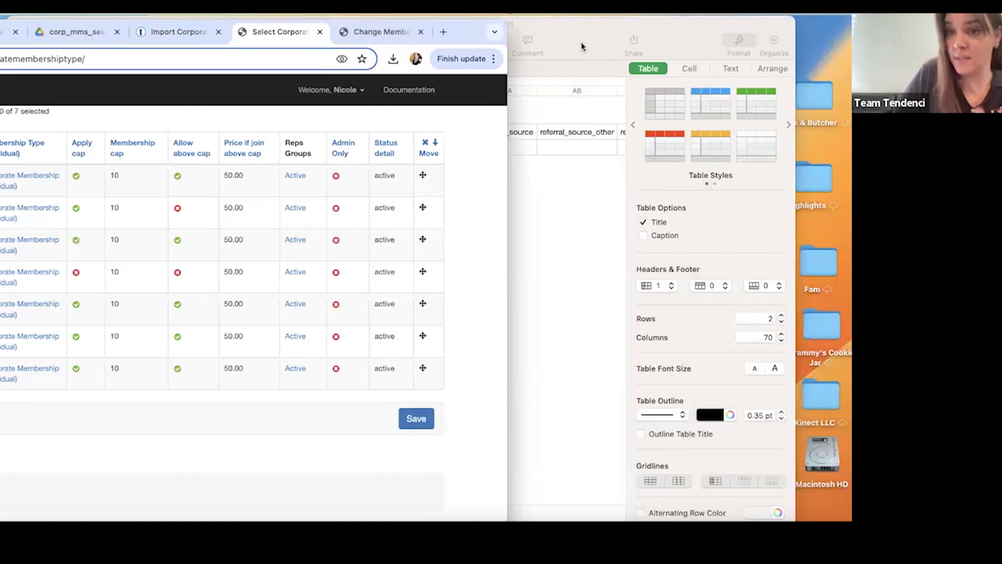
{"action": "left_click", "coordinate": [546, 159]}
{"action": "scroll", "coordinate": [543, 155], "scroll_direction": "right", "scroll_amount": 10}
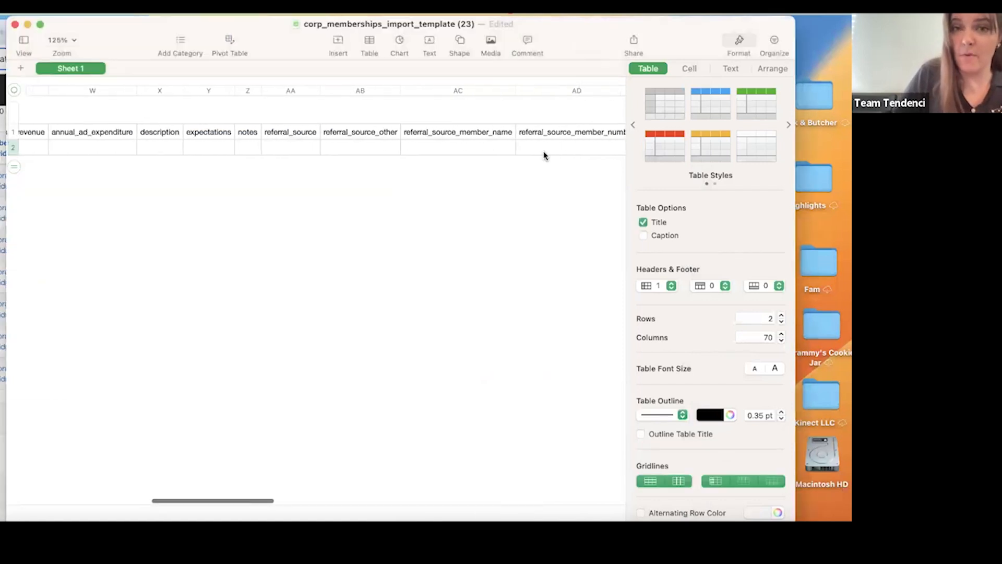
{"action": "key", "text": "super+f"}
{"action": "type", "text": "type"}
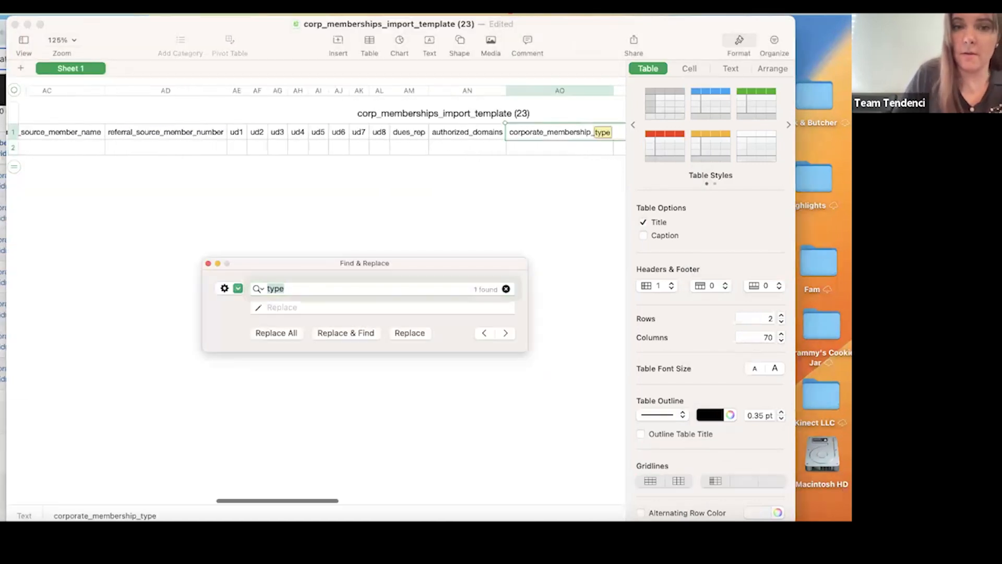
{"action": "left_click", "coordinate": [541, 151]}
{"action": "type", "text": "14"}
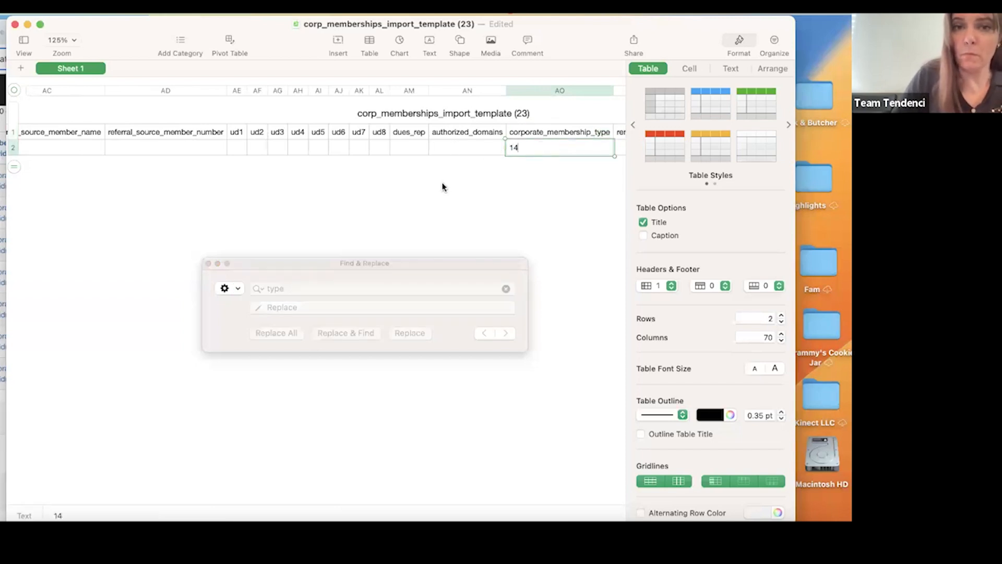
{"action": "left_click", "coordinate": [452, 176]}
Review the remaining template columns, including the renewal, expiration, payment, donation and permission fields, and return to the start of the row.
{"action": "scroll", "coordinate": [510, 152], "scroll_direction": "right", "scroll_amount": 3}
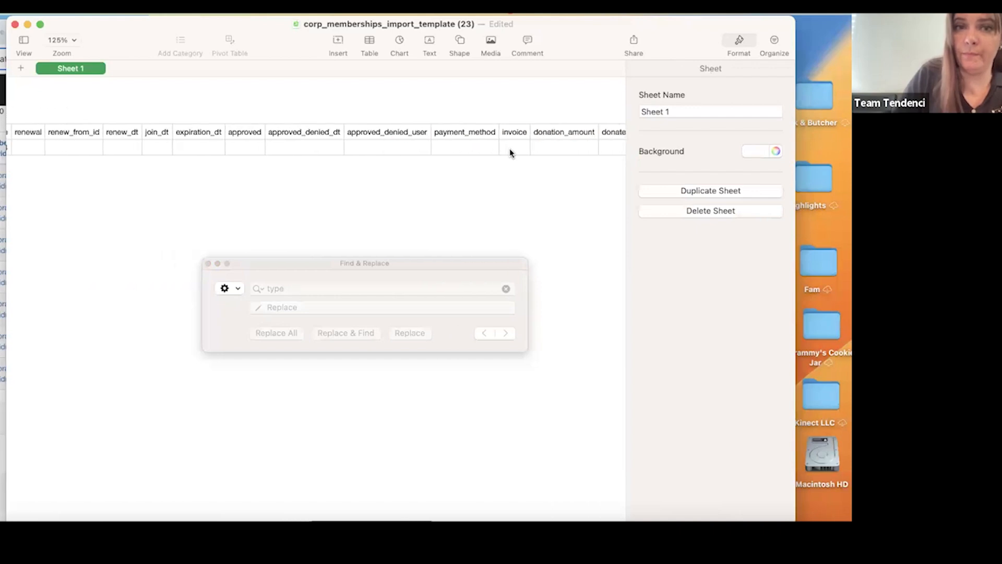
{"action": "scroll", "coordinate": [510, 152], "scroll_direction": "right", "scroll_amount": 5}
{"action": "scroll", "coordinate": [510, 152], "scroll_direction": "right", "scroll_amount": 5}
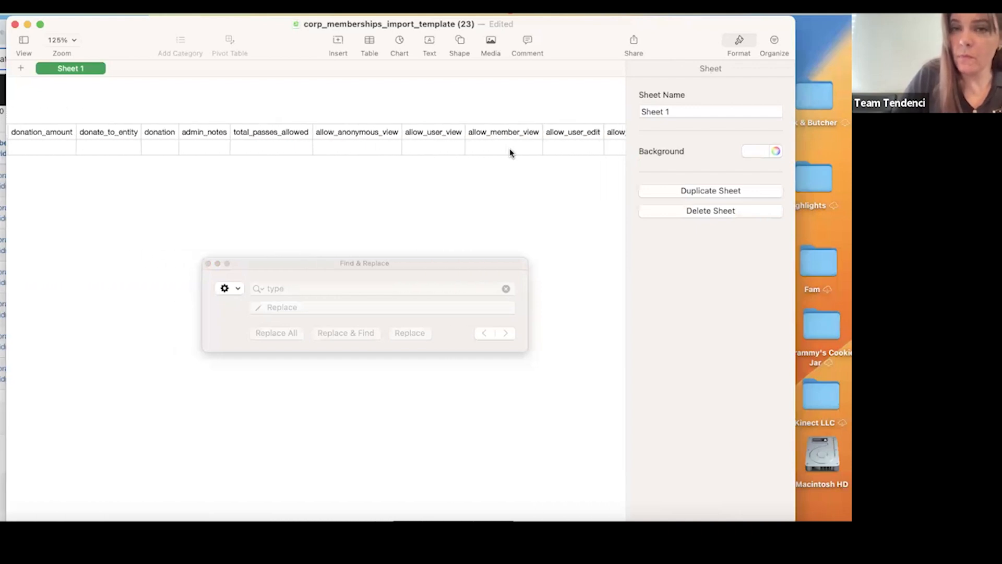
{"action": "scroll", "coordinate": [510, 152], "scroll_direction": "left", "scroll_amount": 15}
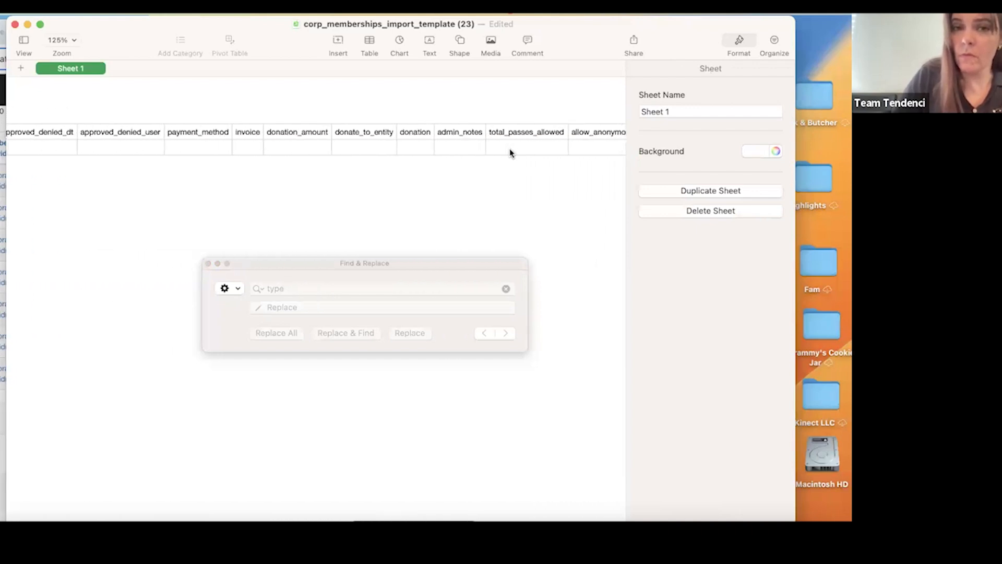
{"action": "scroll", "coordinate": [510, 152], "scroll_direction": "left", "scroll_amount": 15}
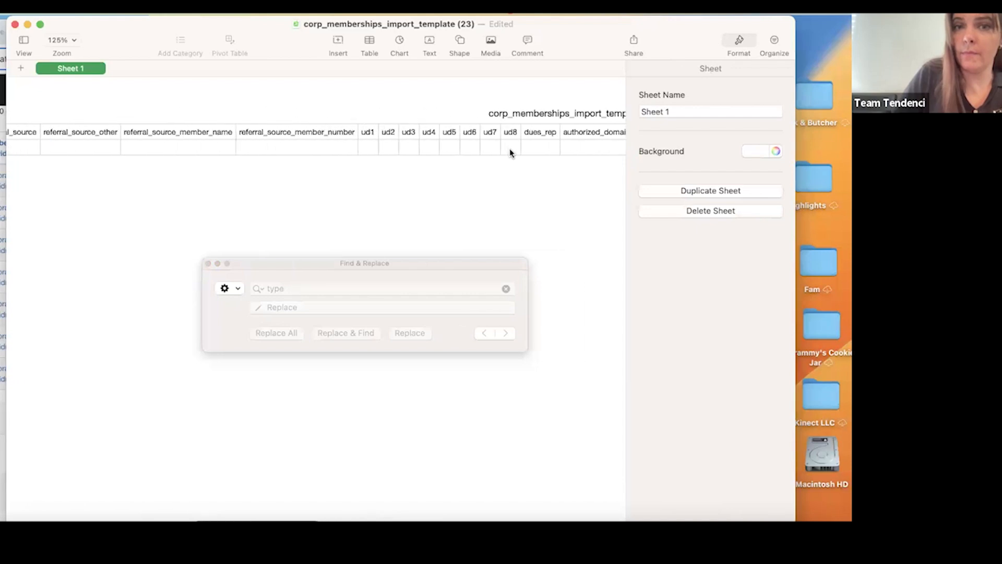
{"action": "scroll", "coordinate": [510, 153], "scroll_direction": "left", "scroll_amount": 10}
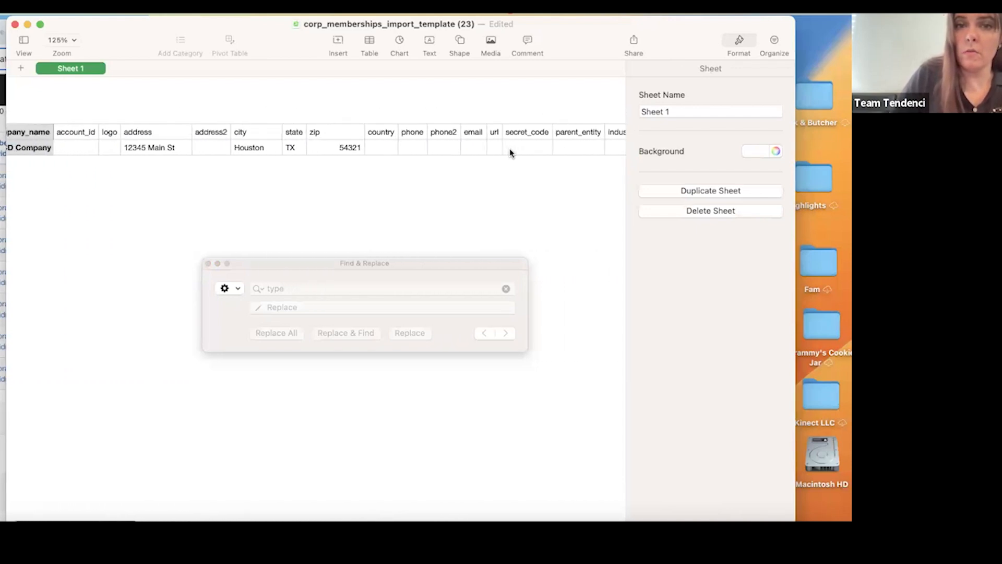
{"action": "scroll", "coordinate": [510, 152], "scroll_direction": "left", "scroll_amount": 3}
Start exporting the corporate membership import template in CSV format without including table names.
{"action": "left_click", "coordinate": [40, 10]}
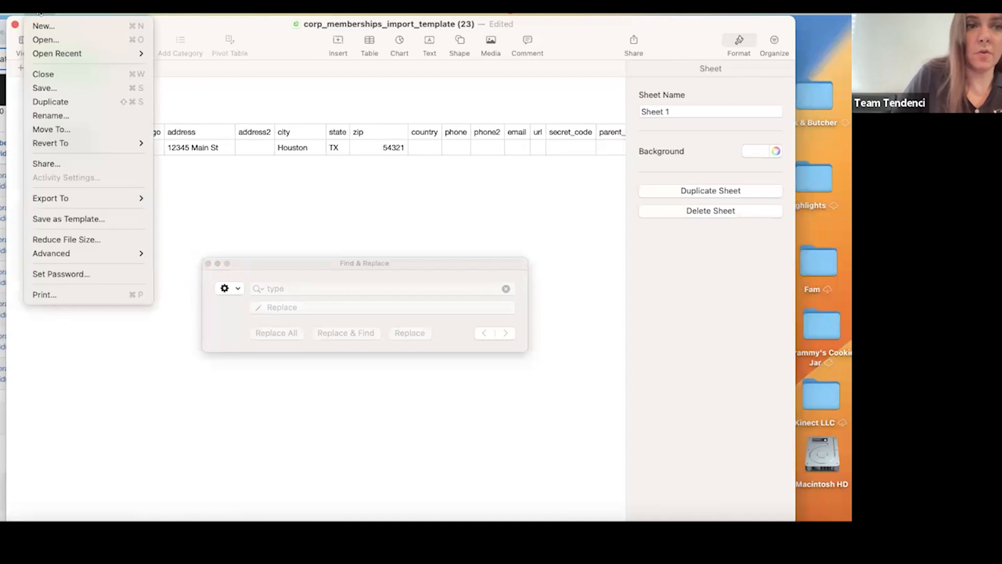
{"action": "mouse_move", "coordinate": [68, 198]}
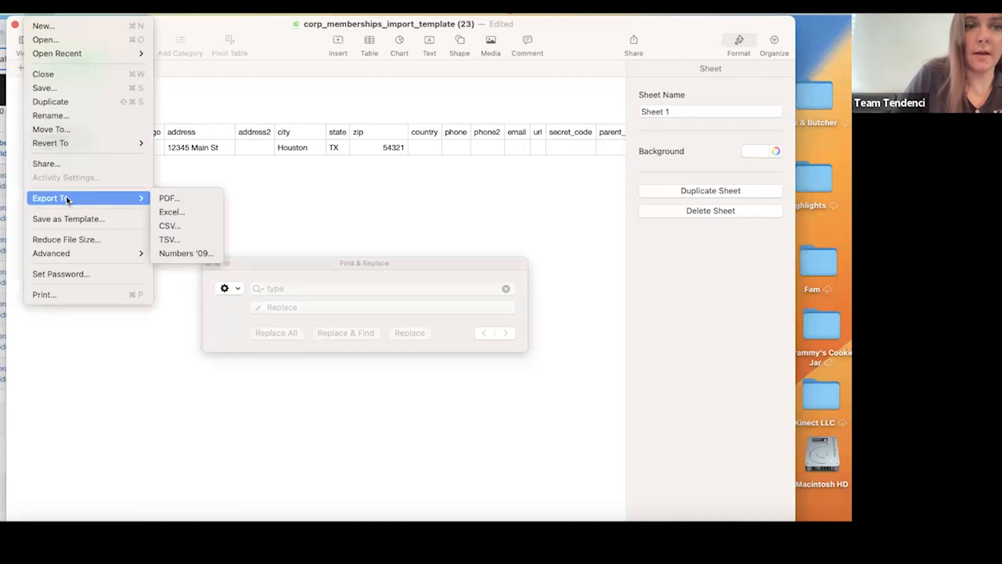
{"action": "left_click", "coordinate": [182, 225]}
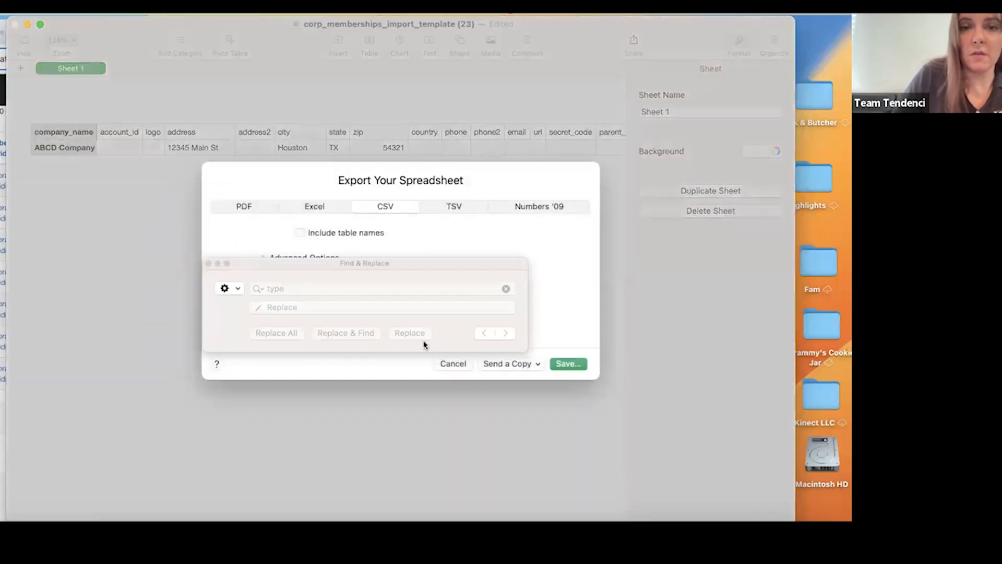
{"action": "left_click", "coordinate": [574, 364]}
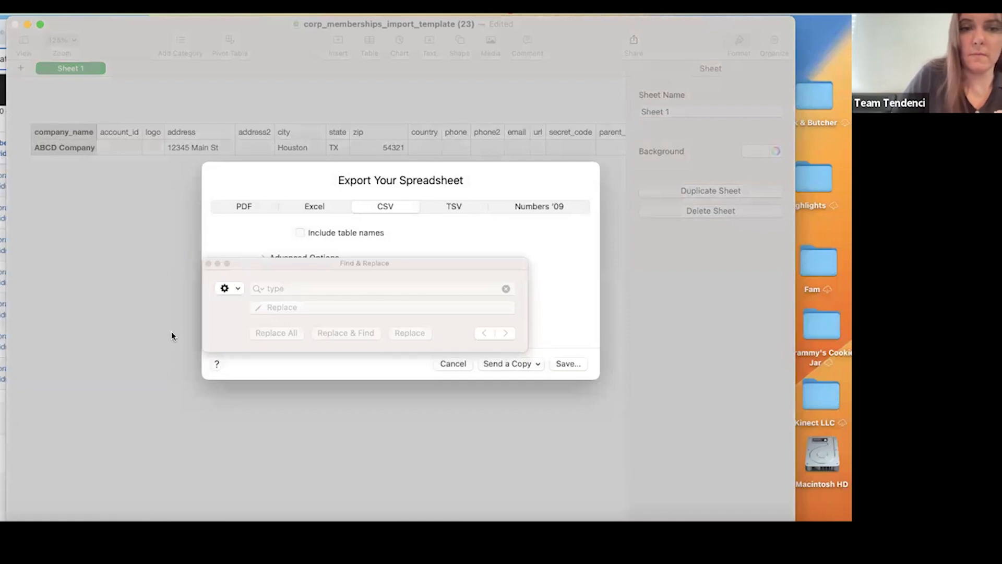
{"action": "left_click", "coordinate": [254, 266]}
{"action": "left_click", "coordinate": [309, 294]}
{"action": "double_click", "coordinate": [309, 294]}
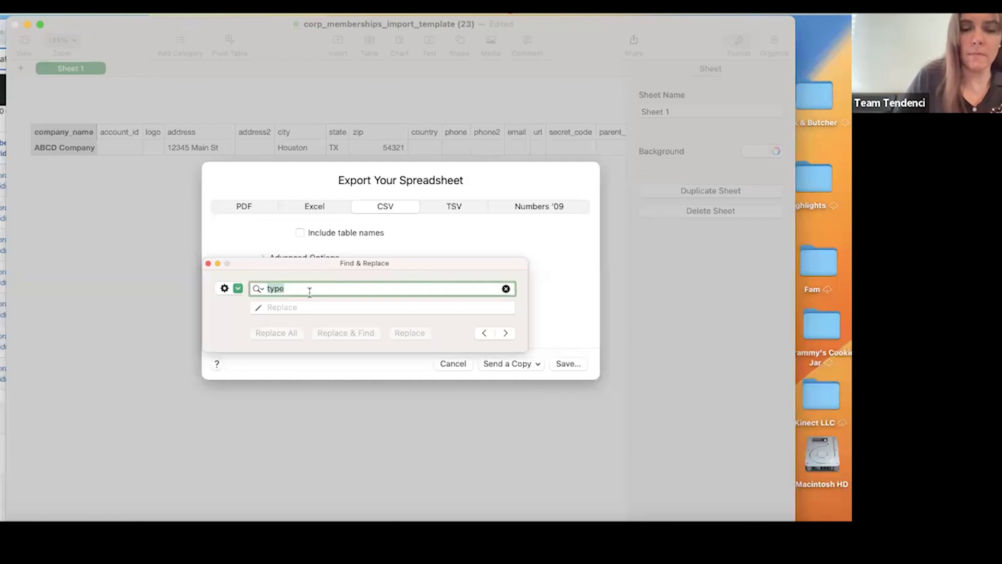
{"action": "type", "text": "corp_emm"}
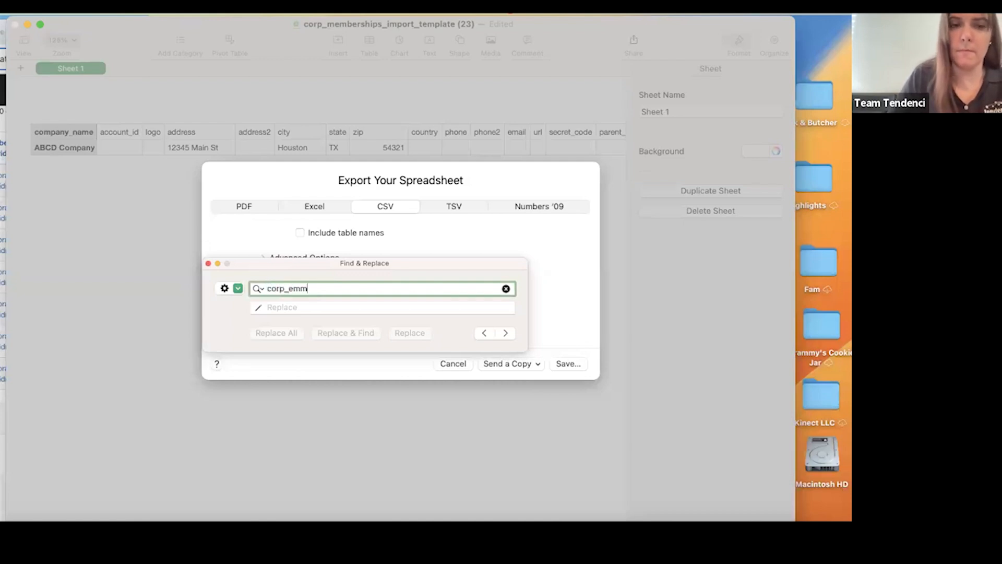
{"action": "key", "text": "BackSpace"}
{"action": "key", "text": "BackSpace"}
{"action": "key", "text": "BackSpace"}
{"action": "type", "text": "members"}
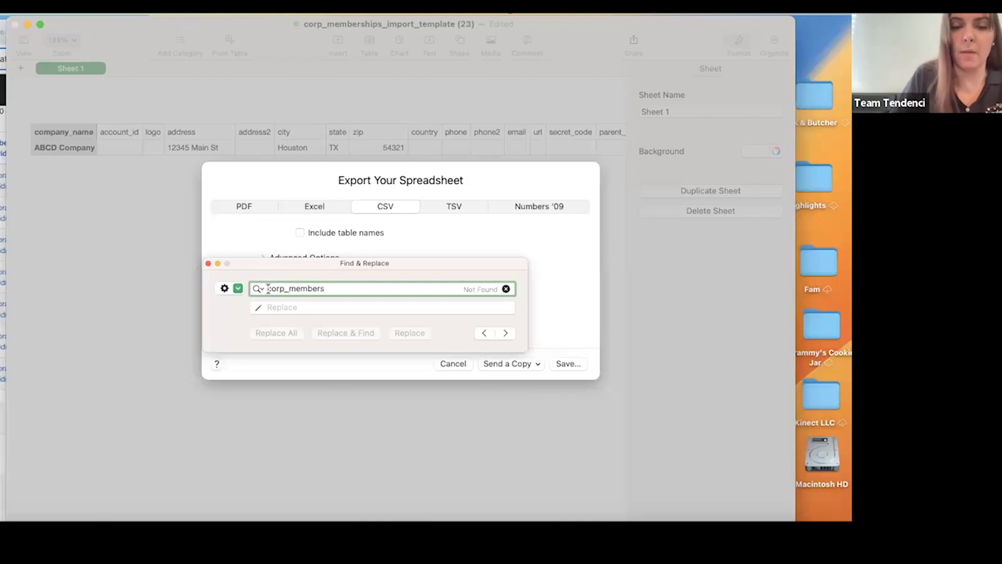
{"action": "left_click", "coordinate": [268, 288]}
{"action": "type", "text": "24"}
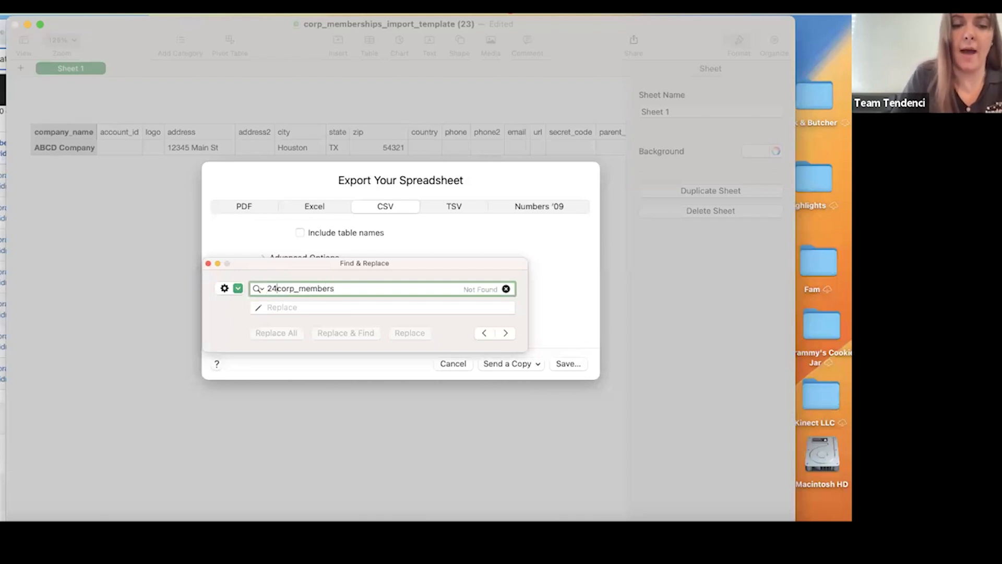
{"action": "type", "text": "0516_"}
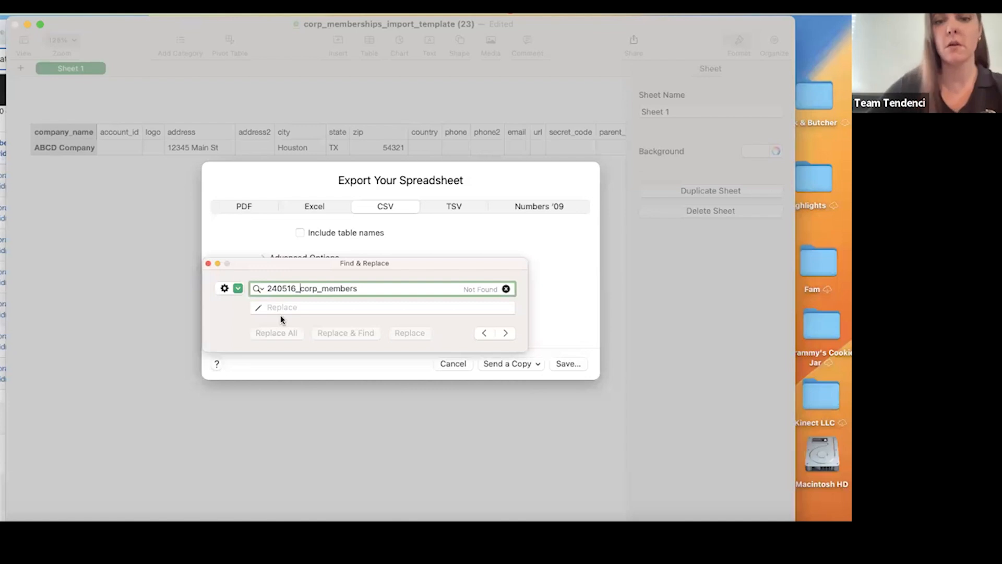
{"action": "double_click", "coordinate": [347, 290]}
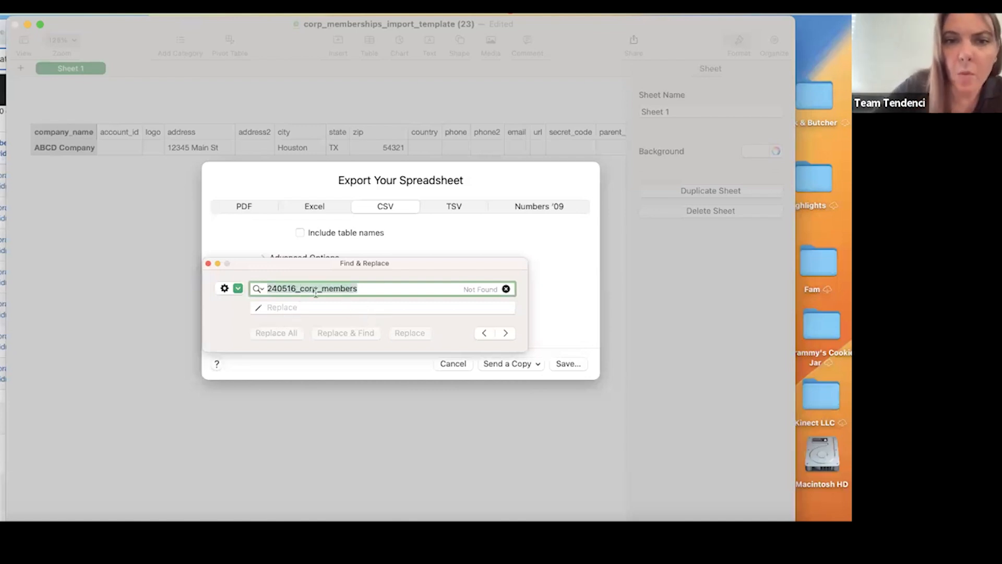
Close the Find & Replace window and export the CSV to the iCloud Desktop under the name 240516_Corp_Members.
{"action": "left_click", "coordinate": [208, 263]}
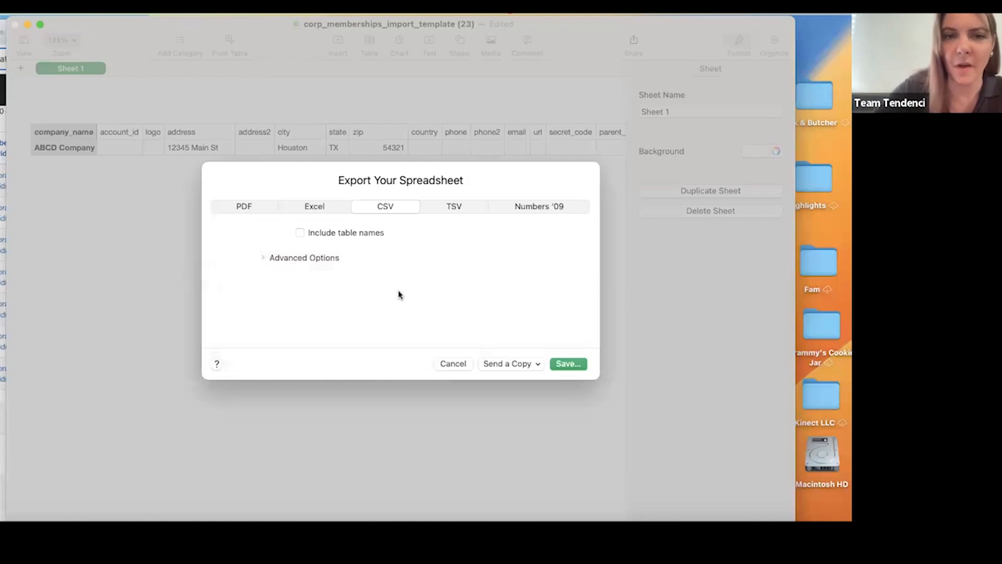
{"action": "left_click", "coordinate": [562, 363]}
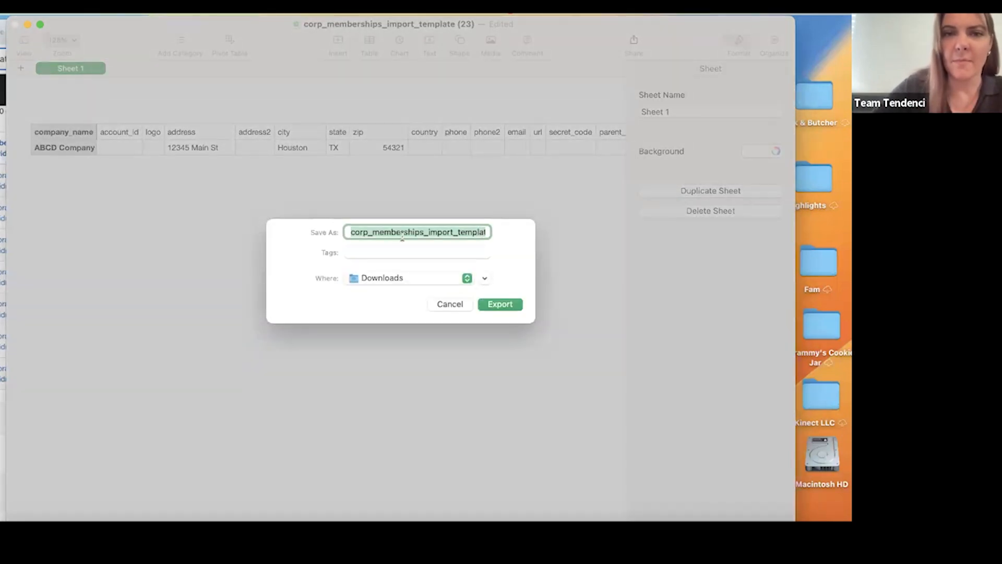
{"action": "left_click", "coordinate": [430, 231]}
{"action": "key", "text": "super+a"}
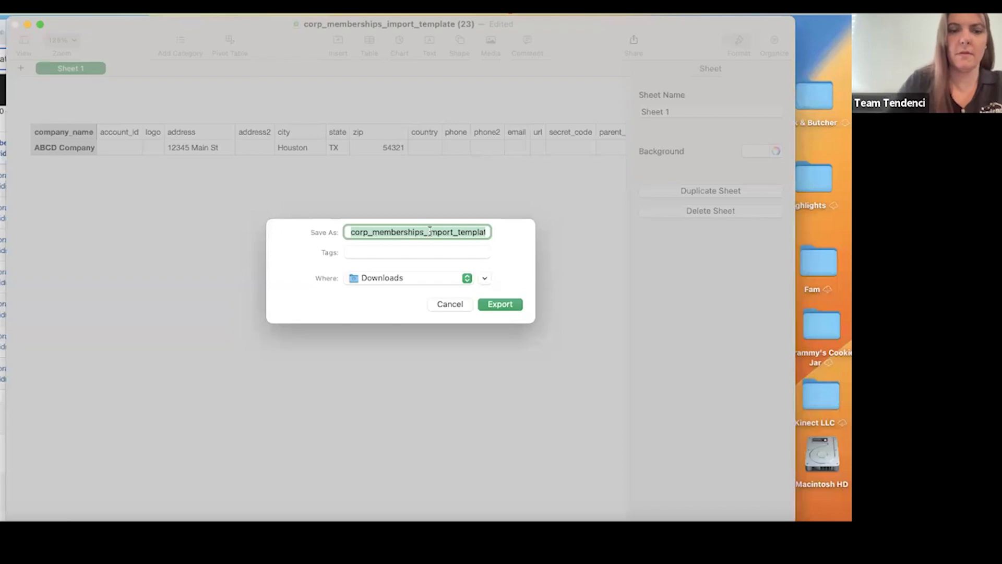
{"action": "type", "text": "2405"}
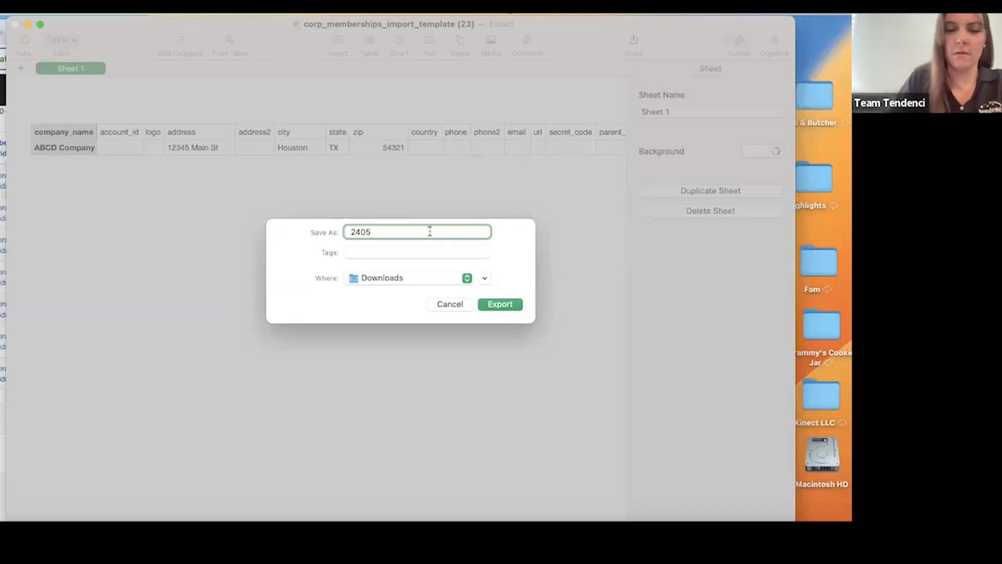
{"action": "type", "text": "16_Corp_Members"}
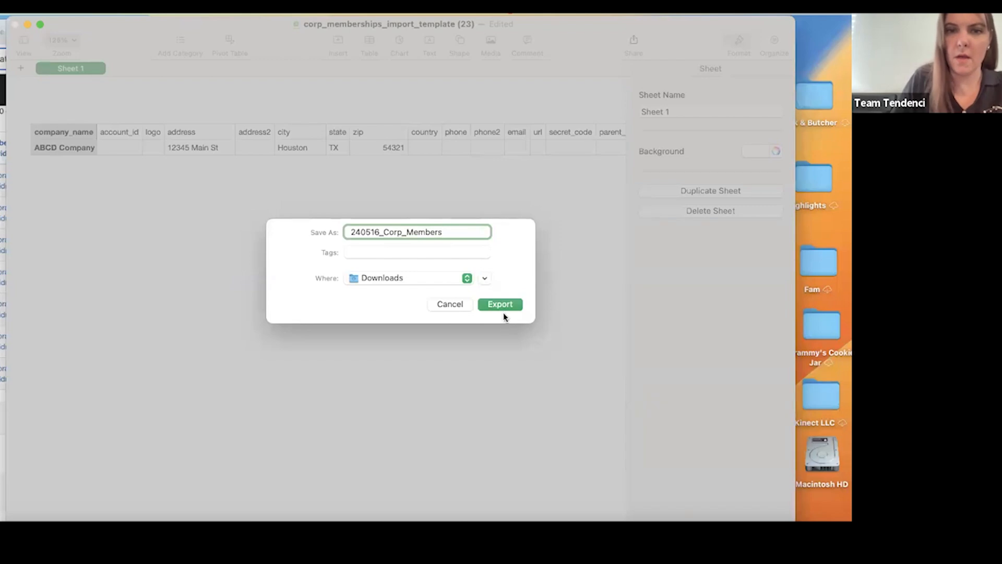
{"action": "left_click", "coordinate": [365, 279]}
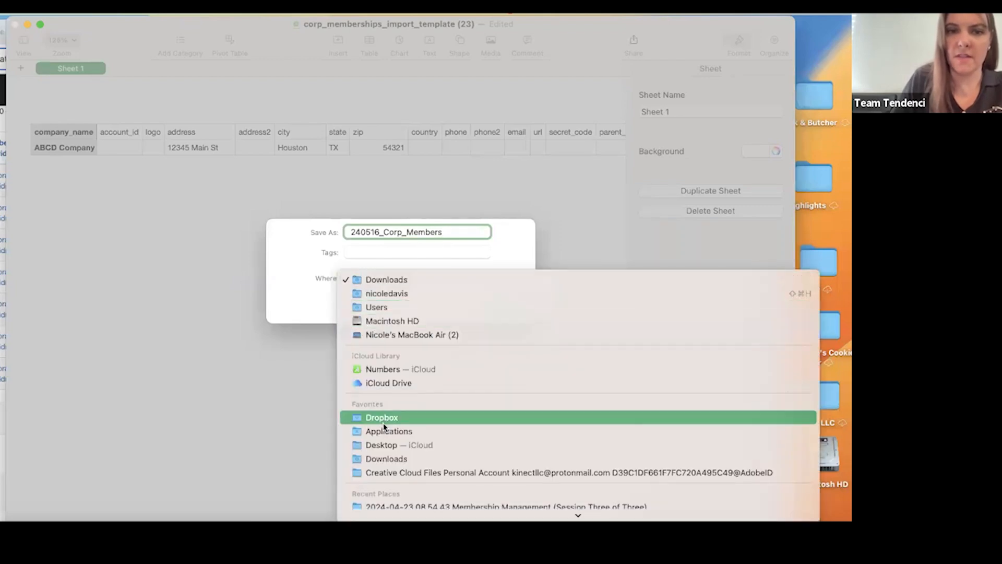
{"action": "scroll", "coordinate": [386, 468], "scroll_direction": "down", "scroll_amount": 1}
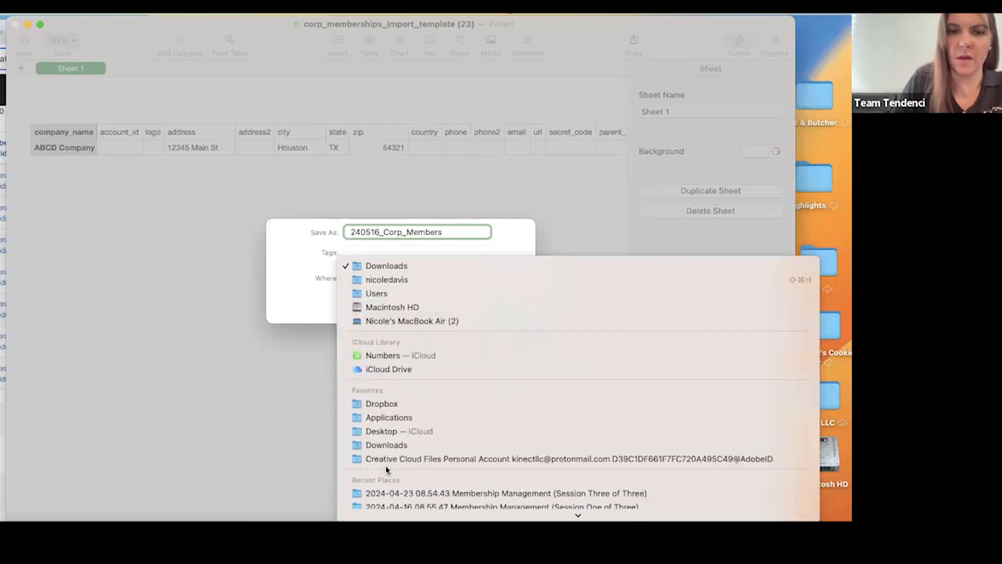
{"action": "left_click", "coordinate": [383, 430]}
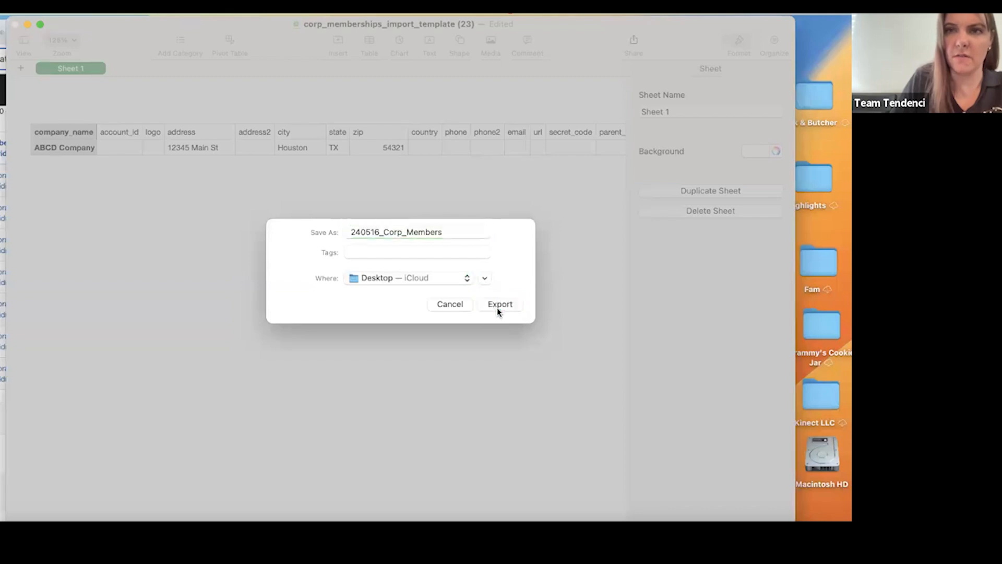
{"action": "left_click", "coordinate": [499, 304]}
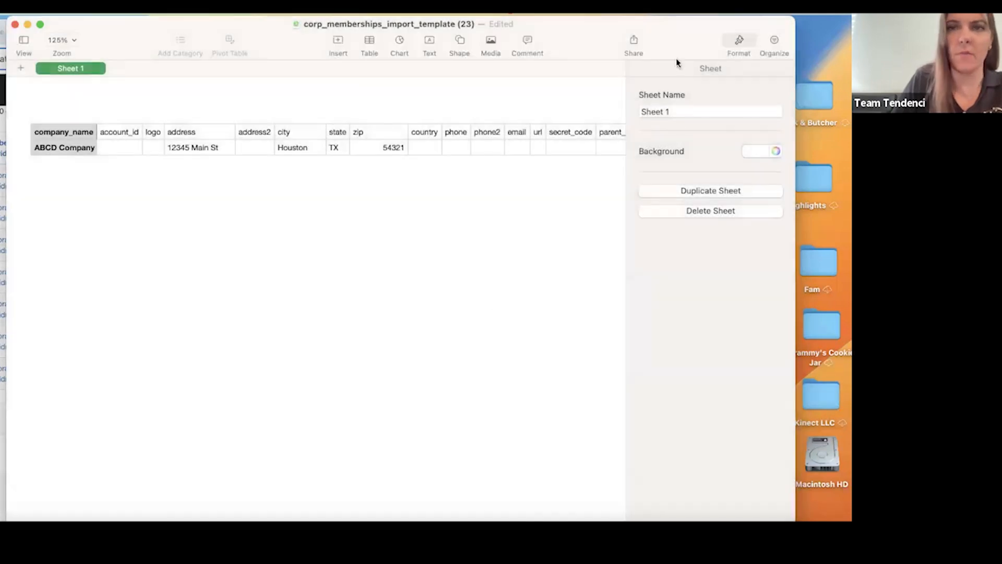
Move the template window aside, open the exported 240516_Corp_Members file from the desktop to check its data, and close it.
{"action": "left_click_drag", "start_coordinate": [667, 38], "coordinate": [268, 197]}
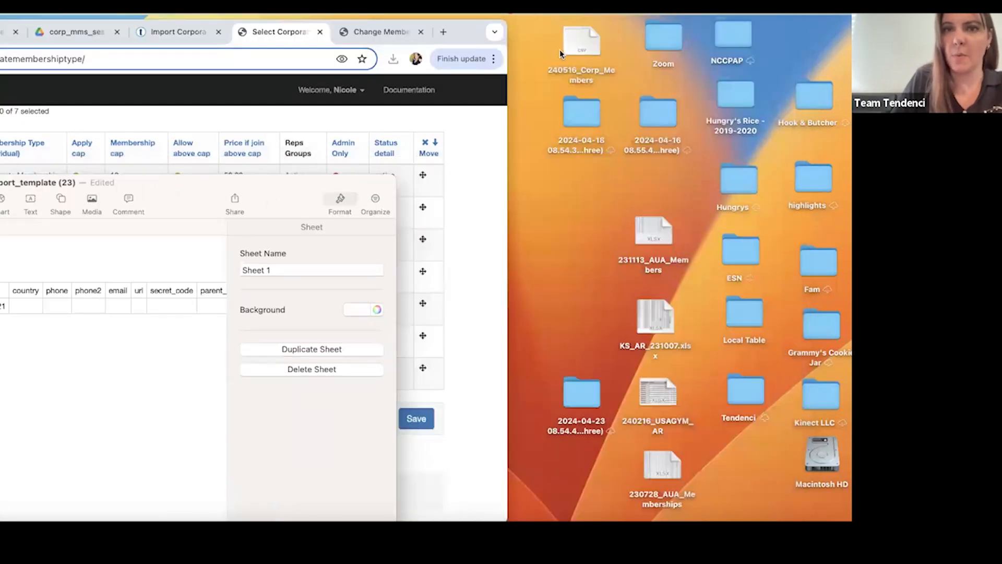
{"action": "double_click", "coordinate": [579, 42]}
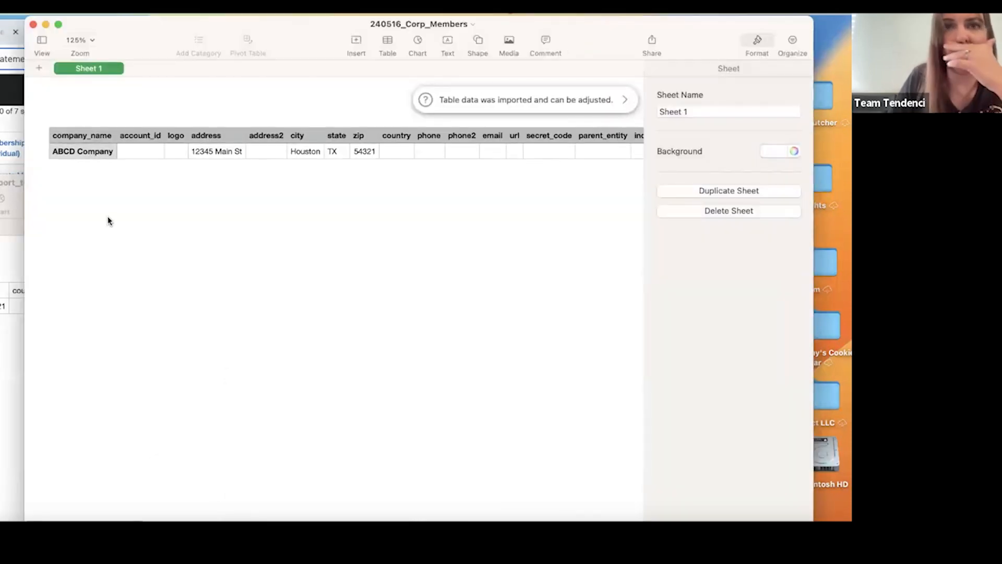
{"action": "left_click", "coordinate": [33, 24]}
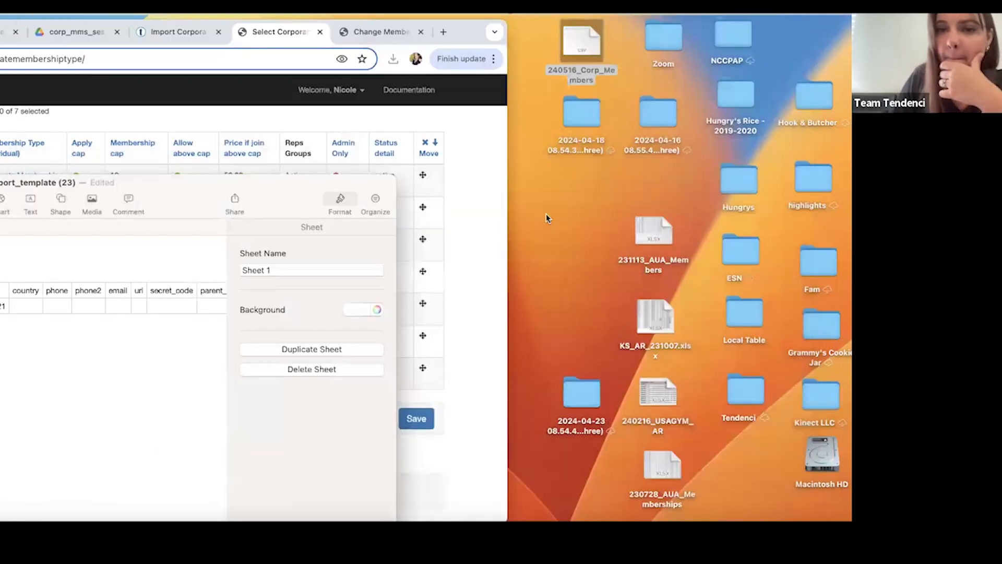
{"action": "left_click_drag", "start_coordinate": [466, 22], "coordinate": [425, 28]}
{"action": "double_click", "coordinate": [576, 44]}
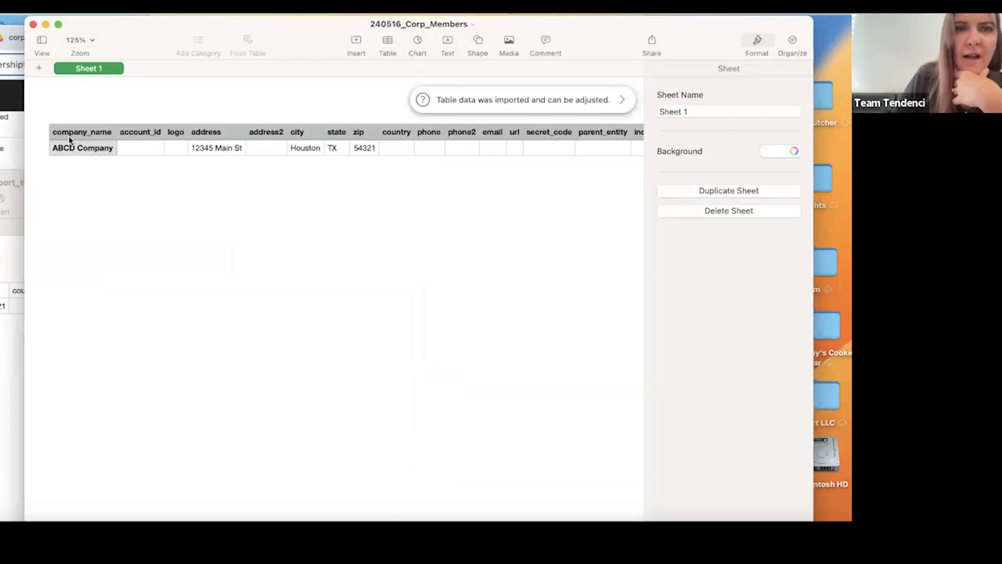
{"action": "left_click", "coordinate": [33, 25]}
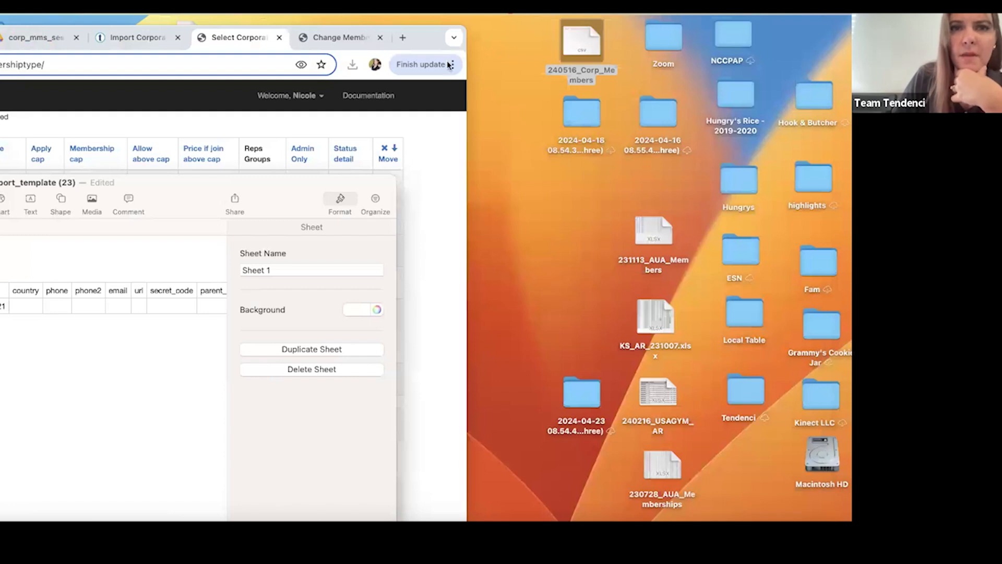
Switch to Tendenci in the browser, go to the site's home page and open the Corporate Members search page.
{"action": "left_click", "coordinate": [421, 46]}
{"action": "left_click_drag", "start_coordinate": [420, 45], "coordinate": [717, 36]}
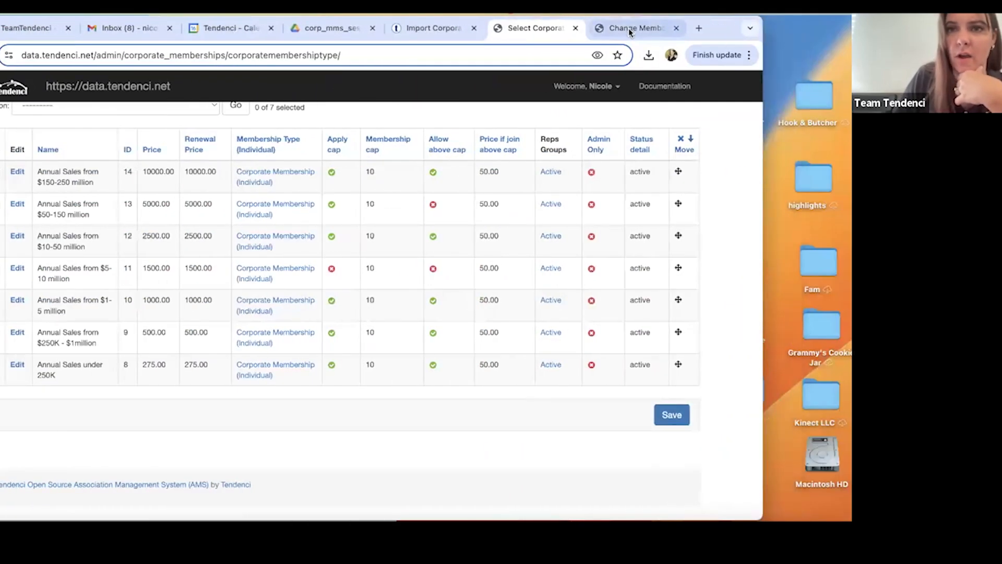
{"action": "left_click", "coordinate": [134, 85]}
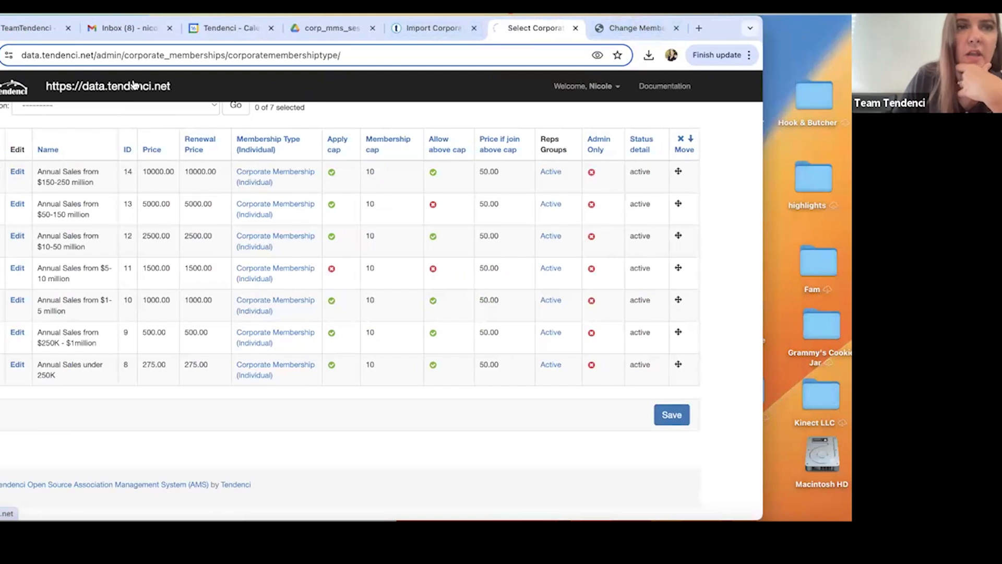
{"action": "left_click", "coordinate": [83, 79]}
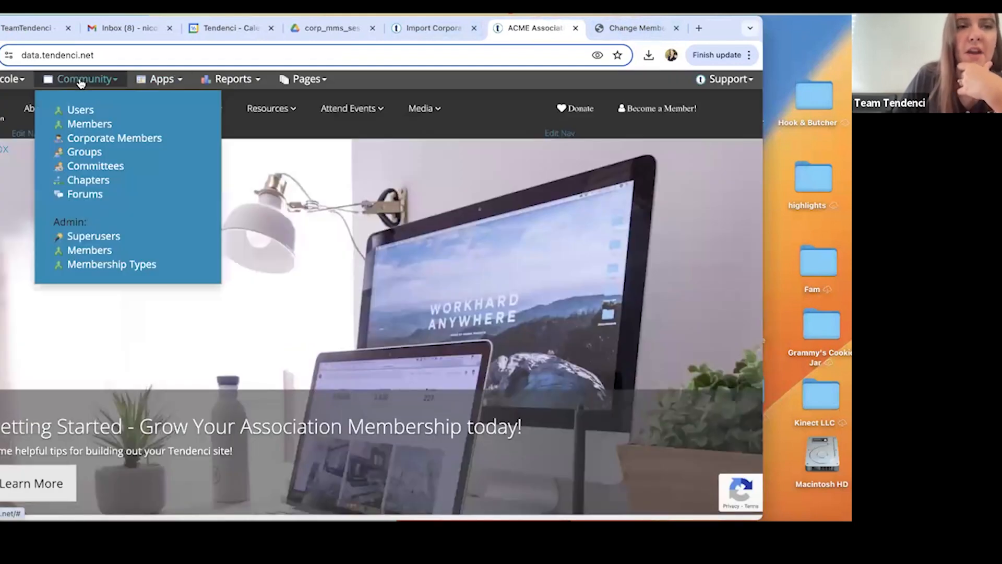
{"action": "left_click", "coordinate": [102, 140]}
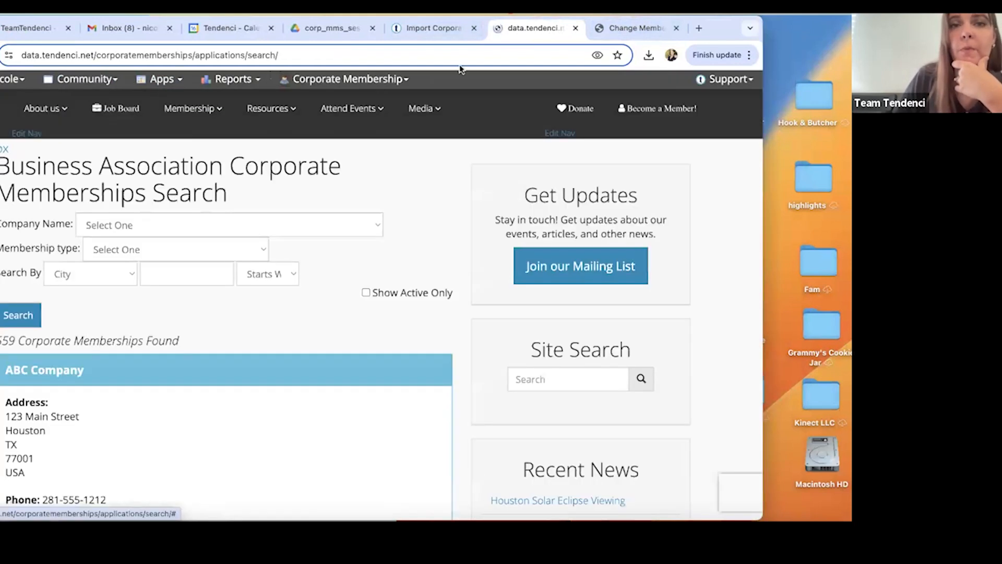
On the Import Corporate Memberships page, choose corp_memberships_import_template (23).csv from Downloads as the file to upload.
{"action": "left_click", "coordinate": [421, 30]}
{"action": "scroll", "coordinate": [520, 357], "scroll_direction": "down", "scroll_amount": 3}
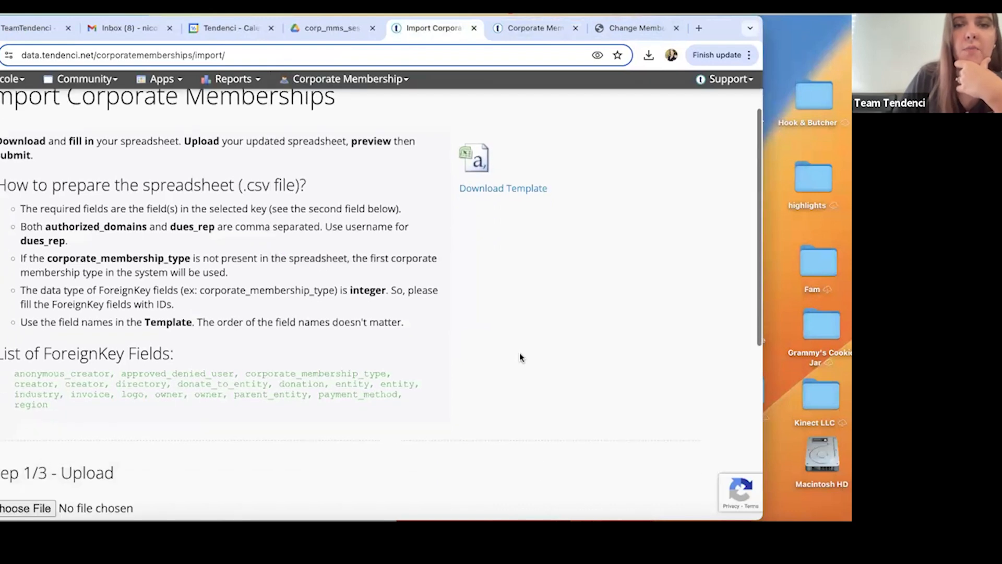
{"action": "left_click_drag", "start_coordinate": [734, 23], "coordinate": [796, 23]}
{"action": "scroll", "coordinate": [528, 277], "scroll_direction": "down", "scroll_amount": 5}
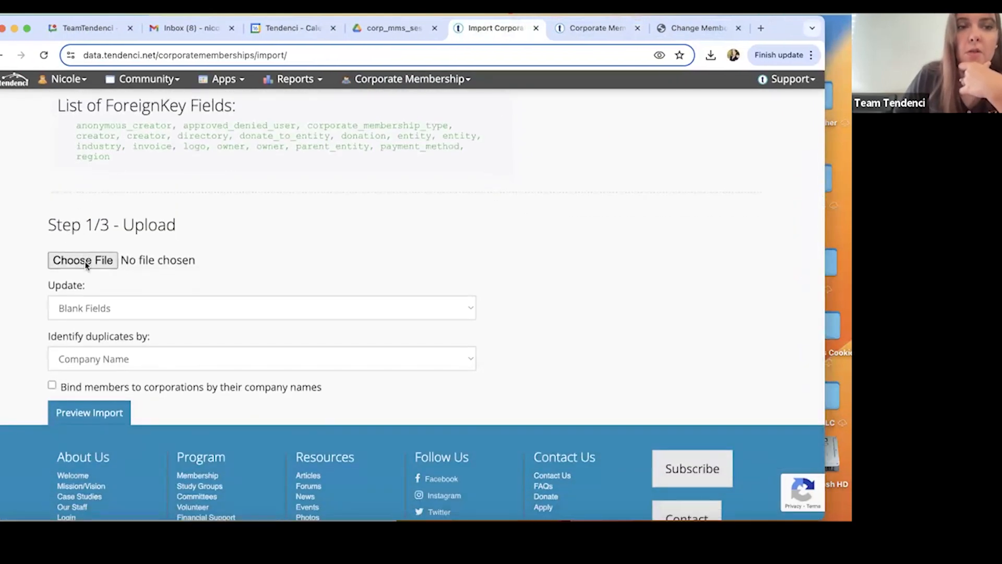
{"action": "left_click", "coordinate": [86, 262]}
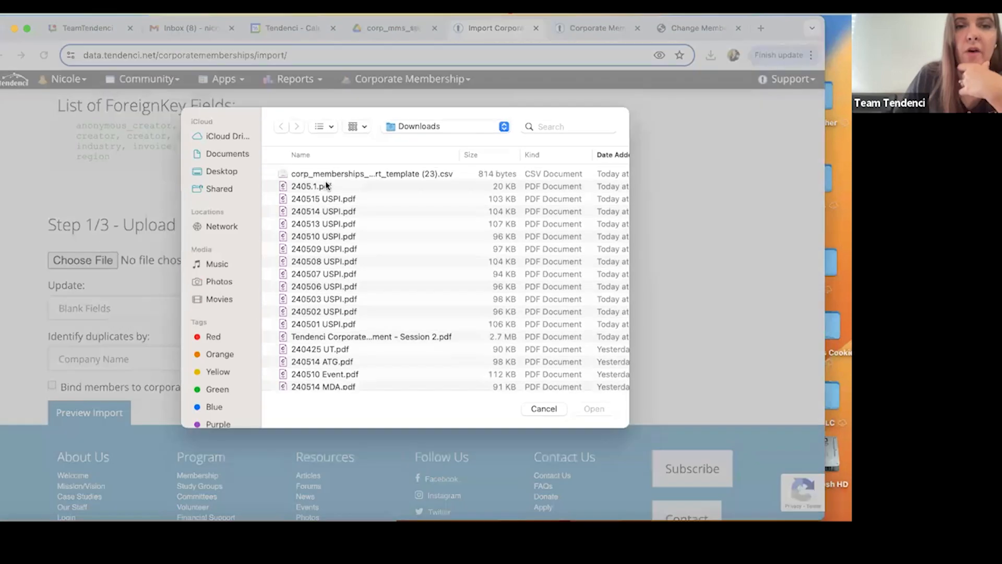
{"action": "double_click", "coordinate": [330, 173]}
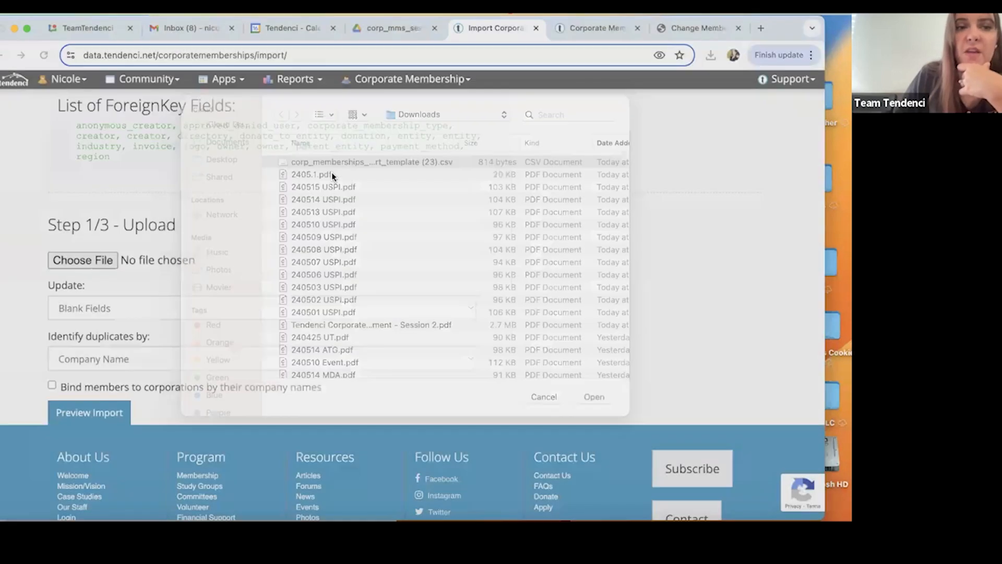
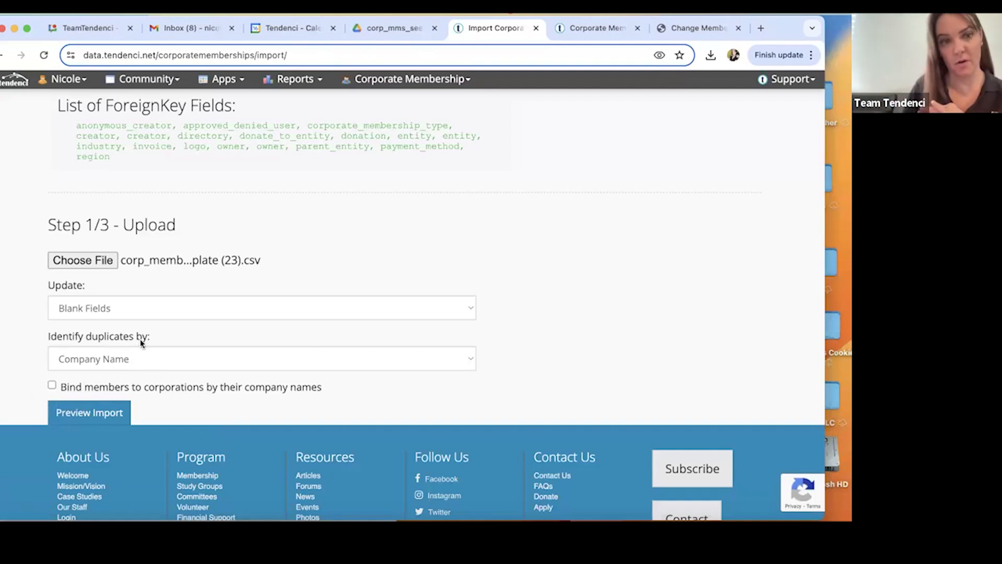
Try previewing the import of the chosen template with Blank Fields updates and duplicates identified by Company Name.
{"action": "left_click", "coordinate": [109, 412]}
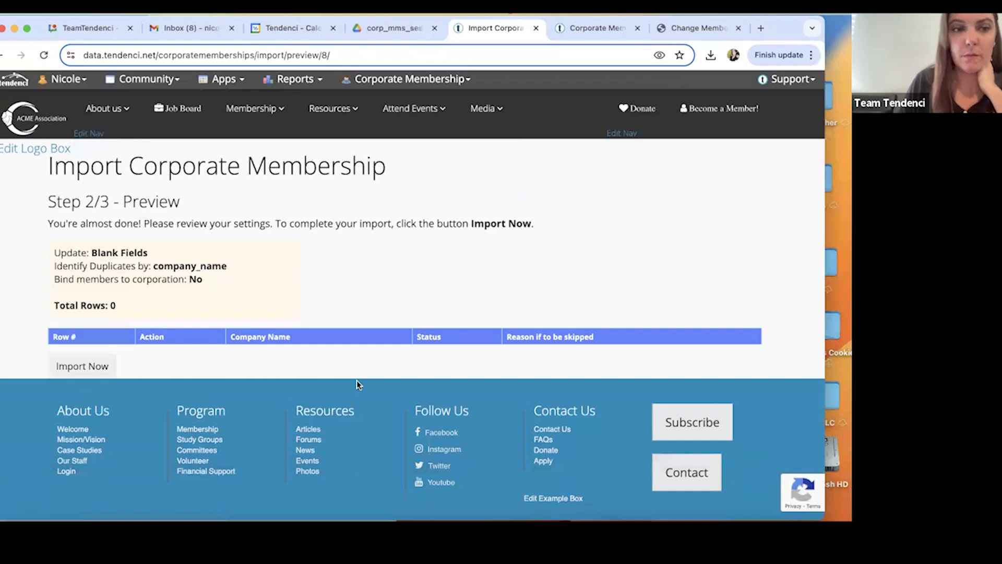
{"action": "scroll", "coordinate": [131, 296], "scroll_direction": "down", "scroll_amount": 1}
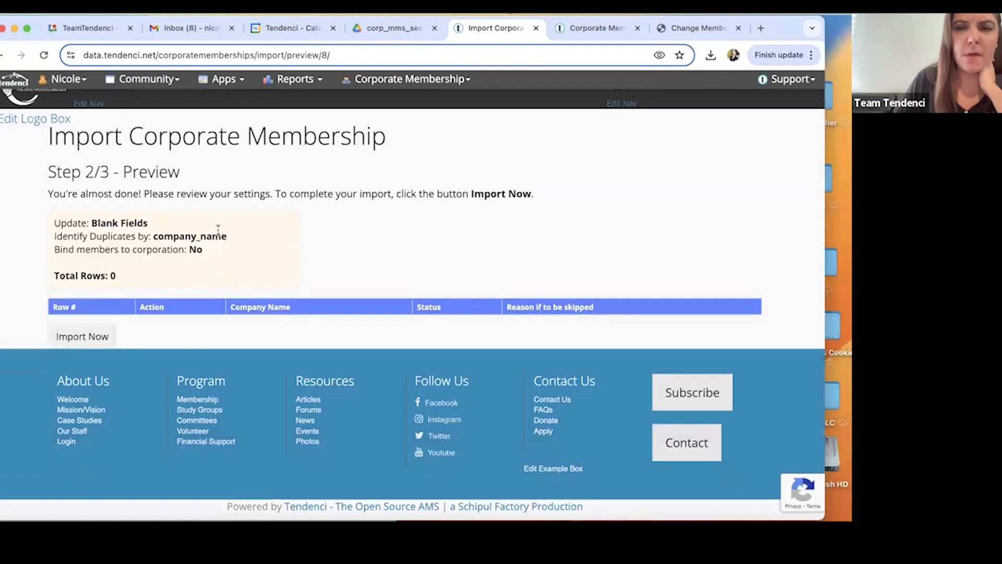
{"action": "scroll", "coordinate": [218, 229], "scroll_direction": "up", "scroll_amount": 1}
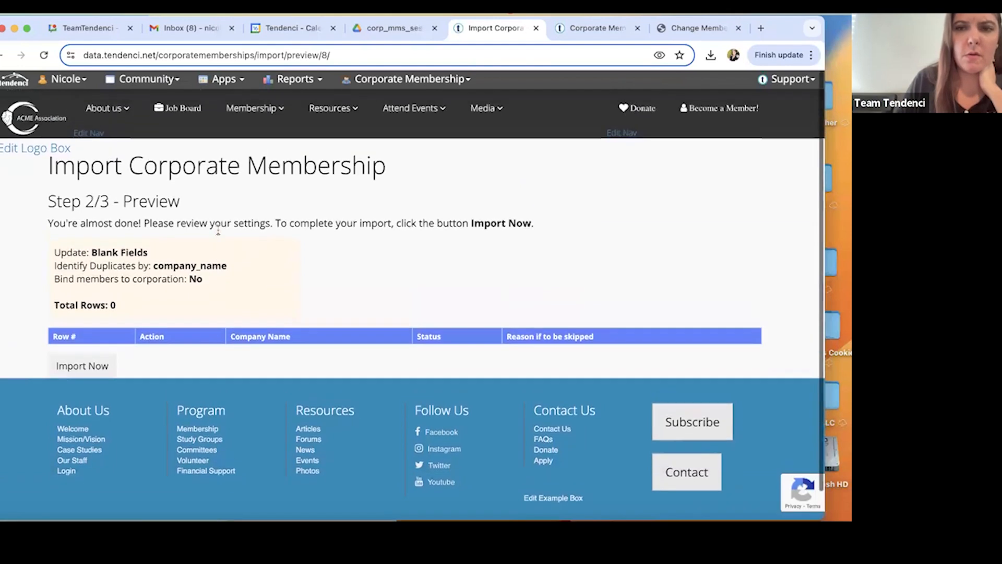
{"action": "scroll", "coordinate": [218, 232], "scroll_direction": "down", "scroll_amount": 1}
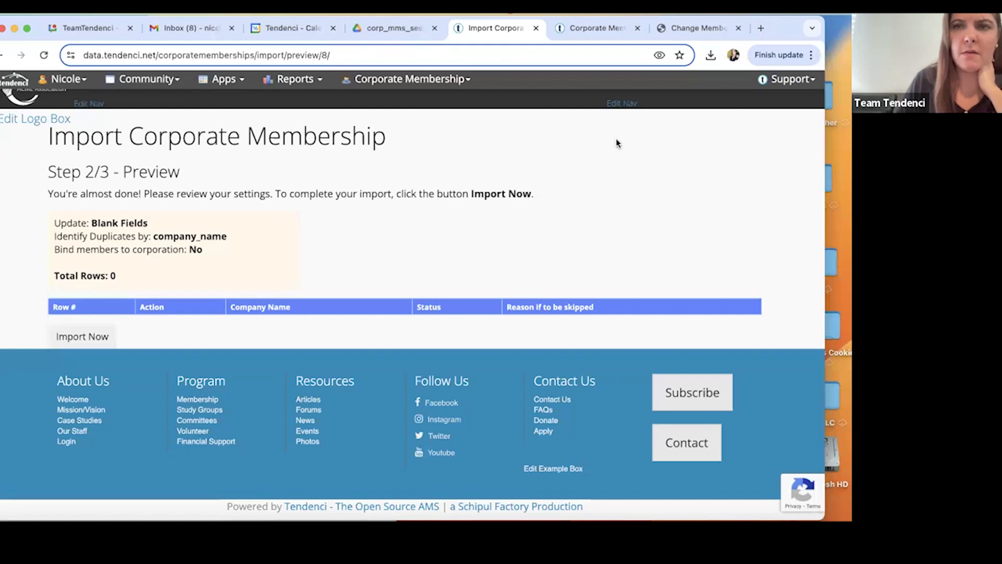
Return to the upload page, enable binding members to corporations by their company names, and try the import preview again.
{"action": "left_click", "coordinate": [75, 346]}
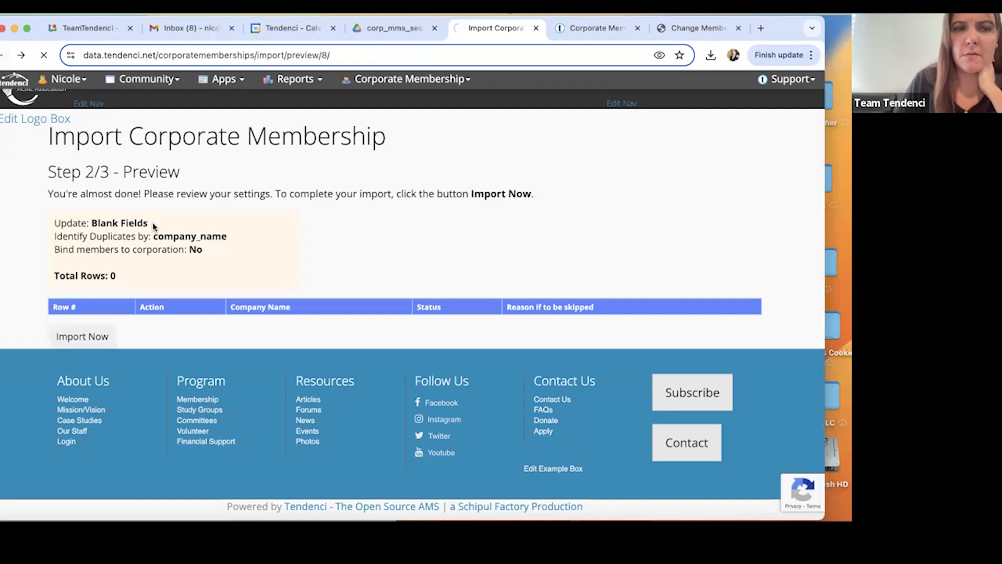
{"action": "scroll", "coordinate": [152, 225], "scroll_direction": "down", "scroll_amount": 2}
{"action": "left_click", "coordinate": [52, 328]}
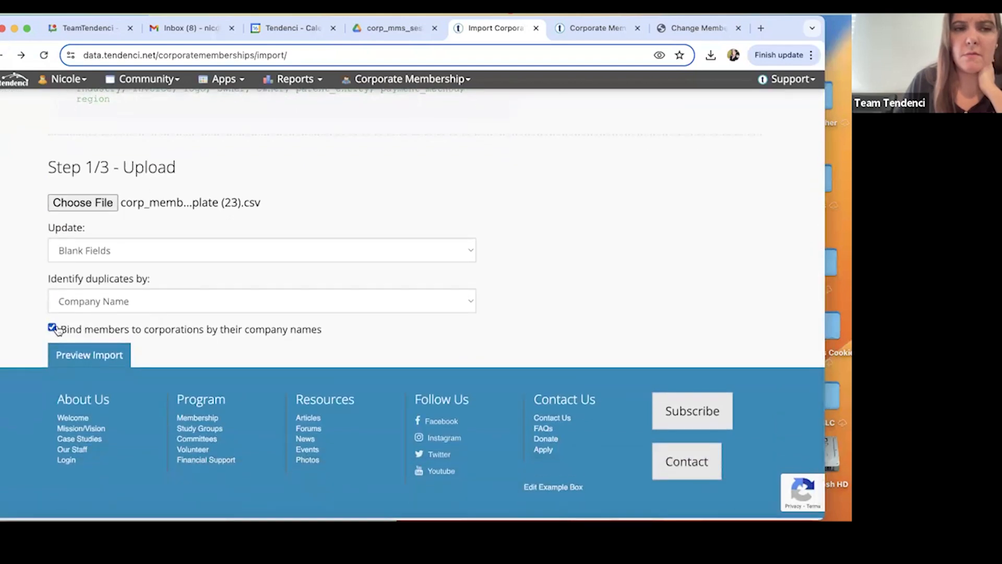
{"action": "left_click", "coordinate": [86, 354]}
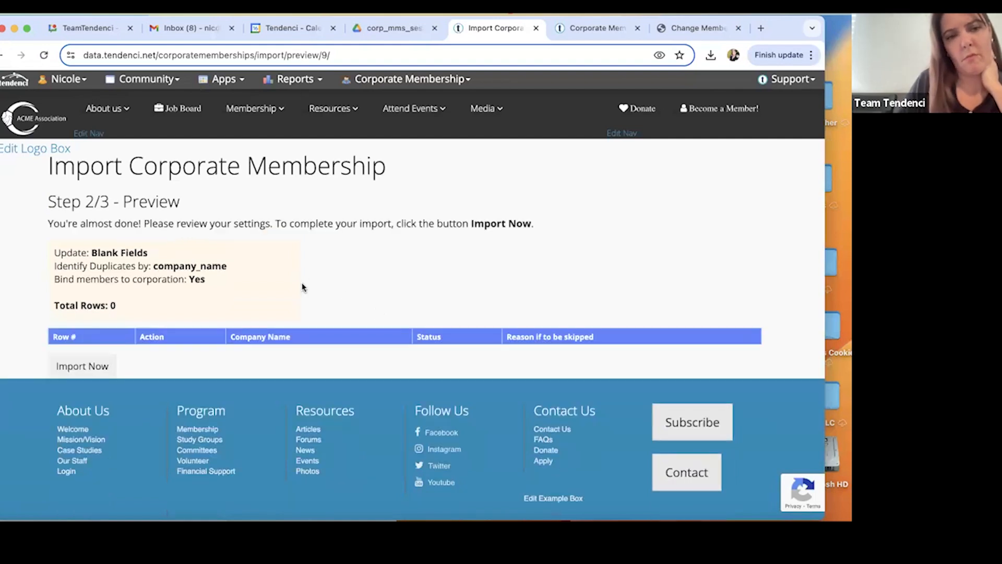
{"action": "scroll", "coordinate": [302, 282], "scroll_direction": "down", "scroll_amount": 1}
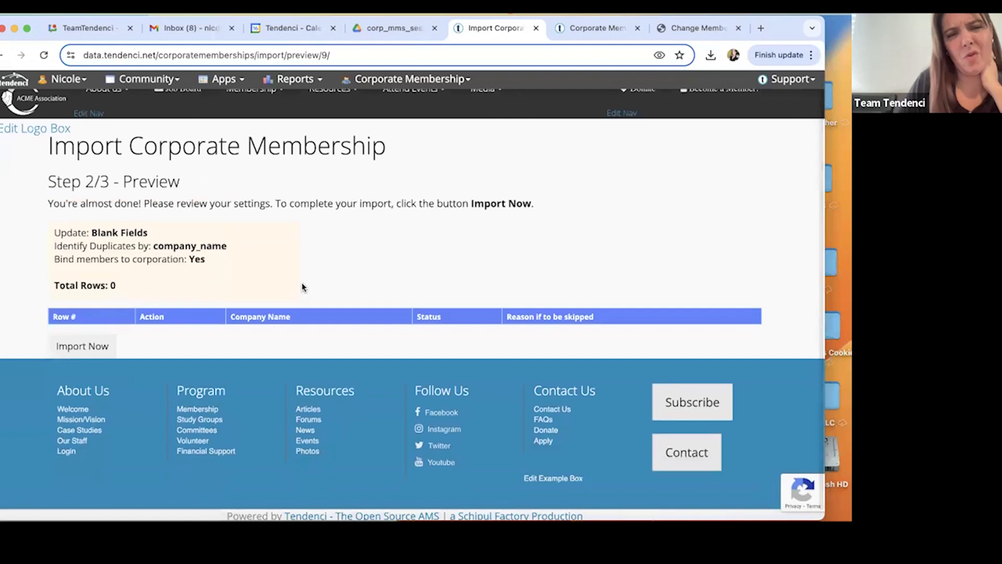
Move the browser window aside, open the 240516_Corp_Members file from the desktop, and copy the header and ABCD Company rows.
{"action": "left_click_drag", "start_coordinate": [785, 21], "coordinate": [529, 22]}
{"action": "double_click", "coordinate": [590, 56]}
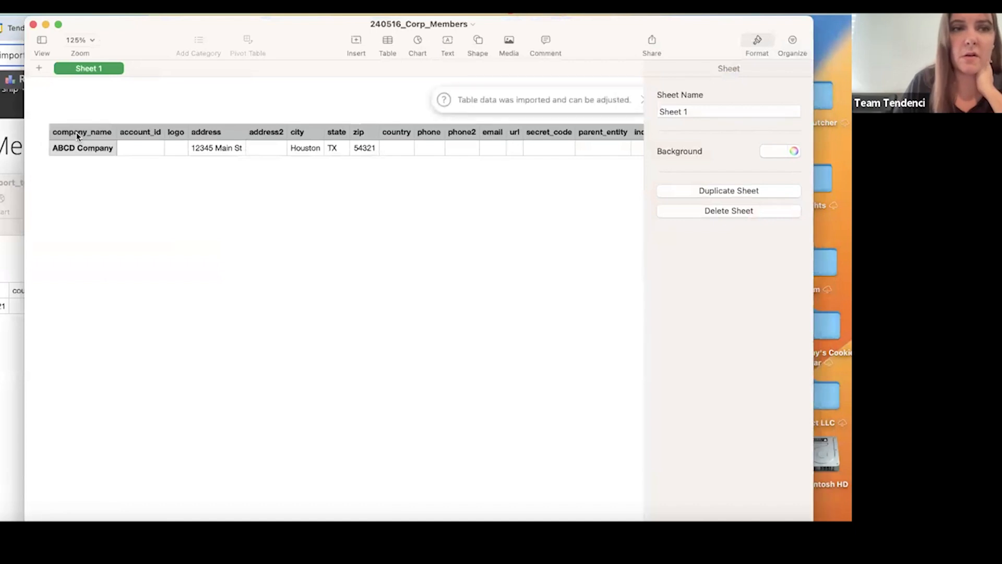
{"action": "left_click", "coordinate": [76, 132]}
{"action": "mouse_move", "coordinate": [77, 133]}
{"action": "left_mouse_down"}
{"action": "mouse_move", "coordinate": [105, 142]}
{"action": "mouse_move", "coordinate": [80, 131]}
{"action": "left_mouse_up"}
{"action": "left_click", "coordinate": [38, 132]}
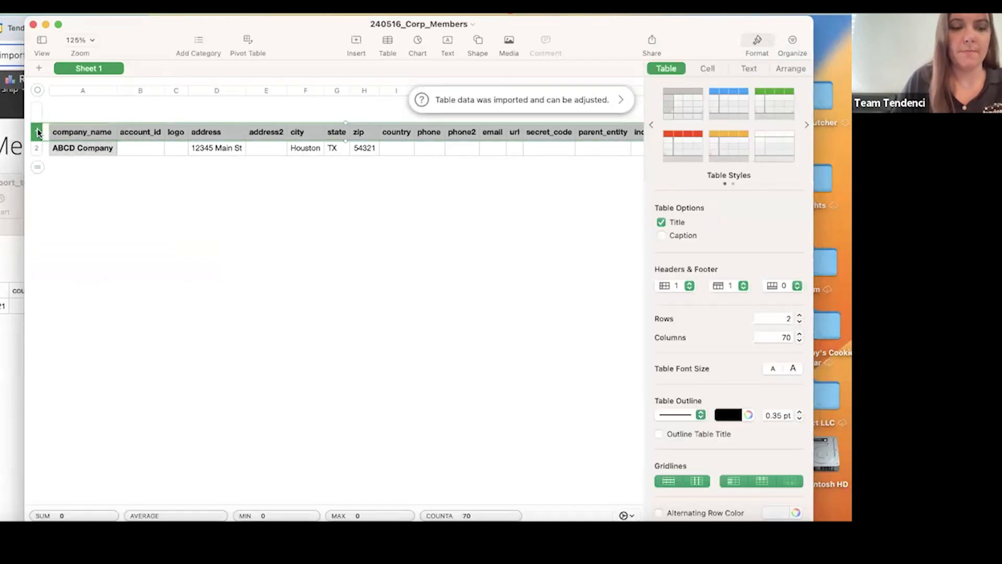
{"action": "left_click", "coordinate": [35, 149], "text": "shift"}
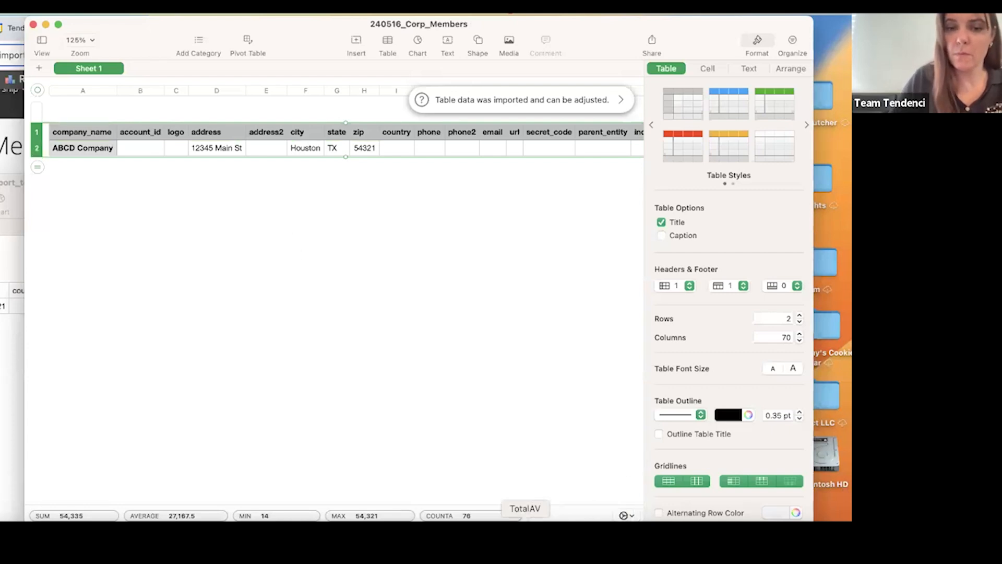
{"action": "left_click", "coordinate": [38, 12]}
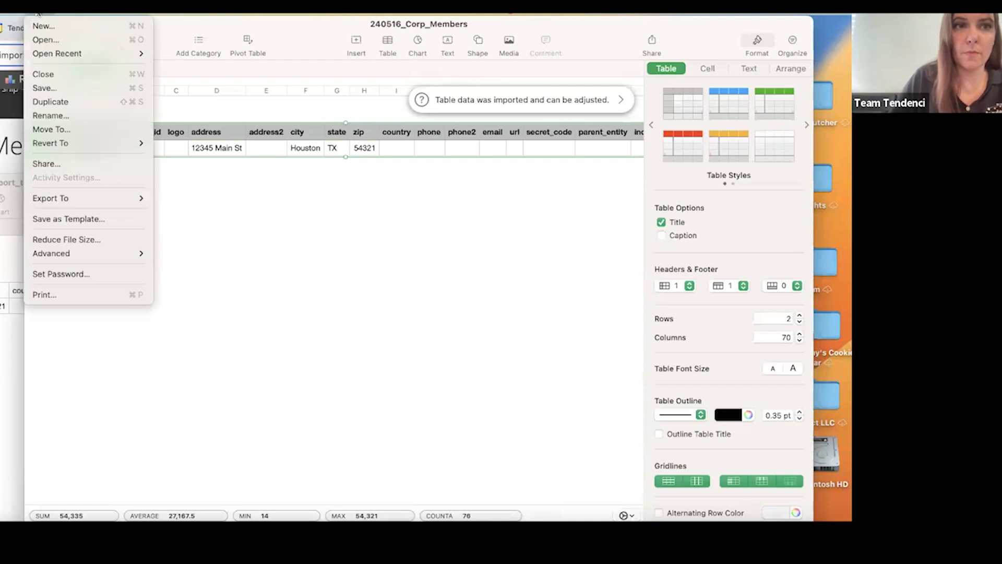
Switch to Microsoft Excel, create a new blank workbook, and paste the copied header and company rows from cell A1.
{"action": "key", "text": "F4"}
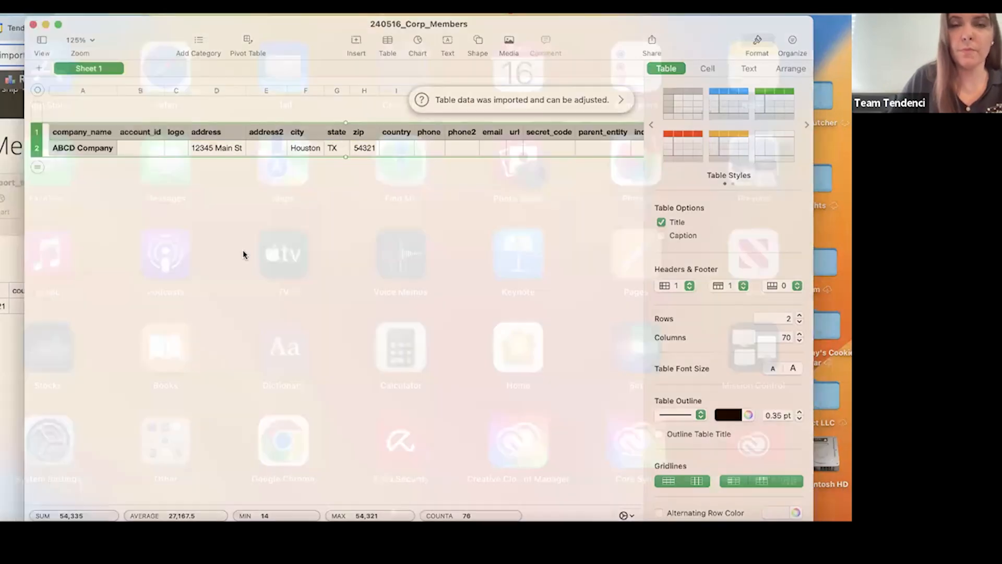
{"action": "left_click", "coordinate": [451, 22]}
{"action": "type", "text": "exc"}
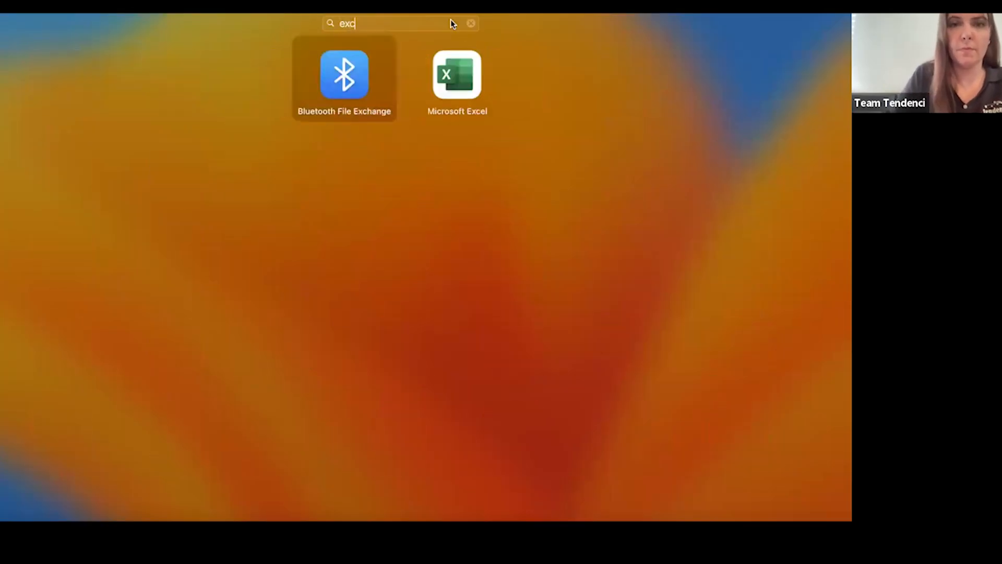
{"action": "left_click", "coordinate": [452, 82]}
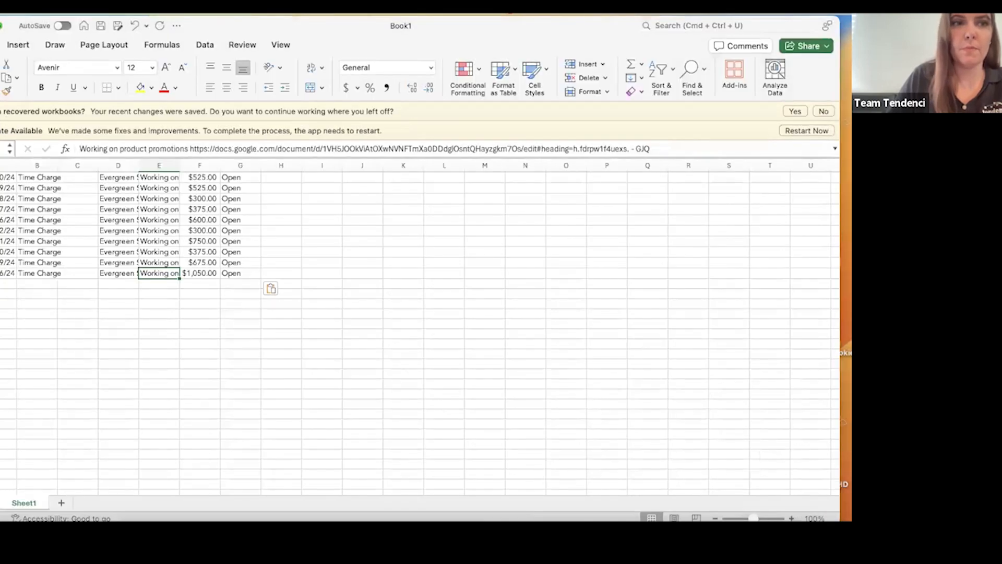
{"action": "left_click", "coordinate": [28, 11]}
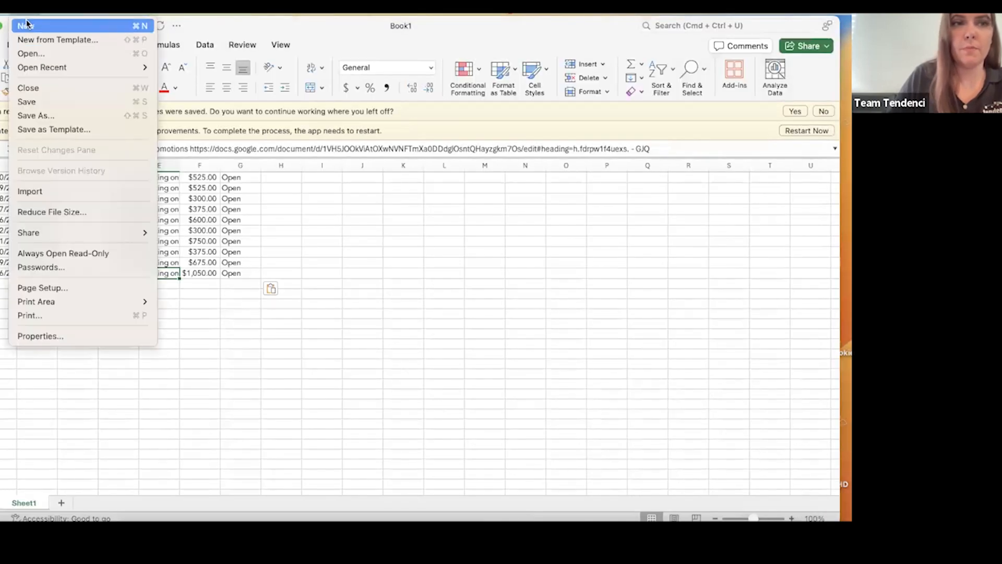
{"action": "left_click", "coordinate": [26, 26]}
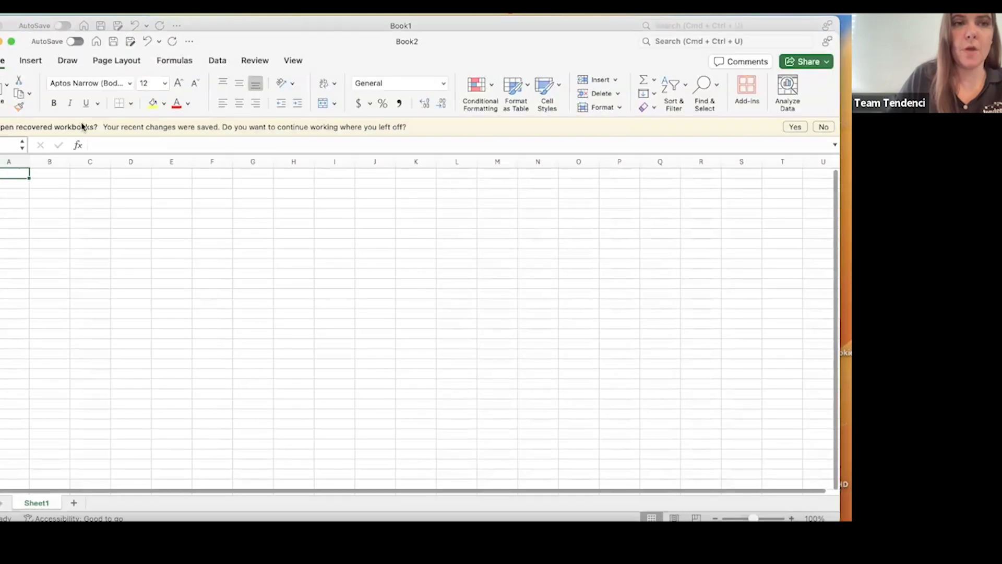
{"action": "key", "text": "super+v"}
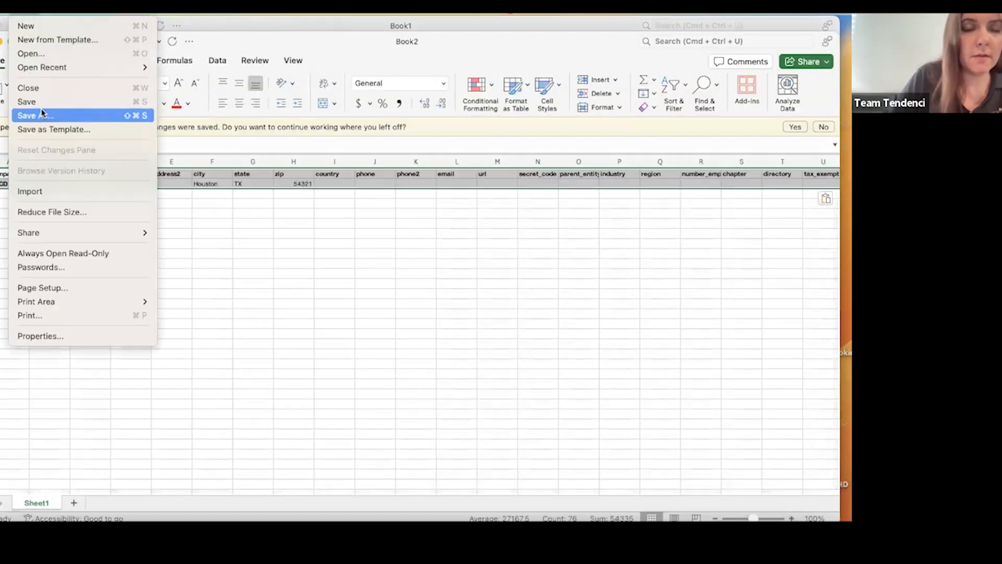
Start saving the new workbook under the file name 240516_corp_memberships.
{"action": "left_click", "coordinate": [43, 115]}
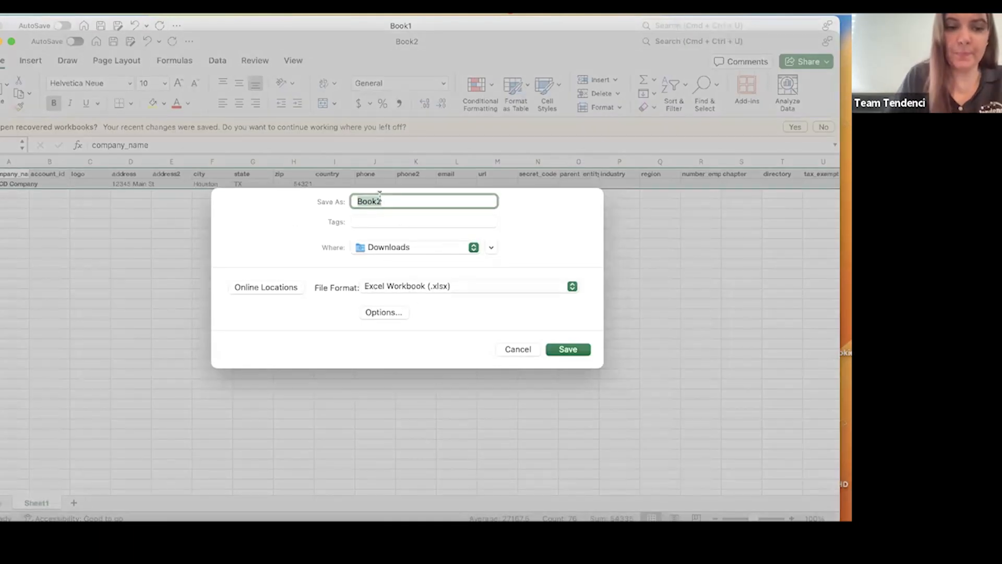
{"action": "type", "text": "240516"}
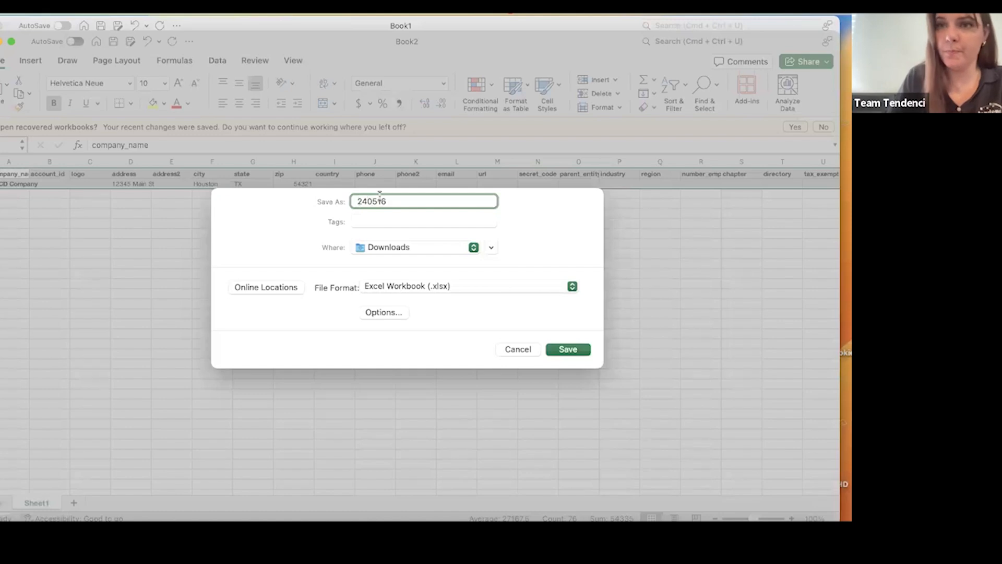
{"action": "type", "text": "_corp_members"}
{"action": "left_click", "coordinate": [395, 246]}
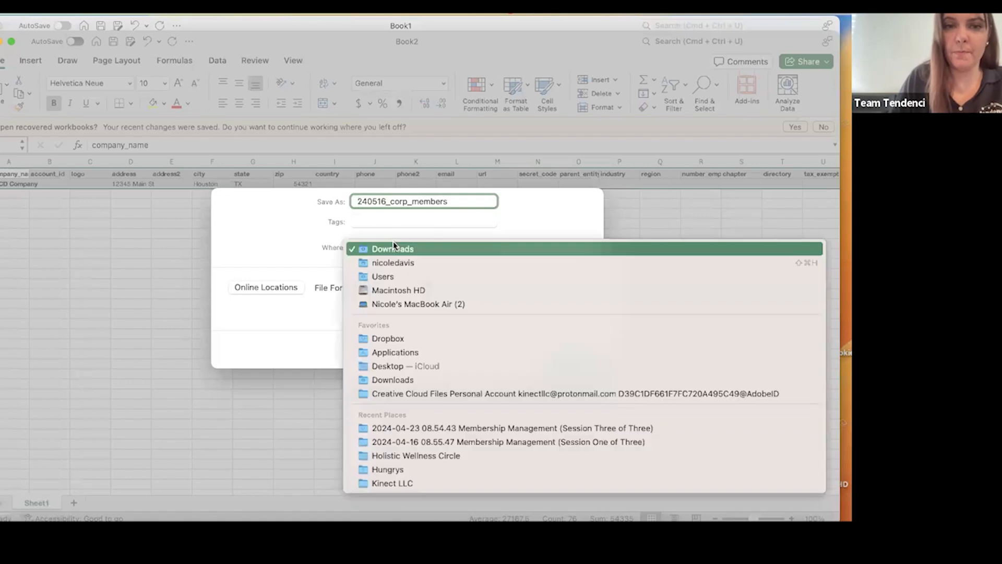
{"action": "left_click", "coordinate": [454, 204]}
{"action": "type", "text": "hips"}
Save the workbook to the iCloud Desktop in CSV UTF-8 (Comma delimited) format.
{"action": "left_click", "coordinate": [388, 247]}
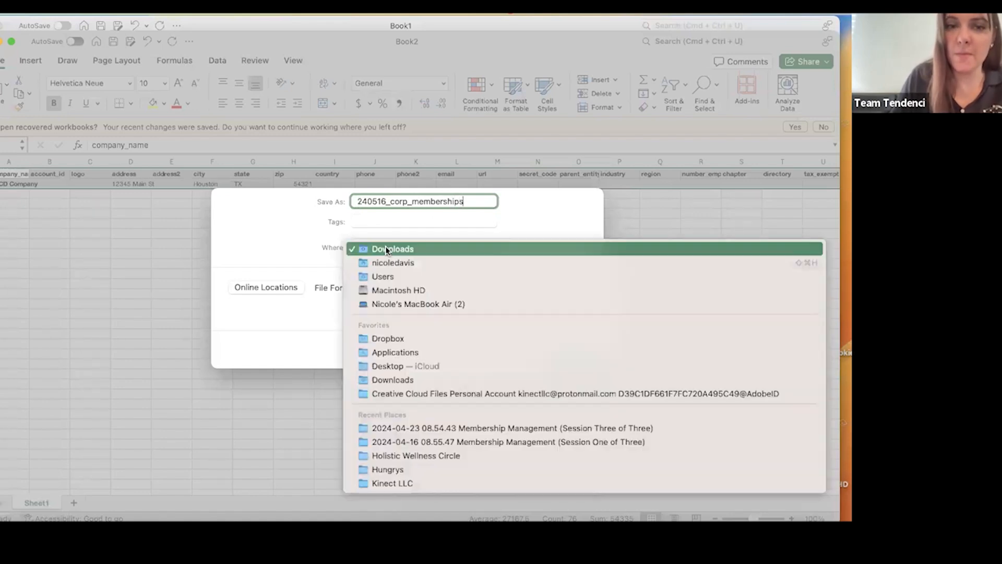
{"action": "left_click", "coordinate": [386, 365]}
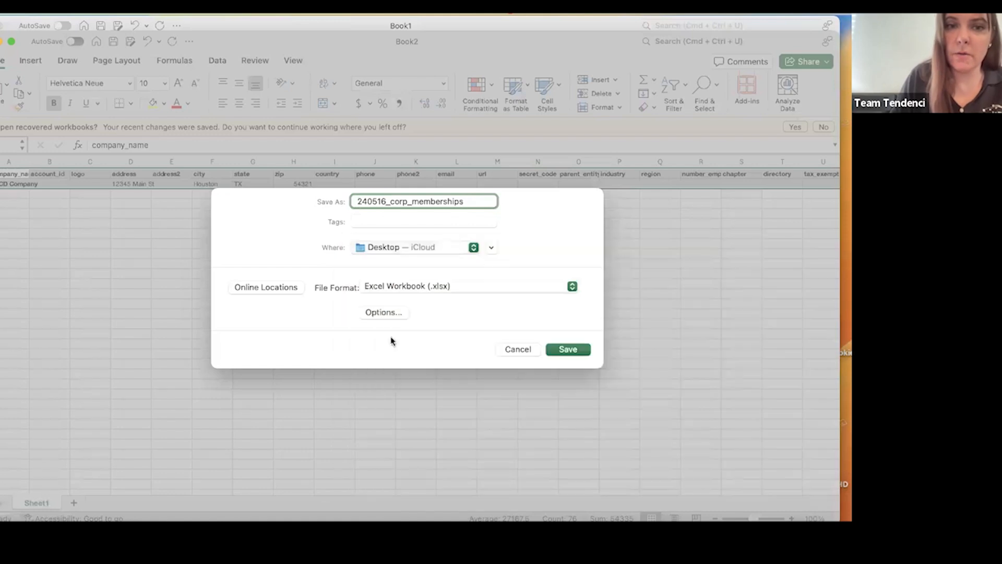
{"action": "left_click", "coordinate": [464, 285]}
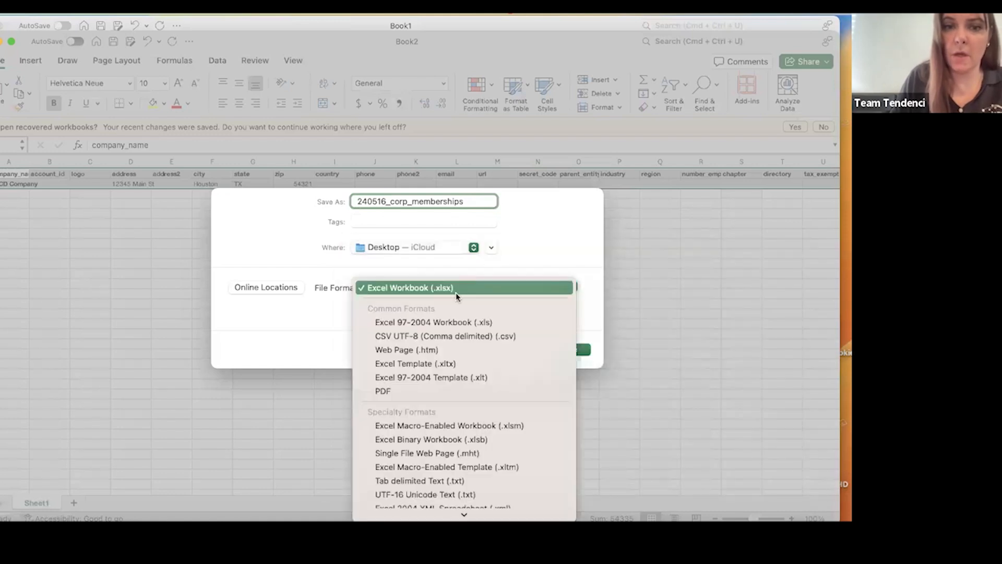
{"action": "left_click", "coordinate": [397, 335]}
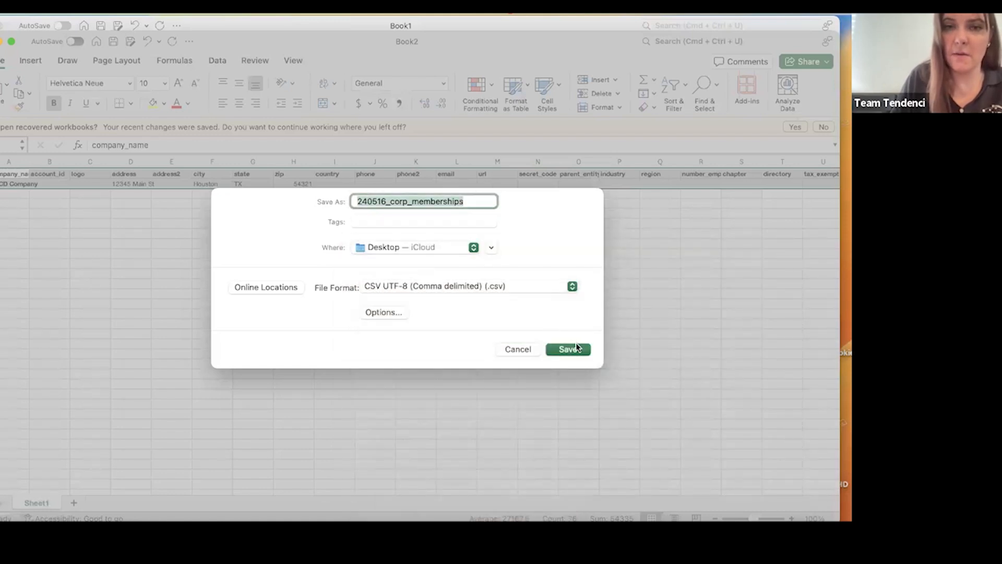
{"action": "left_click", "coordinate": [575, 344]}
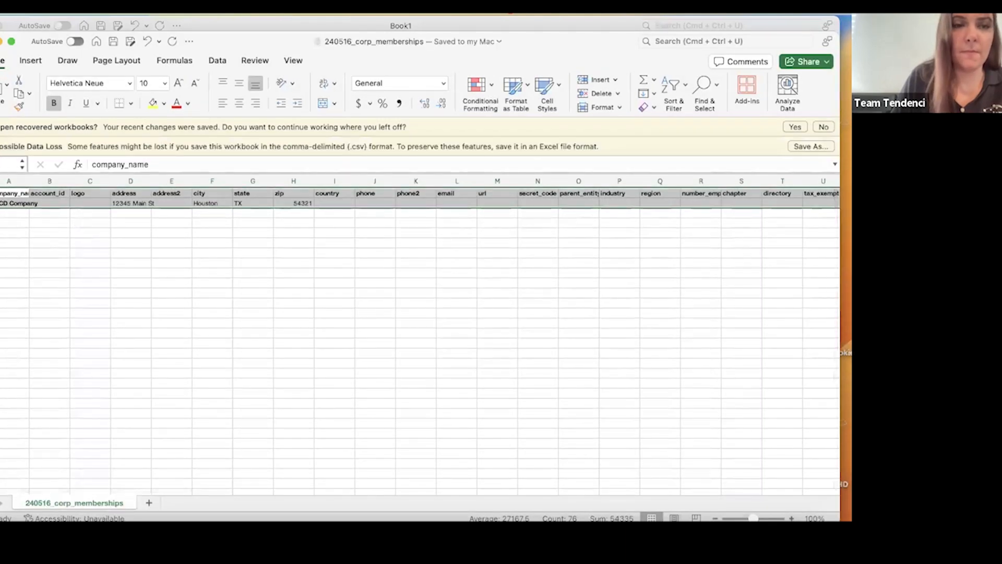
Switch back to Tendenci in the browser, move its window into view, and reopen the corporate membership import page.
{"action": "key", "text": "super+Tab"}
{"action": "left_click_drag", "start_coordinate": [515, 29], "coordinate": [773, 14]}
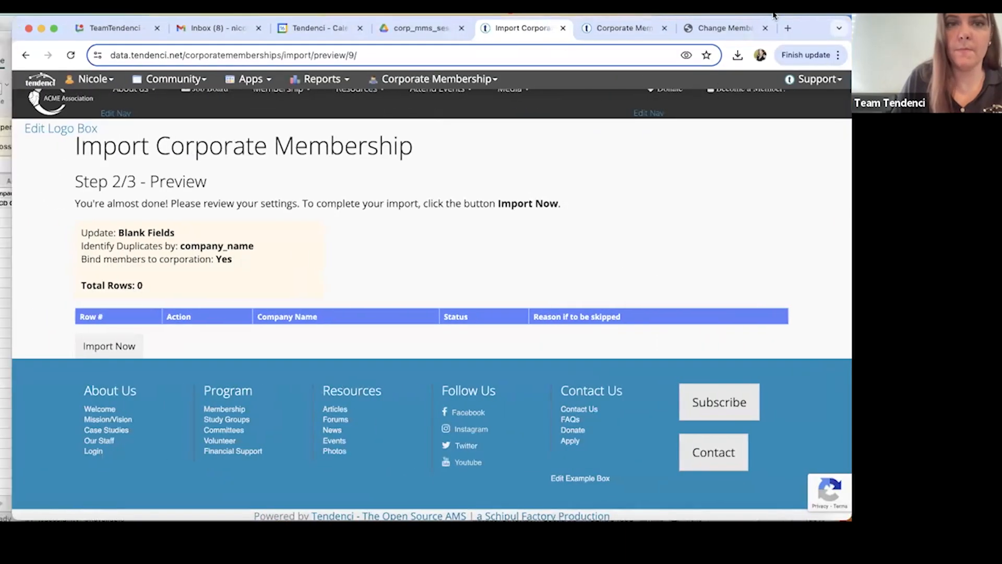
{"action": "left_click", "coordinate": [485, 79]}
{"action": "left_click", "coordinate": [392, 293]}
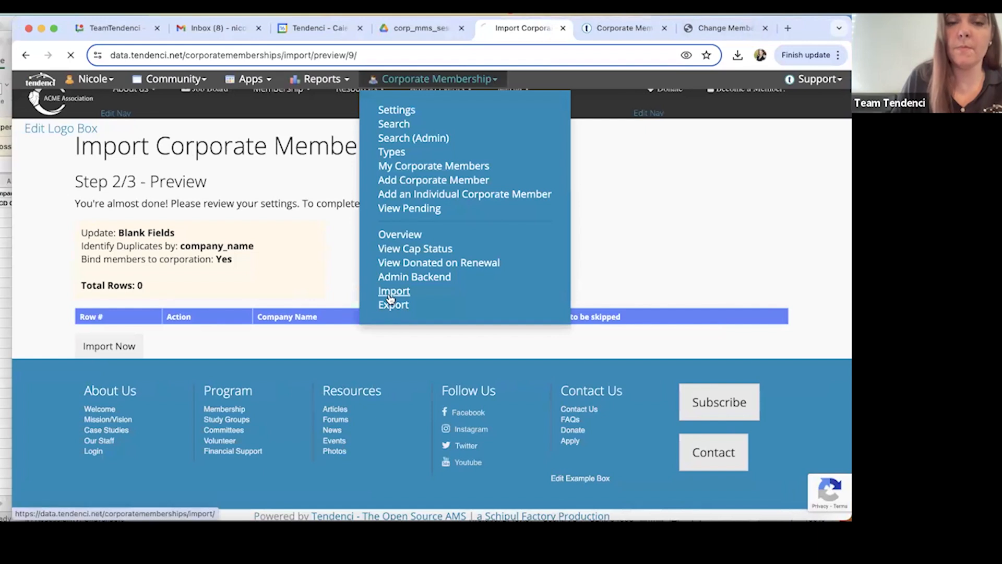
Choose 240516_corp_memberships.csv from the iCloud Desktop as the file to upload.
{"action": "scroll", "coordinate": [434, 306], "scroll_direction": "down", "scroll_amount": 10}
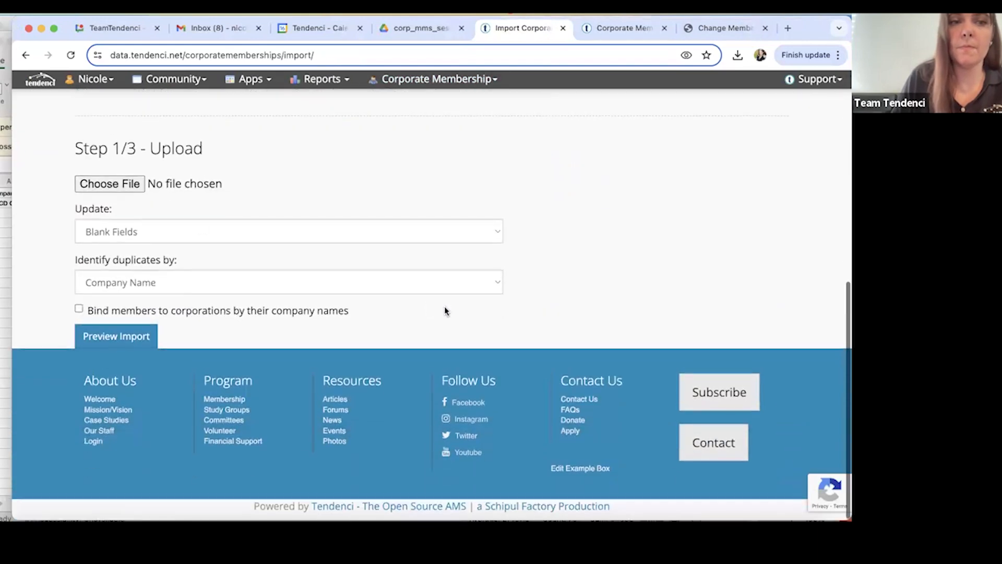
{"action": "left_click", "coordinate": [105, 187]}
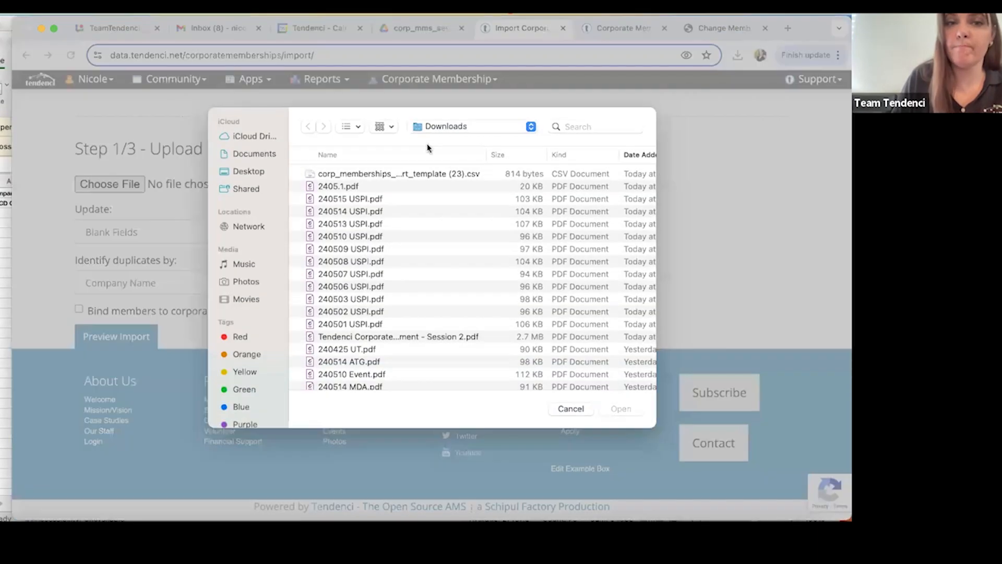
{"action": "scroll", "coordinate": [399, 212], "scroll_direction": "up", "scroll_amount": 2}
{"action": "left_click", "coordinate": [247, 170]}
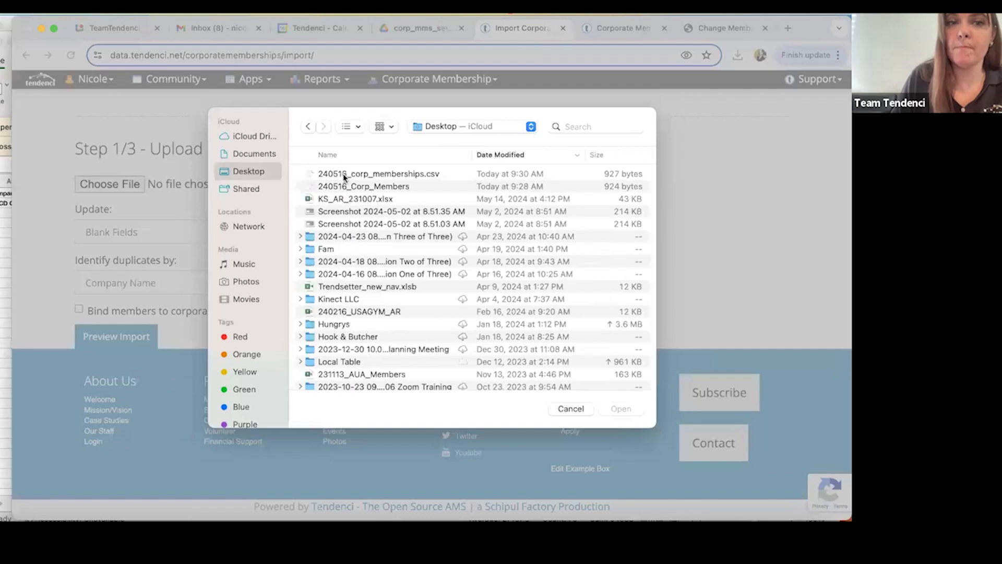
{"action": "double_click", "coordinate": [399, 175]}
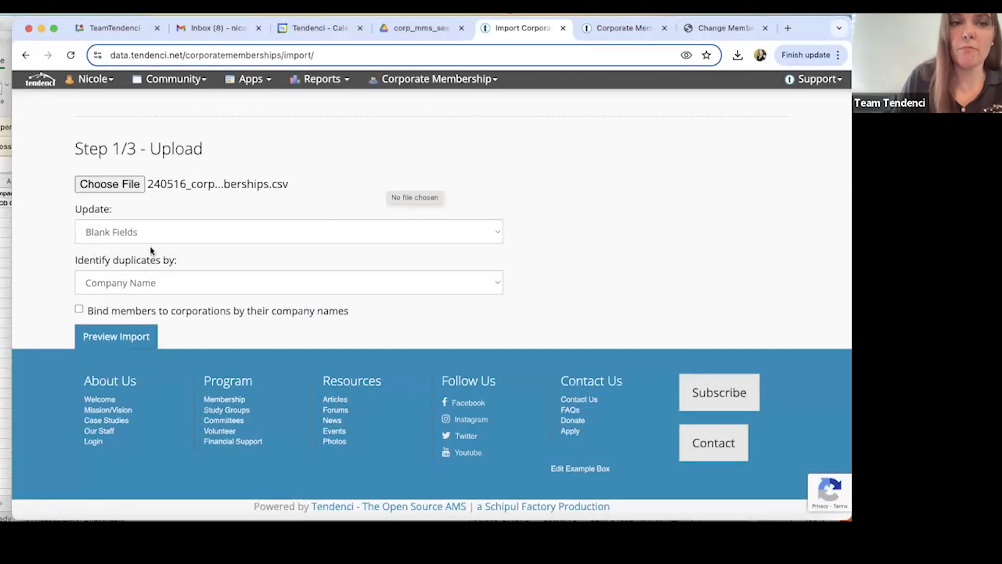
Preview the import with Blank Fields updates and Company Name as the duplicate identifier, and run it.
{"action": "left_click", "coordinate": [100, 334]}
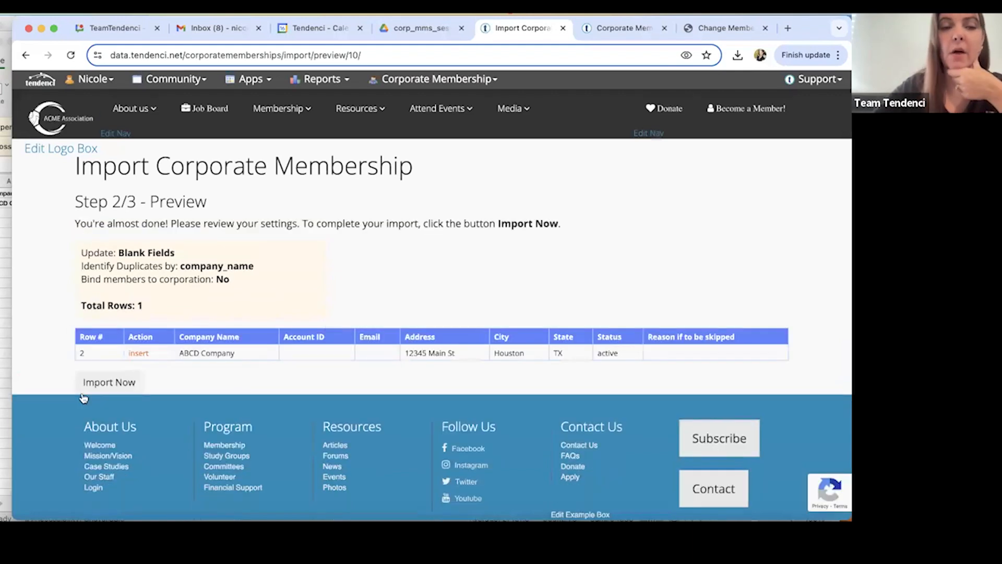
{"action": "left_click", "coordinate": [117, 389]}
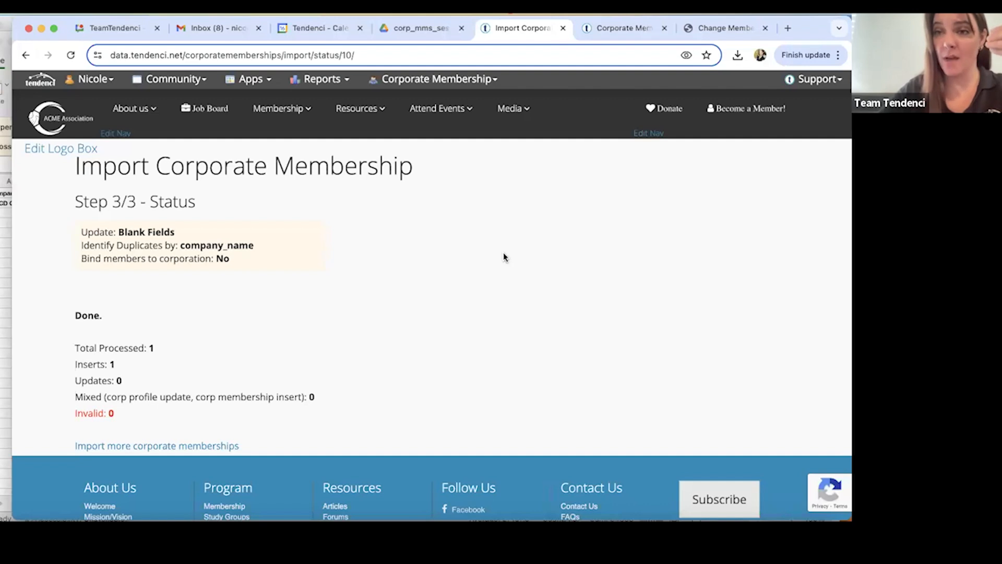
Switch to the Session 2 PDF guide in Google Drive and view the corporate membership imports section.
{"action": "left_click", "coordinate": [412, 32]}
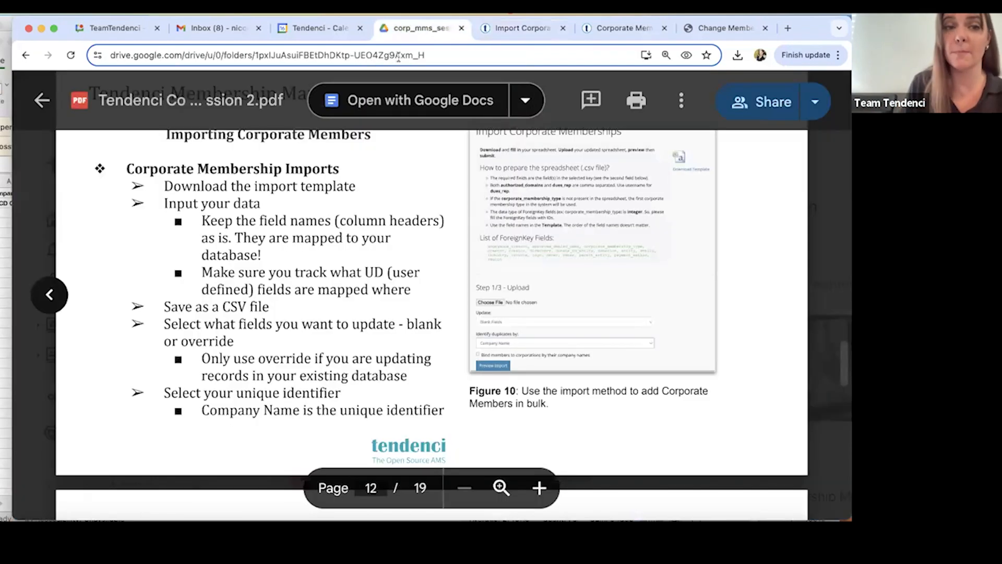
Read the PDF guide from the corporate membership imports section through the binding methods for importing individual members of an organization.
{"action": "scroll", "coordinate": [340, 280], "scroll_direction": "down", "scroll_amount": 1}
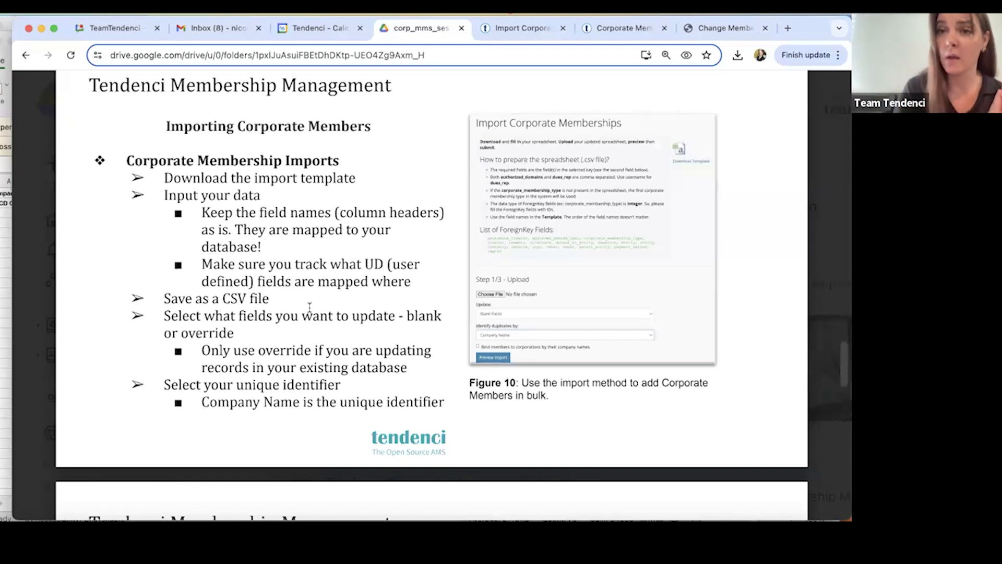
{"action": "scroll", "coordinate": [309, 306], "scroll_direction": "down", "scroll_amount": 3}
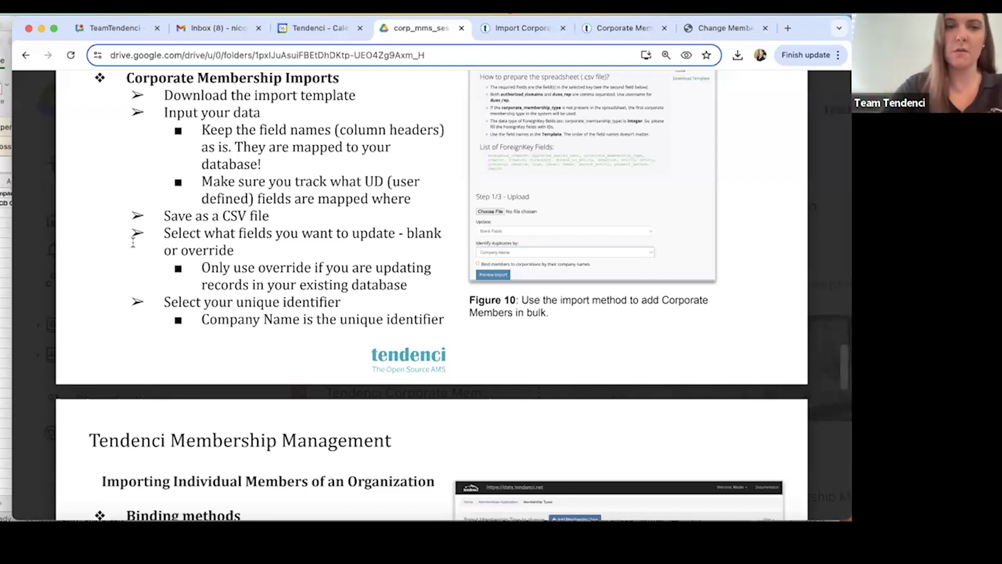
{"action": "scroll", "coordinate": [311, 333], "scroll_direction": "down", "scroll_amount": 1}
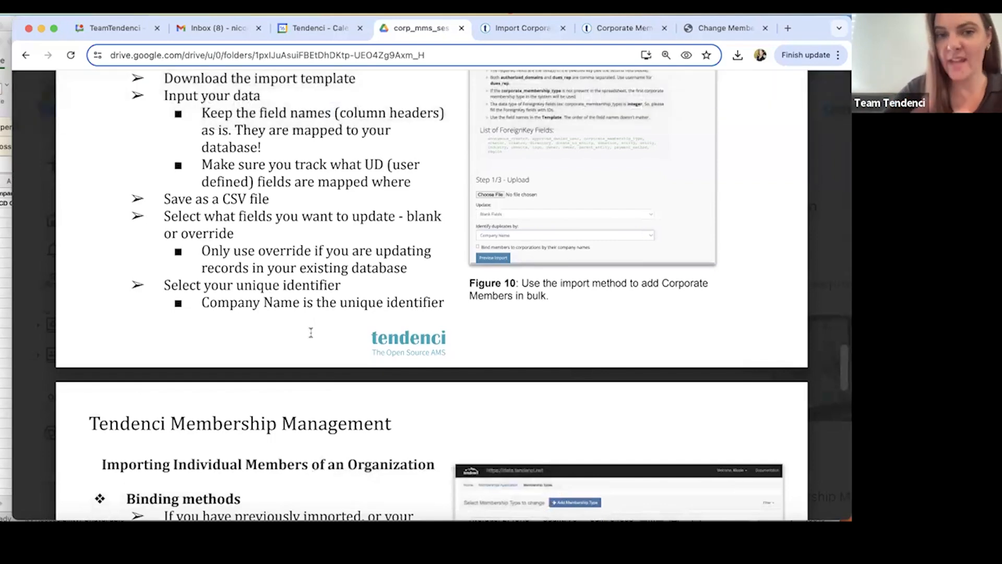
{"action": "scroll", "coordinate": [311, 332], "scroll_direction": "down", "scroll_amount": 8}
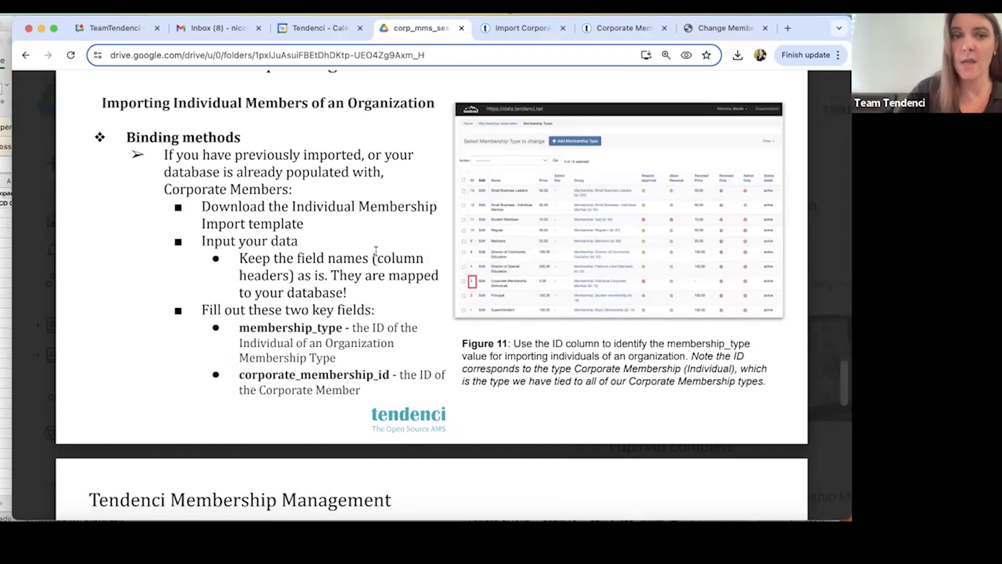
Return to Tendenci and open the individual membership import page from the Members area.
{"action": "left_click", "coordinate": [525, 29]}
{"action": "scroll", "coordinate": [88, 209], "scroll_direction": "up", "scroll_amount": 1}
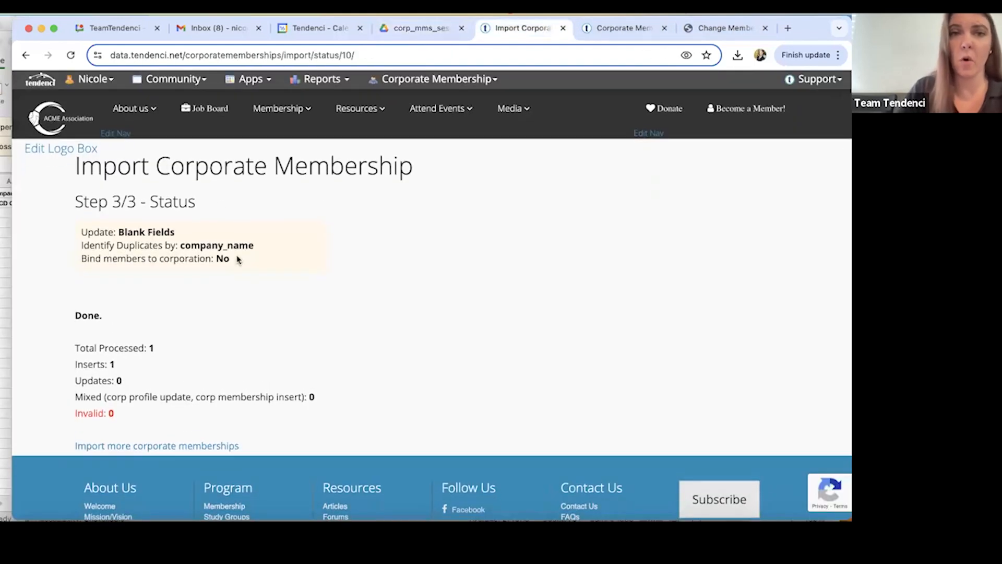
{"action": "left_click", "coordinate": [184, 81]}
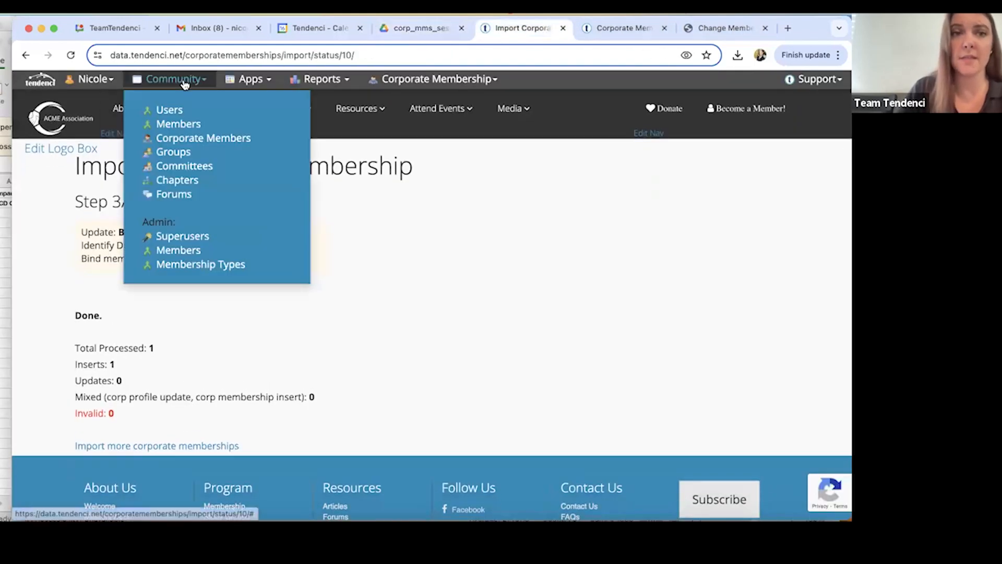
{"action": "left_click", "coordinate": [176, 127]}
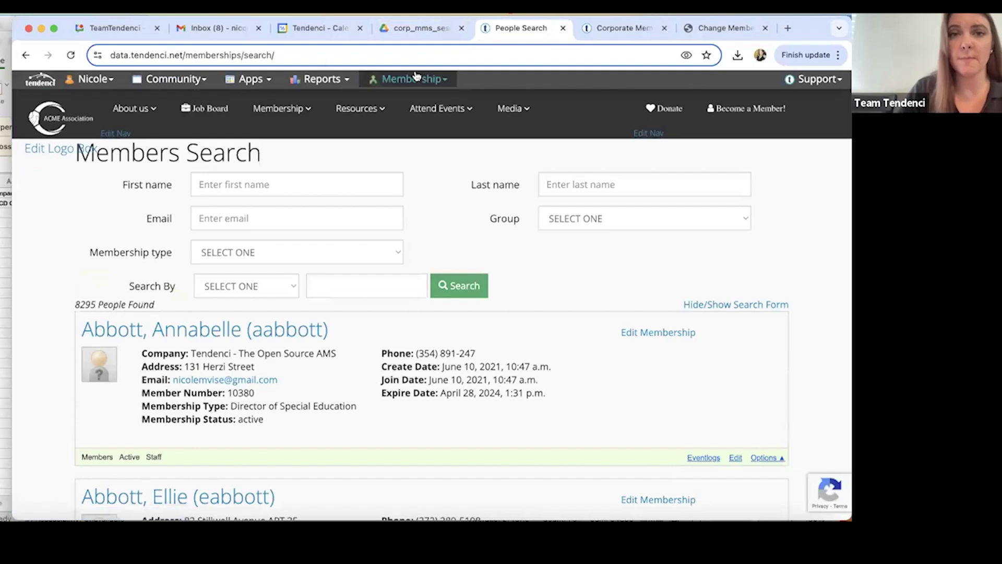
{"action": "left_click", "coordinate": [410, 79]}
{"action": "left_click", "coordinate": [400, 180]}
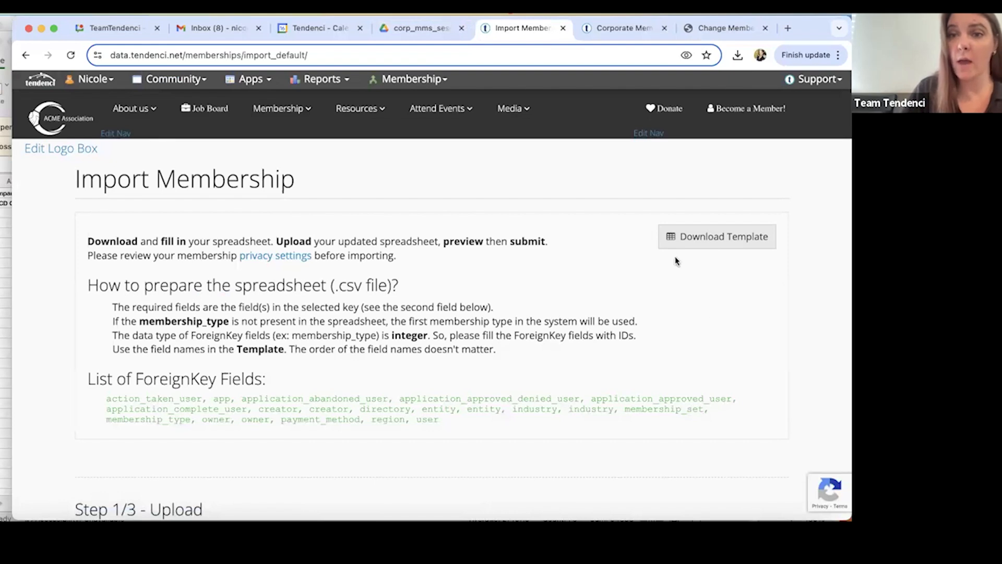
Download the membership import template, open it in Numbers, and add a row below the header row.
{"action": "left_click", "coordinate": [681, 239]}
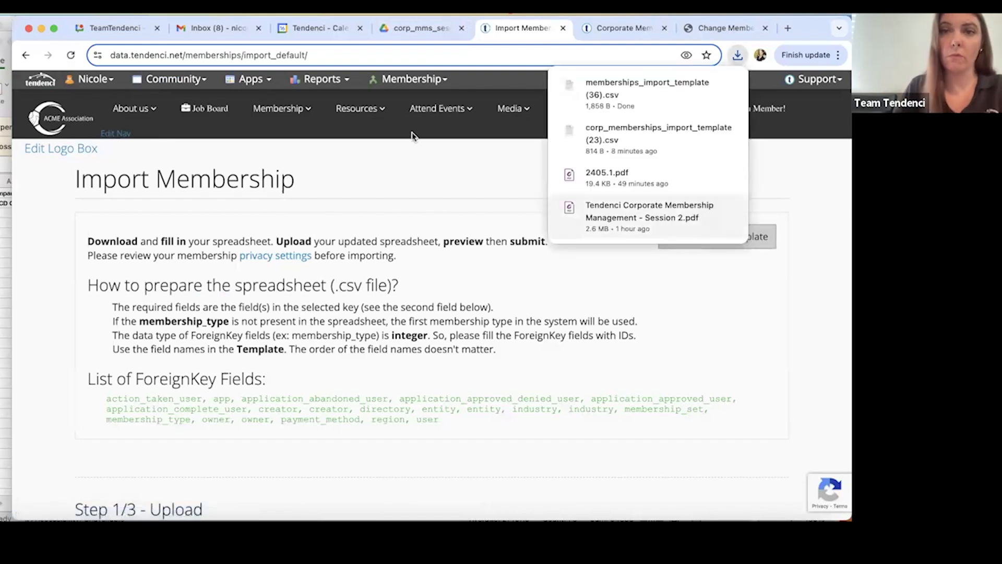
{"action": "left_click", "coordinate": [612, 107]}
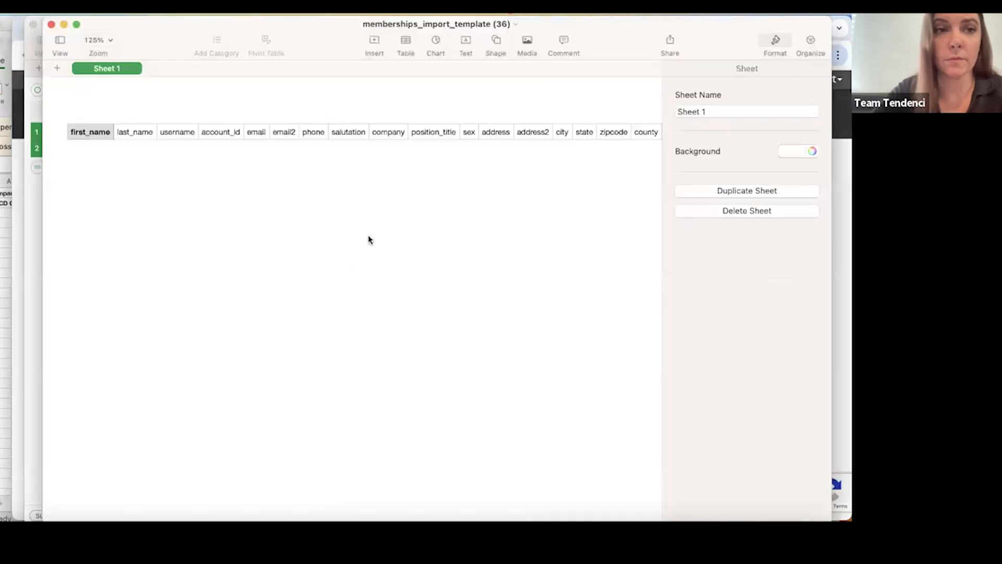
{"action": "left_click", "coordinate": [87, 138]}
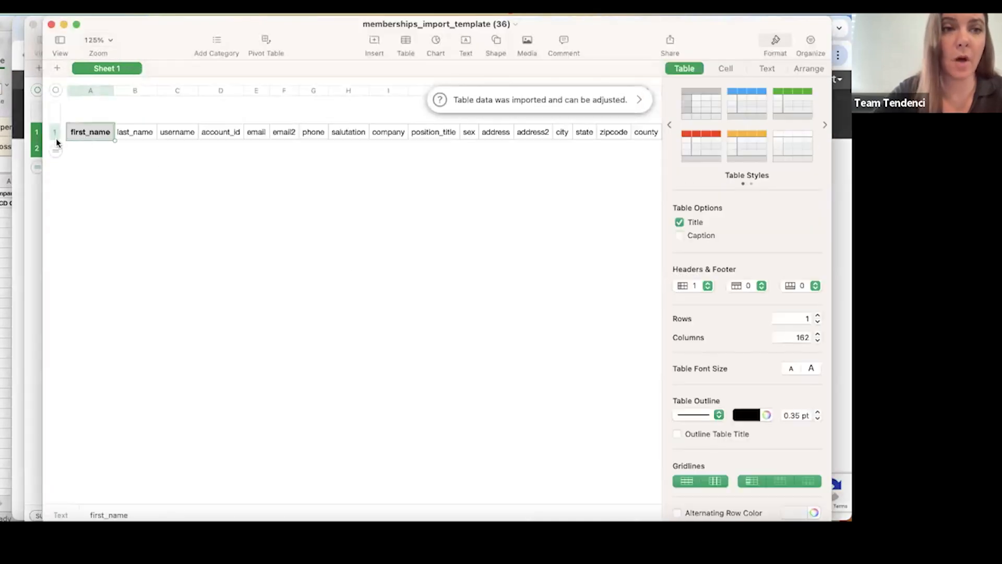
{"action": "right_click", "coordinate": [70, 132]}
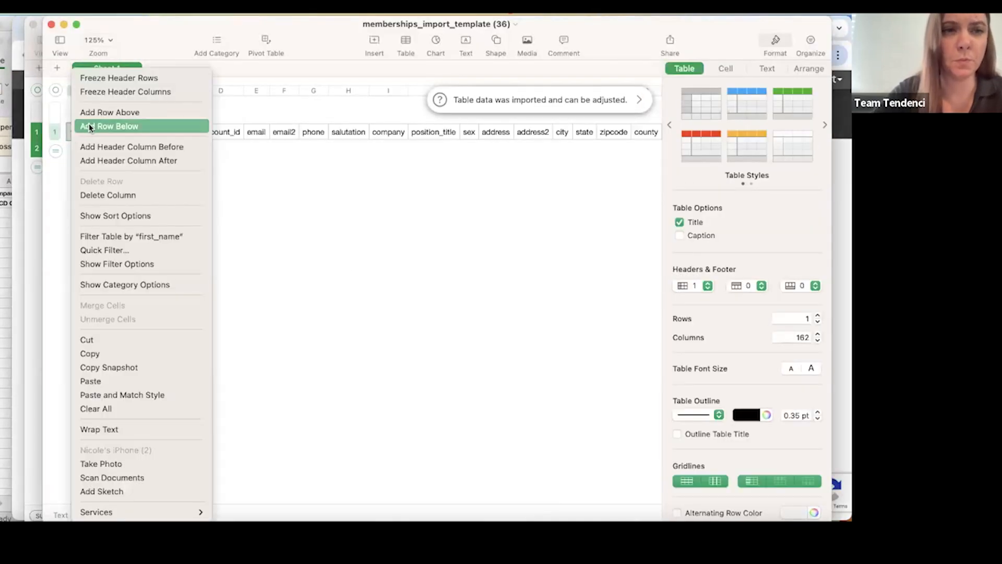
{"action": "left_click", "coordinate": [90, 127]}
Enter the member's first name and last name in row 2 of the template.
{"action": "left_click", "coordinate": [93, 149]}
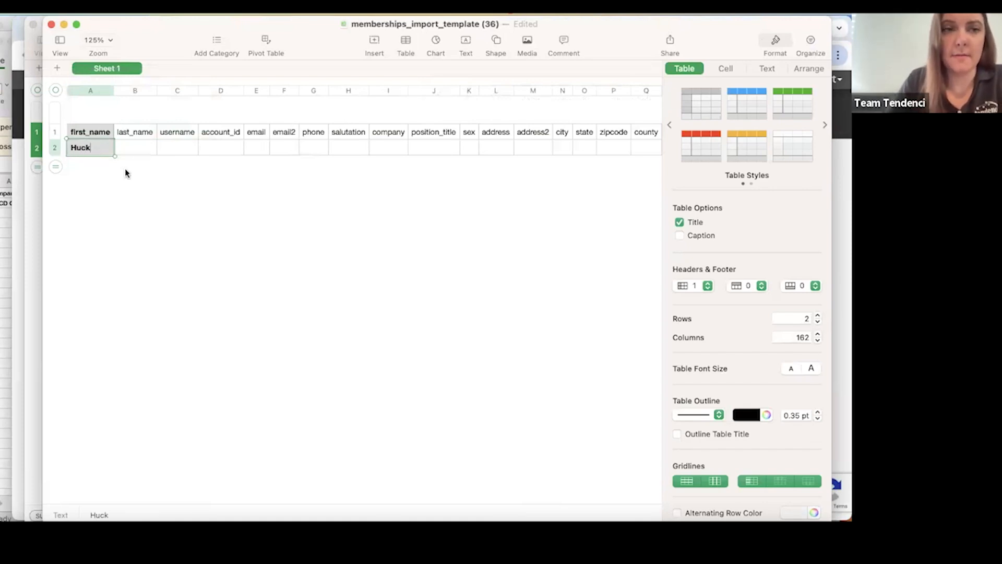
{"action": "left_click", "coordinate": [125, 148]}
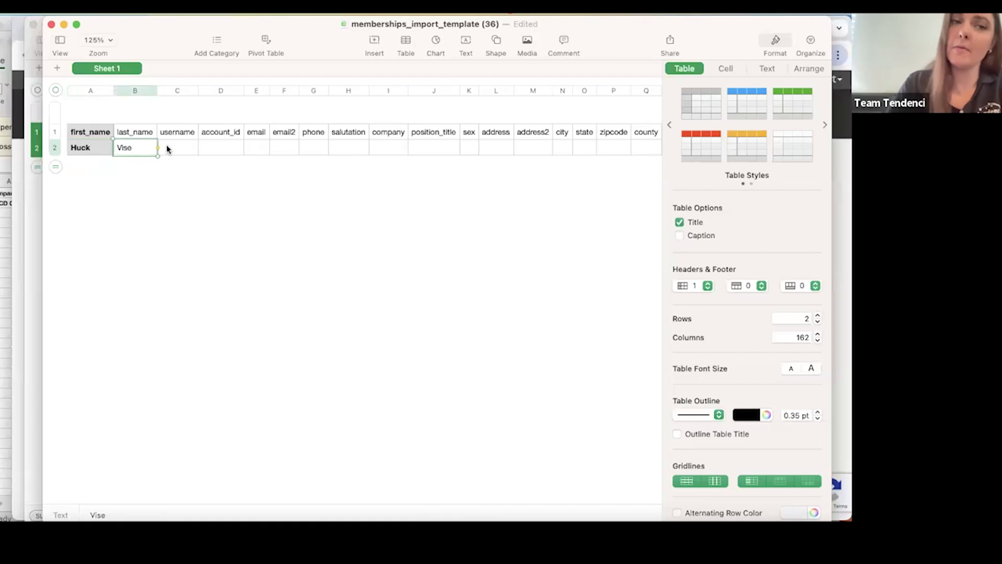
Fill in the member's username in row 2, overriding the autocorrected spelling.
{"action": "left_click", "coordinate": [167, 148]}
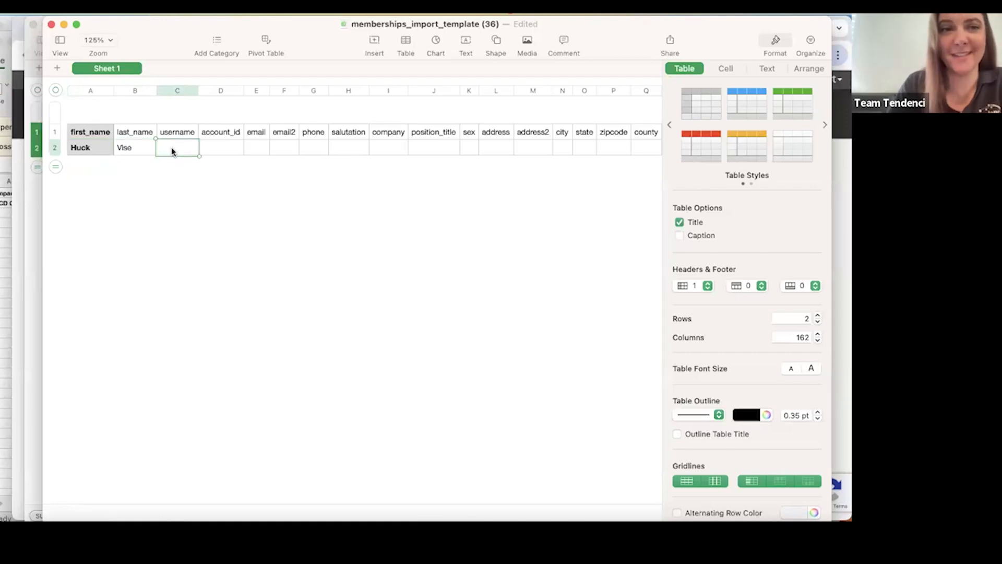
{"action": "scroll", "coordinate": [172, 152], "scroll_direction": "right", "scroll_amount": 2}
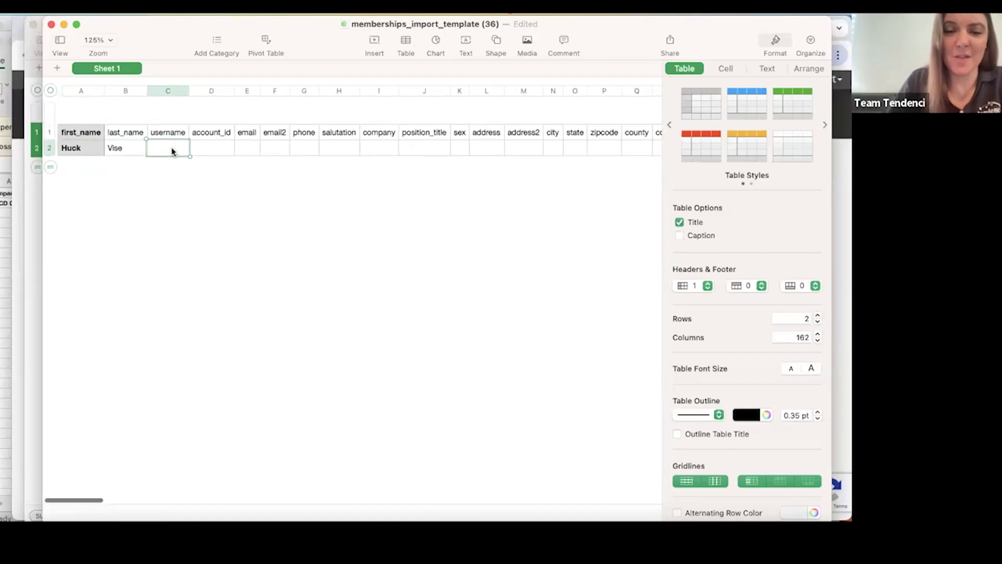
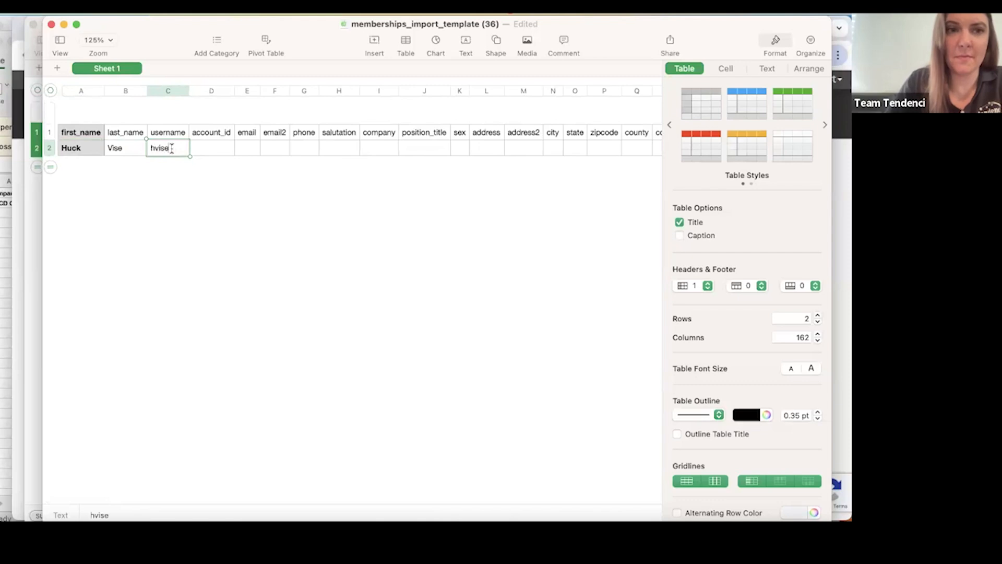
{"action": "left_click", "coordinate": [206, 151]}
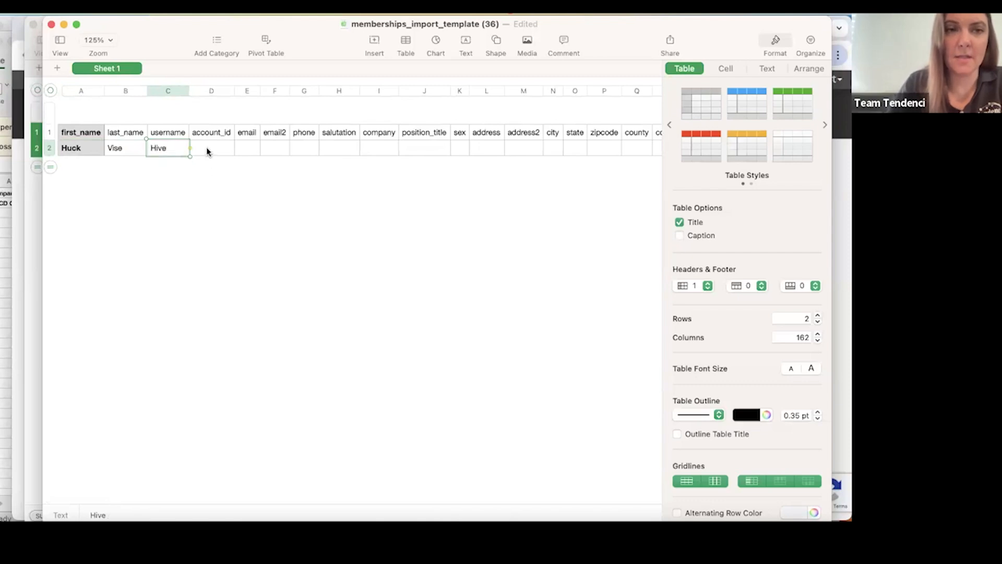
{"action": "double_click", "coordinate": [175, 150]}
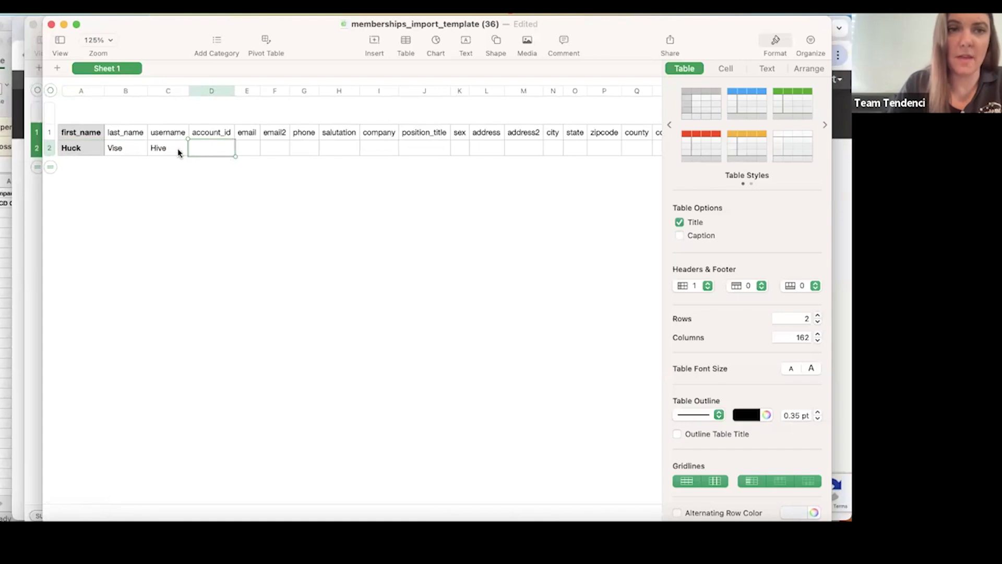
{"action": "double_click", "coordinate": [178, 149]}
{"action": "double_click", "coordinate": [178, 148]}
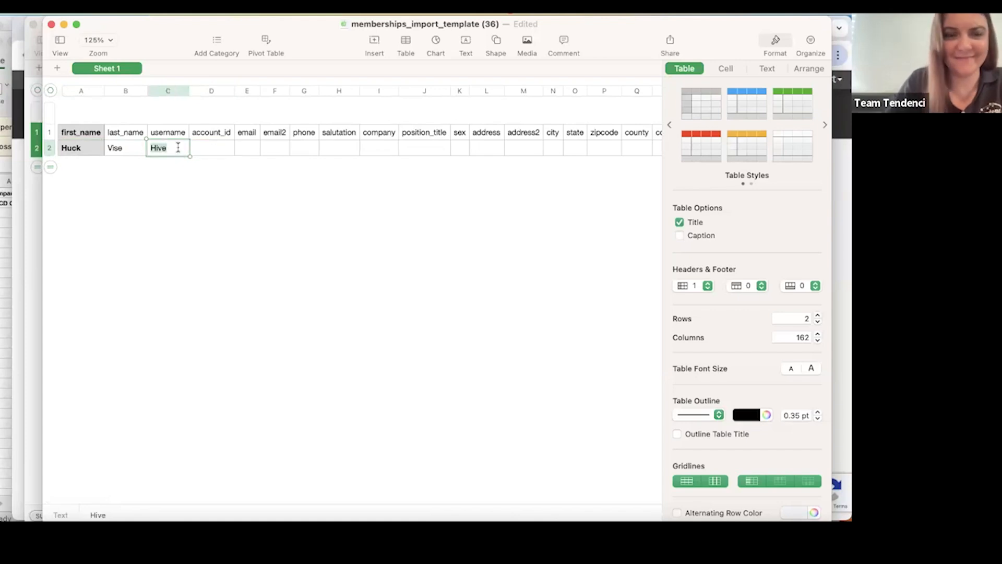
{"action": "type", "text": "hvis"}
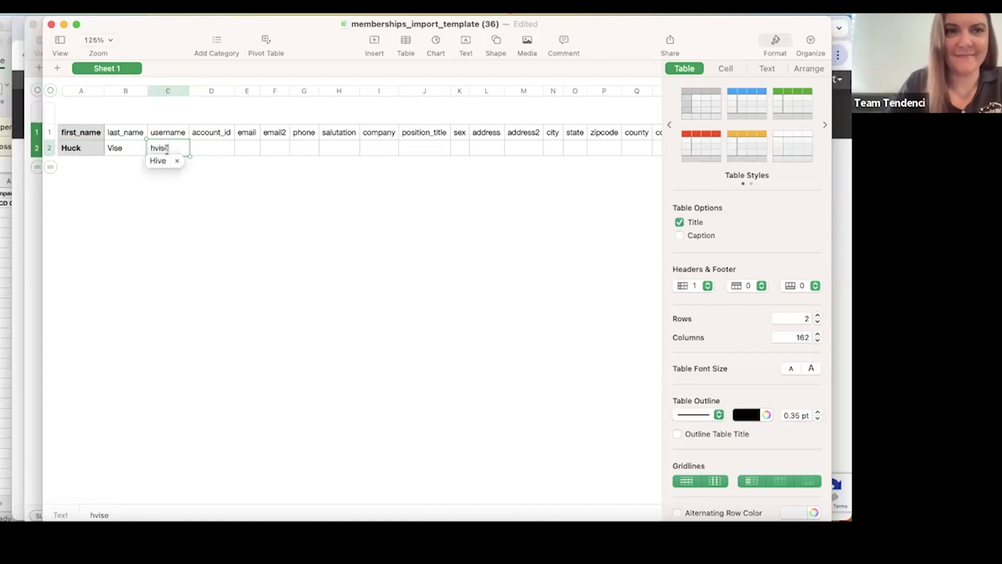
{"action": "left_click", "coordinate": [177, 161]}
{"action": "left_click", "coordinate": [206, 145]}
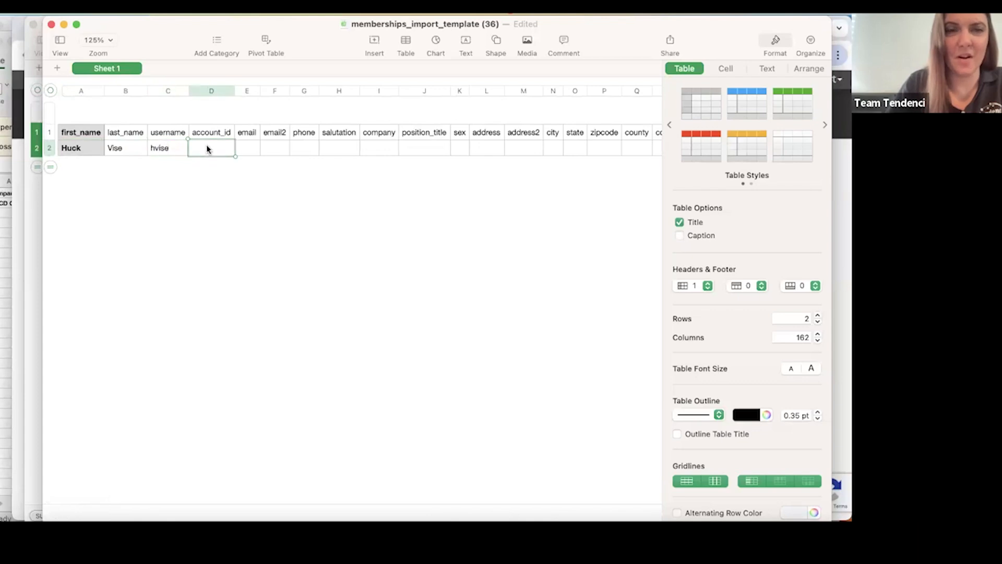
Enter the member's email address in row 2 and widen the email column to fit it.
{"action": "left_click", "coordinate": [252, 152]}
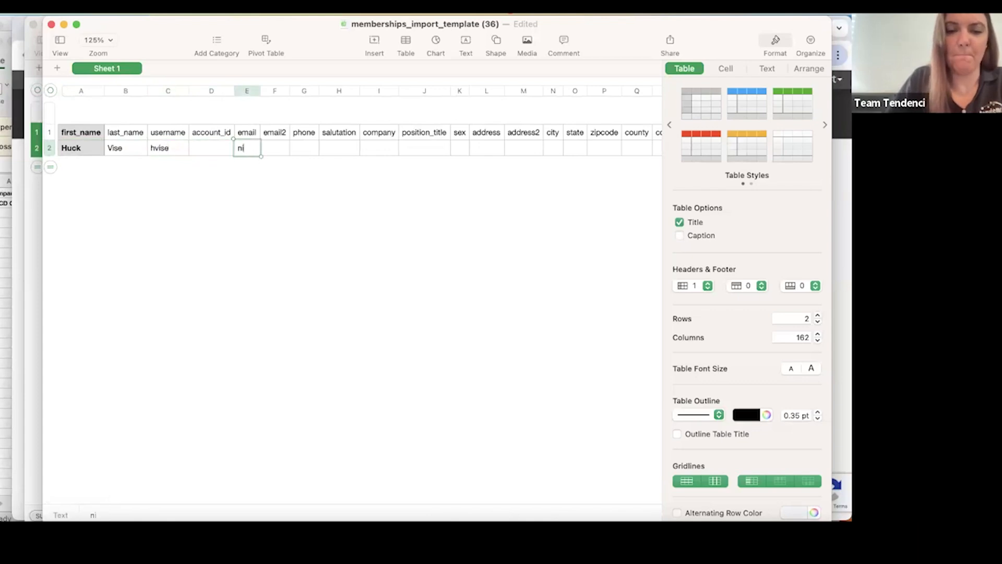
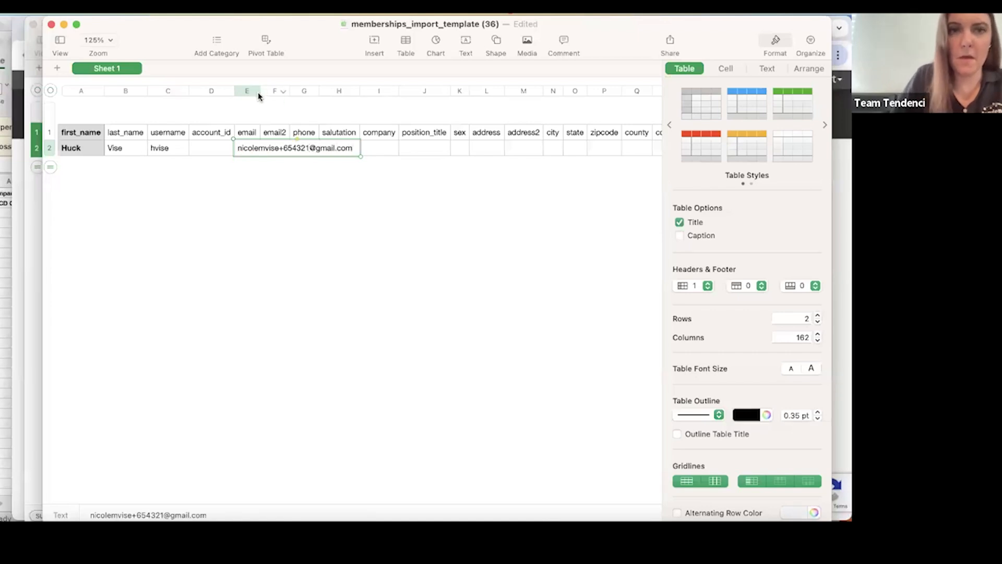
{"action": "left_click_drag", "start_coordinate": [259, 91], "coordinate": [371, 91]}
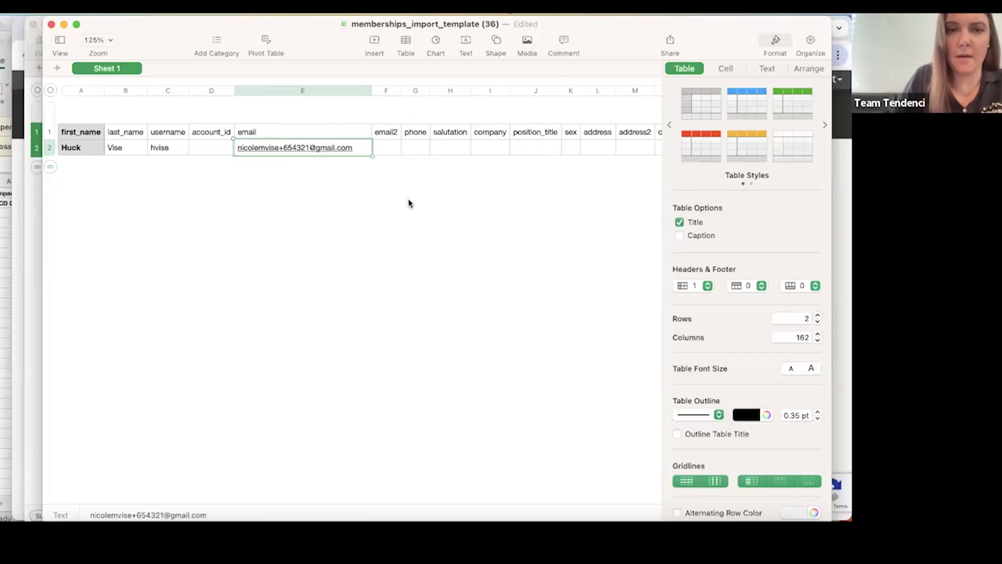
Close the 240516_Corp_Members spreadsheet and switch back to the Import Membership page in the browser.
{"action": "scroll", "coordinate": [421, 165], "scroll_direction": "left", "scroll_amount": 3}
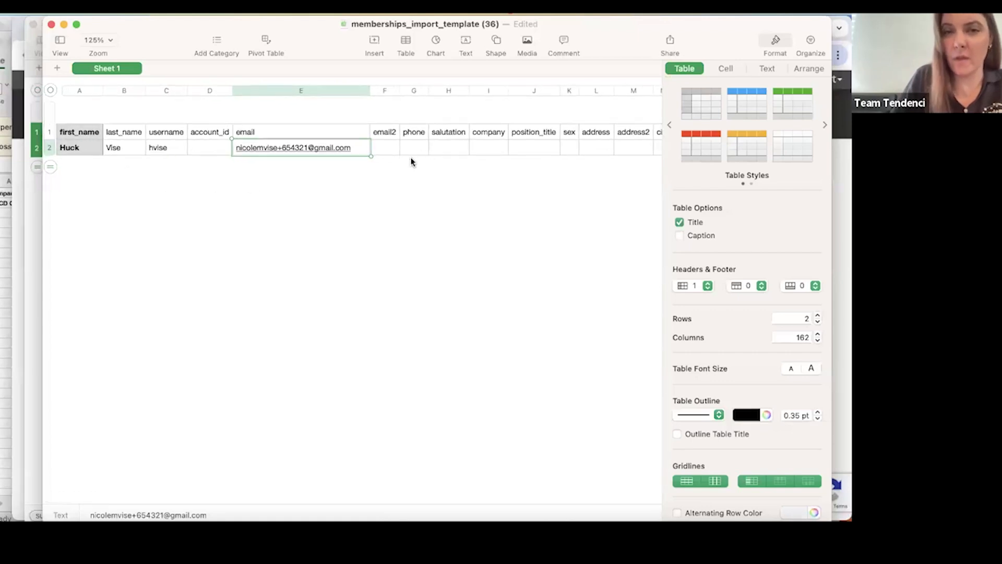
{"action": "scroll", "coordinate": [410, 159], "scroll_direction": "right", "scroll_amount": 5}
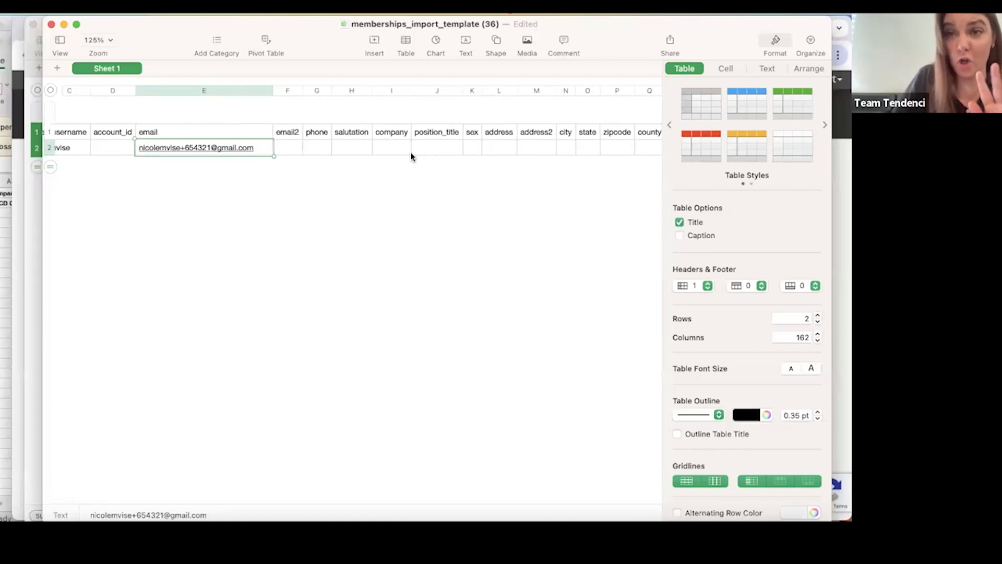
{"action": "scroll", "coordinate": [407, 150], "scroll_direction": "right", "scroll_amount": 3}
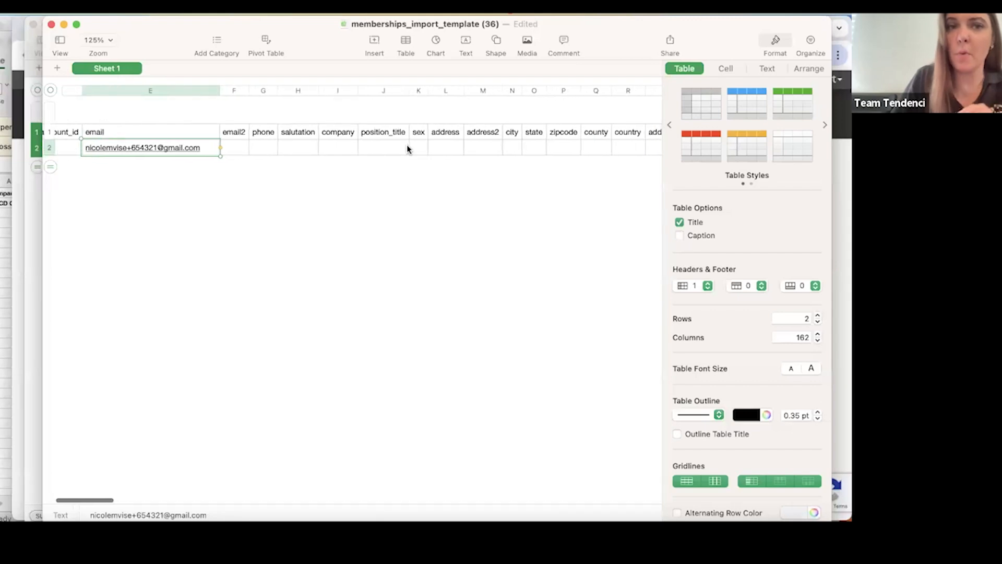
{"action": "scroll", "coordinate": [407, 149], "scroll_direction": "right", "scroll_amount": 8}
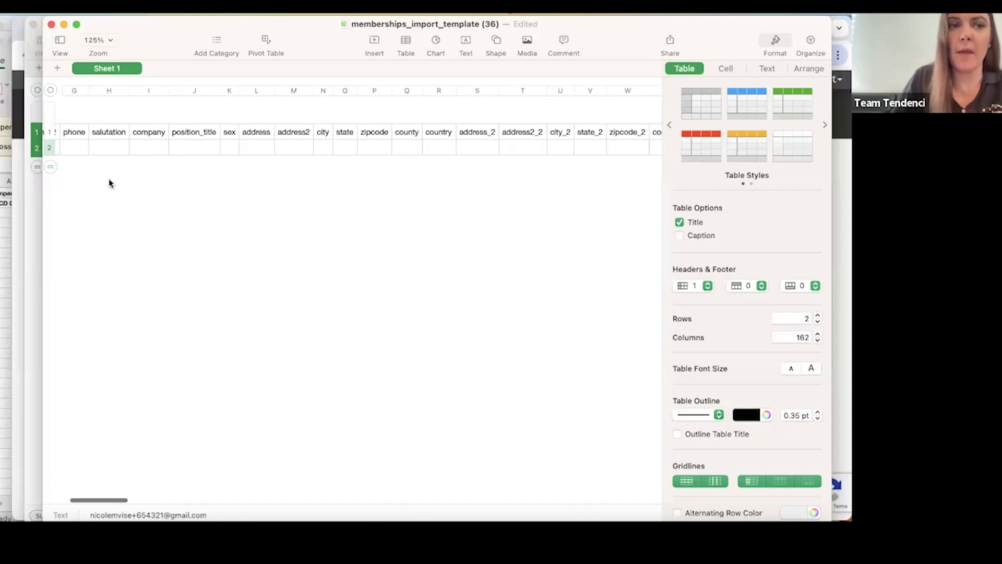
{"action": "left_click", "coordinate": [35, 209]}
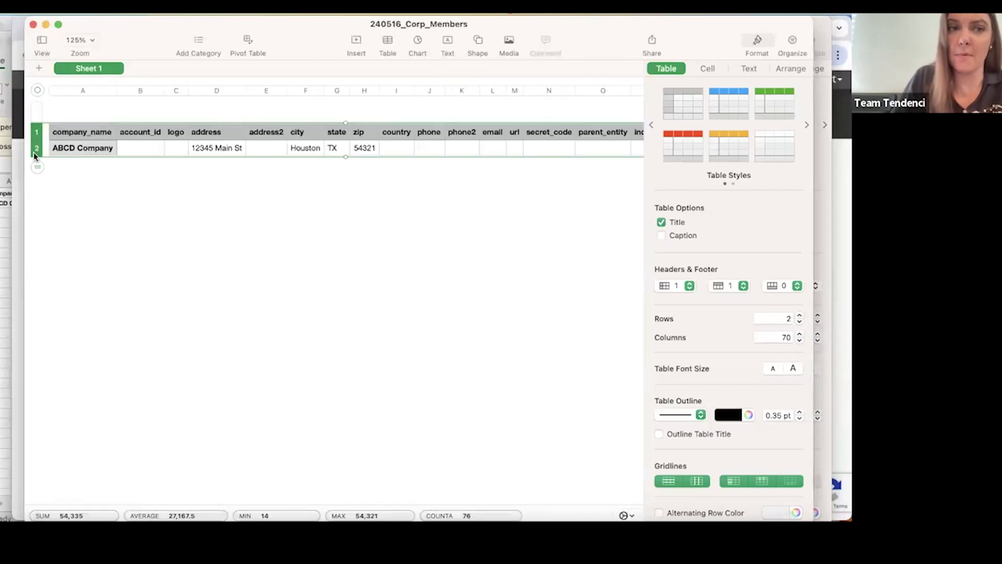
{"action": "left_click", "coordinate": [32, 25]}
{"action": "left_click", "coordinate": [24, 259]}
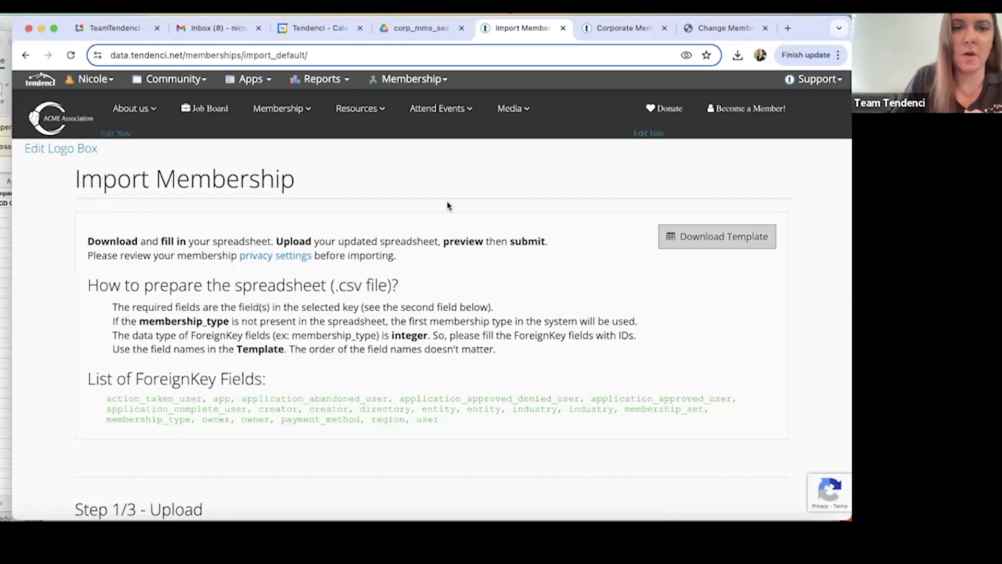
Review the binding methods and key fields in the Session 2 PDF guide, and open data.tendenci.net in a new browser tab.
{"action": "left_click", "coordinate": [418, 28]}
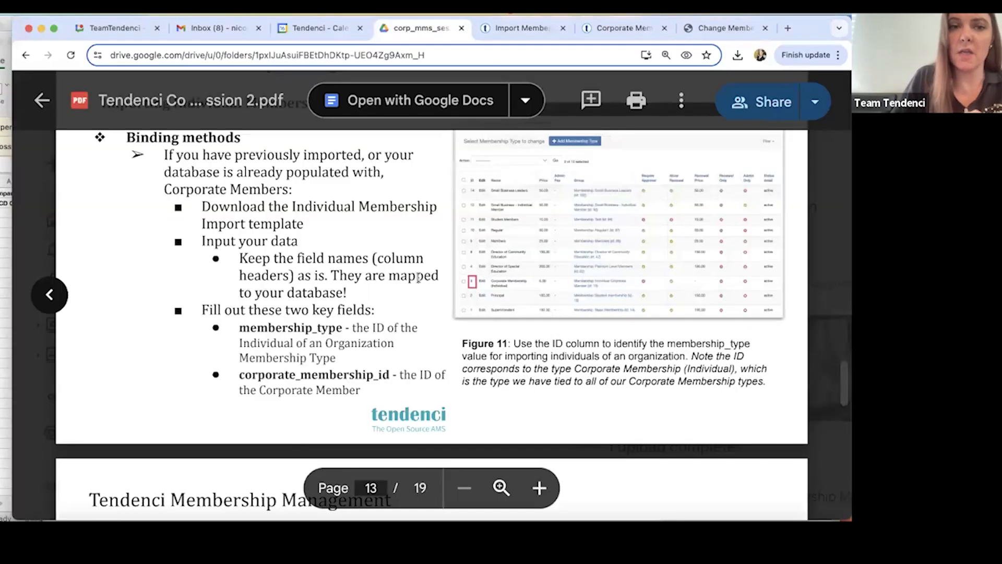
{"action": "scroll", "coordinate": [391, 270], "scroll_direction": "down", "scroll_amount": 2}
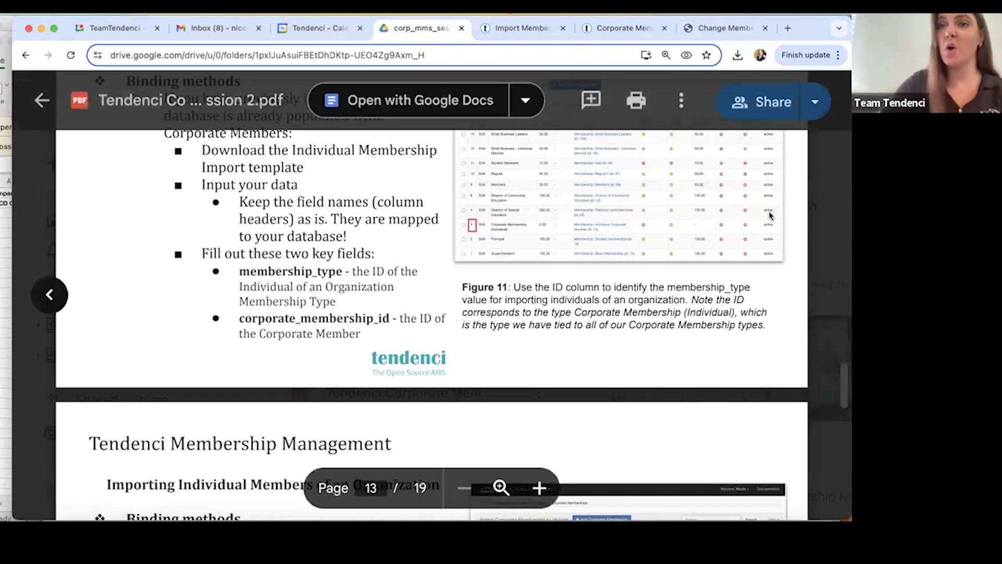
{"action": "left_click", "coordinate": [790, 29]}
{"action": "type", "text": "data.tendenci.net"}
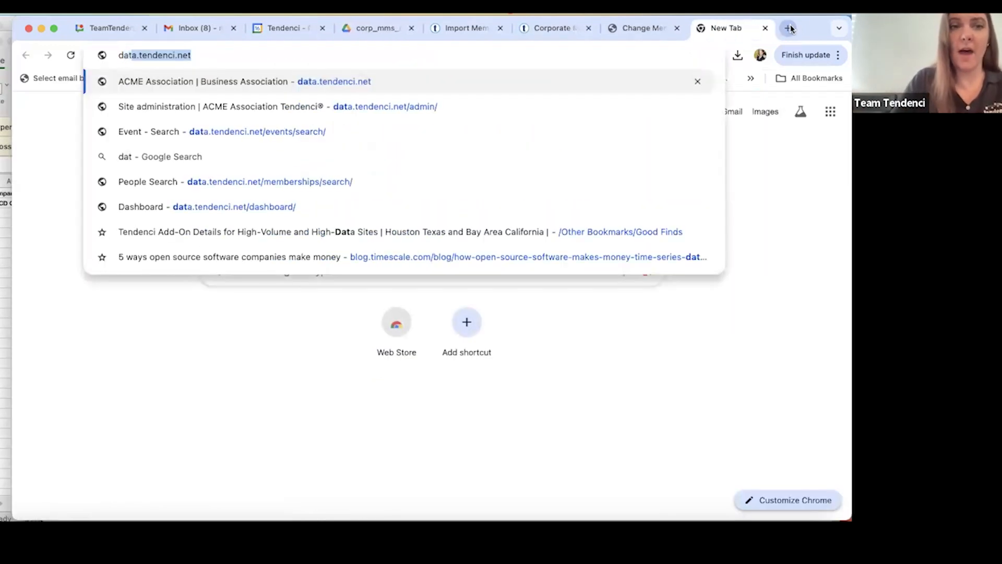
{"action": "key", "text": "Return"}
Open the Corporate Members area and bring up its list of corporate membership types.
{"action": "left_click", "coordinate": [173, 79]}
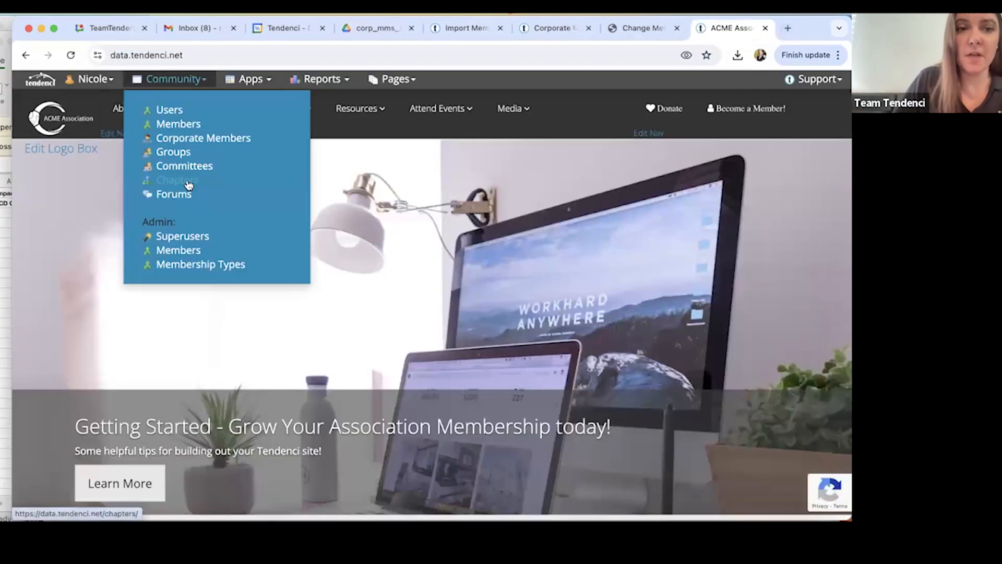
{"action": "left_click", "coordinate": [186, 141]}
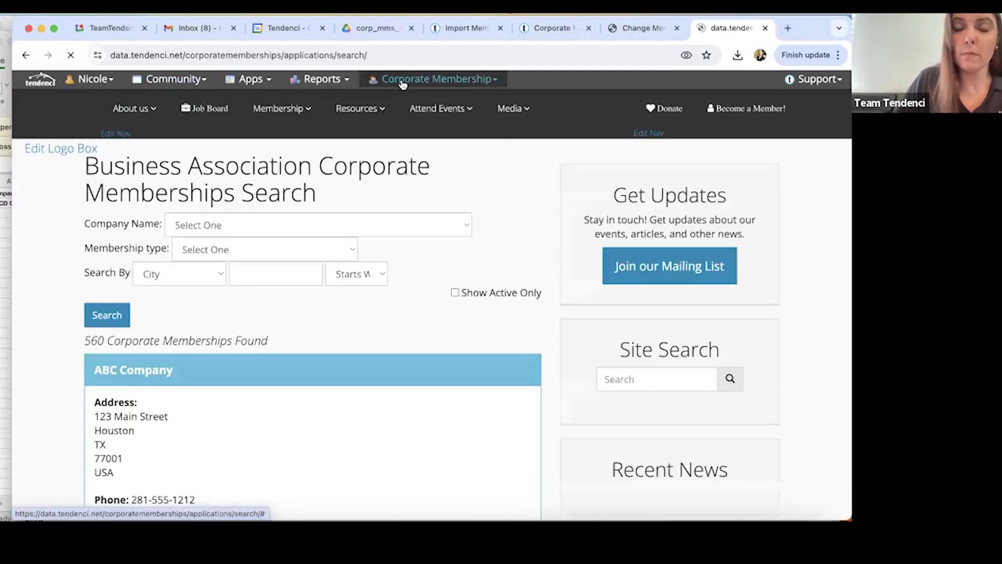
{"action": "left_click", "coordinate": [402, 80]}
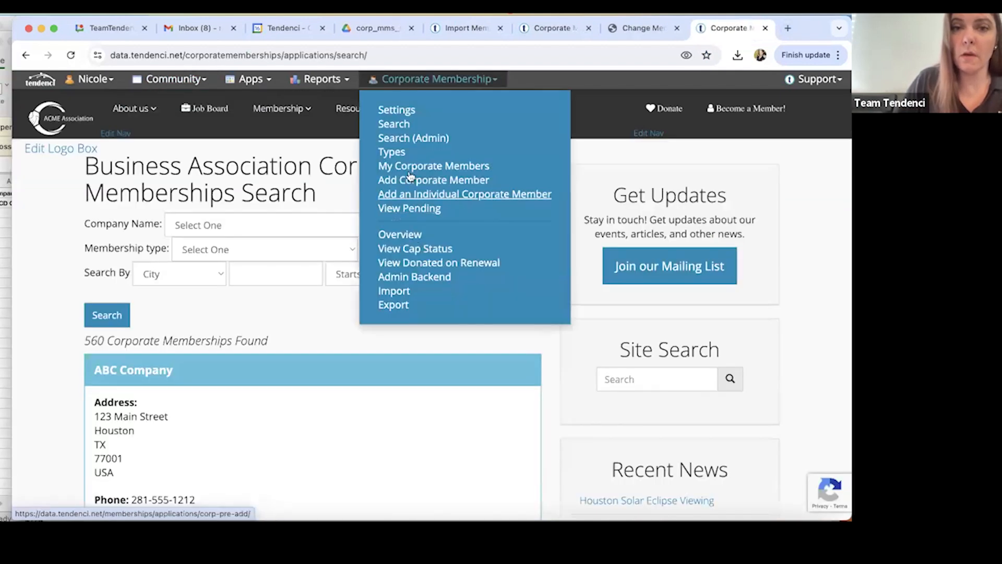
{"action": "left_click", "coordinate": [400, 154]}
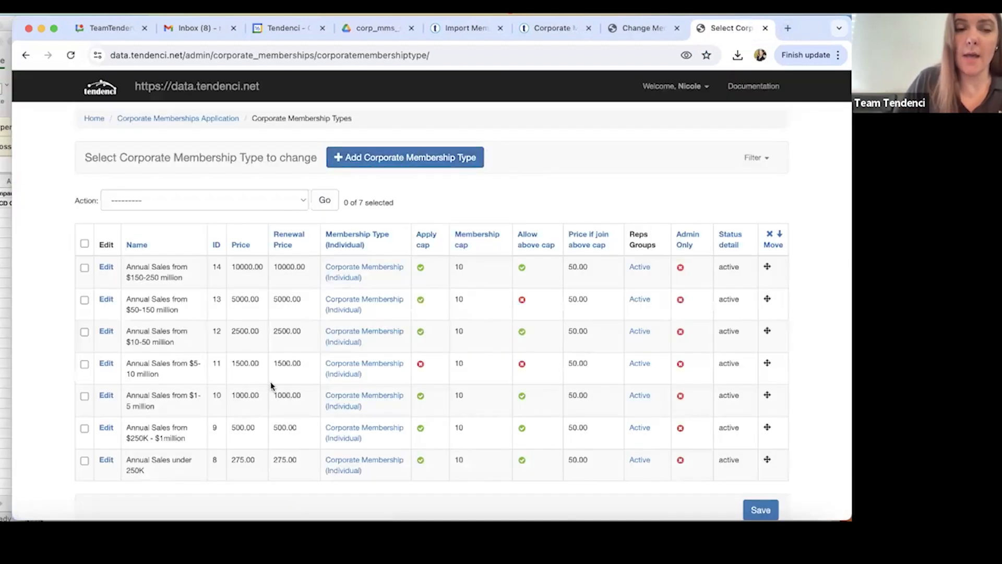
{"action": "scroll", "coordinate": [270, 386], "scroll_direction": "down", "scroll_amount": 1}
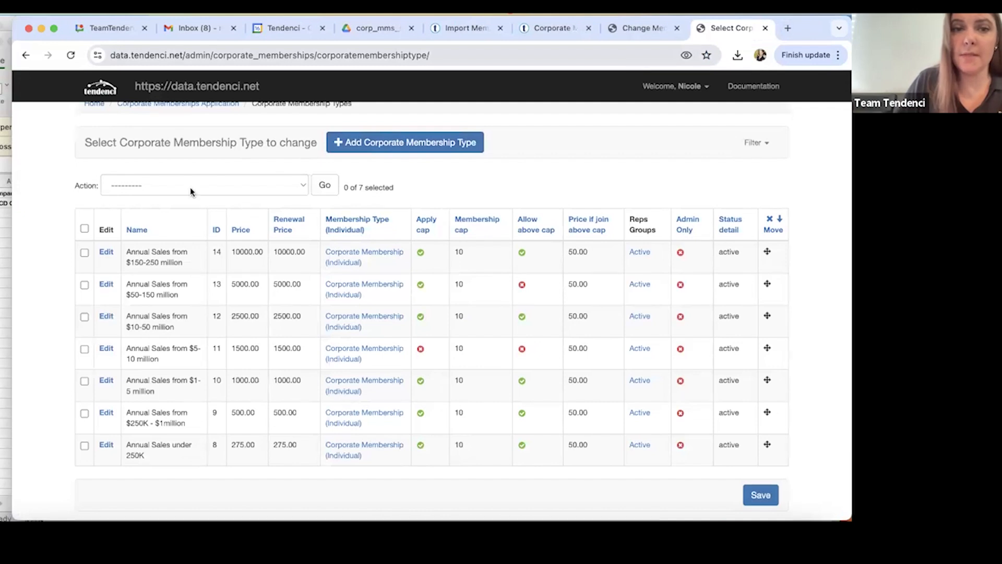
Open the individual membership type tied to a corporate type, and look up its ID in the Membership Types list.
{"action": "left_click", "coordinate": [105, 255]}
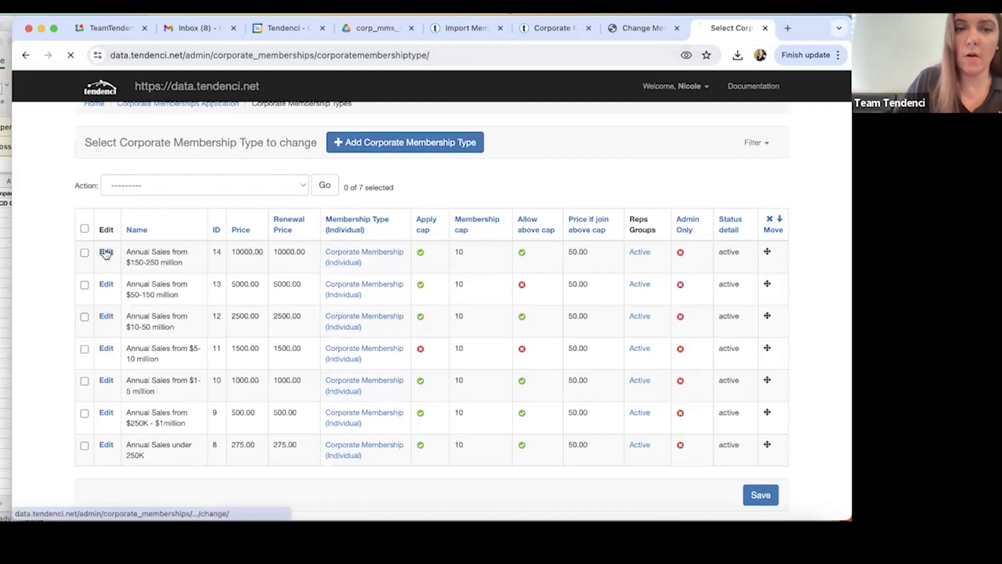
{"action": "left_click", "coordinate": [25, 55]}
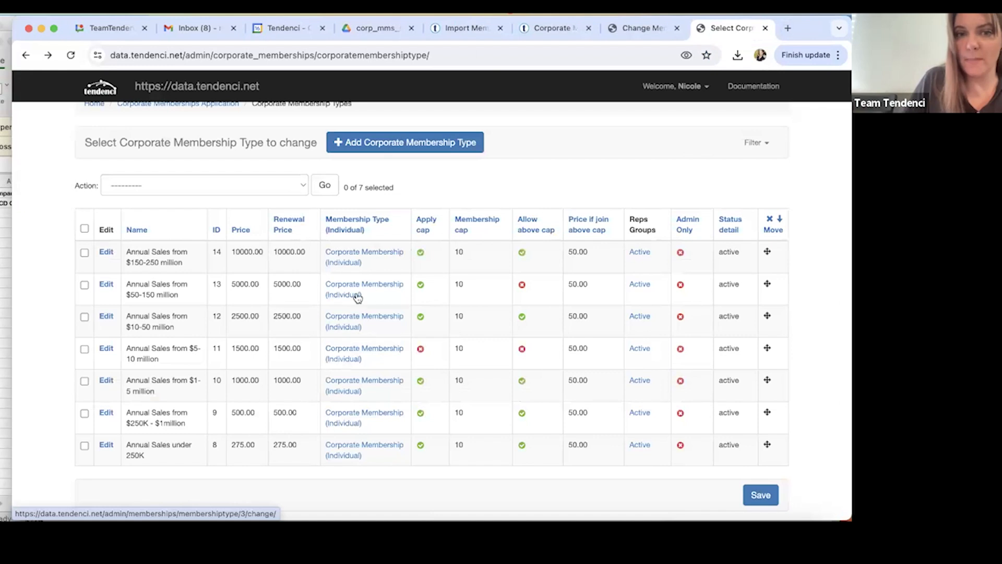
{"action": "left_click", "coordinate": [349, 267]}
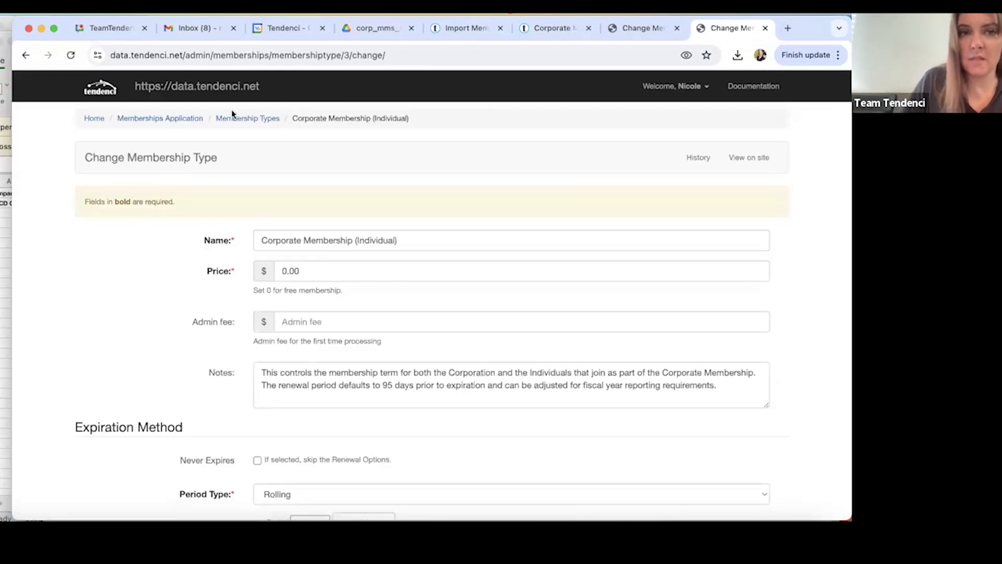
{"action": "left_click", "coordinate": [245, 118]}
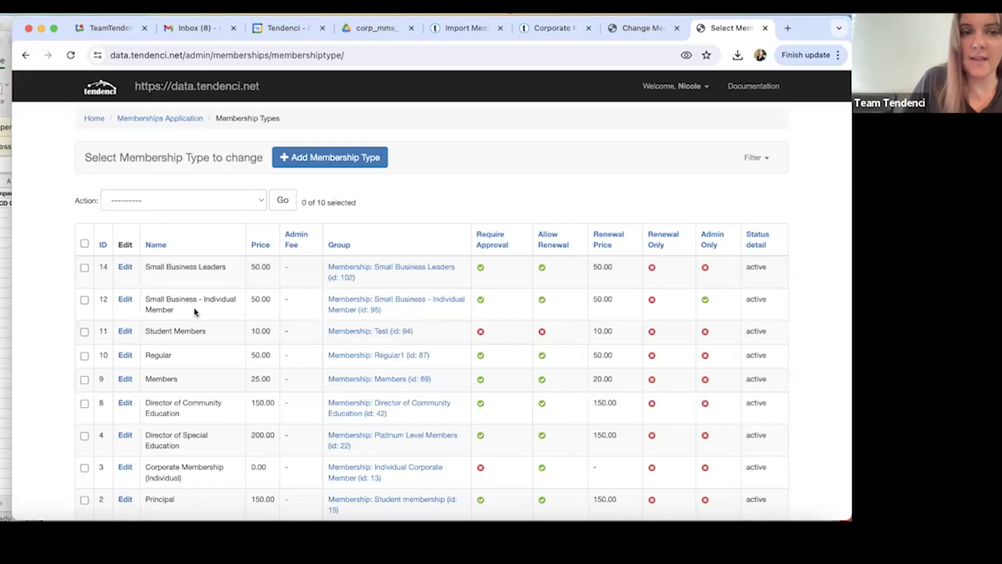
{"action": "scroll", "coordinate": [196, 313], "scroll_direction": "down", "scroll_amount": 5}
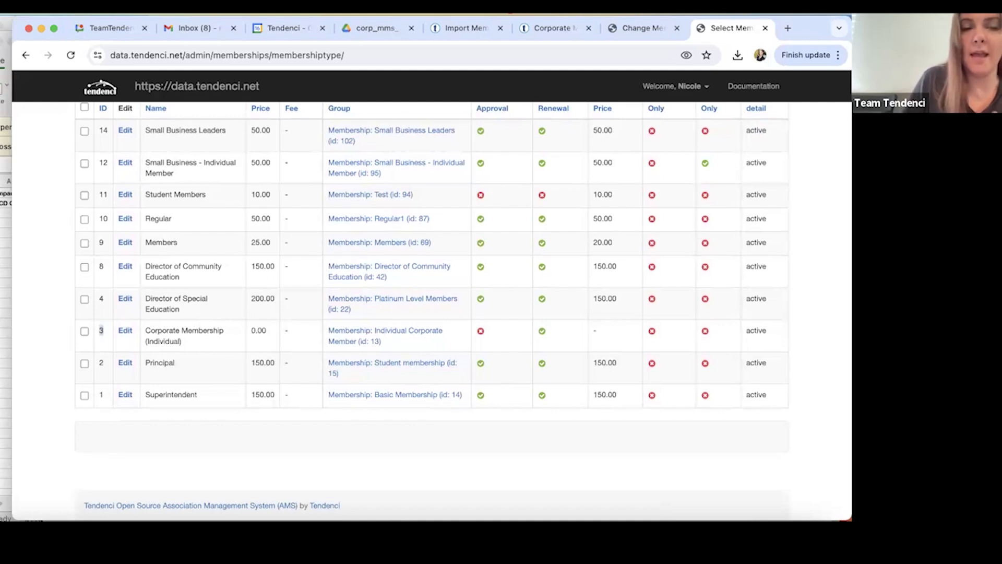
Switch to Excel and close the 240516_corp_memberships and Book1 workbooks, discarding the changes to Book1.
{"action": "key", "text": "super+Tab"}
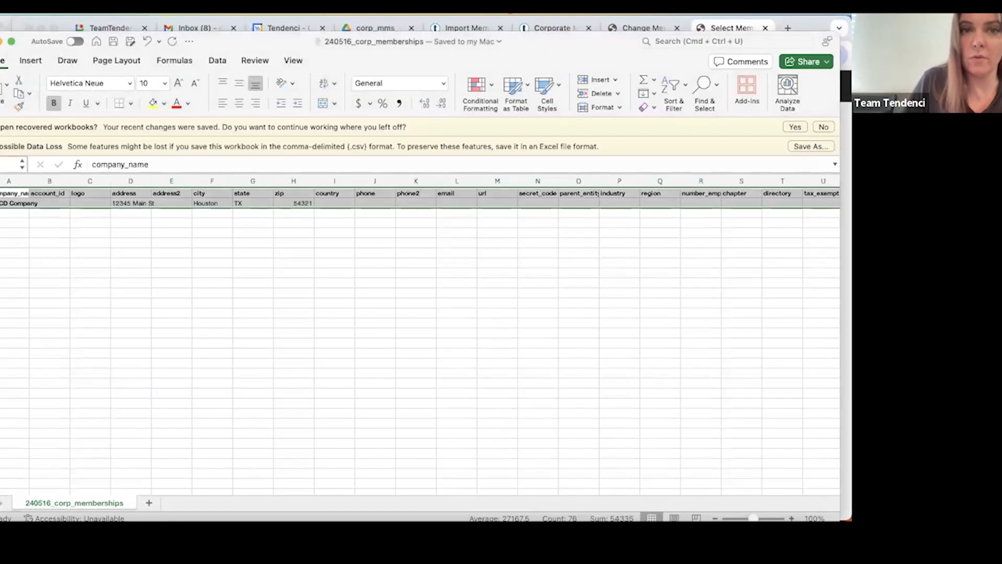
{"action": "left_click", "coordinate": [0, 41]}
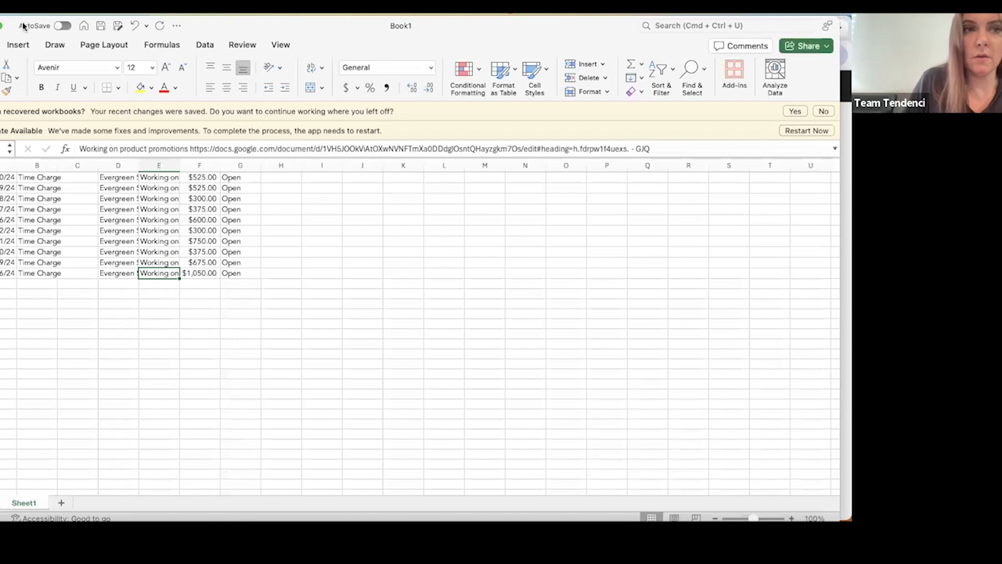
{"action": "left_click", "coordinate": [0, 25]}
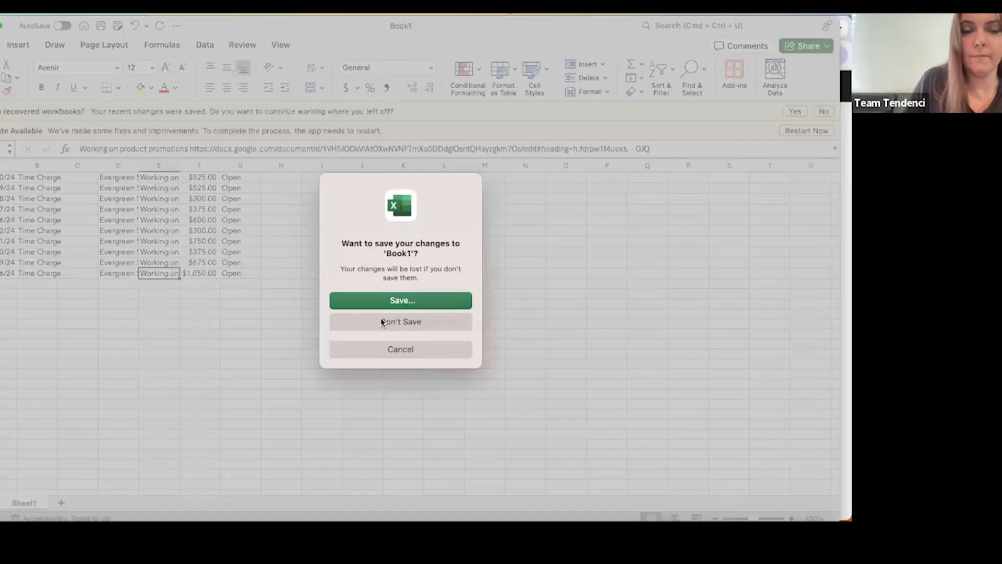
{"action": "left_click", "coordinate": [381, 321]}
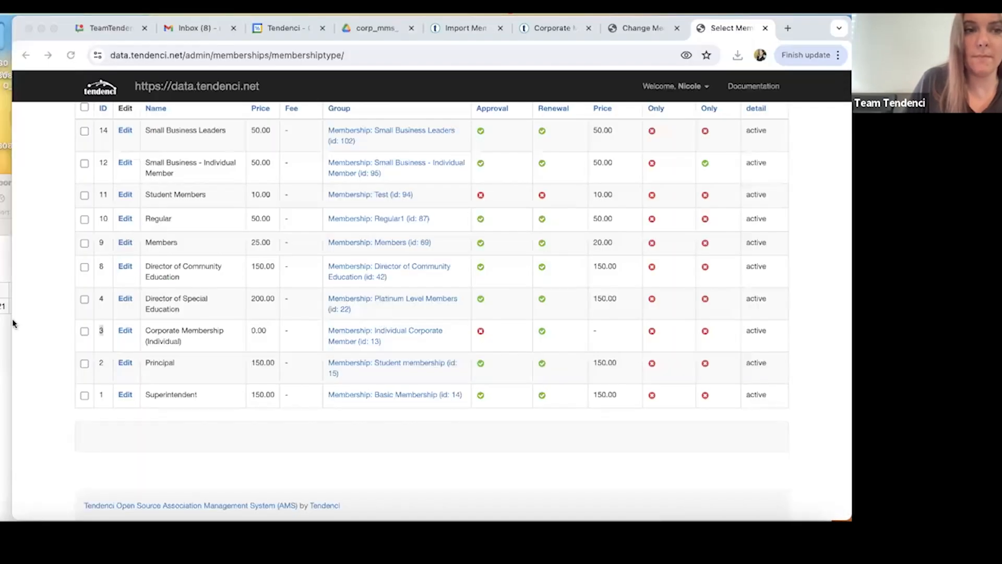
Bring the corp_memberships_import_template (23) spreadsheet into view and search it for "type".
{"action": "left_click", "coordinate": [13, 321]}
{"action": "left_click_drag", "start_coordinate": [168, 205], "coordinate": [423, 47]}
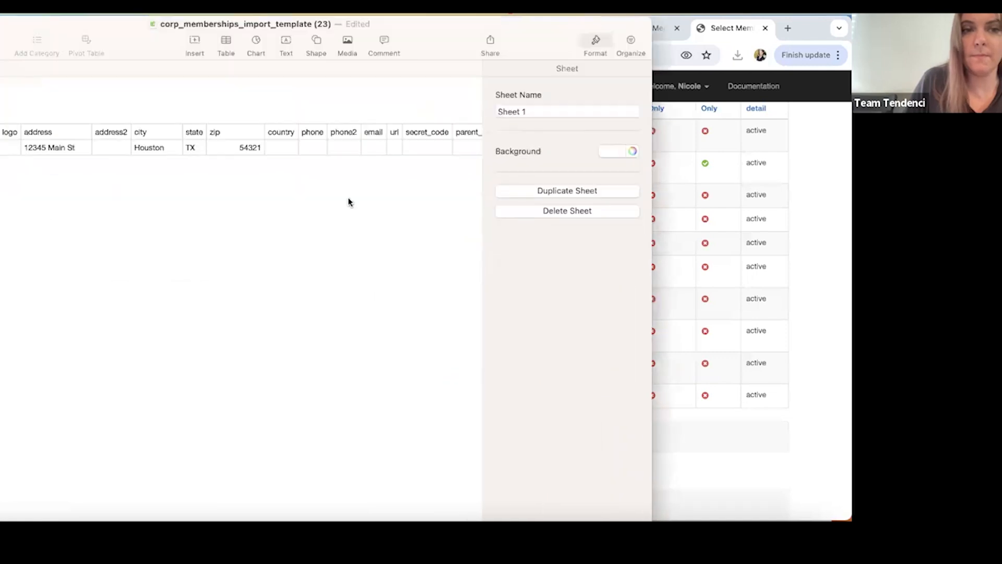
{"action": "scroll", "coordinate": [327, 140], "scroll_direction": "right", "scroll_amount": 10}
{"action": "scroll", "coordinate": [327, 141], "scroll_direction": "right", "scroll_amount": 10}
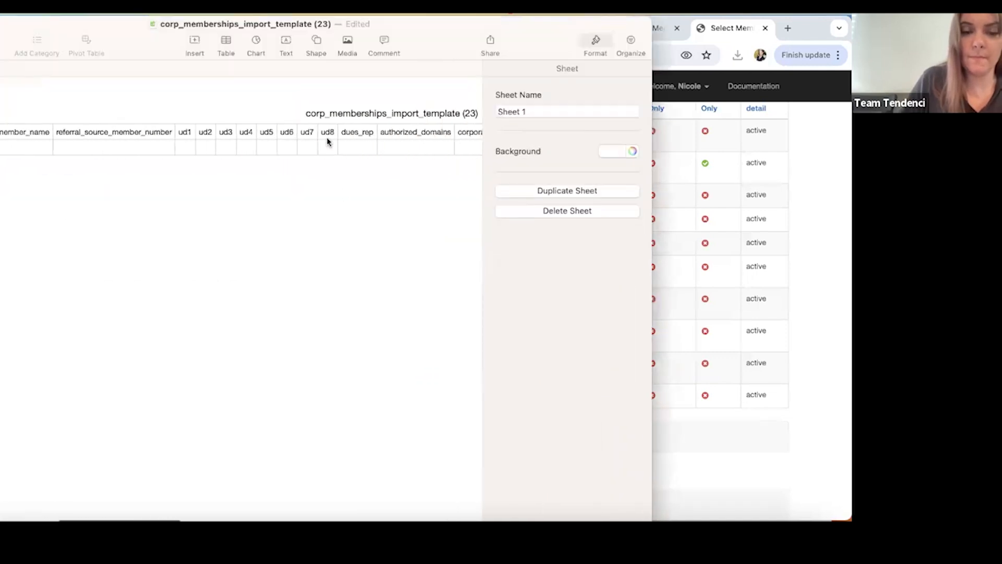
{"action": "key", "text": "super+f"}
{"action": "type", "text": "type"}
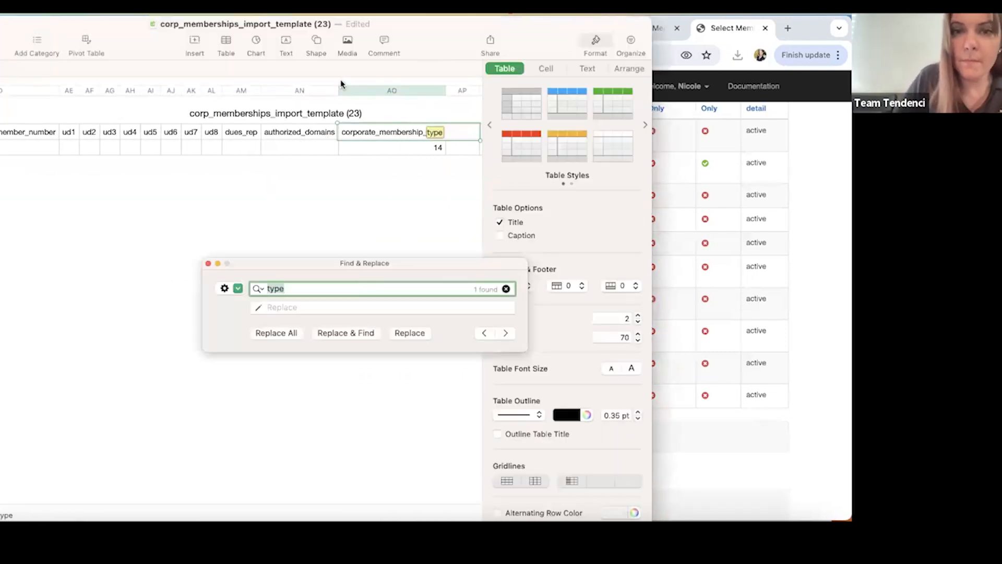
Return to the Import Membership page in the browser, download the template, and open memberships_import_template (37).csv.
{"action": "left_click_drag", "start_coordinate": [24, 37], "coordinate": [12, 146]}
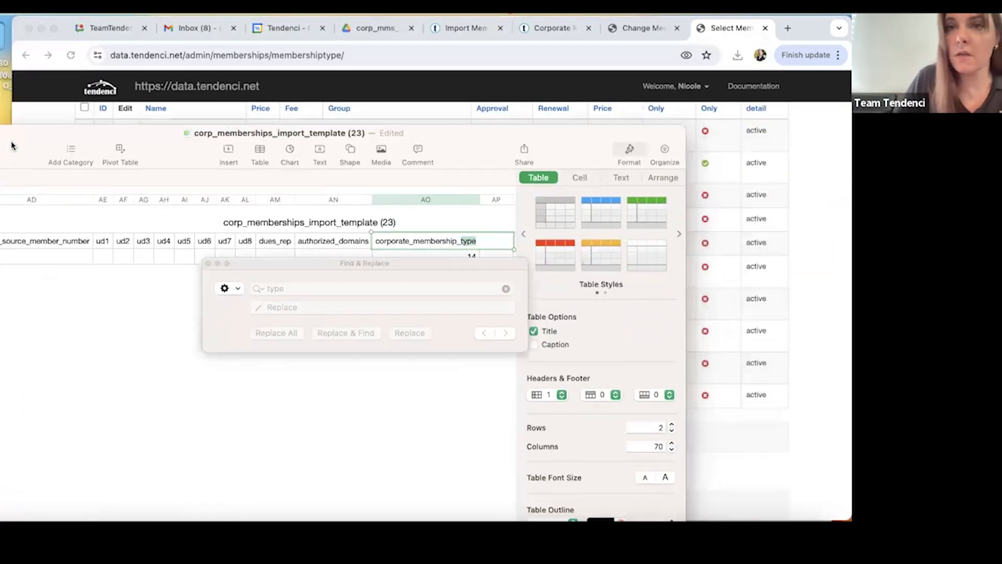
{"action": "left_click", "coordinate": [647, 29]}
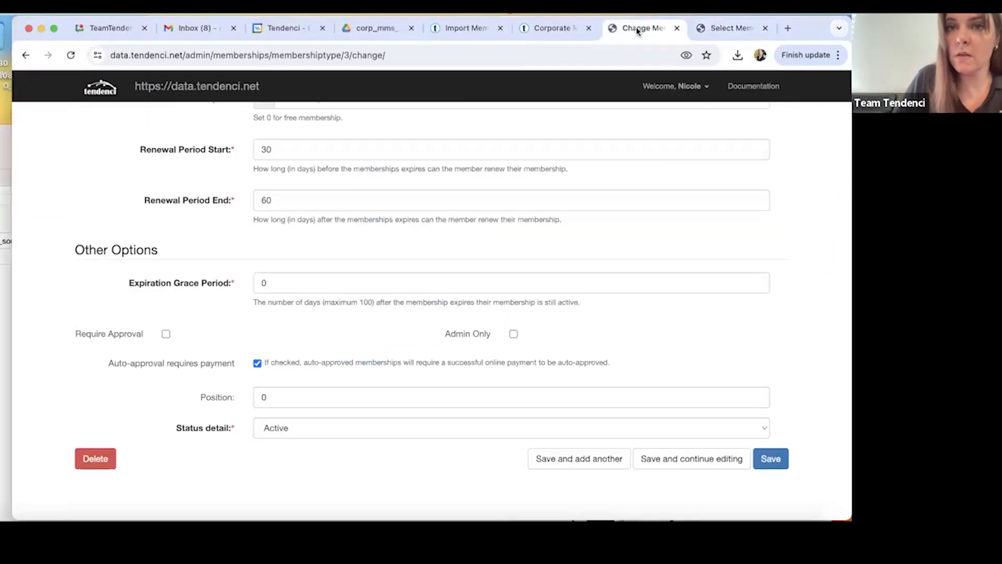
{"action": "left_click", "coordinate": [548, 28]}
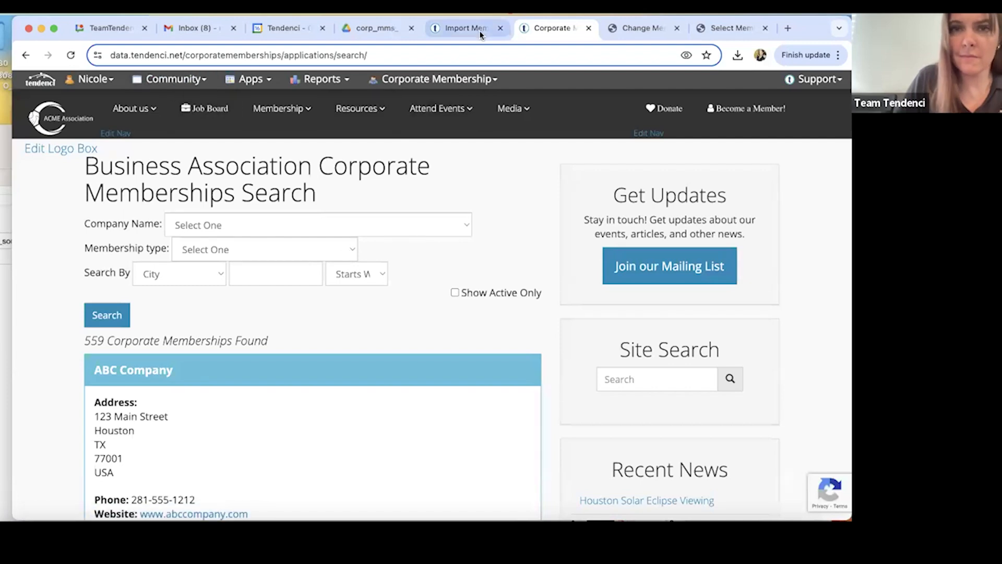
{"action": "left_click", "coordinate": [459, 29]}
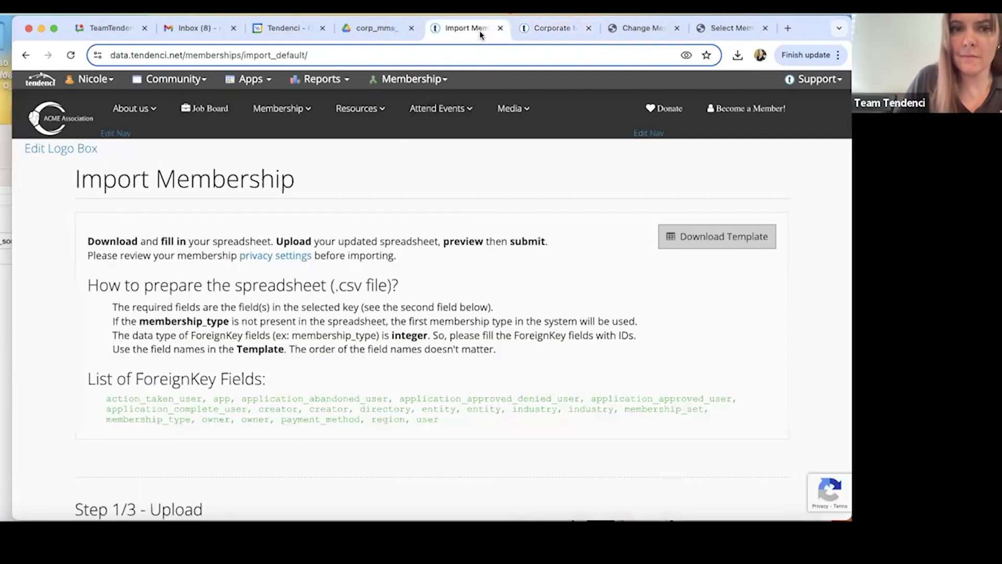
{"action": "left_click", "coordinate": [685, 240]}
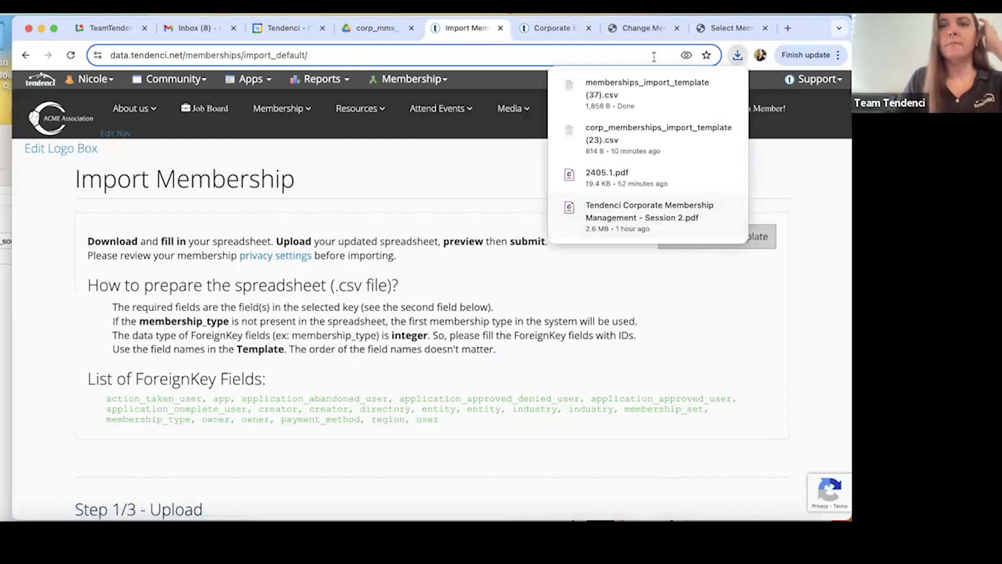
{"action": "left_click", "coordinate": [651, 86]}
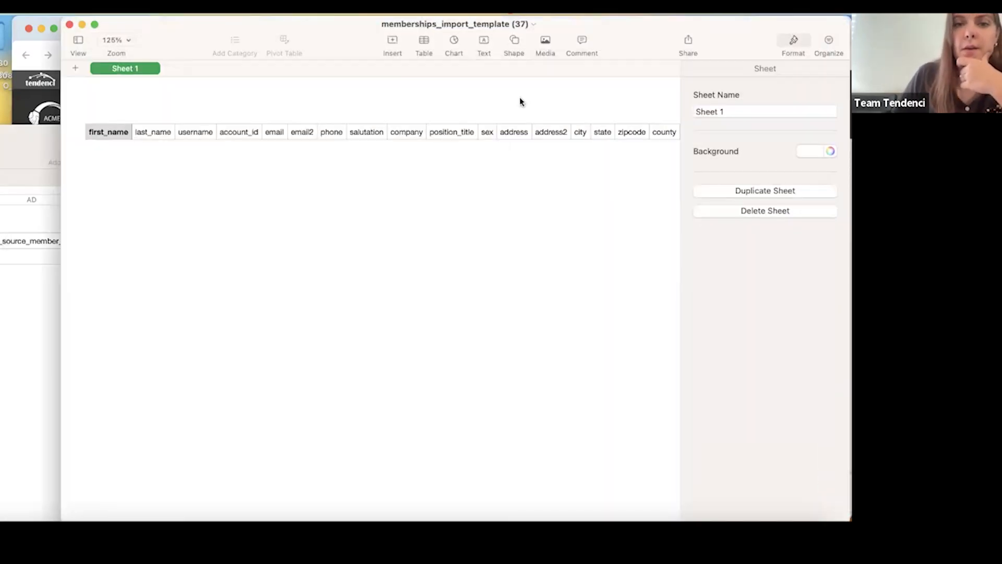
Add a second row to the membership template and fill in the member's first name, last name and username.
{"action": "left_click", "coordinate": [86, 134]}
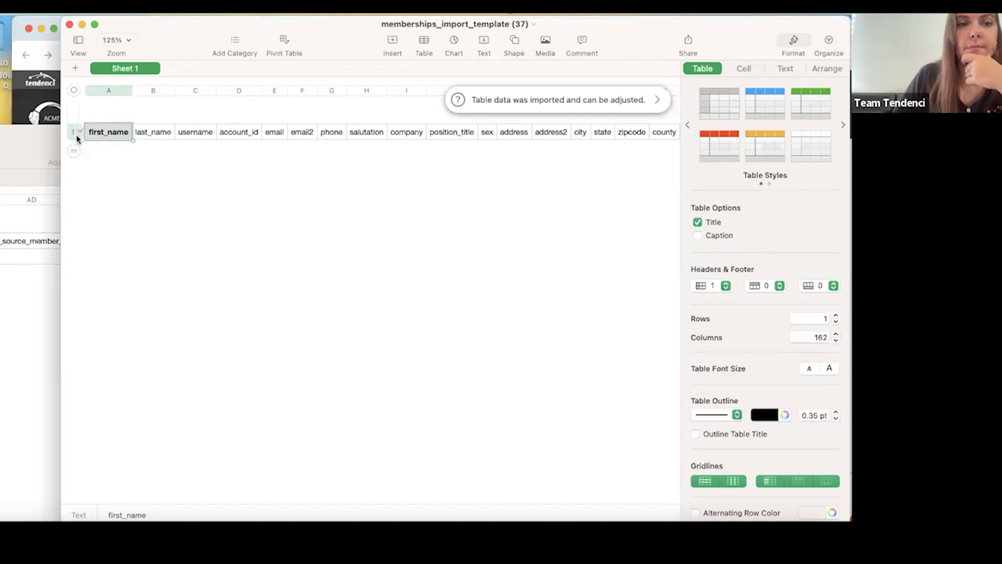
{"action": "left_click", "coordinate": [74, 151]}
{"action": "left_click", "coordinate": [96, 153]}
{"action": "key", "text": "Tab"}
{"action": "key", "text": "Tab"}
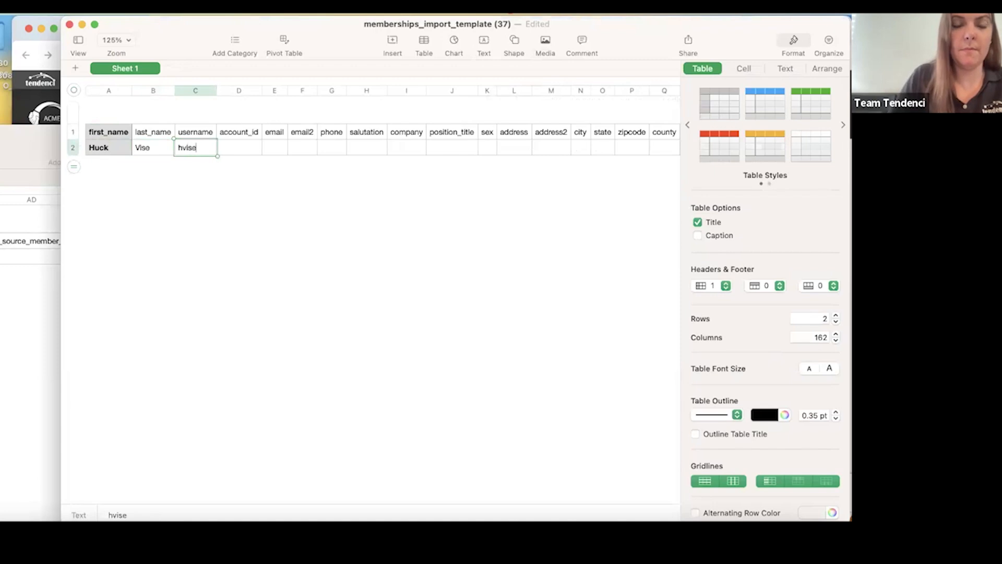
{"action": "left_click", "coordinate": [209, 160]}
{"action": "key", "text": "Tab"}
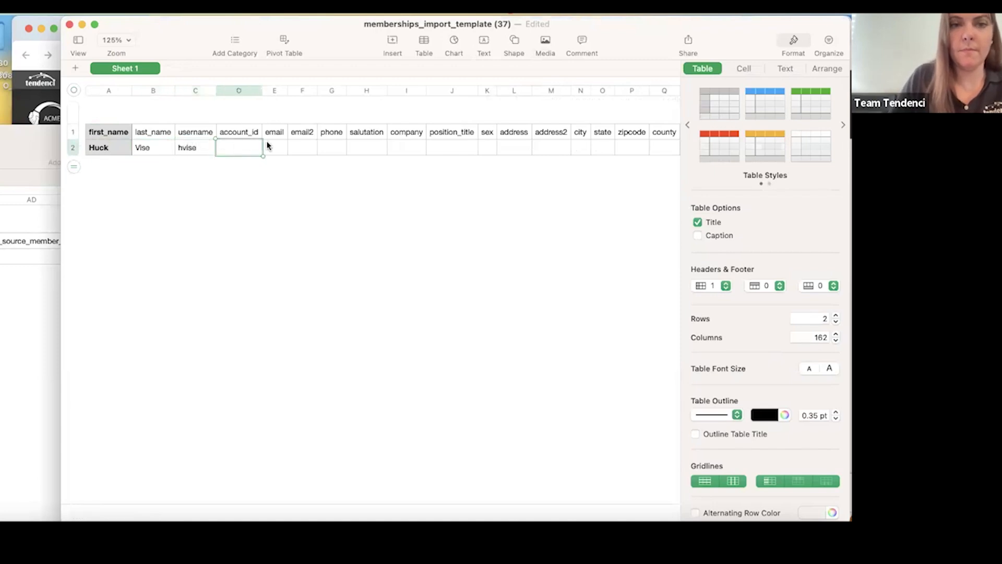
Enter the member's email address in row 2 of the new template and widen the email column to fit it.
{"action": "left_click", "coordinate": [273, 150]}
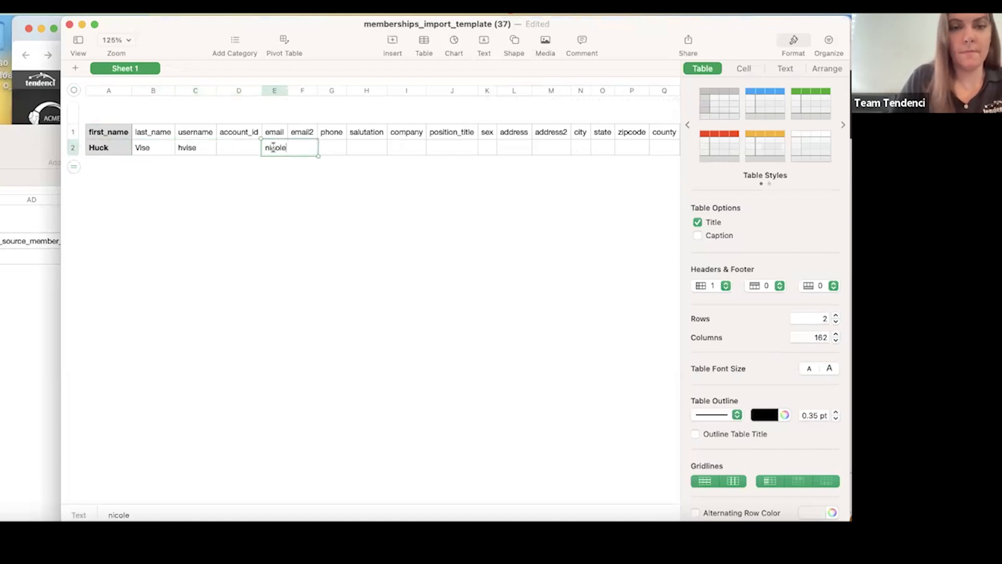
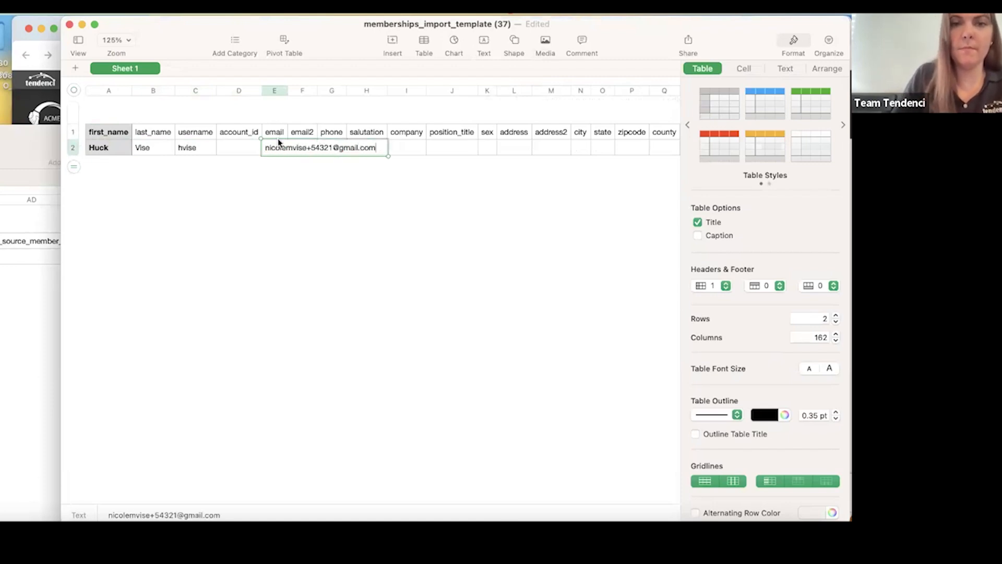
{"action": "left_click_drag", "start_coordinate": [287, 91], "coordinate": [398, 108]}
{"action": "left_click", "coordinate": [315, 148]}
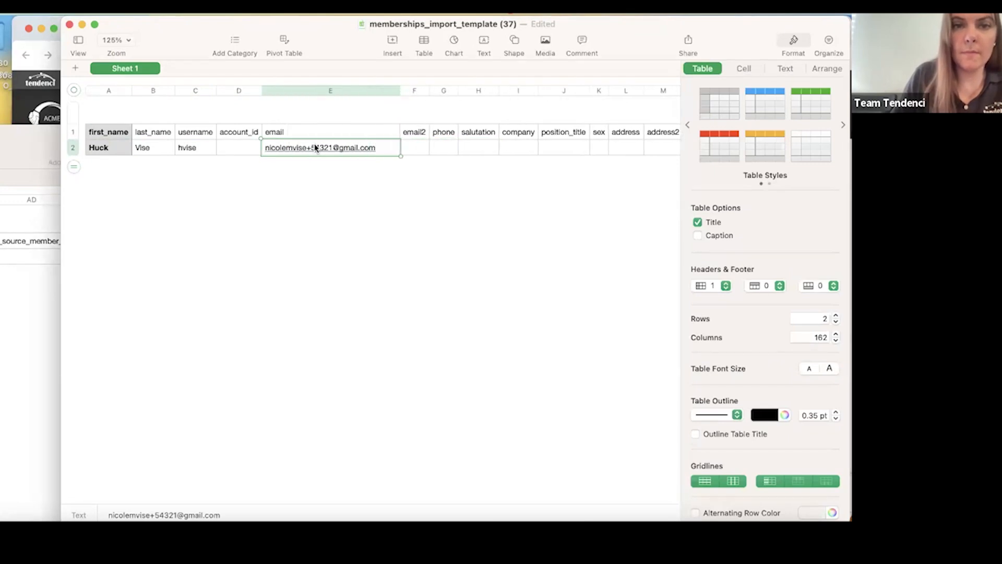
{"action": "left_click", "coordinate": [219, 42]}
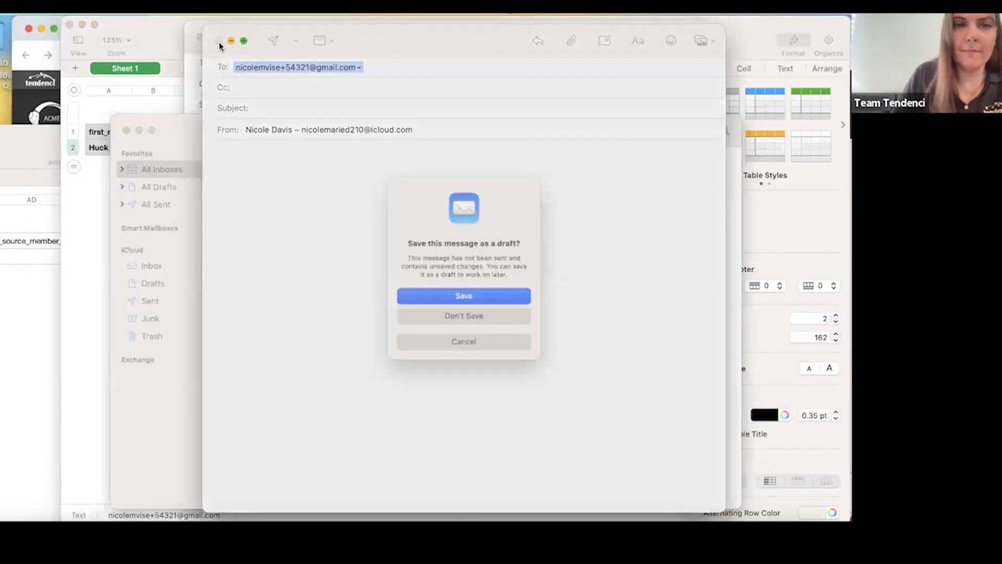
{"action": "left_click", "coordinate": [460, 316]}
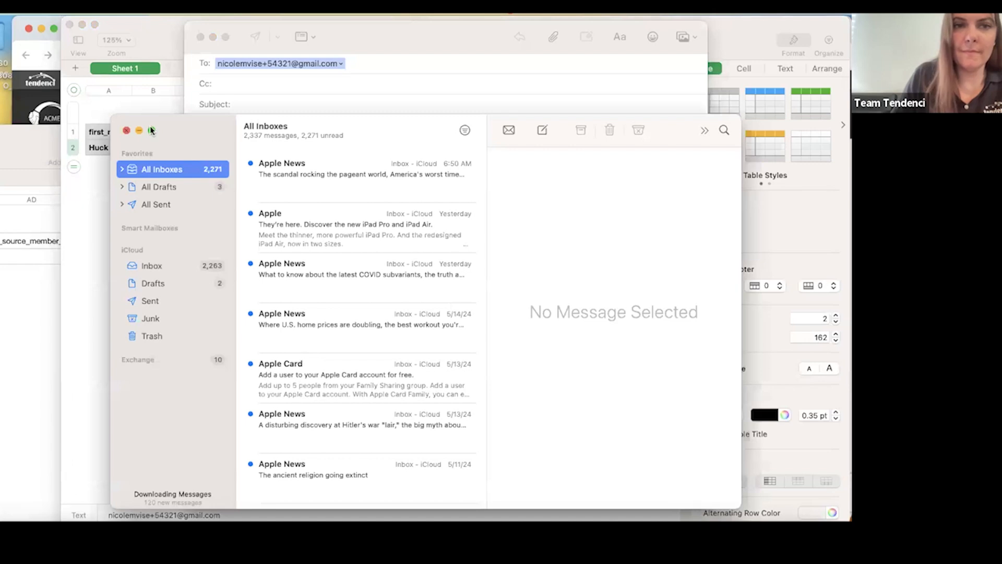
{"action": "left_click", "coordinate": [127, 131]}
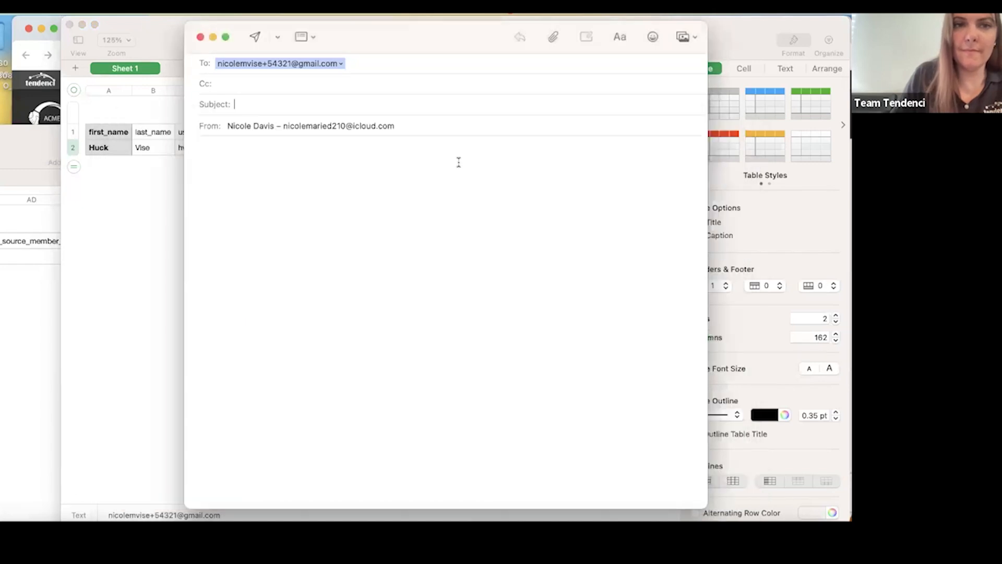
{"action": "left_click", "coordinate": [200, 37]}
{"action": "left_click", "coordinate": [460, 317]}
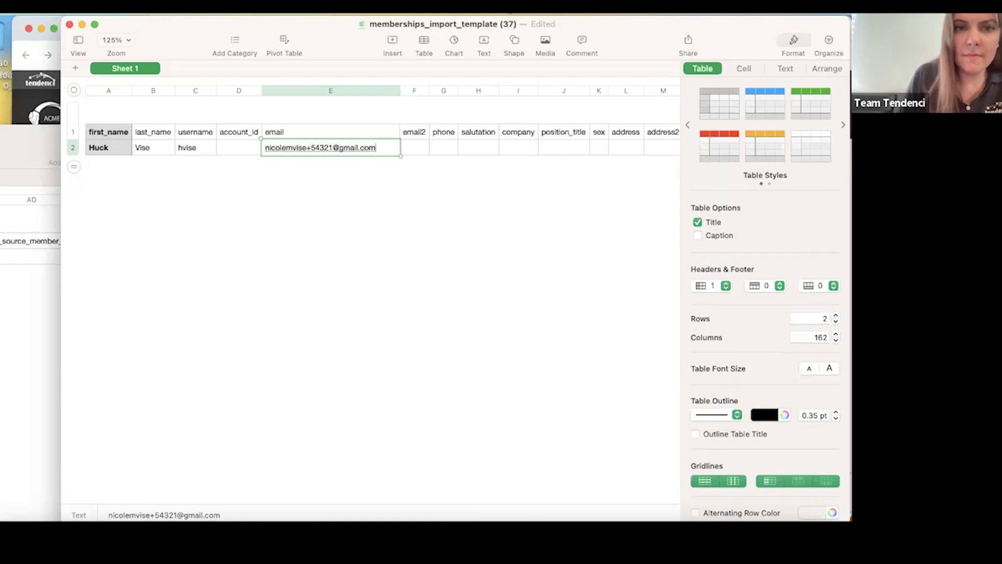
Search the membership template for "type" and enter 3 as the membership_type in row 2.
{"action": "left_click", "coordinate": [448, 147]}
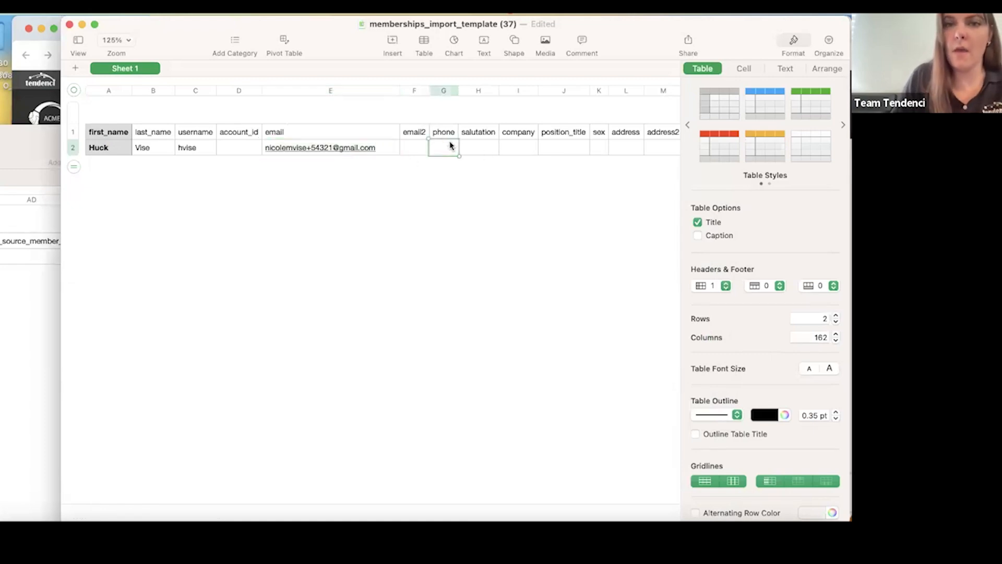
{"action": "scroll", "coordinate": [450, 147], "scroll_direction": "right", "scroll_amount": 3}
{"action": "scroll", "coordinate": [452, 146], "scroll_direction": "right", "scroll_amount": 2}
{"action": "left_click", "coordinate": [365, 148]}
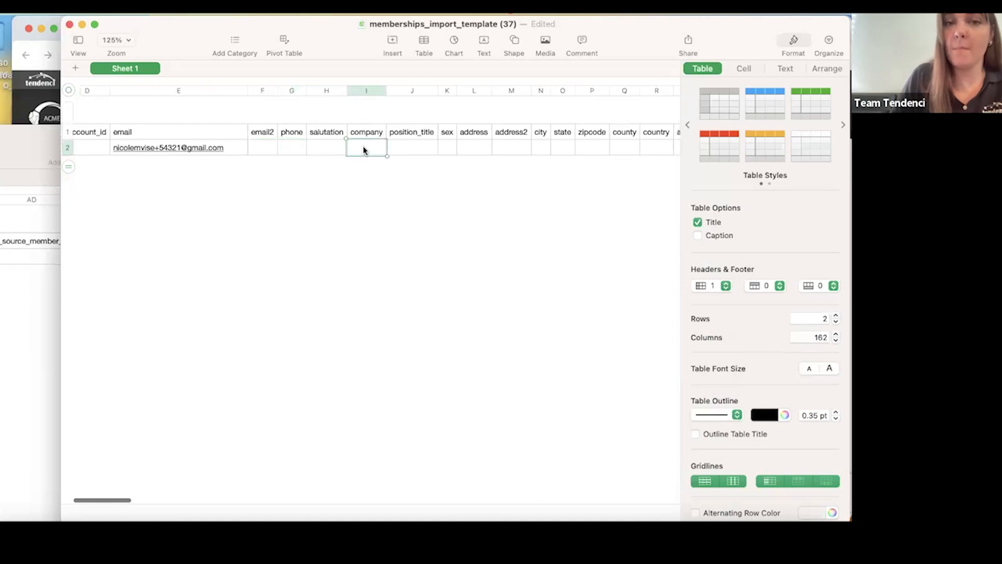
{"action": "scroll", "coordinate": [371, 153], "scroll_direction": "right", "scroll_amount": 5}
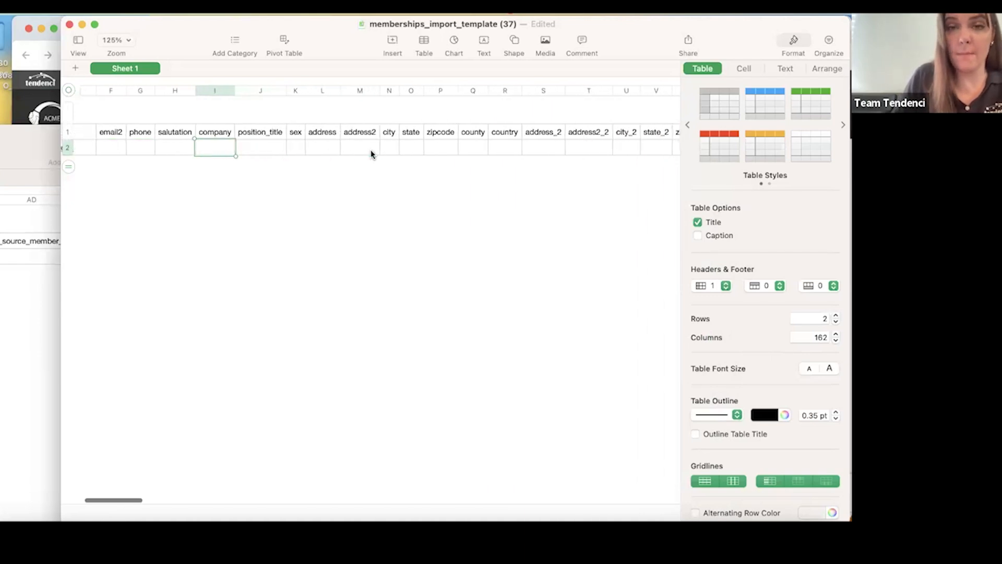
{"action": "scroll", "coordinate": [371, 153], "scroll_direction": "right", "scroll_amount": 10}
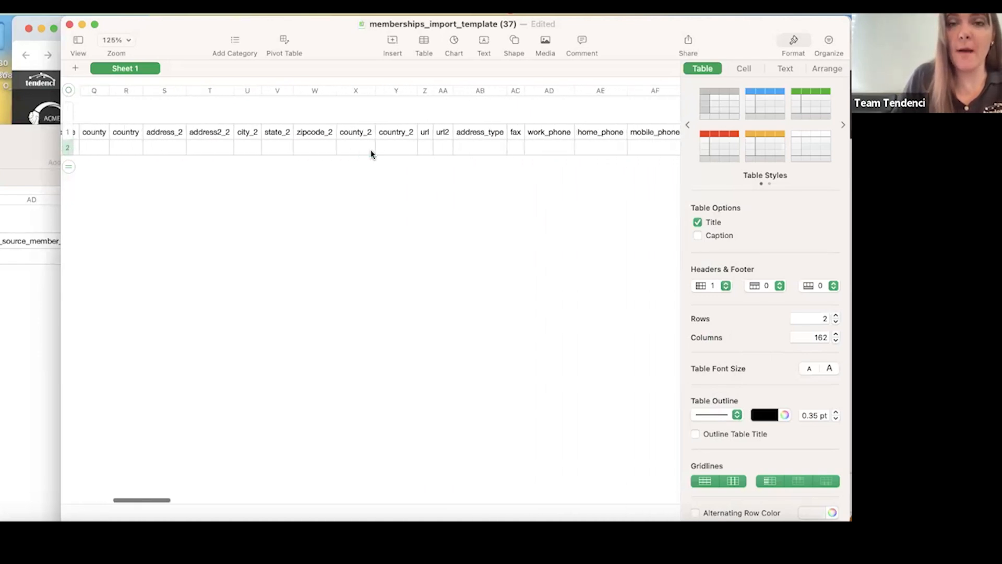
{"action": "scroll", "coordinate": [371, 154], "scroll_direction": "right", "scroll_amount": 8}
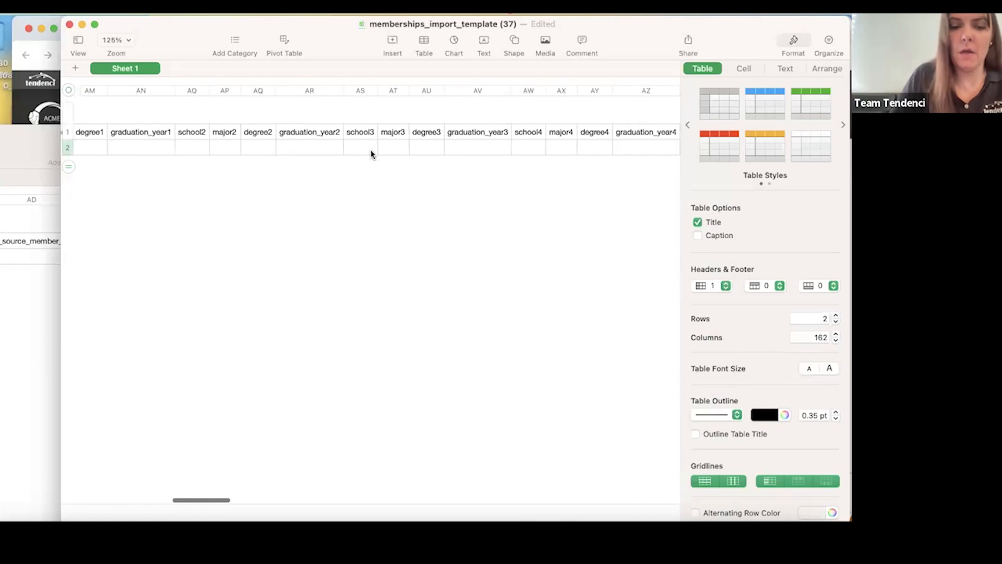
{"action": "key", "text": "super+f"}
{"action": "type", "text": "type"}
{"action": "key", "text": "Return"}
{"action": "left_click", "coordinate": [622, 150]}
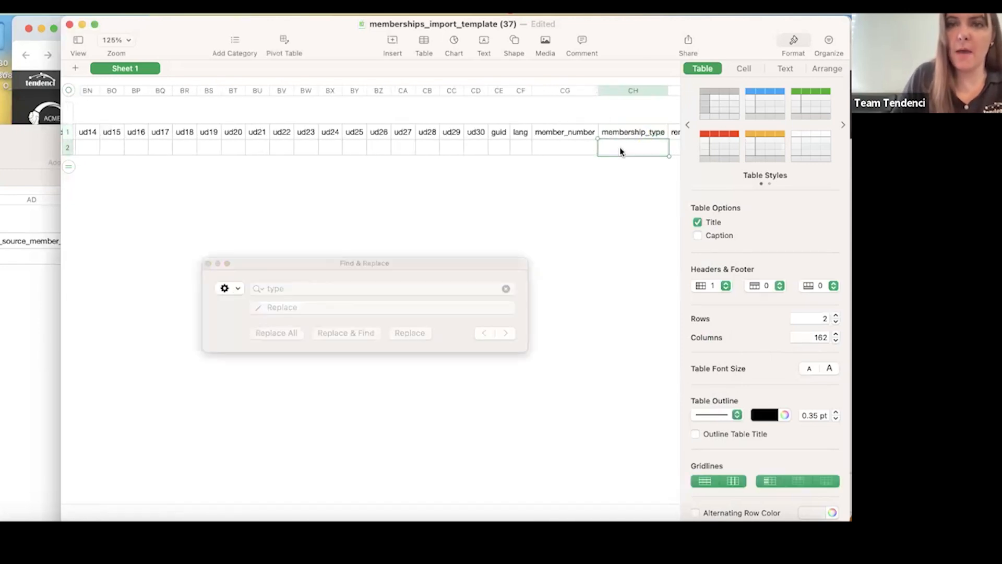
{"action": "type", "text": "3"}
{"action": "left_click", "coordinate": [208, 263]}
Return to the browser and review the PDF guide's instructions for the membership_type and corporate_membership_id fields.
{"action": "left_click", "coordinate": [35, 308]}
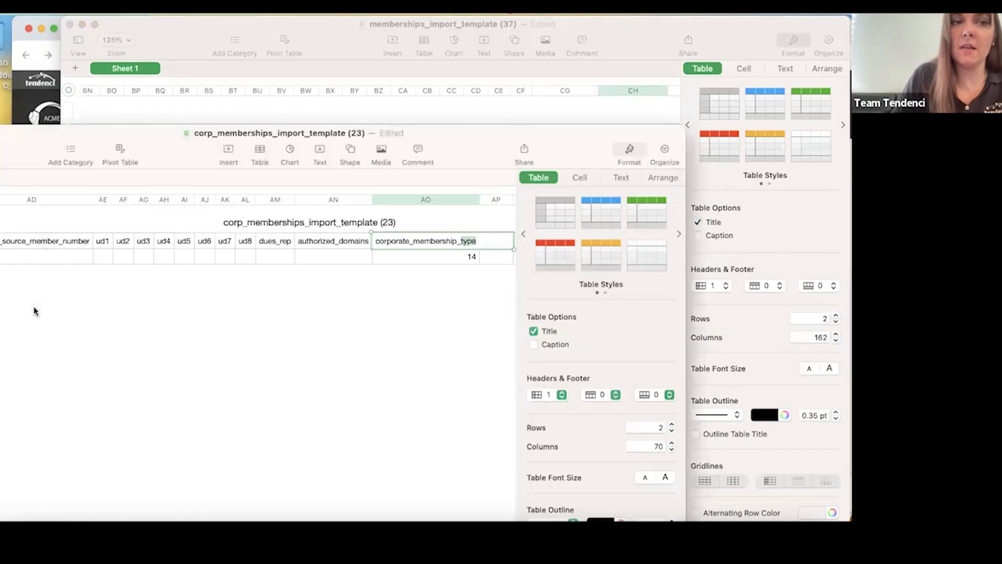
{"action": "left_click_drag", "start_coordinate": [40, 131], "coordinate": [110, 159]}
{"action": "left_click", "coordinate": [21, 108]}
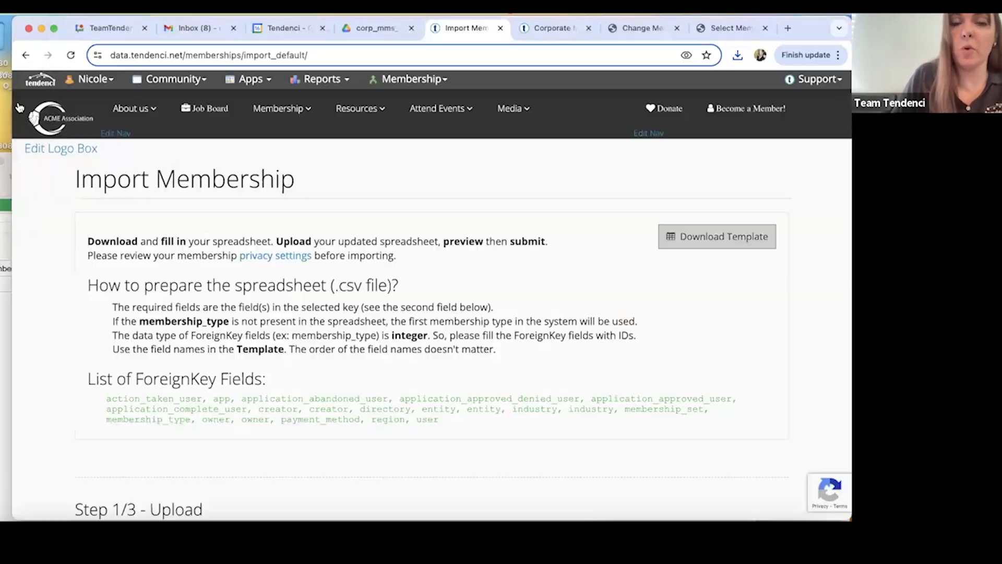
{"action": "left_click", "coordinate": [376, 29]}
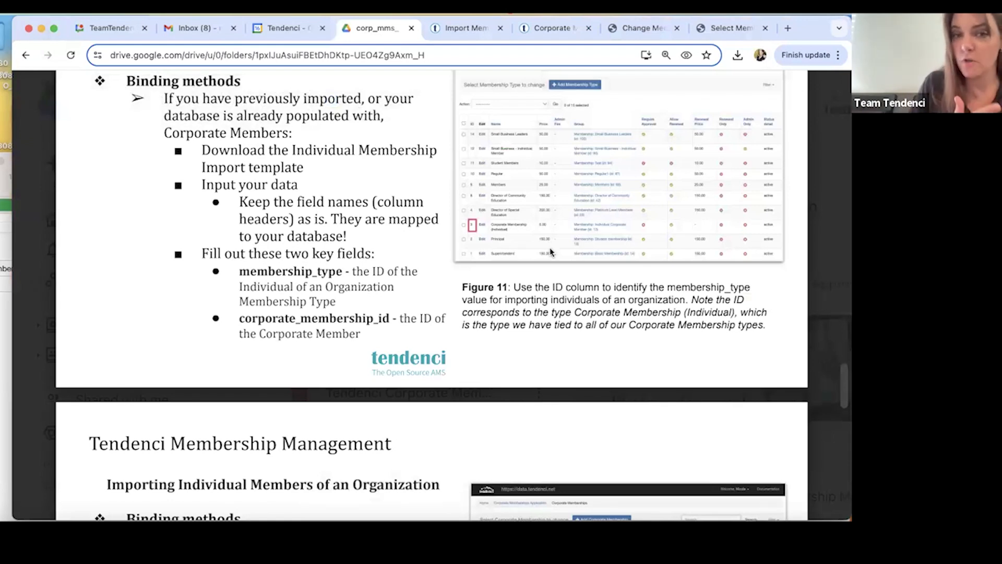
{"action": "scroll", "coordinate": [457, 309], "scroll_direction": "down", "scroll_amount": 1}
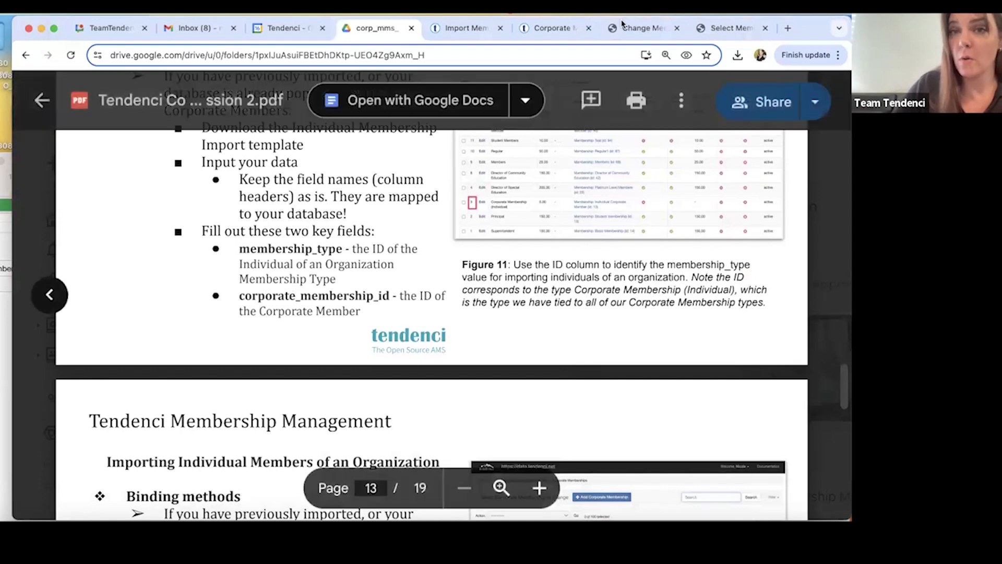
Open the Corporate Memberships list in the site administration and look up ABCD Company's ID.
{"action": "left_click", "coordinate": [622, 27]}
{"action": "left_click", "coordinate": [547, 28]}
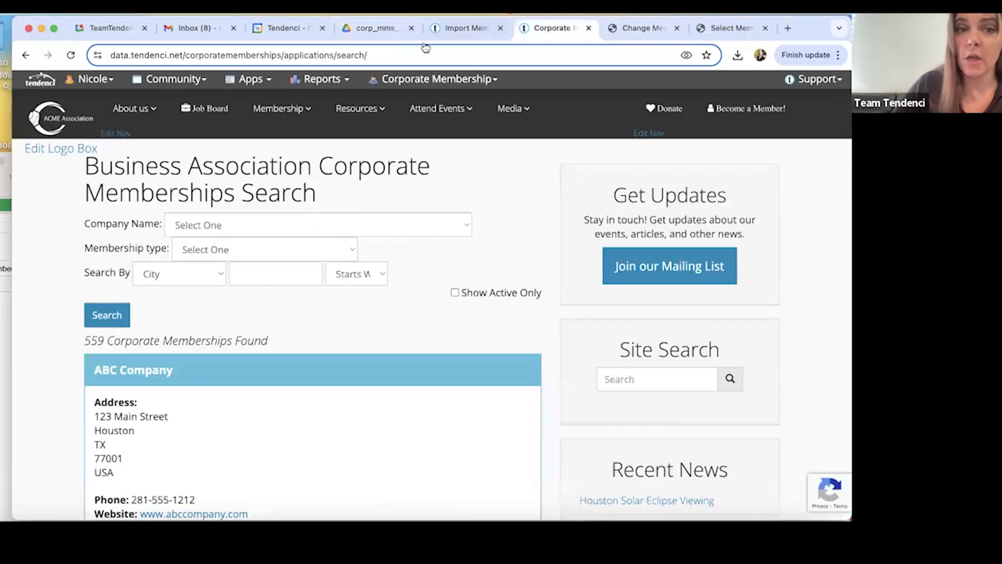
{"action": "left_click", "coordinate": [420, 79]}
{"action": "left_click", "coordinate": [392, 279]}
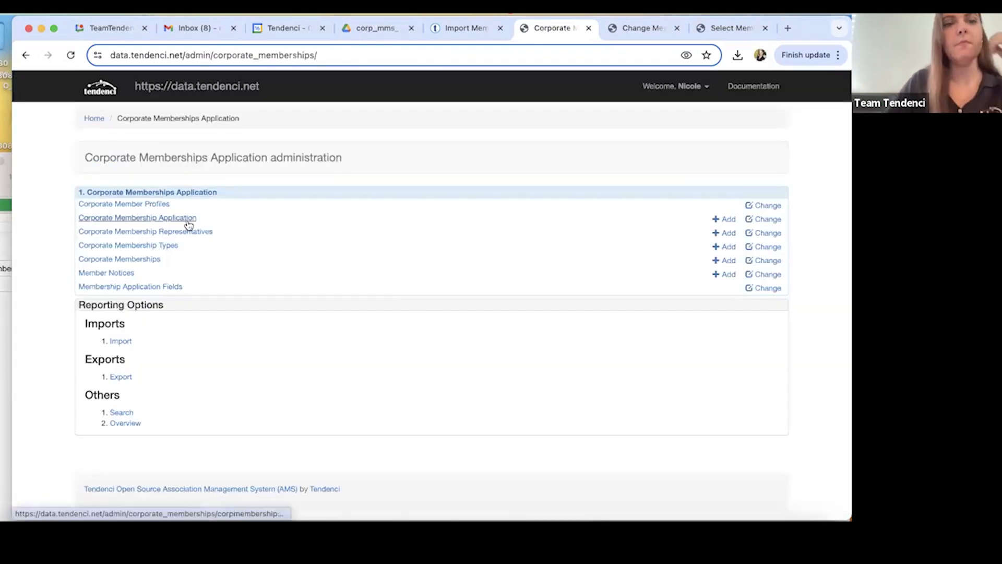
{"action": "left_click", "coordinate": [155, 260]}
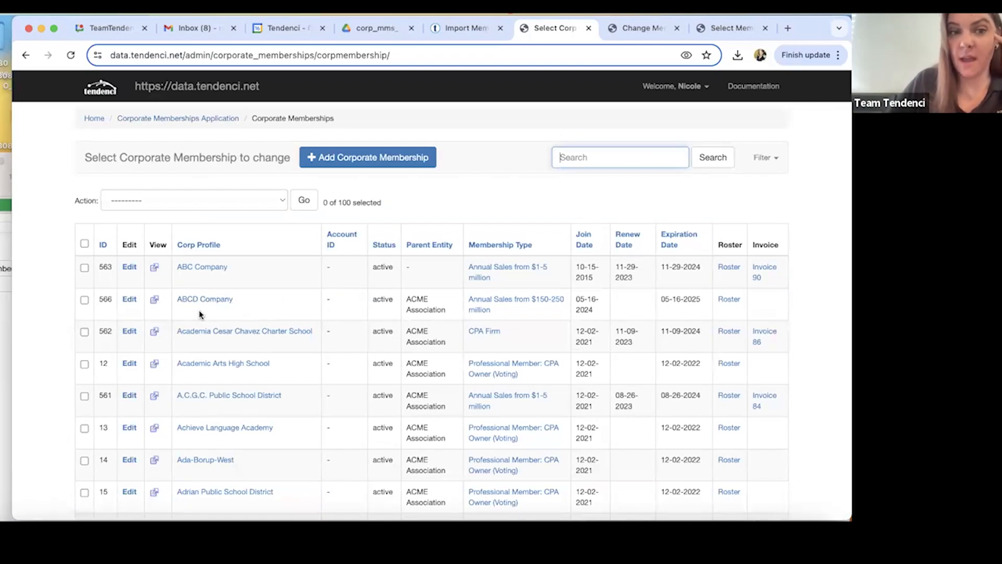
{"action": "double_click", "coordinate": [106, 300]}
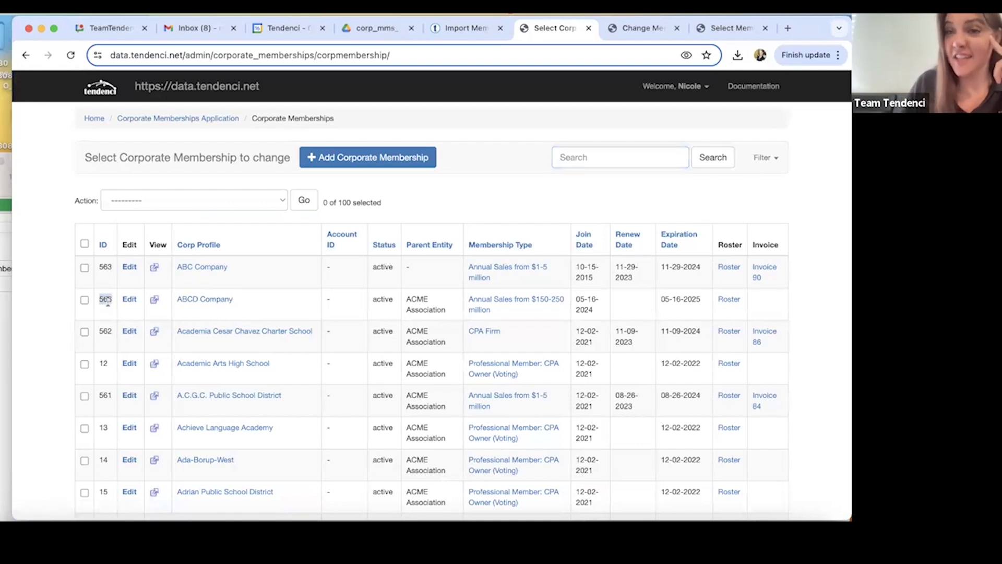
Bring the corp_memberships_import_template (23) spreadsheet forward and search it for "corporate".
{"action": "left_click", "coordinate": [1, 334]}
{"action": "left_click", "coordinate": [495, 286]}
{"action": "left_click", "coordinate": [434, 354]}
{"action": "key", "text": "super+f"}
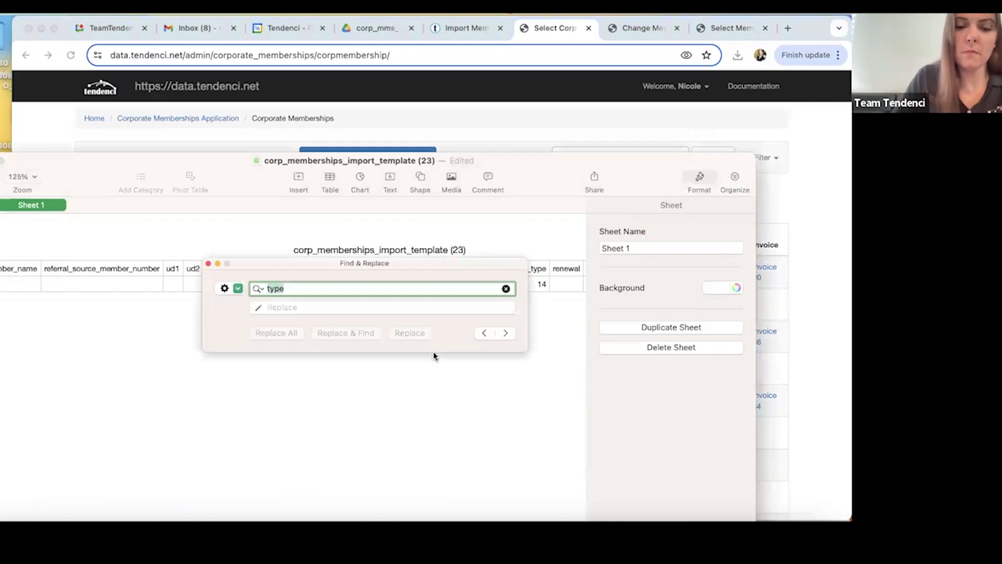
{"action": "type", "text": "co"}
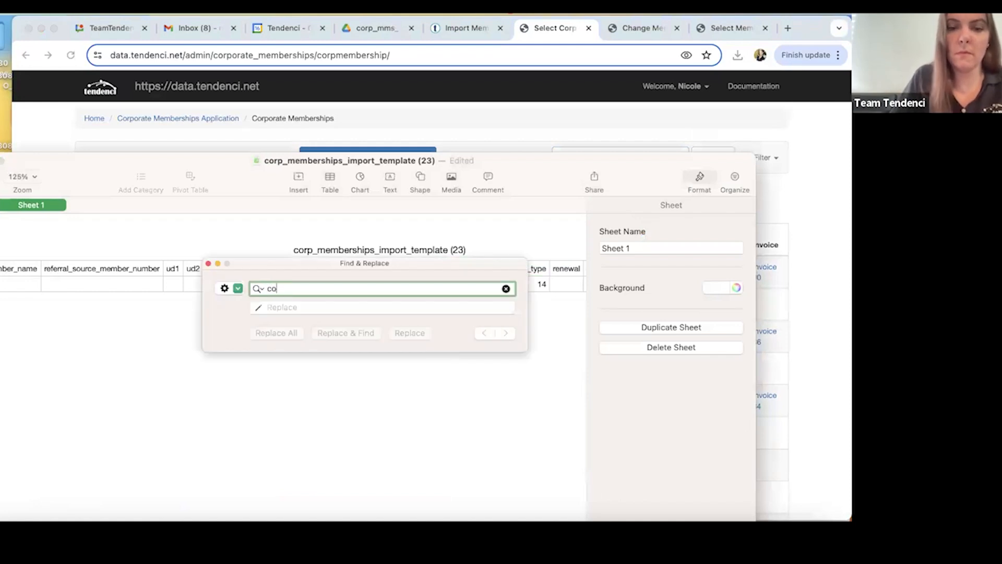
{"action": "key", "text": "Return"}
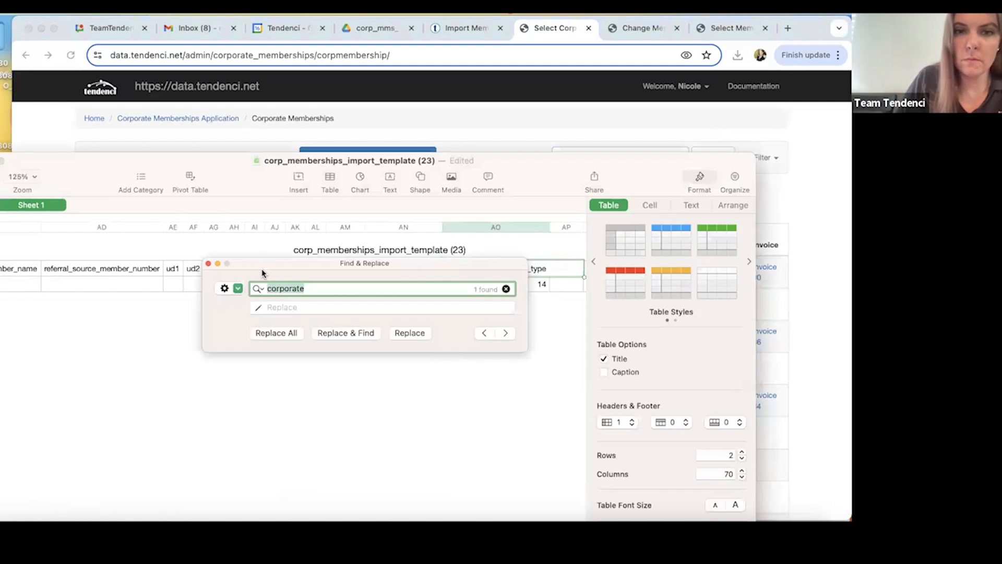
{"action": "left_click_drag", "start_coordinate": [262, 270], "coordinate": [242, 440]}
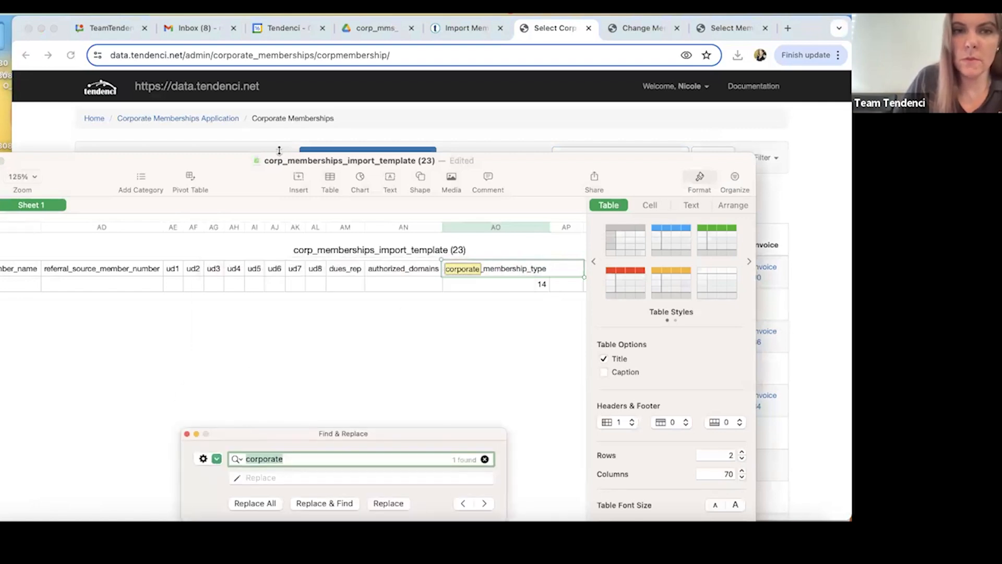
Switch to memberships_import_template (37), search it for "corporate", and enter 566 as the corporate_membership_id in row 2.
{"action": "left_click_drag", "start_coordinate": [656, 174], "coordinate": [155, 137]}
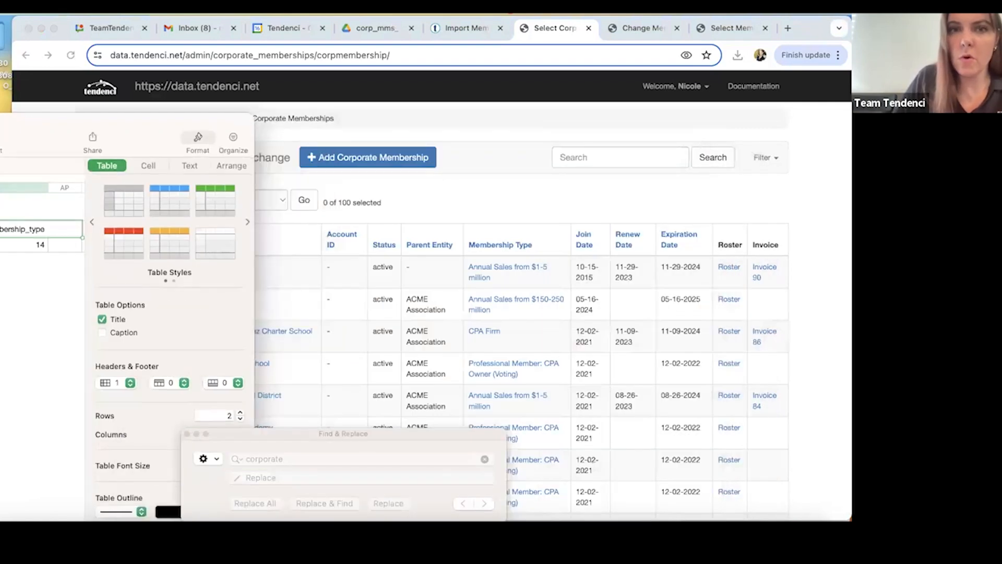
{"action": "left_click_drag", "start_coordinate": [822, 30], "coordinate": [531, 211]}
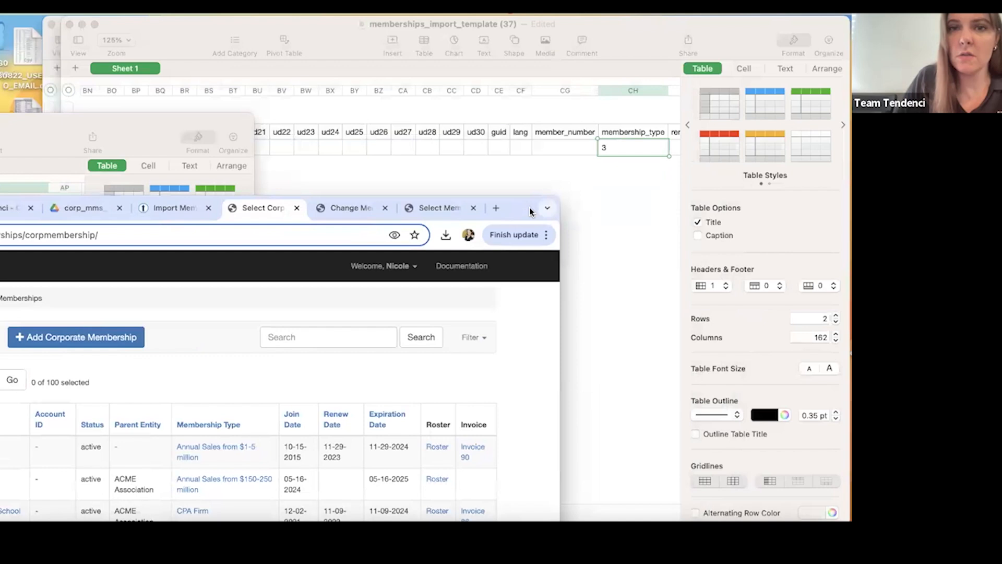
{"action": "left_click", "coordinate": [617, 144]}
{"action": "left_click_drag", "start_coordinate": [598, 29], "coordinate": [475, 30]}
{"action": "left_click_drag", "start_coordinate": [325, 433], "coordinate": [307, 247]}
{"action": "left_click", "coordinate": [367, 266]}
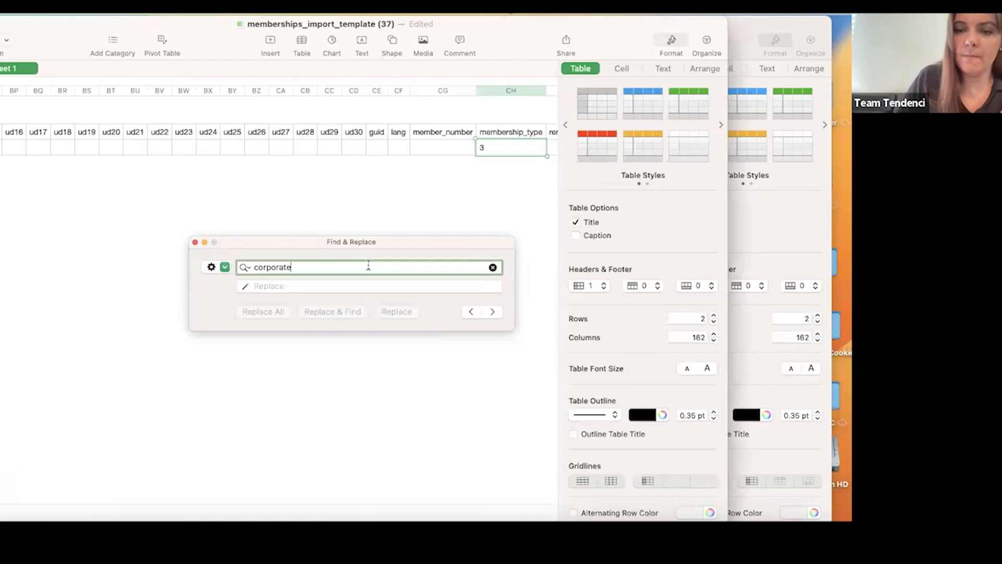
{"action": "key", "text": "Return"}
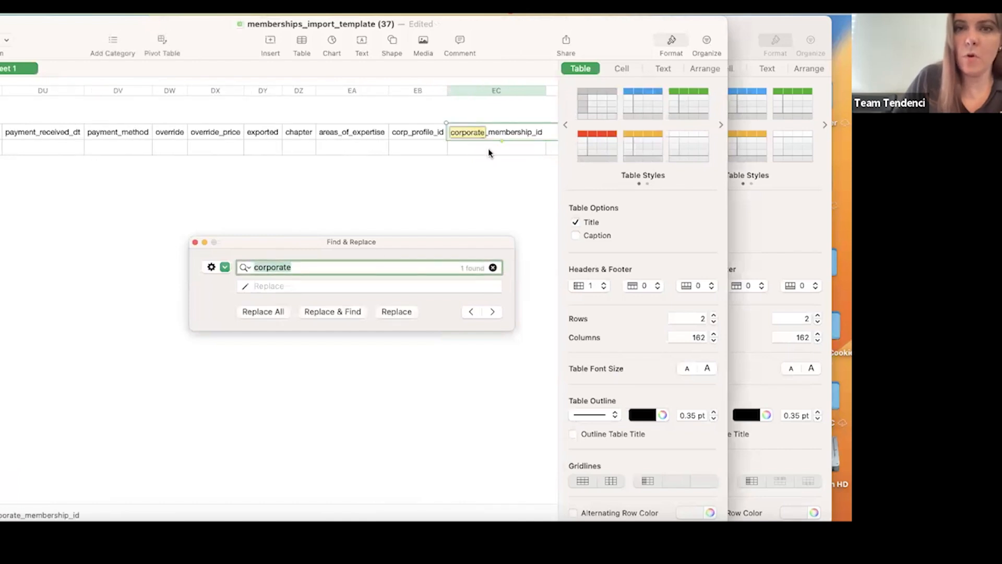
{"action": "left_click", "coordinate": [488, 152]}
{"action": "type", "text": "56"}
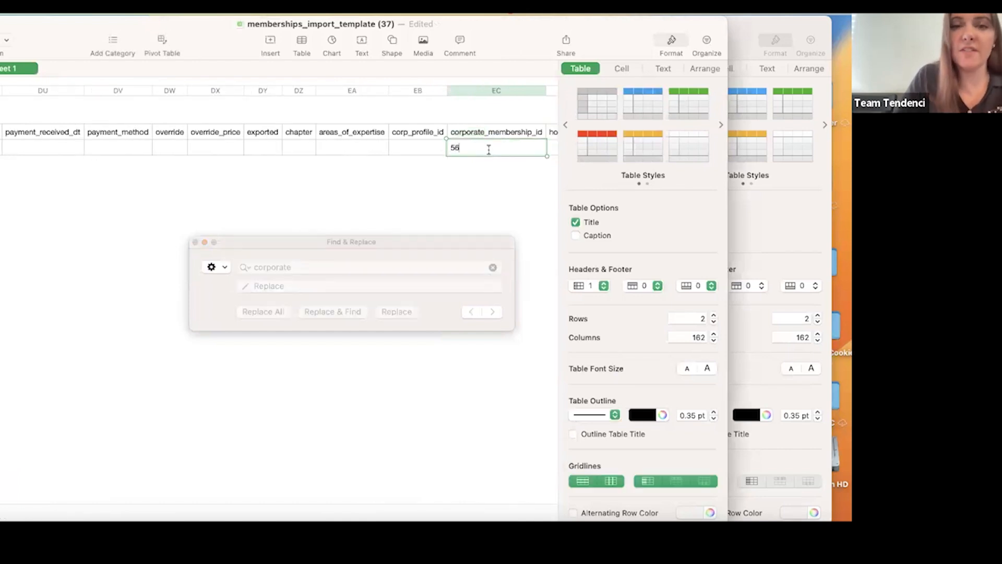
{"action": "type", "text": "6"}
{"action": "left_click", "coordinate": [195, 242]}
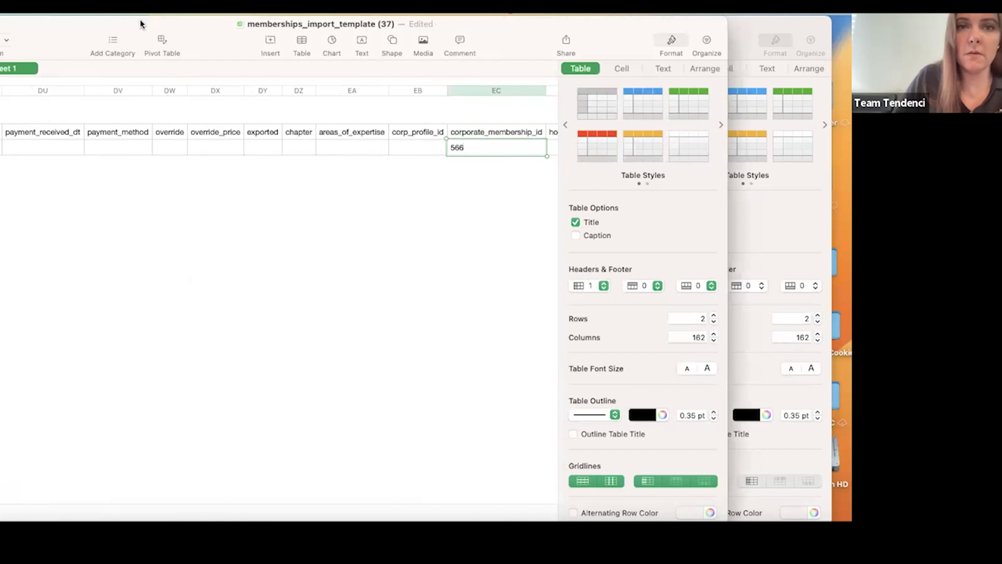
Save the individual membership spreadsheet to the Desktop as 240516_ind_members.
{"action": "left_click_drag", "start_coordinate": [67, 27], "coordinate": [131, 26]}
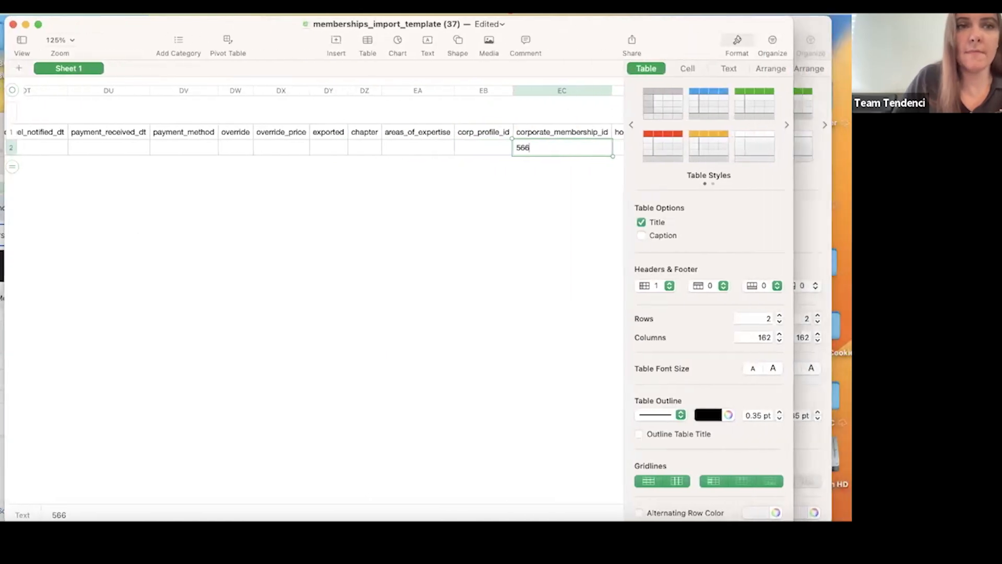
{"action": "left_click", "coordinate": [35, 13]}
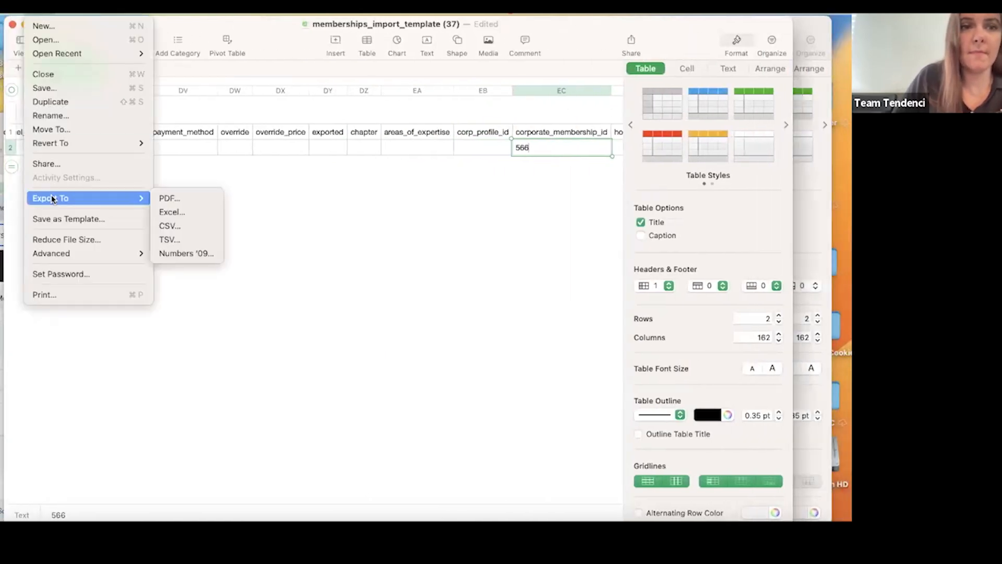
{"action": "left_click", "coordinate": [49, 87]}
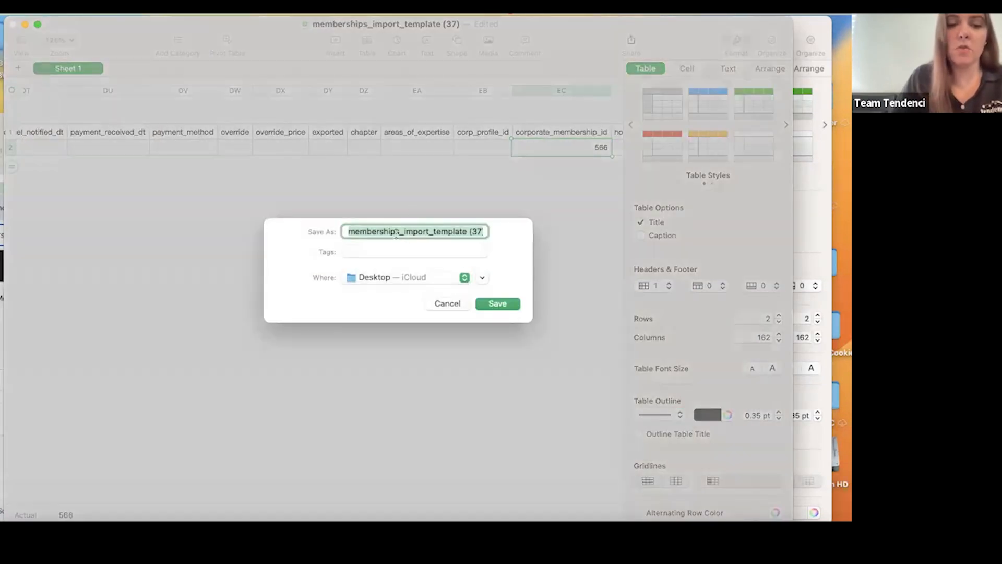
{"action": "type", "text": "240516"}
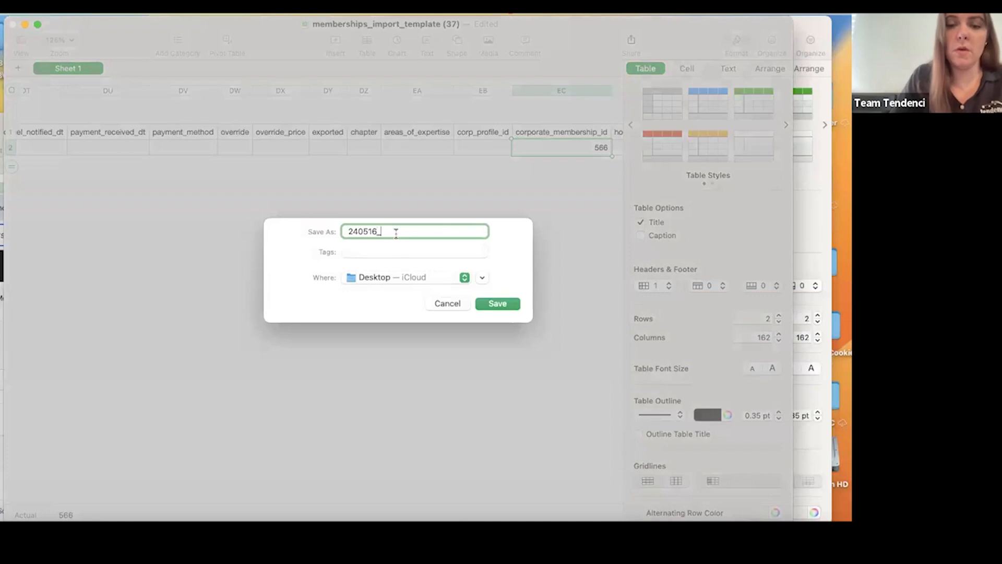
{"action": "type", "text": "_ind_members"}
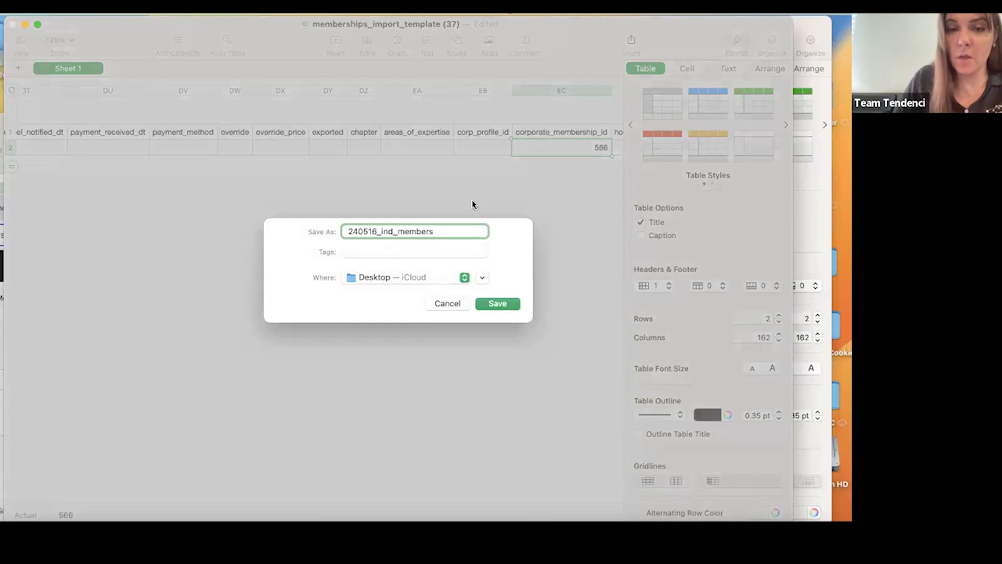
{"action": "left_click", "coordinate": [496, 304]}
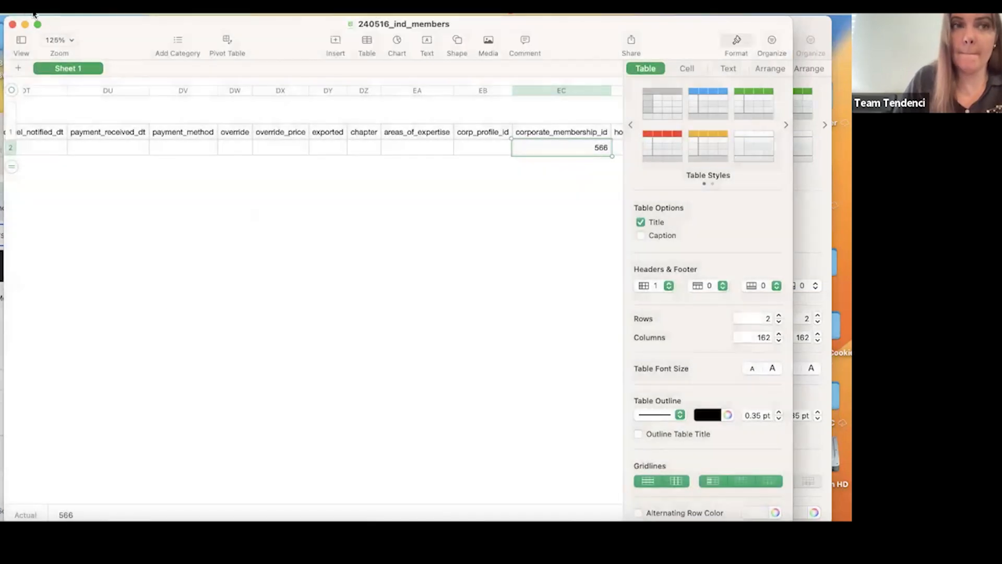
Export the individual membership spreadsheet as a CSV file to the Desktop, named 240516_ind_members.
{"action": "left_click", "coordinate": [32, 14]}
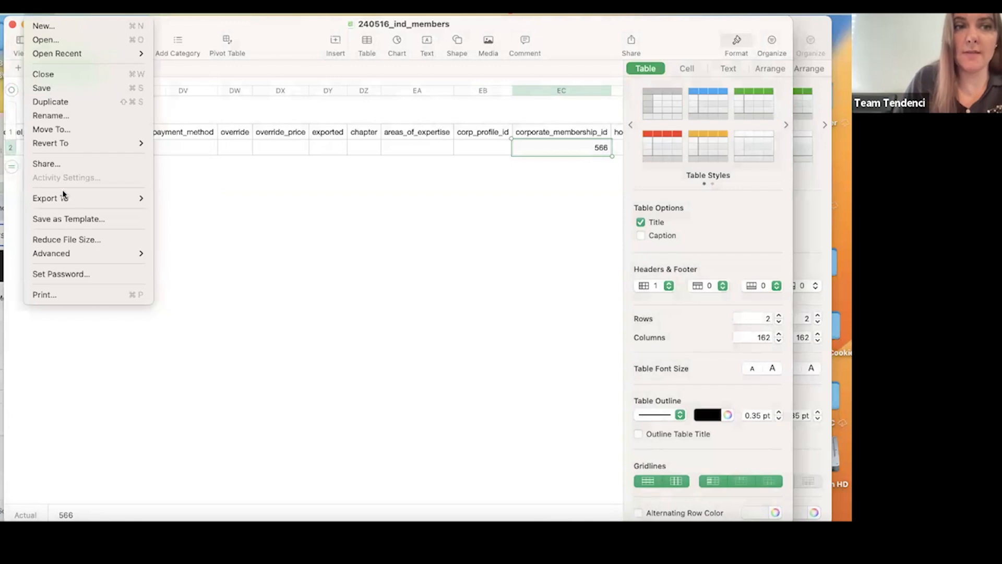
{"action": "mouse_move", "coordinate": [62, 196]}
{"action": "left_click", "coordinate": [161, 223]}
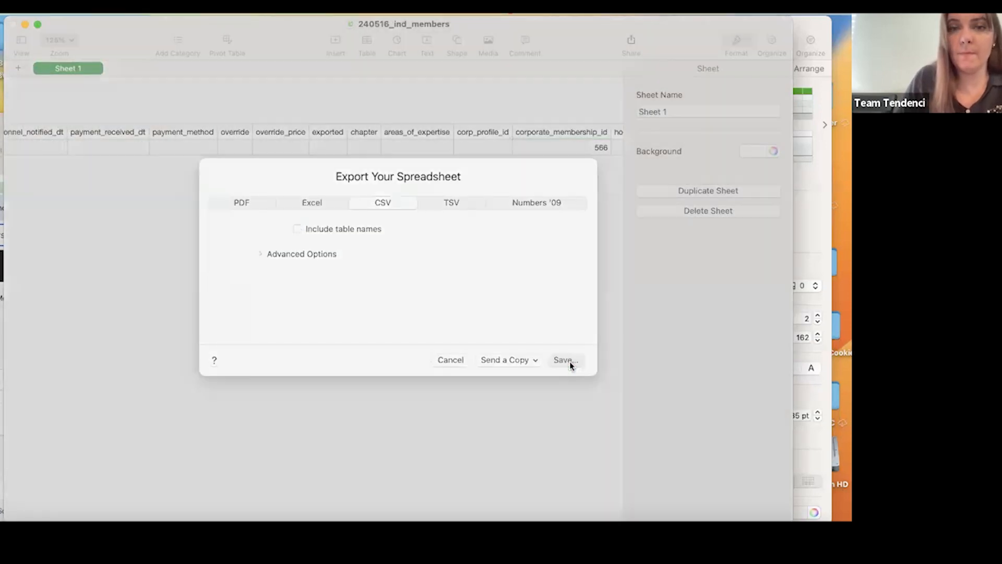
{"action": "left_click", "coordinate": [563, 364]}
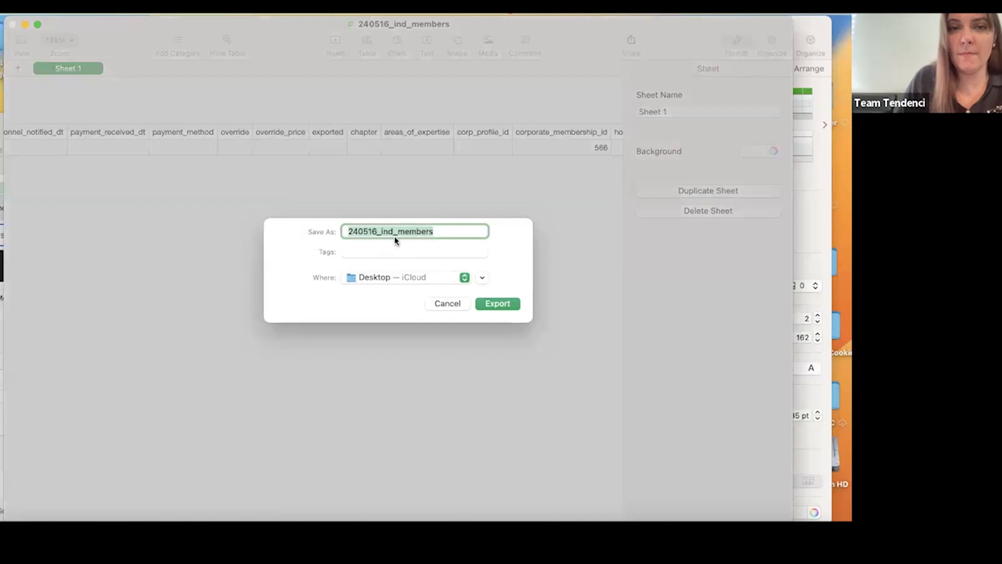
{"action": "left_click", "coordinate": [496, 301]}
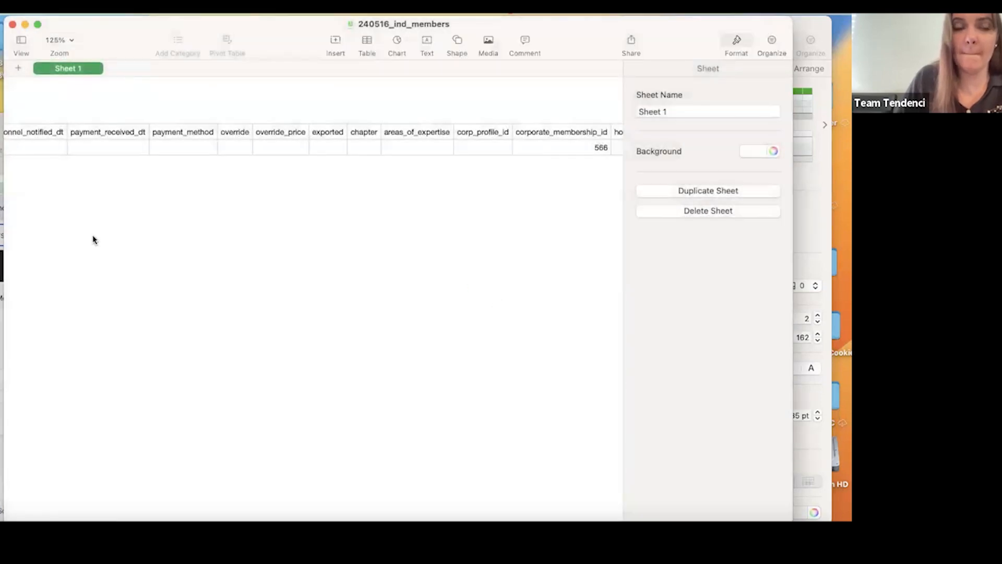
Close the 240516_ind_members spreadsheet and minimize corp_memberships_import_template (23) and memberships_import_template (36).
{"action": "left_click", "coordinate": [12, 24]}
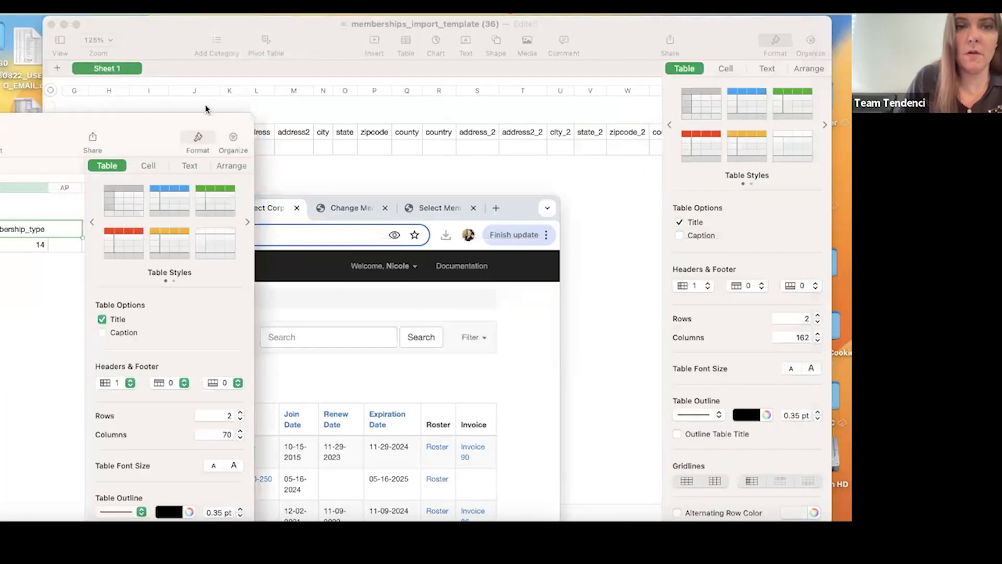
{"action": "left_click_drag", "start_coordinate": [164, 122], "coordinate": [750, 24]}
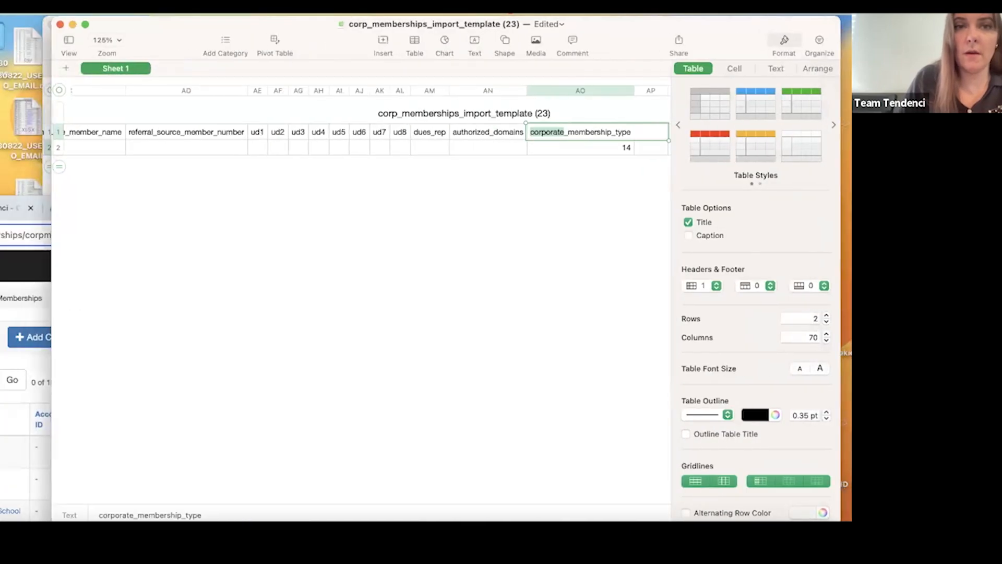
{"action": "left_click", "coordinate": [72, 24]}
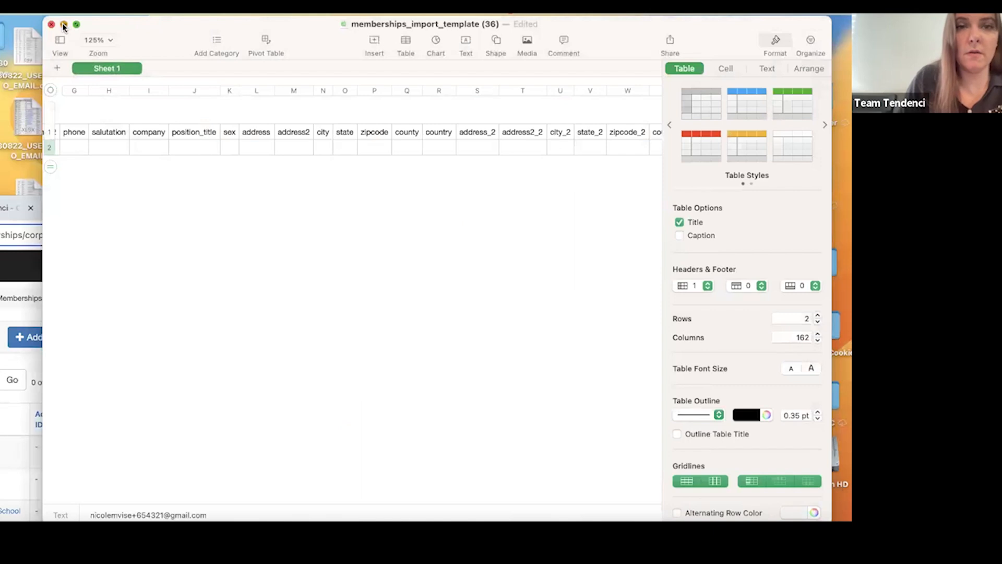
{"action": "left_click", "coordinate": [63, 24]}
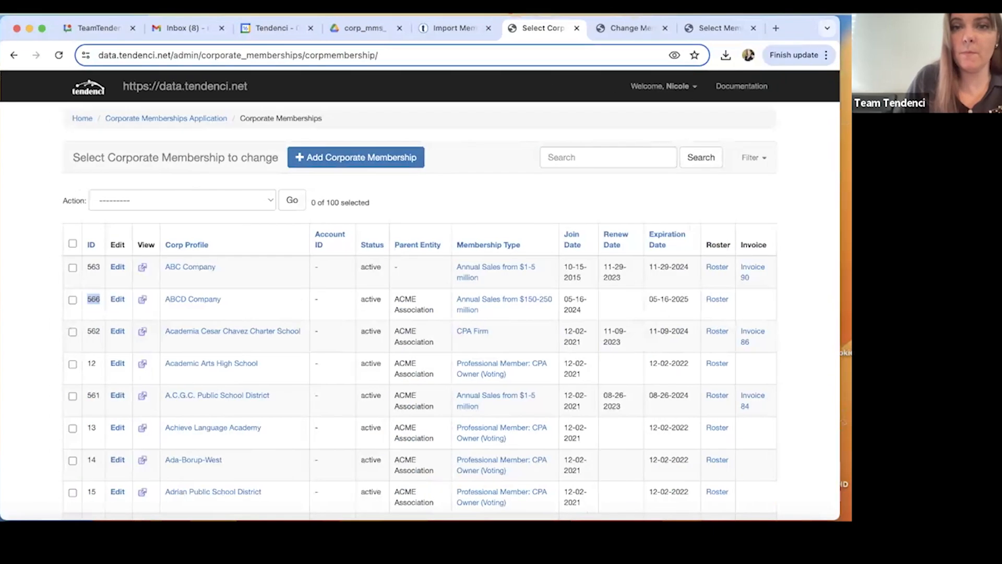
Leave the site administration for the public site's member search and go to the individual membership import page.
{"action": "left_click", "coordinate": [192, 89]}
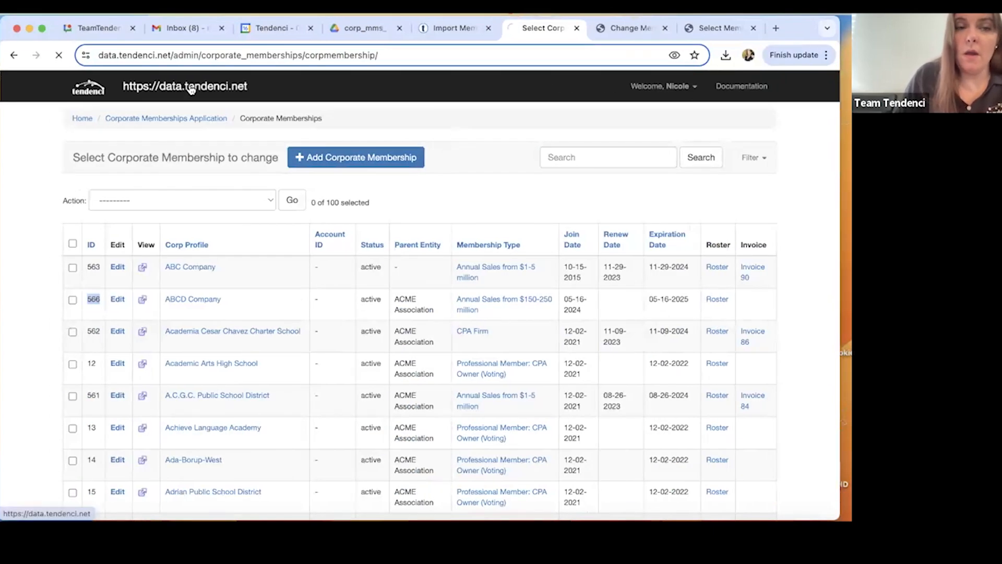
{"action": "left_click", "coordinate": [170, 81]}
{"action": "left_click", "coordinate": [174, 125]}
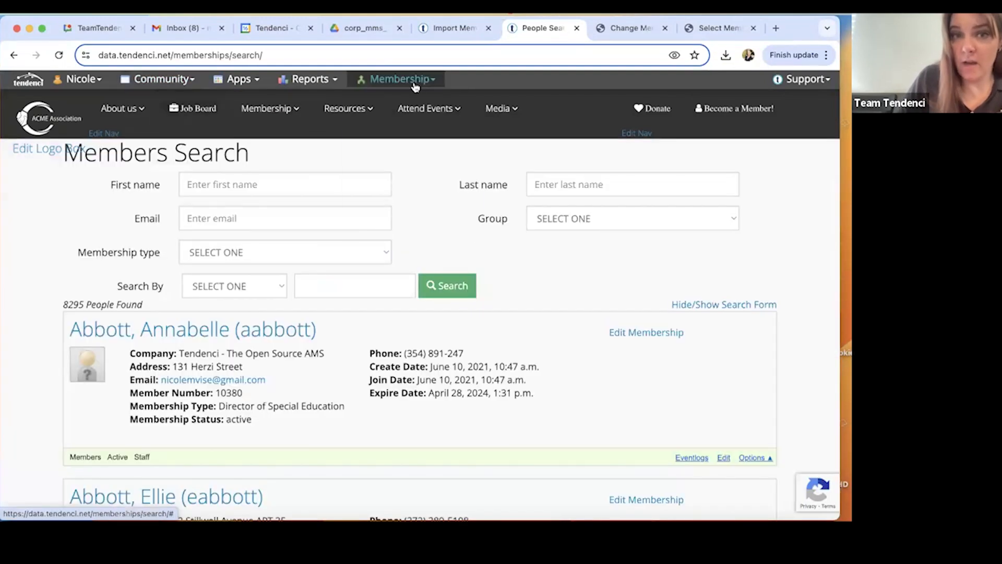
{"action": "left_click", "coordinate": [402, 79]}
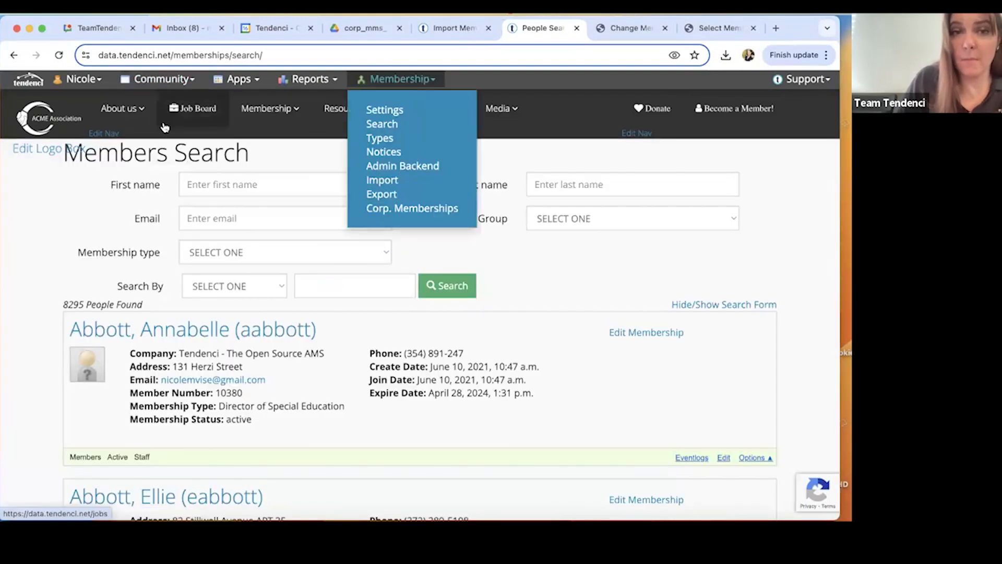
{"action": "left_click", "coordinate": [387, 186]}
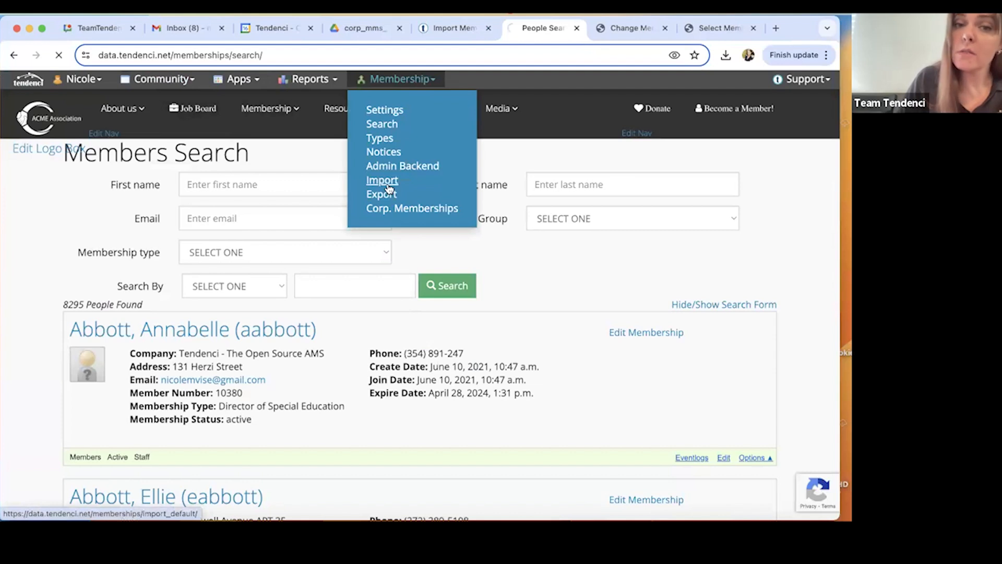
Set the membership import to identify duplicates by email.
{"action": "scroll", "coordinate": [406, 236], "scroll_direction": "down", "scroll_amount": 5}
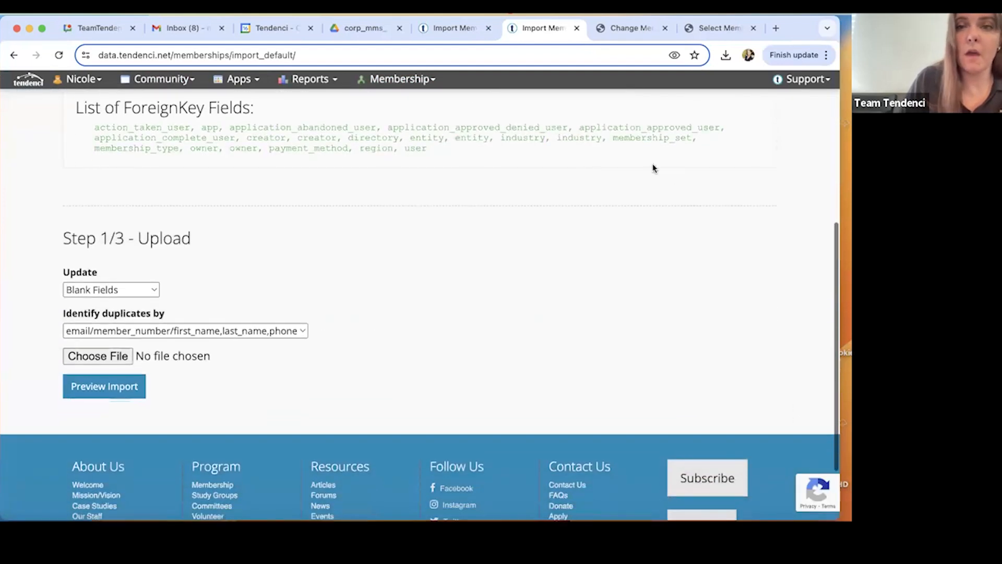
{"action": "scroll", "coordinate": [652, 167], "scroll_direction": "up", "scroll_amount": 5}
{"action": "scroll", "coordinate": [605, 252], "scroll_direction": "down", "scroll_amount": 1}
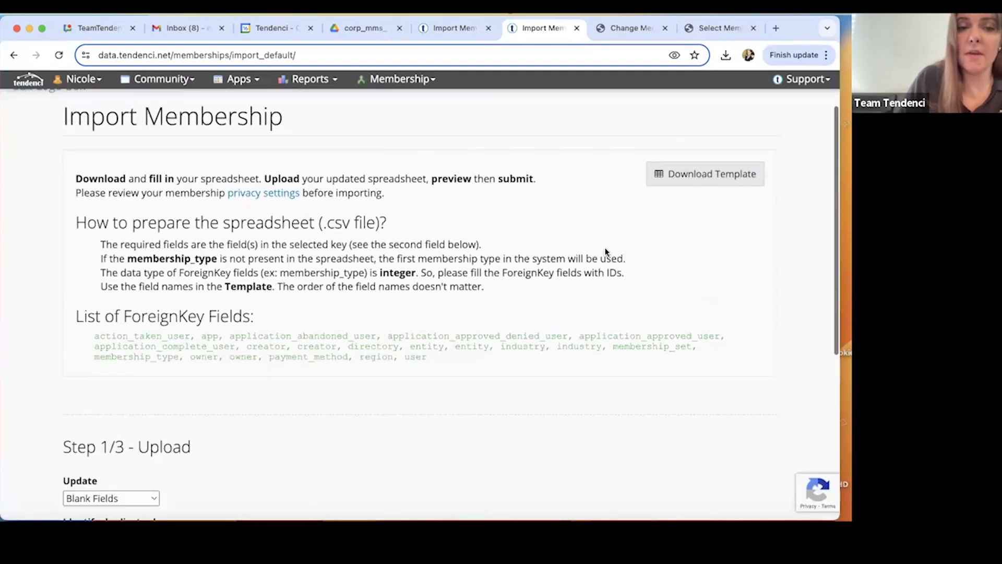
{"action": "scroll", "coordinate": [605, 252], "scroll_direction": "down", "scroll_amount": 10}
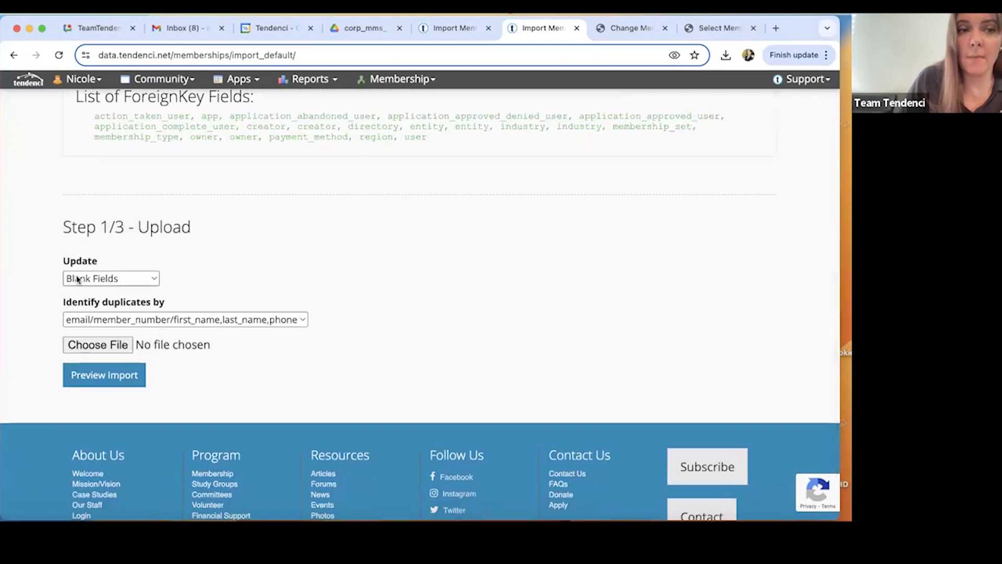
{"action": "left_click", "coordinate": [139, 319]}
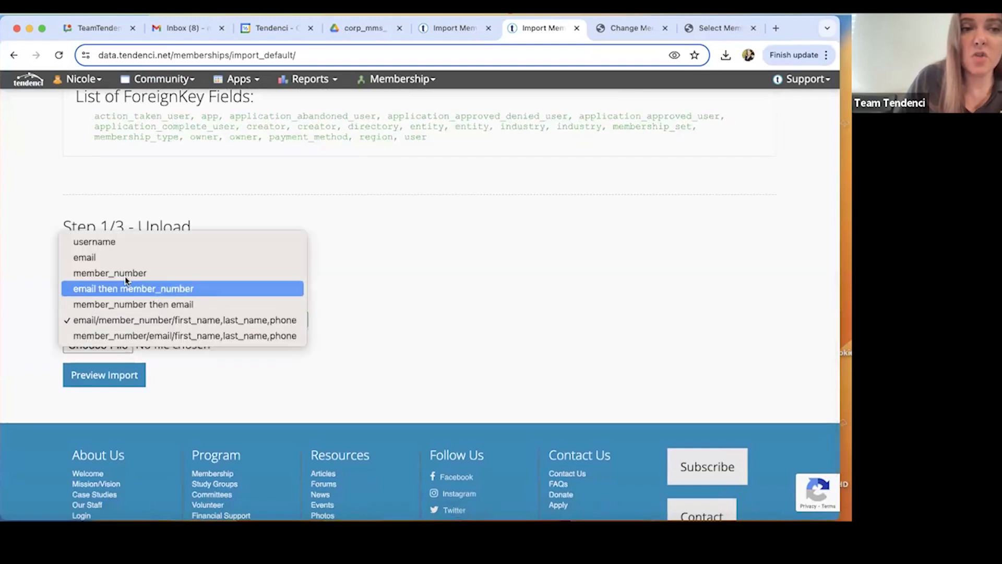
{"action": "left_click", "coordinate": [123, 257]}
{"action": "scroll", "coordinate": [115, 318], "scroll_direction": "down", "scroll_amount": 1}
{"action": "left_click", "coordinate": [114, 311]}
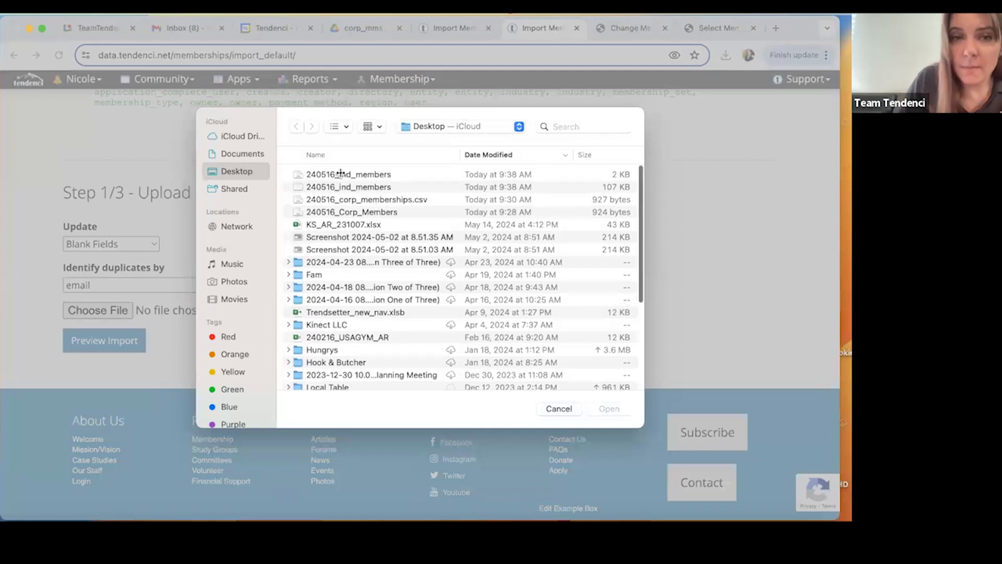
{"action": "left_click", "coordinate": [369, 174]}
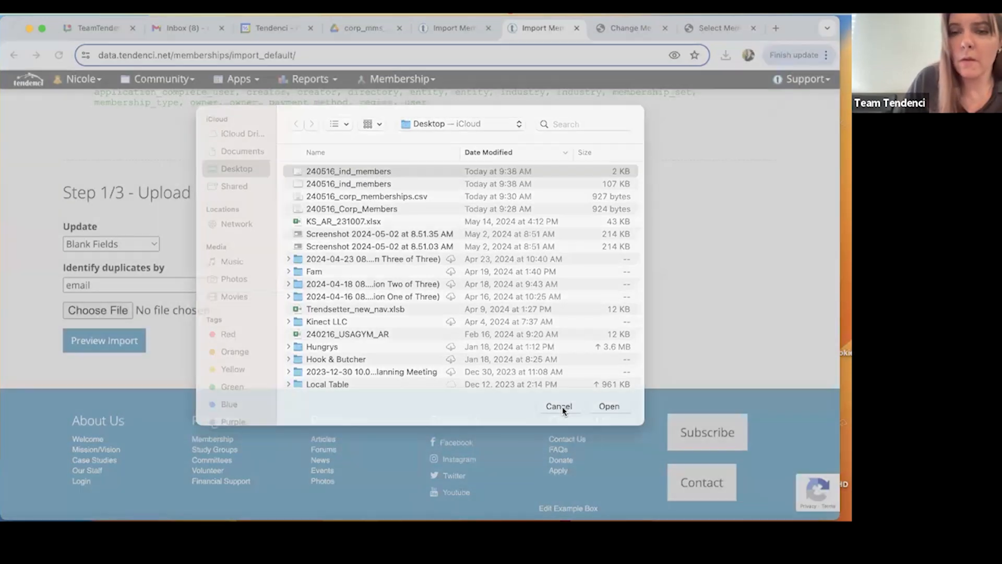
{"action": "left_click", "coordinate": [559, 408]}
Uncover the Desktop and rename the 240516_ind_members CSV file as 240516_ind_memberships.
{"action": "left_click_drag", "start_coordinate": [795, 20], "coordinate": [368, 17]}
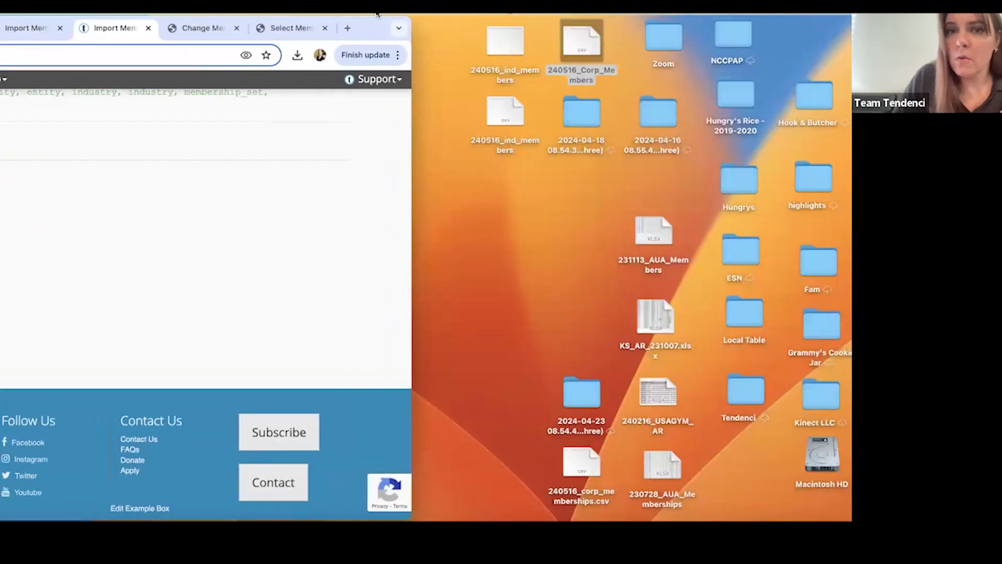
{"action": "right_click", "coordinate": [498, 116]}
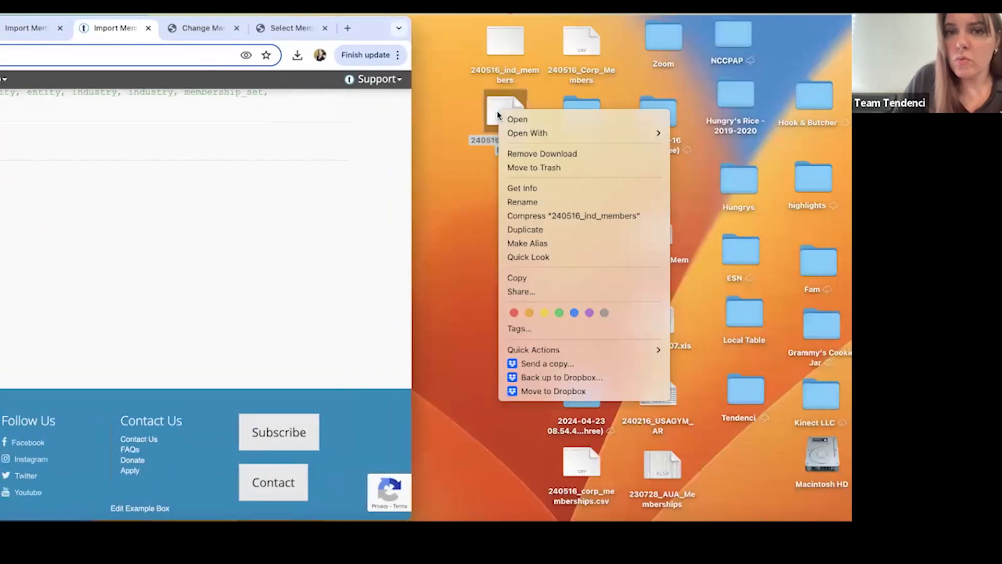
{"action": "left_click", "coordinate": [522, 200]}
{"action": "left_click", "coordinate": [514, 149]}
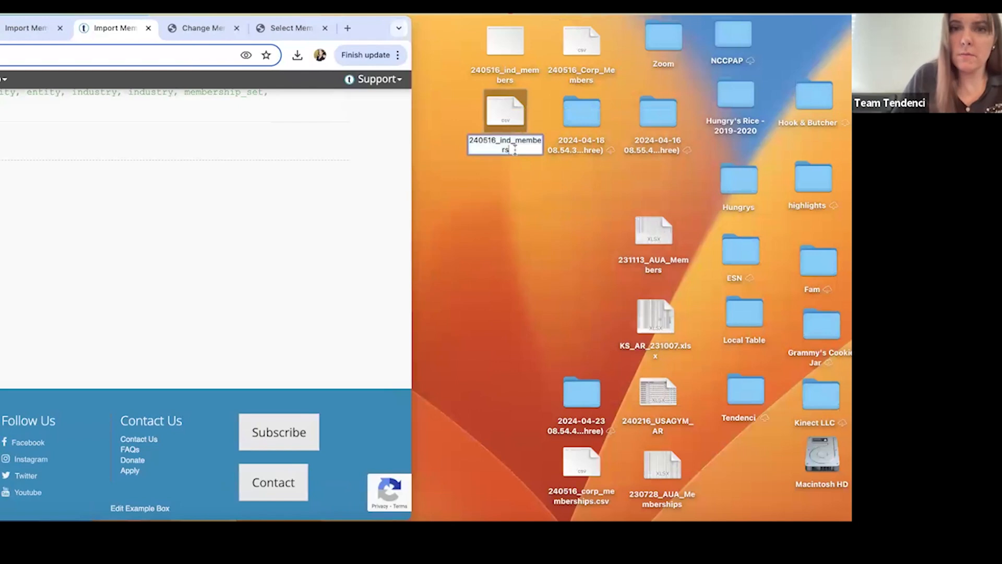
{"action": "type", "text": "hips"}
{"action": "key", "text": "Return"}
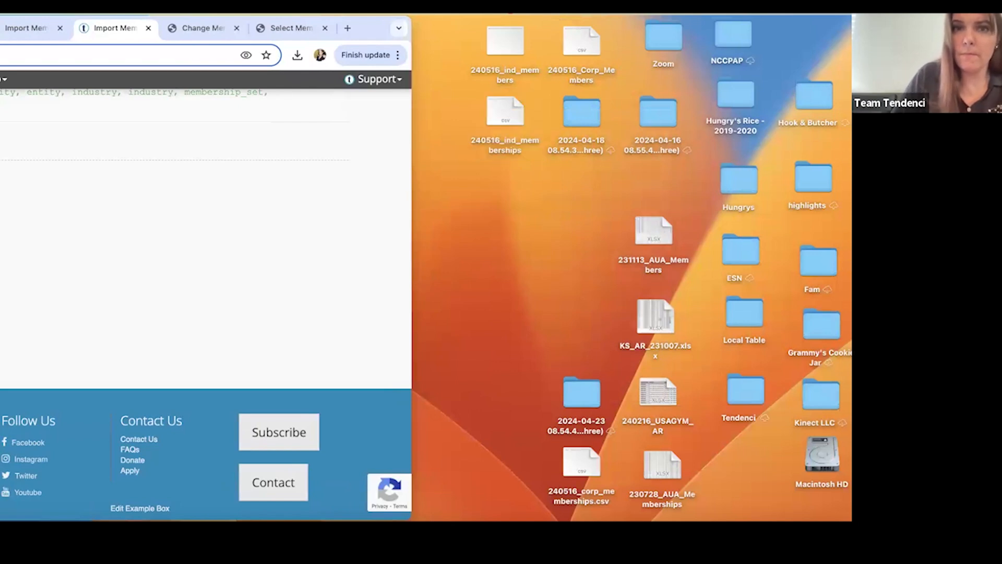
Bring the browser back into view, upload 240516_ind_memberships, and run the membership import from its preview.
{"action": "double_click", "coordinate": [368, 23]}
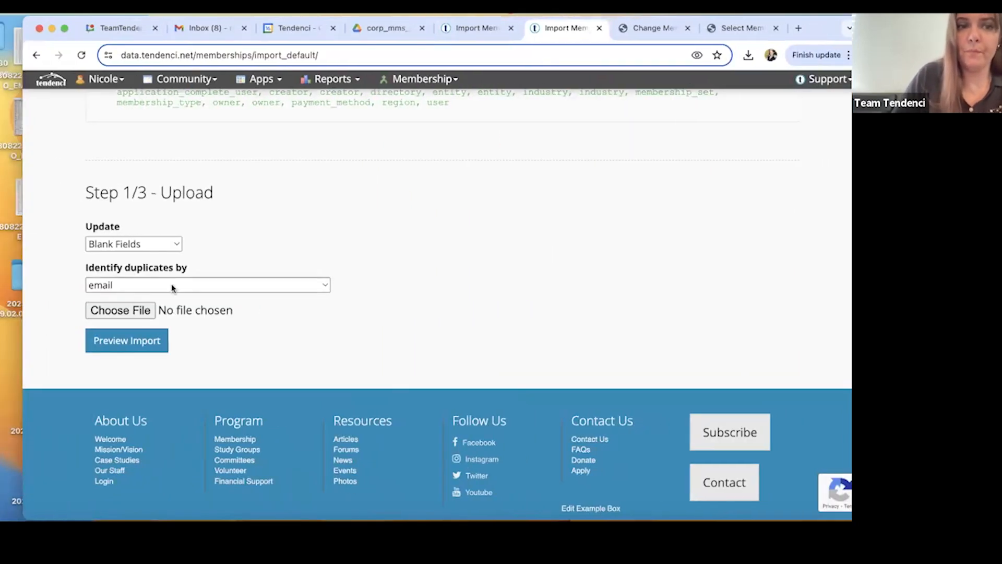
{"action": "left_click", "coordinate": [132, 309]}
{"action": "double_click", "coordinate": [428, 174]}
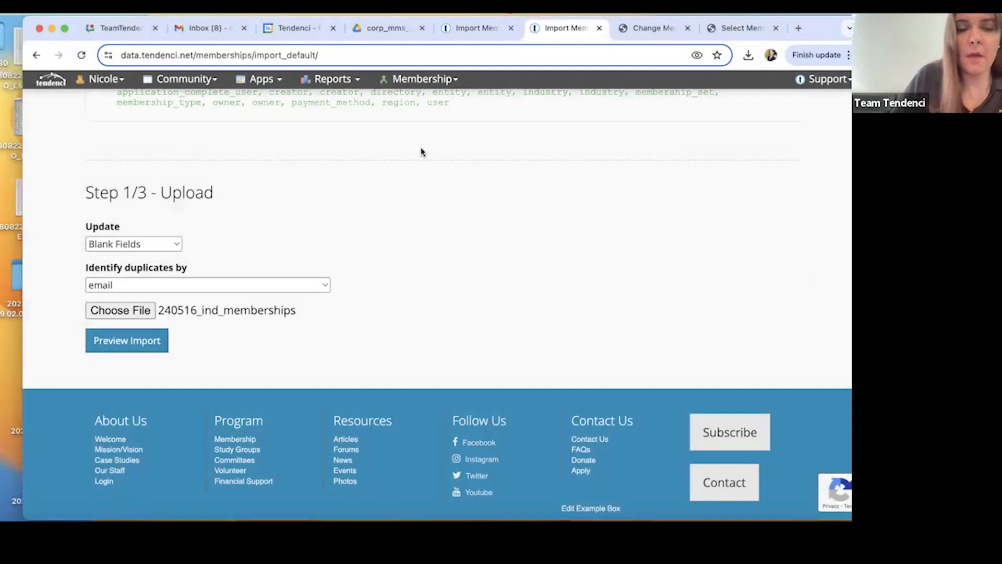
{"action": "left_click", "coordinate": [138, 345]}
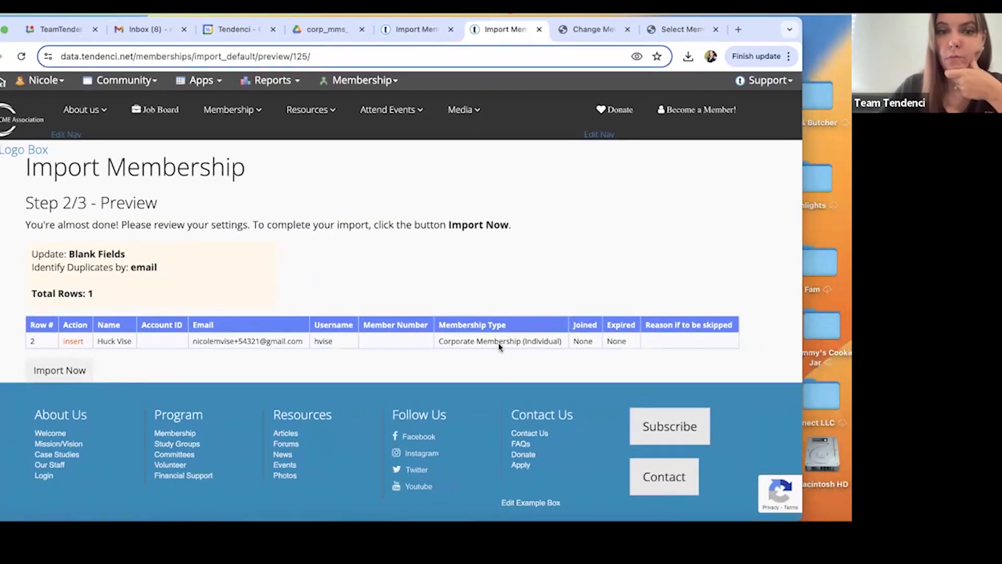
{"action": "left_click", "coordinate": [60, 370]}
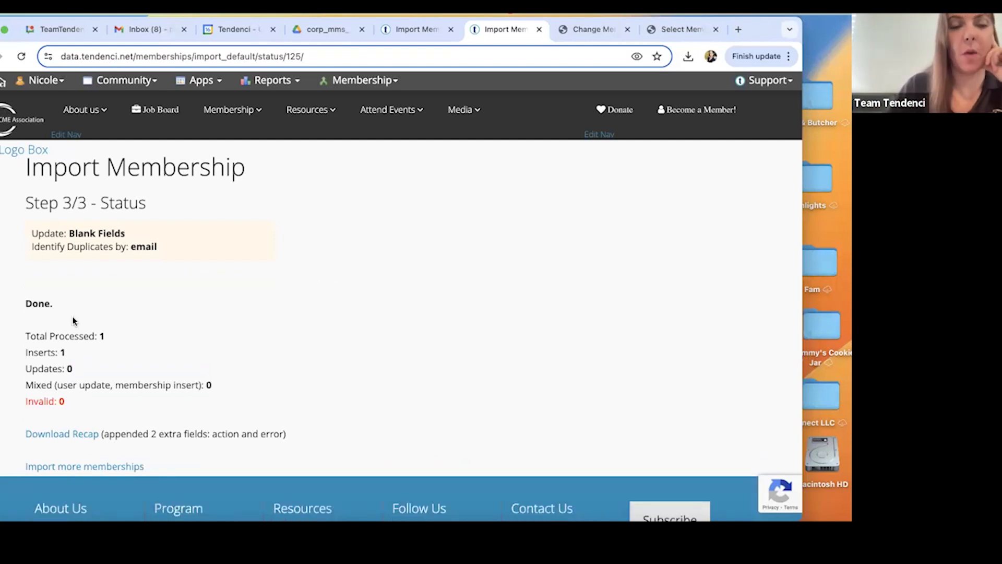
Find ABCD Company among the corporate members and check its roster for the imported individual member.
{"action": "left_click", "coordinate": [157, 81]}
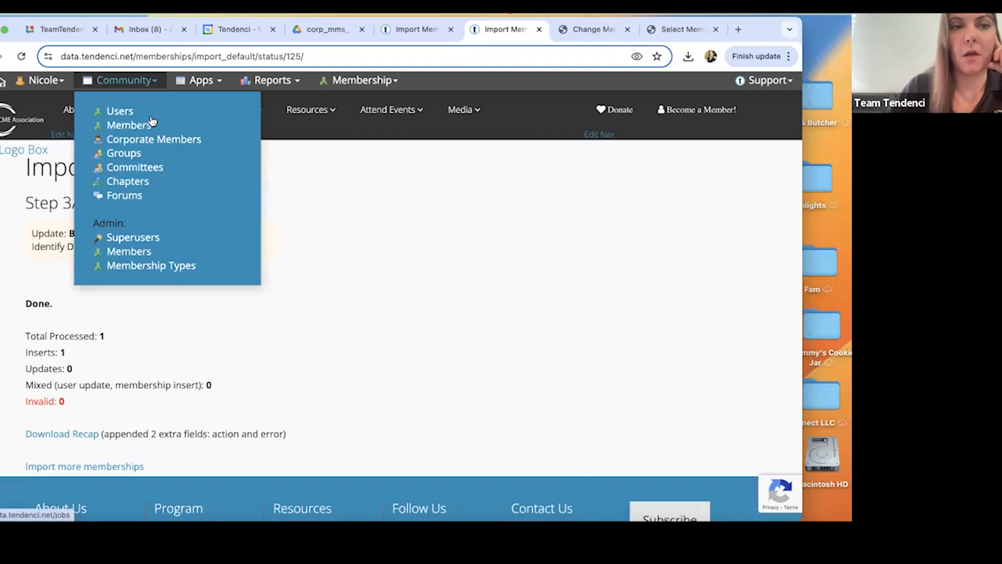
{"action": "left_click", "coordinate": [149, 141]}
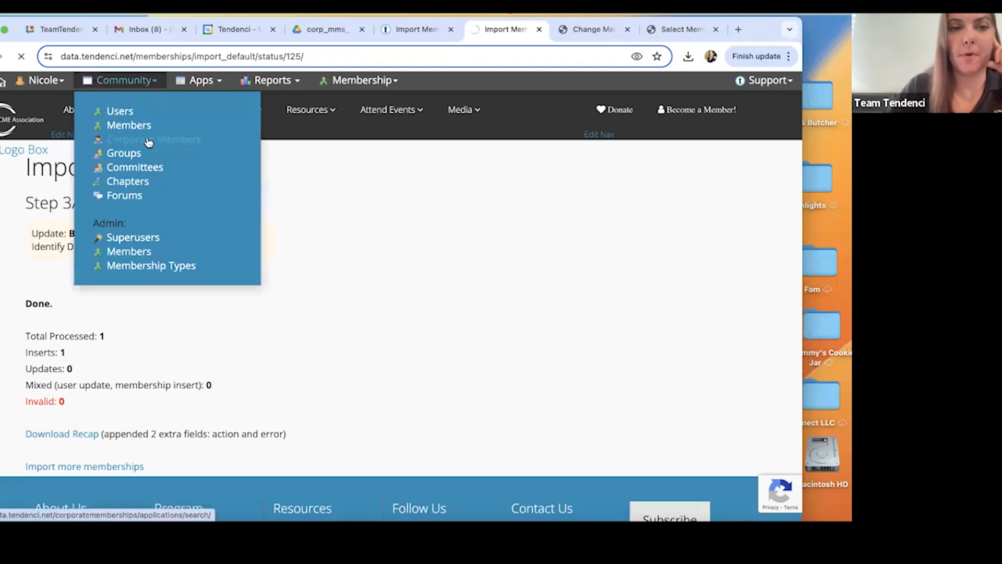
{"action": "scroll", "coordinate": [247, 259], "scroll_direction": "down", "scroll_amount": 5}
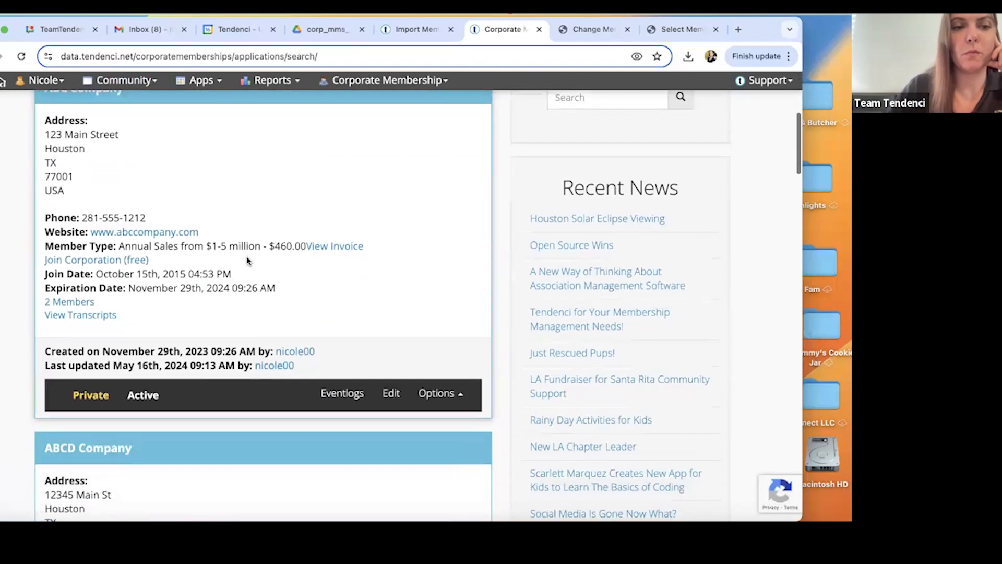
{"action": "scroll", "coordinate": [247, 259], "scroll_direction": "down", "scroll_amount": 5}
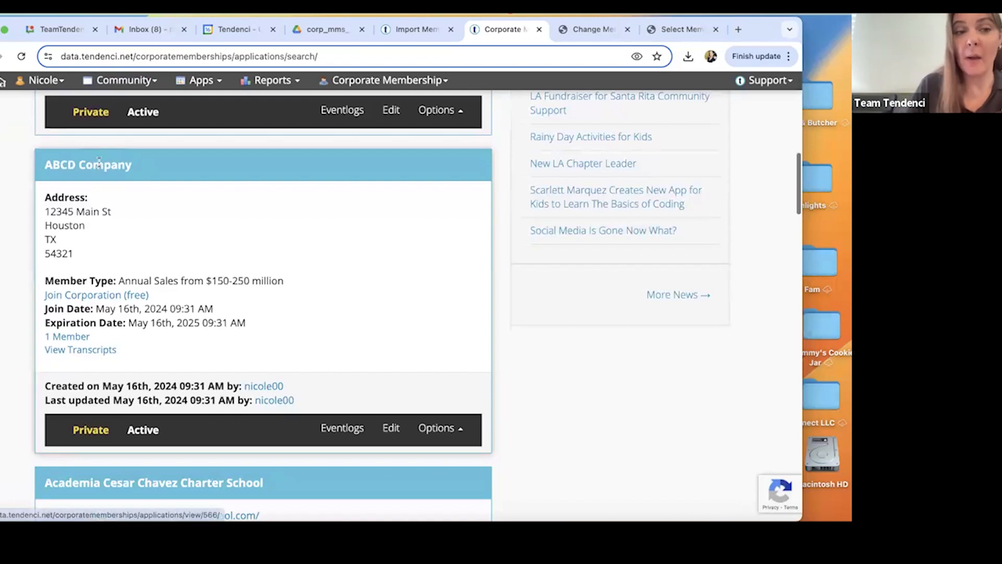
{"action": "left_click", "coordinate": [58, 337]}
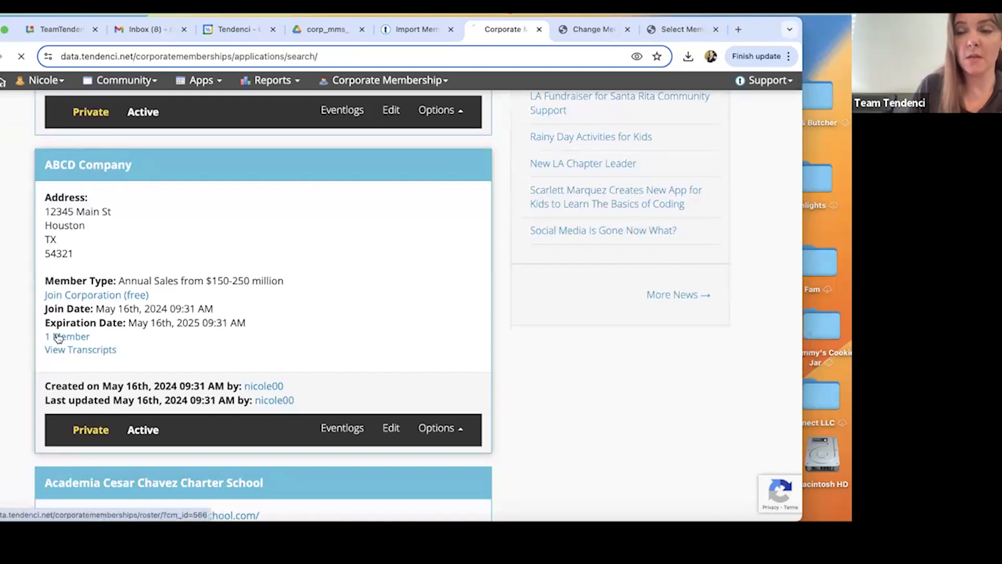
{"action": "scroll", "coordinate": [155, 426], "scroll_direction": "down", "scroll_amount": 2}
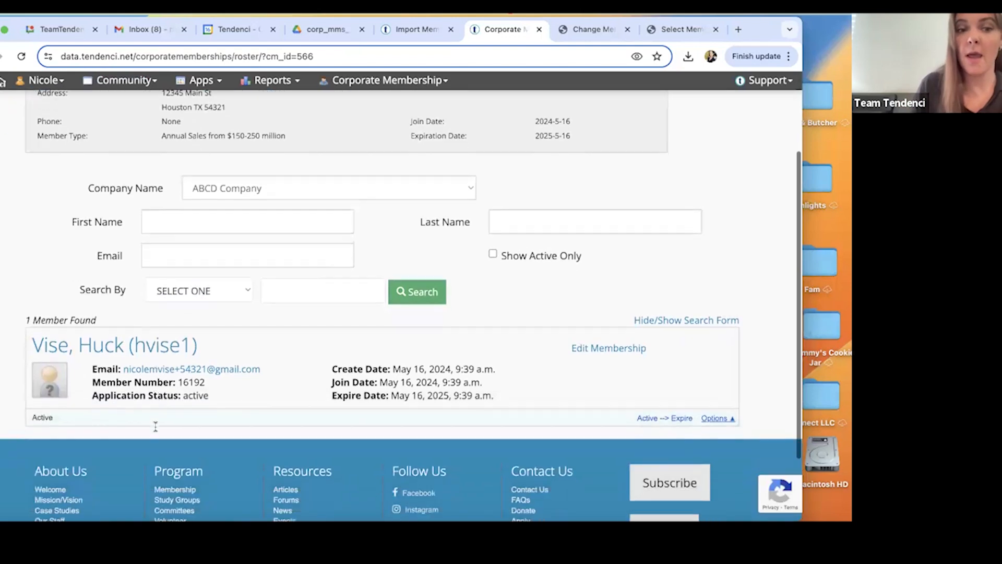
{"action": "scroll", "coordinate": [155, 426], "scroll_direction": "down", "scroll_amount": 1}
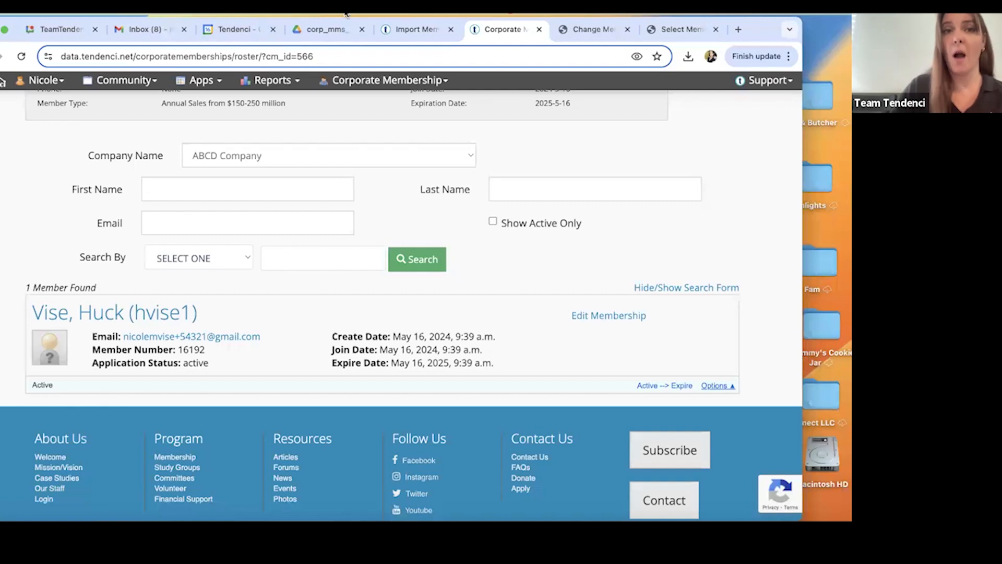
Return to the corp_mms presentation and review the binding methods for importing individual members of an organization, up to page 14.
{"action": "left_click", "coordinate": [326, 29]}
{"action": "scroll", "coordinate": [320, 241], "scroll_direction": "down", "scroll_amount": 1}
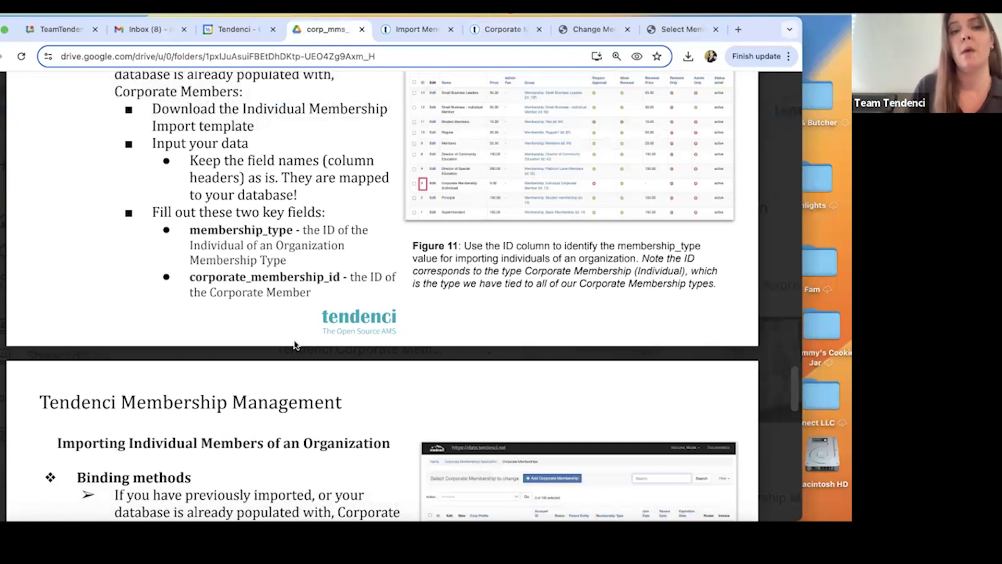
{"action": "scroll", "coordinate": [295, 345], "scroll_direction": "down", "scroll_amount": 5}
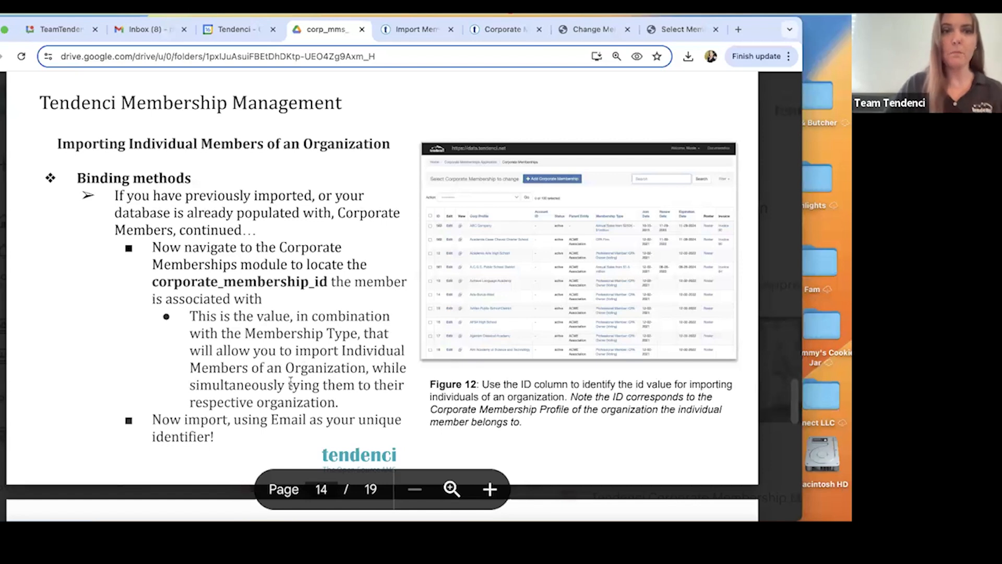
Review the presentation's binding methods on pages 14 and 15, including binding previously imported individuals by Company Name.
{"action": "scroll", "coordinate": [293, 376], "scroll_direction": "down", "scroll_amount": 1}
{"action": "scroll", "coordinate": [244, 282], "scroll_direction": "down", "scroll_amount": 1}
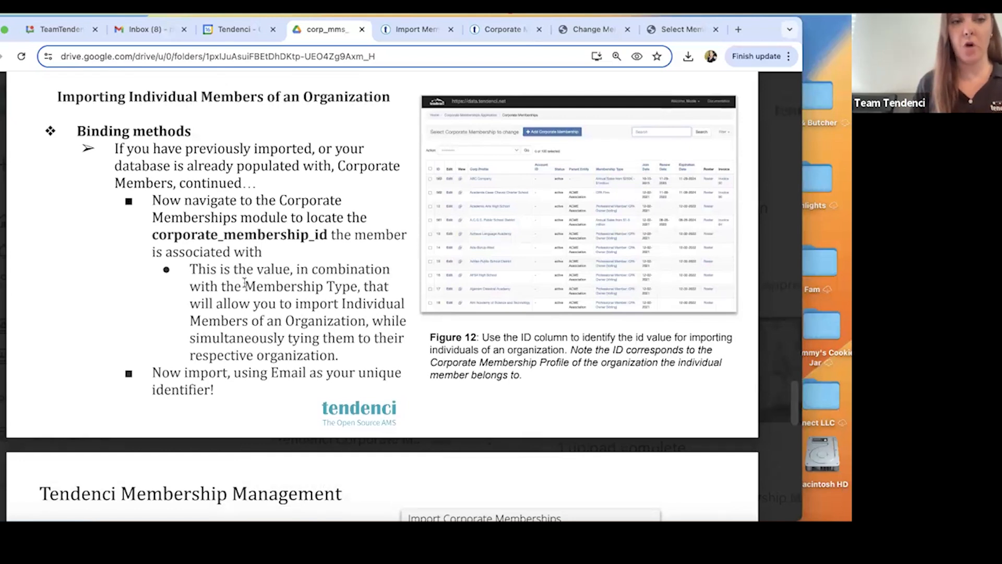
{"action": "scroll", "coordinate": [245, 189], "scroll_direction": "down", "scroll_amount": 1}
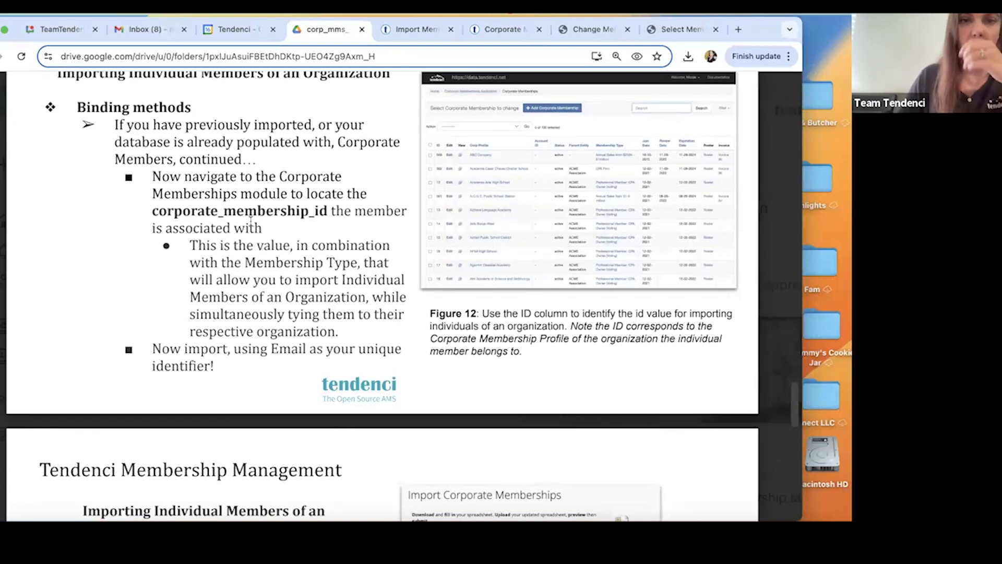
{"action": "scroll", "coordinate": [250, 221], "scroll_direction": "down", "scroll_amount": 10}
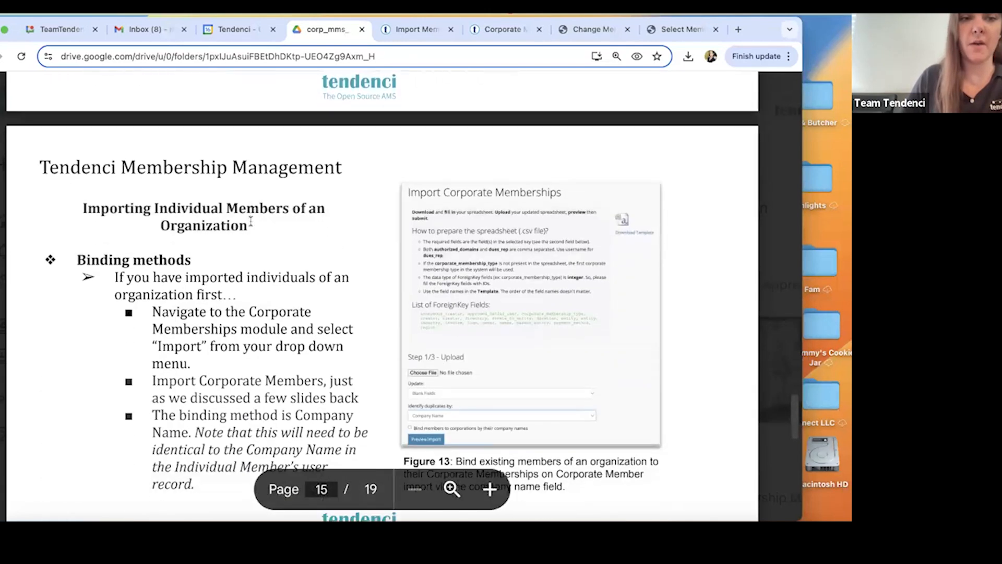
{"action": "scroll", "coordinate": [251, 221], "scroll_direction": "down", "scroll_amount": 4}
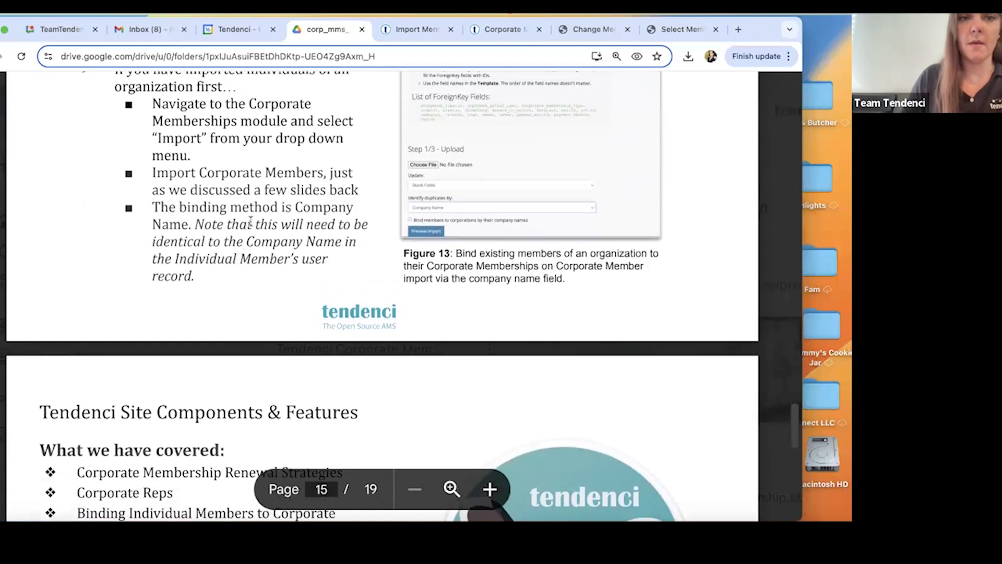
{"action": "scroll", "coordinate": [251, 221], "scroll_direction": "down", "scroll_amount": 5}
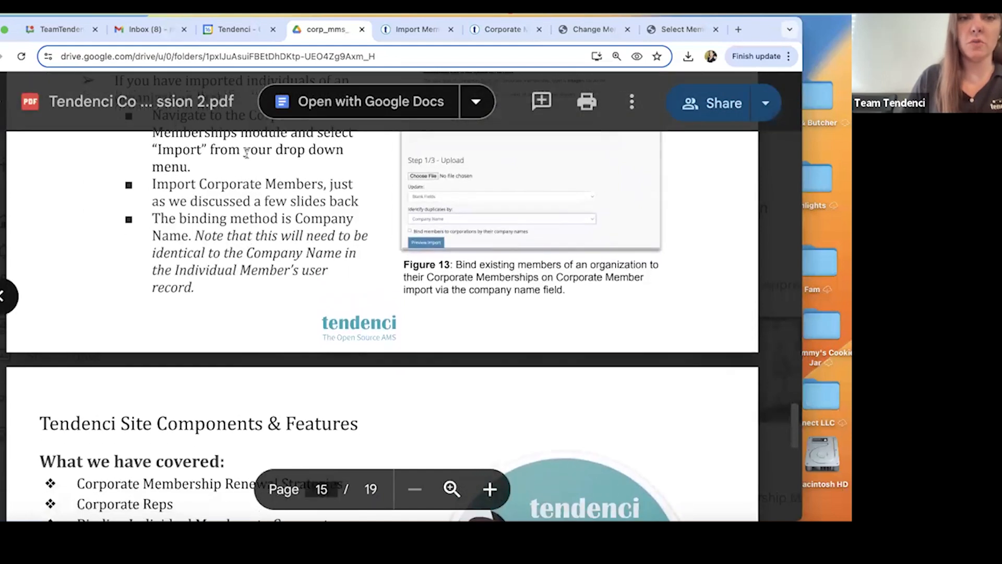
{"action": "scroll", "coordinate": [272, 225], "scroll_direction": "up", "scroll_amount": 11}
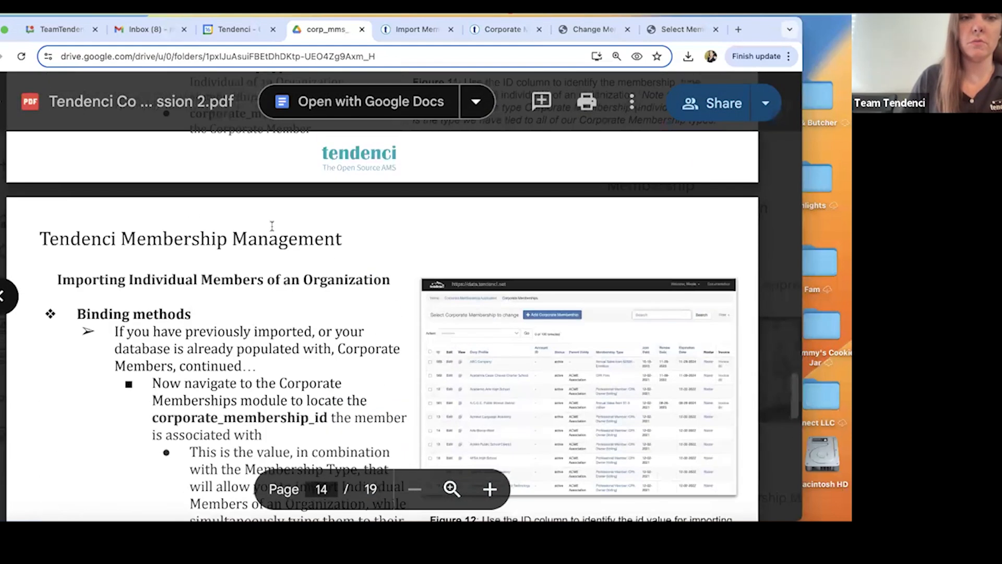
{"action": "scroll", "coordinate": [311, 340], "scroll_direction": "down", "scroll_amount": 4}
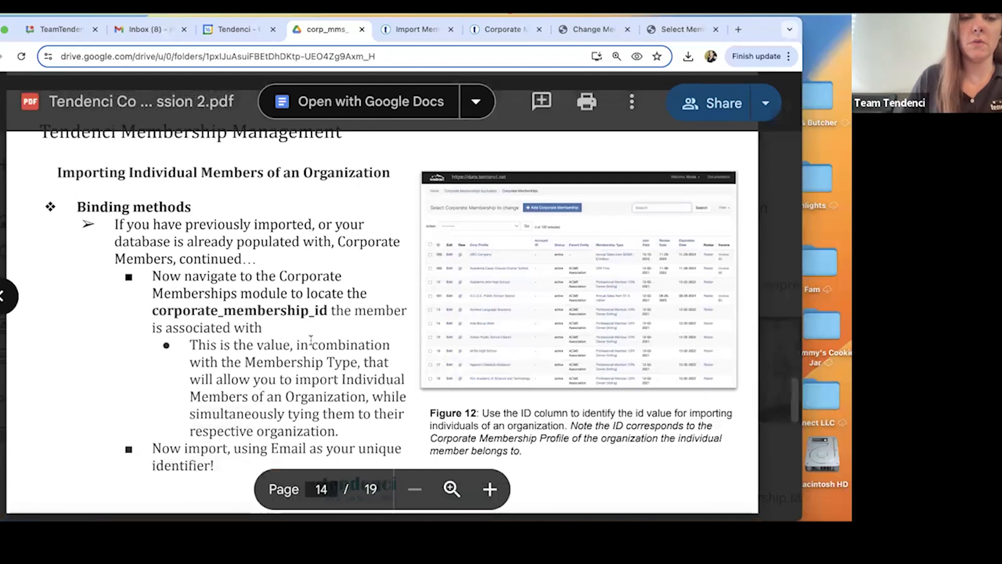
{"action": "scroll", "coordinate": [311, 340], "scroll_direction": "down", "scroll_amount": 1}
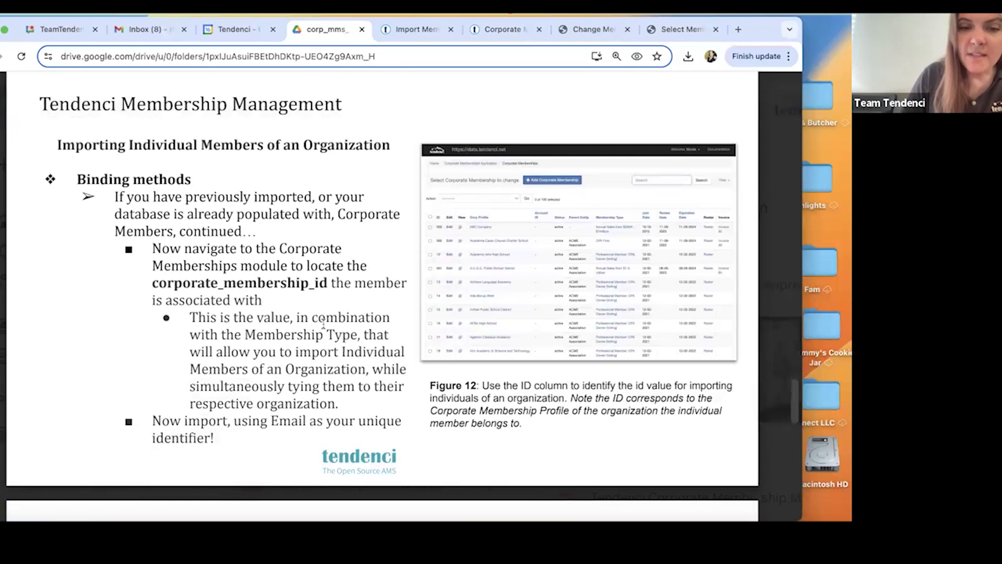
{"action": "scroll", "coordinate": [323, 324], "scroll_direction": "up", "scroll_amount": 10}
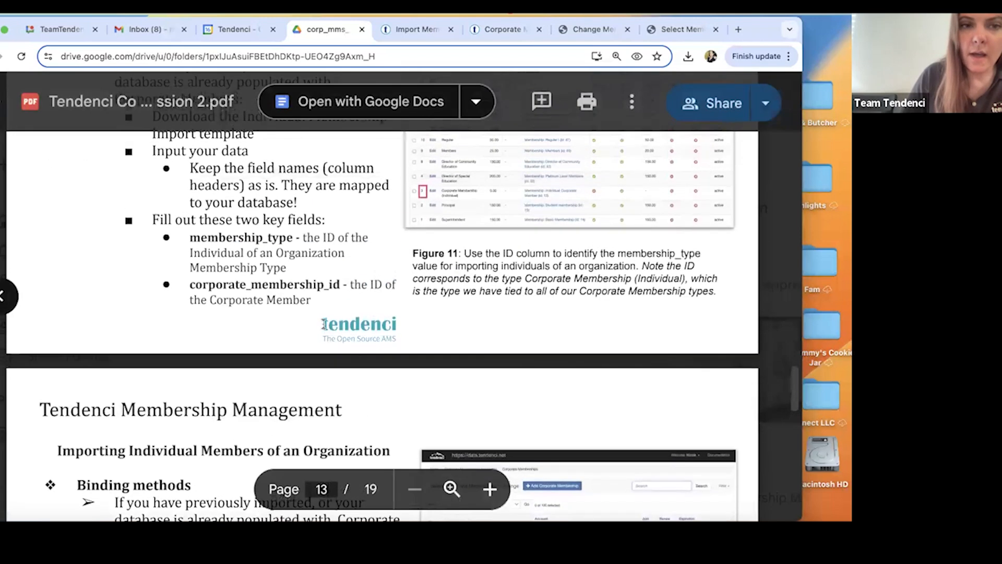
{"action": "scroll", "coordinate": [323, 324], "scroll_direction": "down", "scroll_amount": 15}
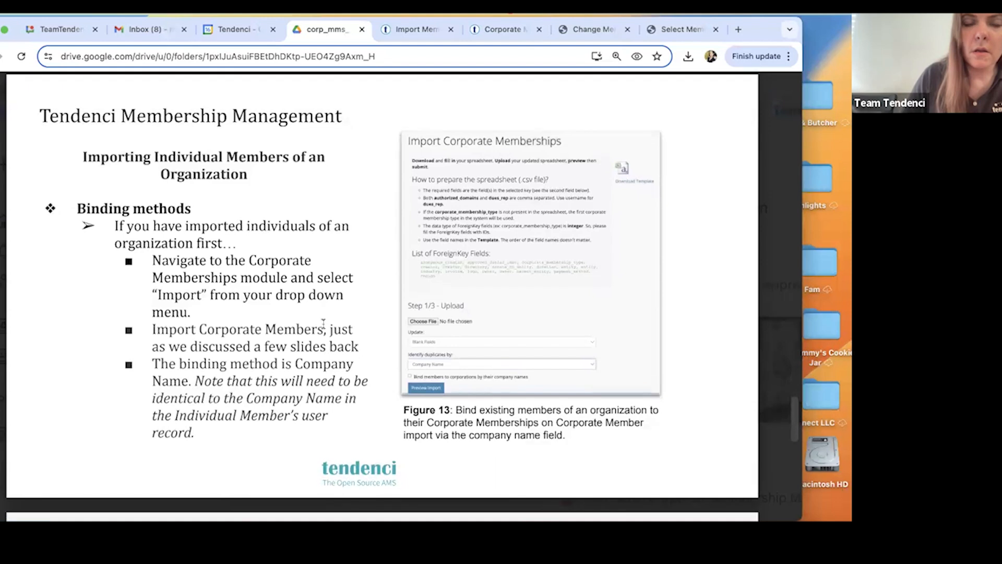
{"action": "scroll", "coordinate": [324, 325], "scroll_direction": "down", "scroll_amount": 3}
{"action": "scroll", "coordinate": [324, 324], "scroll_direction": "up", "scroll_amount": 2}
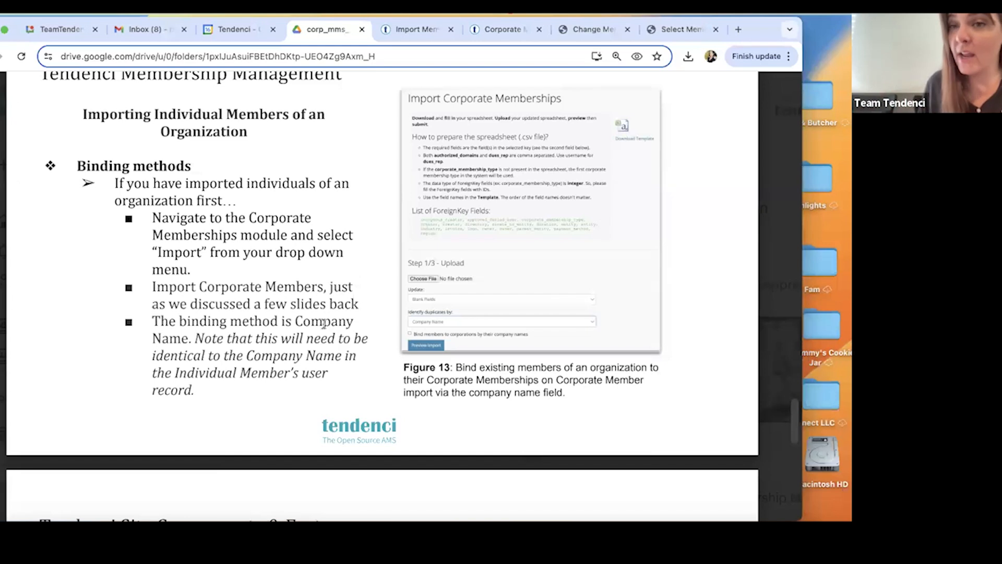
Load data.tendenci.net in a new browser tab and go to the site's Members search page.
{"action": "left_click", "coordinate": [738, 29]}
{"action": "type", "text": "data"}
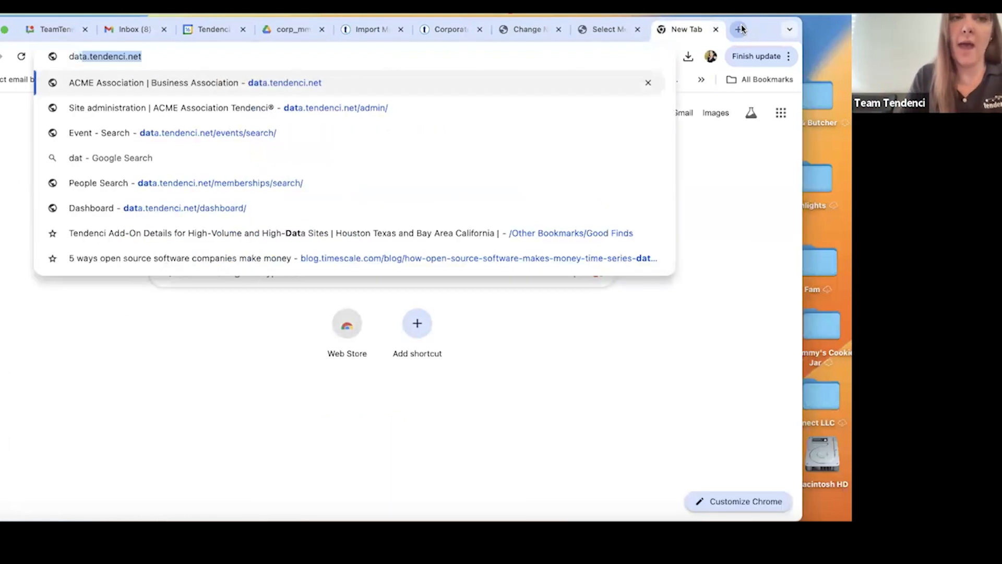
{"action": "key", "text": "Return"}
{"action": "left_click", "coordinate": [122, 80]}
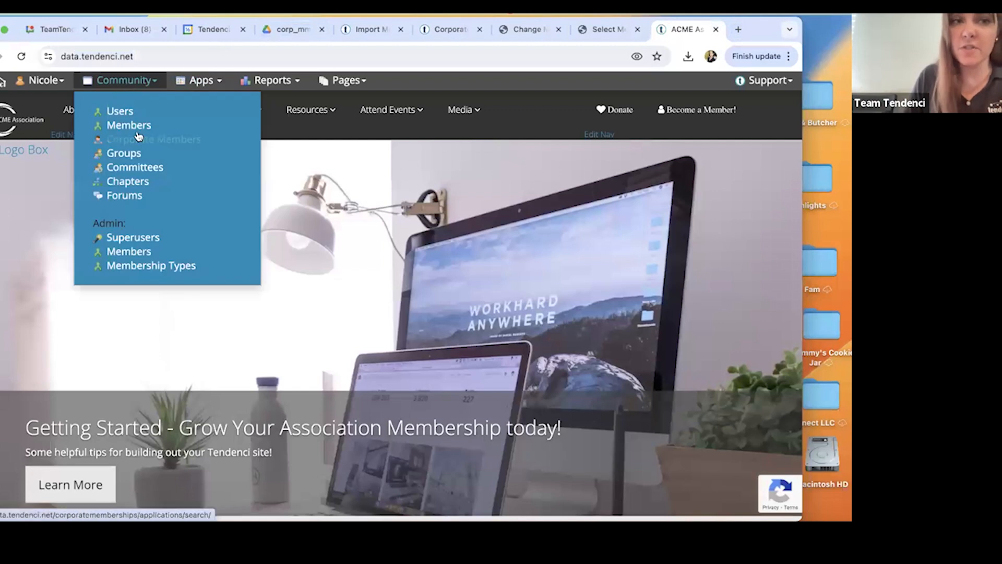
{"action": "left_click", "coordinate": [128, 126]}
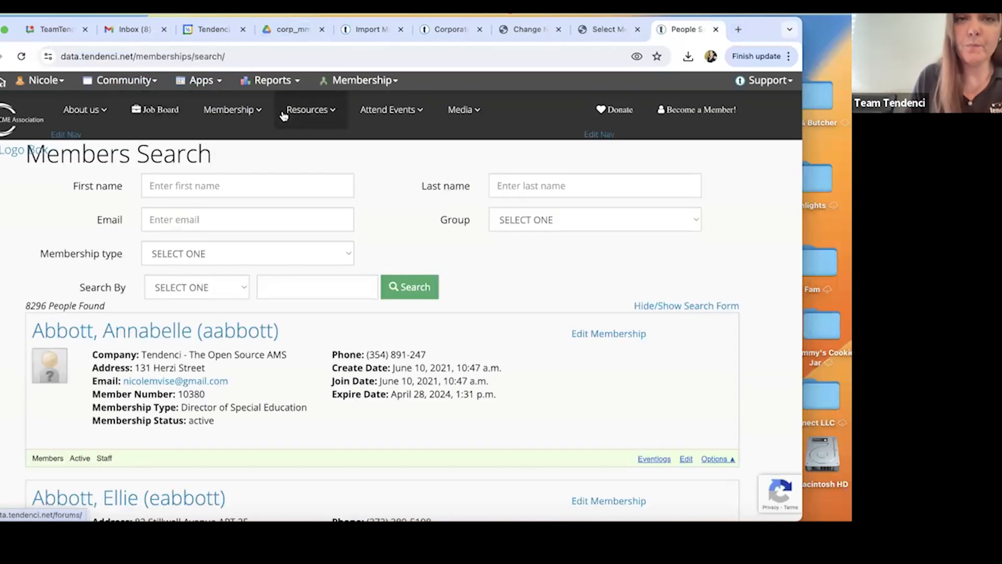
Go to the membership applications in the admin backend and view the form of the individuals Membership Application.
{"action": "left_click", "coordinate": [353, 76]}
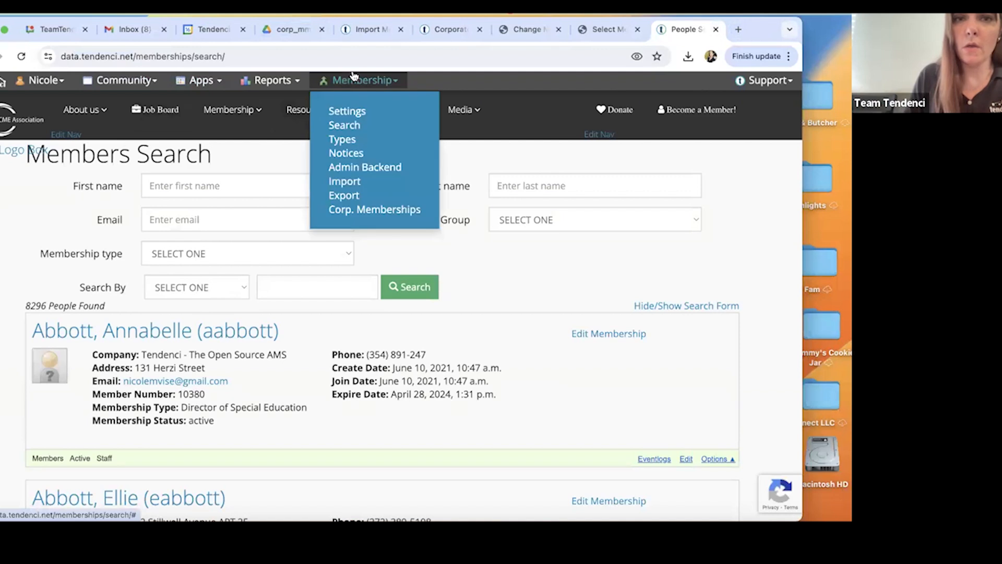
{"action": "left_click", "coordinate": [348, 168]}
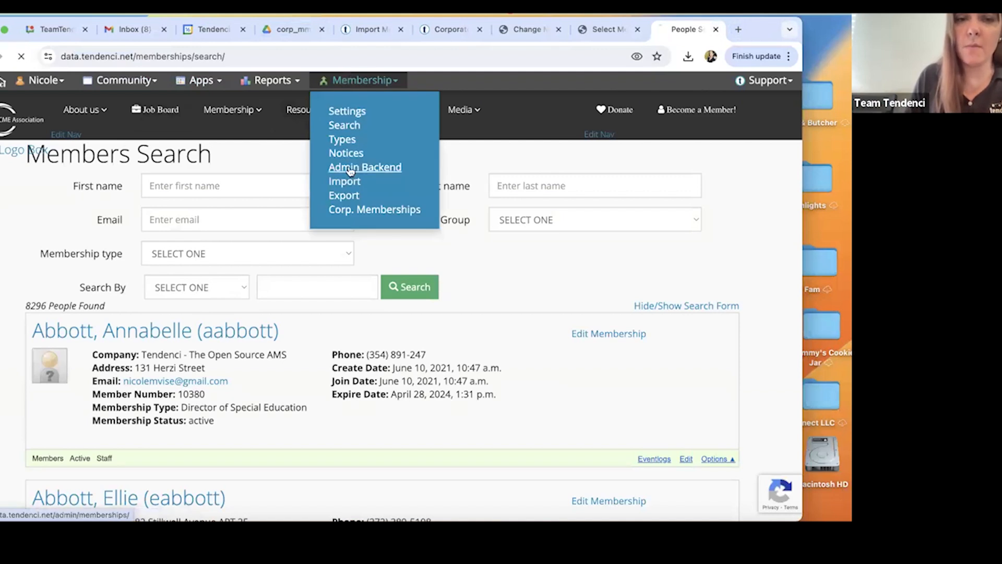
{"action": "left_click", "coordinate": [64, 219]}
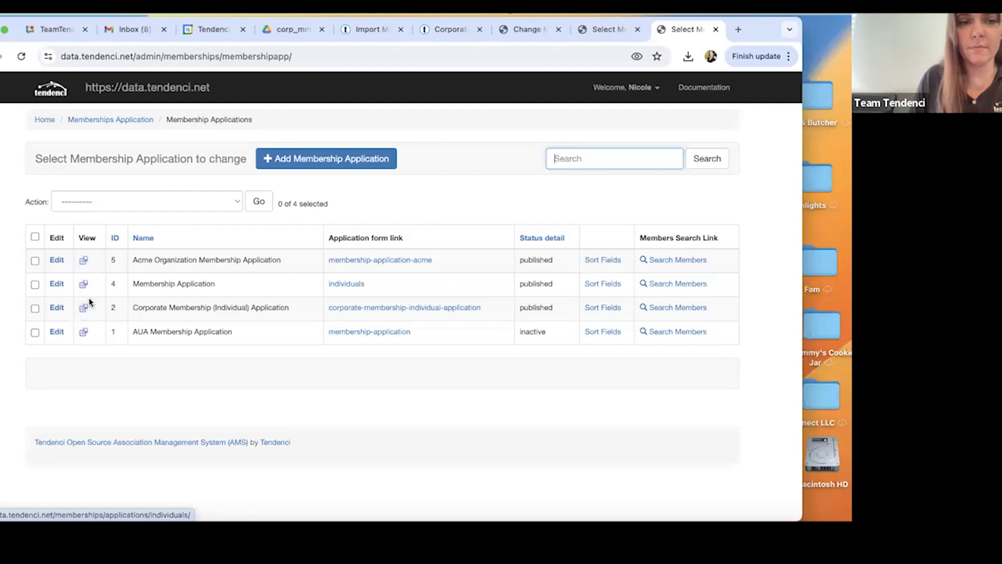
{"action": "left_click", "coordinate": [84, 287]}
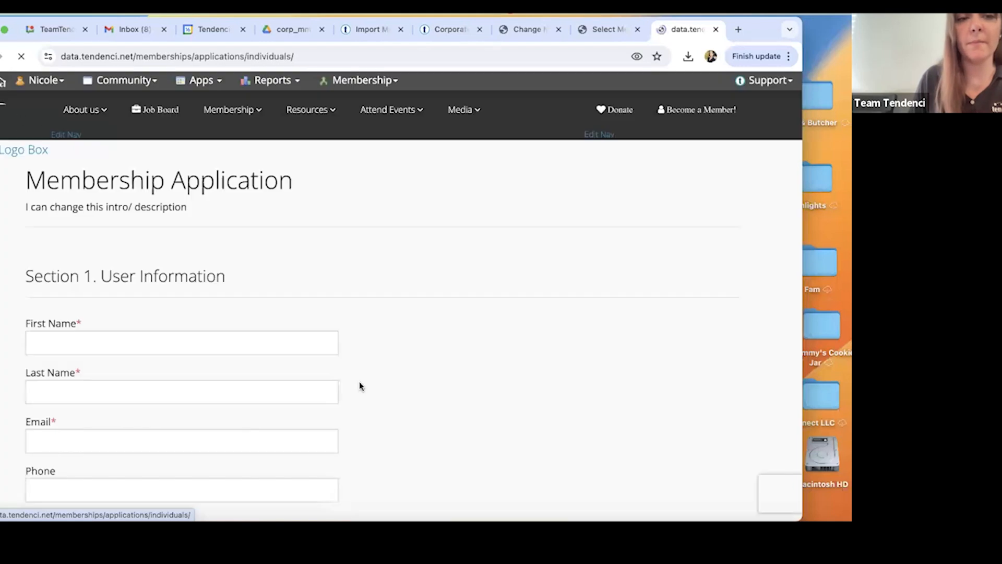
Fill in the member's first name, last name and e-mail in the User Information section.
{"action": "left_click", "coordinate": [320, 337]}
{"action": "type", "text": "Nicole"}
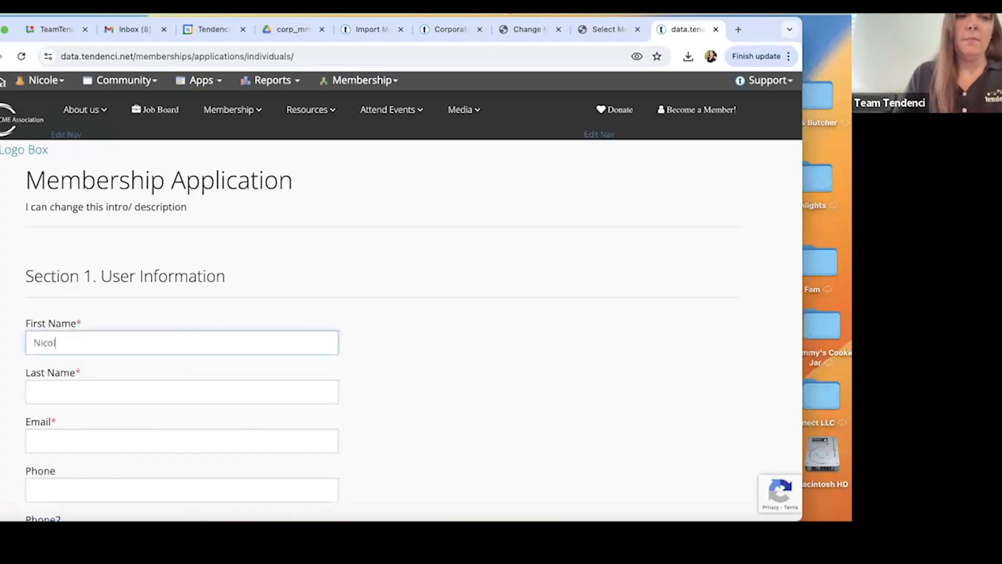
{"action": "key", "text": "BackSpace"}
{"action": "key", "text": "BackSpace"}
{"action": "key", "text": "BackSpace"}
{"action": "key", "text": "BackSpace"}
{"action": "key", "text": "BackSpace"}
{"action": "key", "text": "BackSpace"}
{"action": "left_click", "coordinate": [238, 395]}
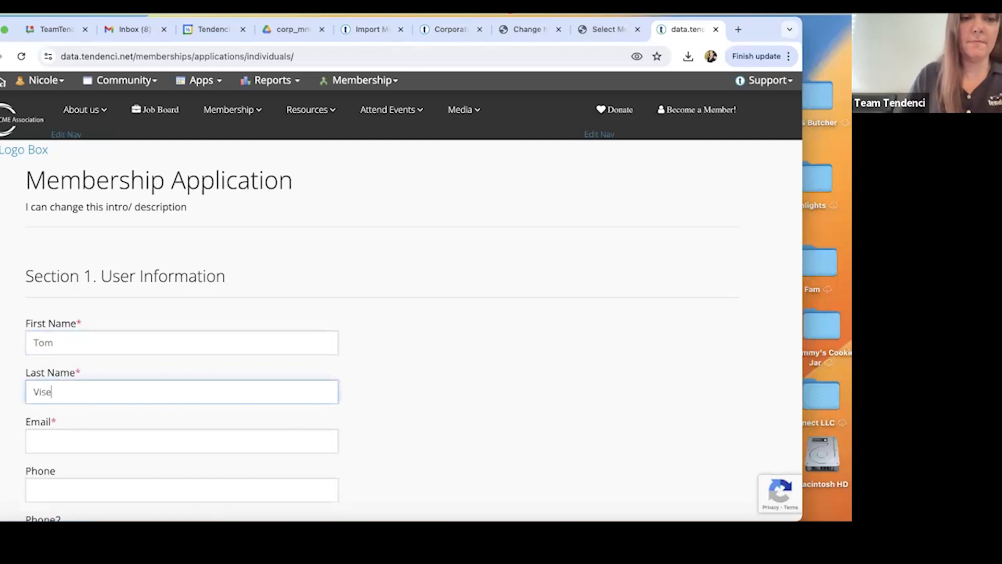
{"action": "scroll", "coordinate": [175, 367], "scroll_direction": "down", "scroll_amount": 2}
{"action": "left_click", "coordinate": [163, 344]}
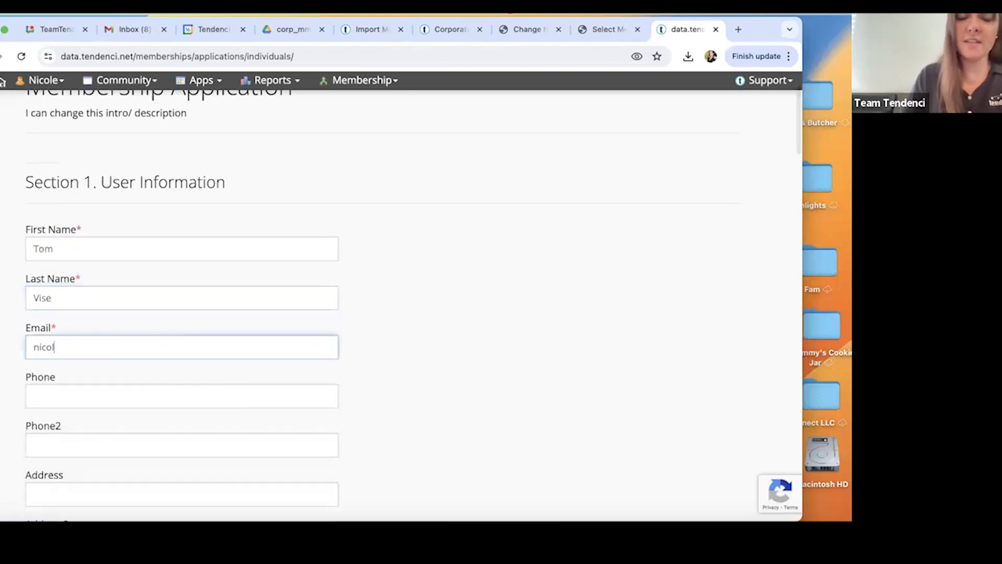
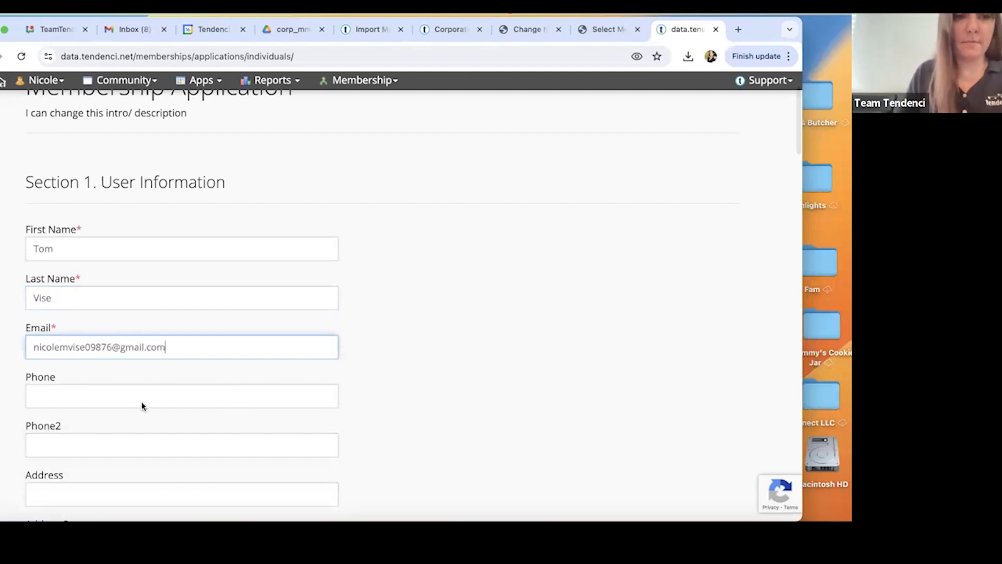
Select the Regular - $50.00 membership type for the new member.
{"action": "scroll", "coordinate": [142, 406], "scroll_direction": "down", "scroll_amount": 10}
{"action": "scroll", "coordinate": [123, 425], "scroll_direction": "down", "scroll_amount": 2}
{"action": "scroll", "coordinate": [123, 428], "scroll_direction": "down", "scroll_amount": 9}
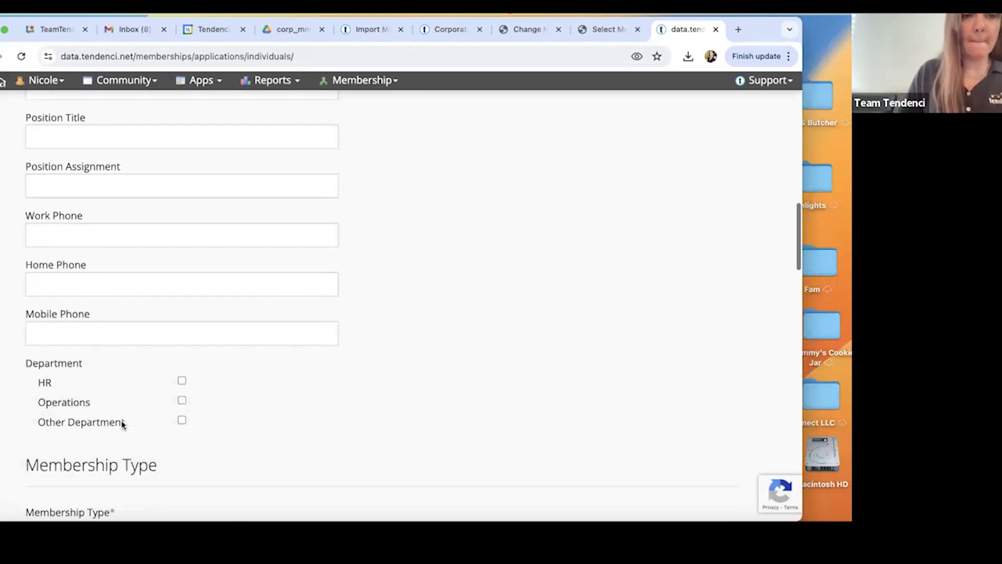
{"action": "scroll", "coordinate": [122, 421], "scroll_direction": "down", "scroll_amount": 1}
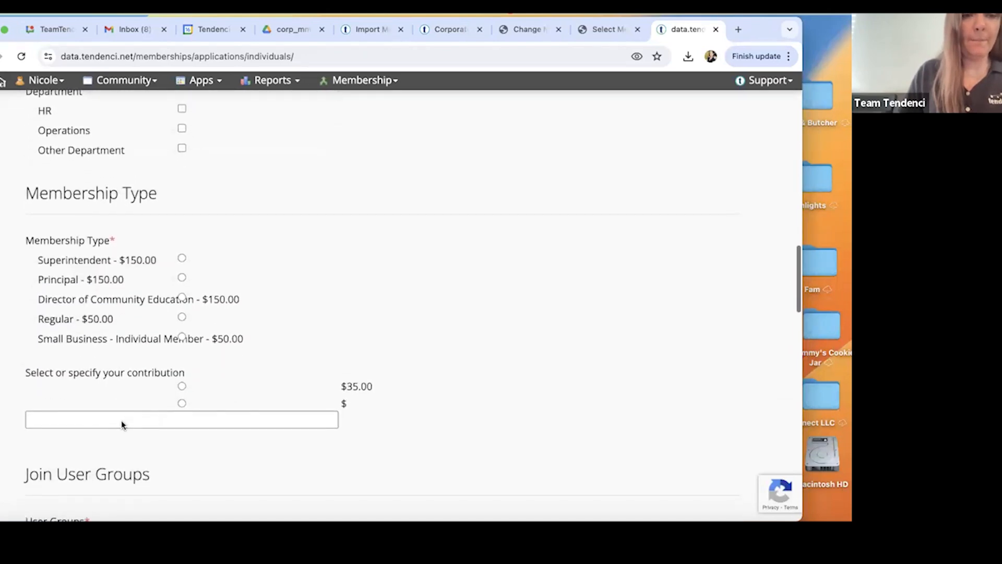
{"action": "left_click", "coordinate": [182, 317]}
Join one user group, choose Check as the payment method, disable Allow Auto Renew, and submit the application.
{"action": "scroll", "coordinate": [292, 333], "scroll_direction": "down", "scroll_amount": 3}
{"action": "scroll", "coordinate": [293, 334], "scroll_direction": "down", "scroll_amount": 5}
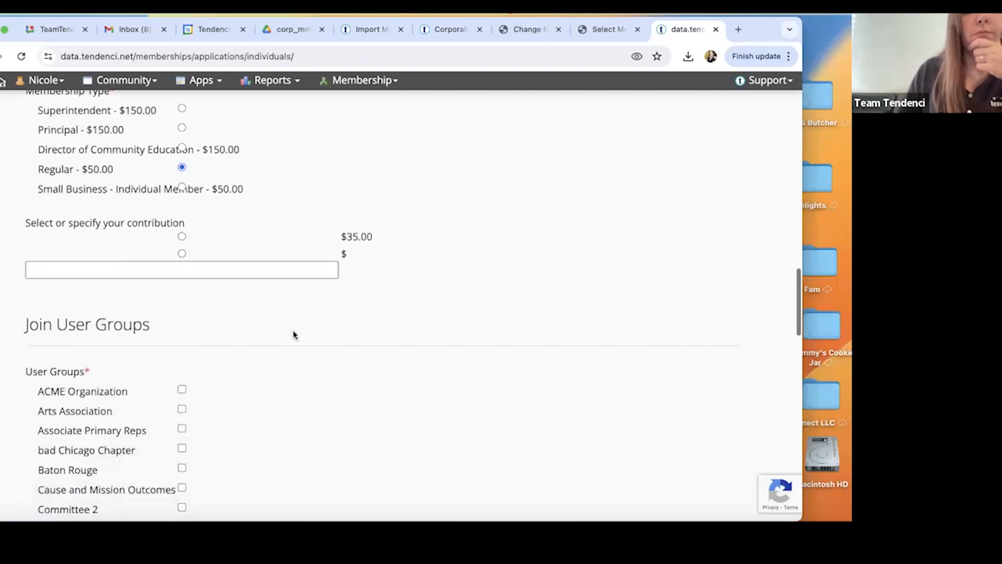
{"action": "left_click", "coordinate": [181, 123]}
{"action": "scroll", "coordinate": [296, 290], "scroll_direction": "down", "scroll_amount": 10}
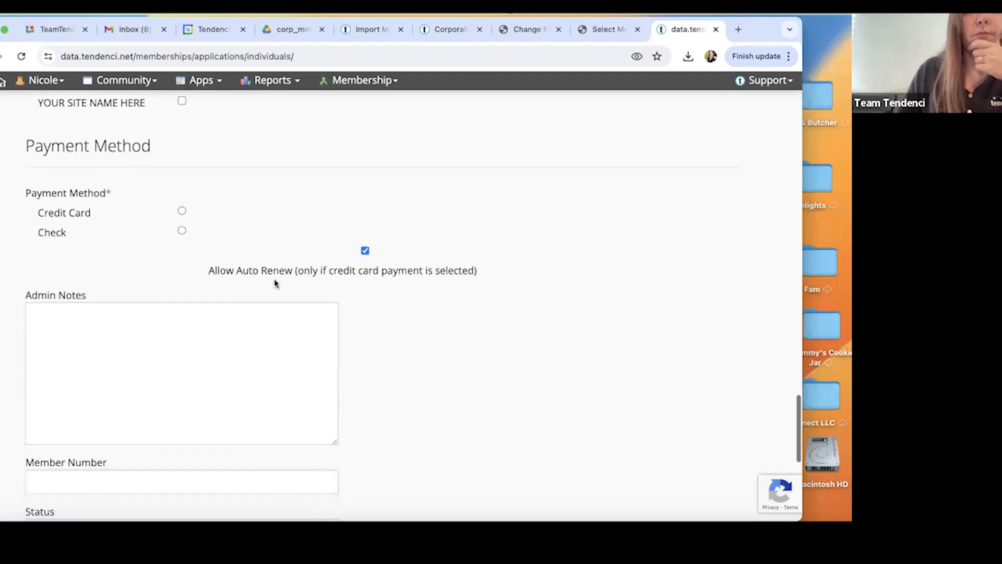
{"action": "left_click", "coordinate": [182, 230]}
{"action": "left_click", "coordinate": [364, 251]}
{"action": "scroll", "coordinate": [366, 255], "scroll_direction": "down", "scroll_amount": 6}
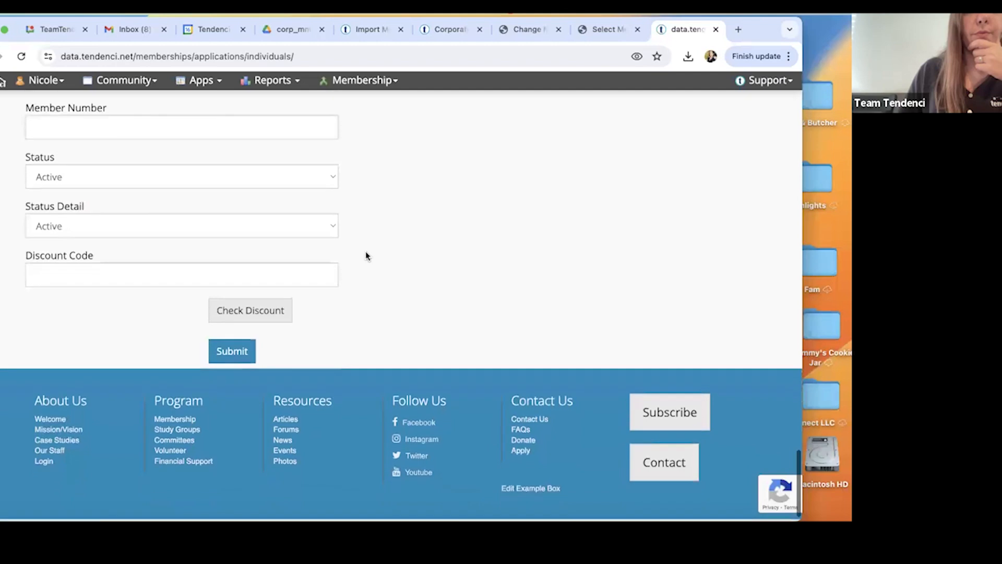
{"action": "left_click", "coordinate": [222, 351]}
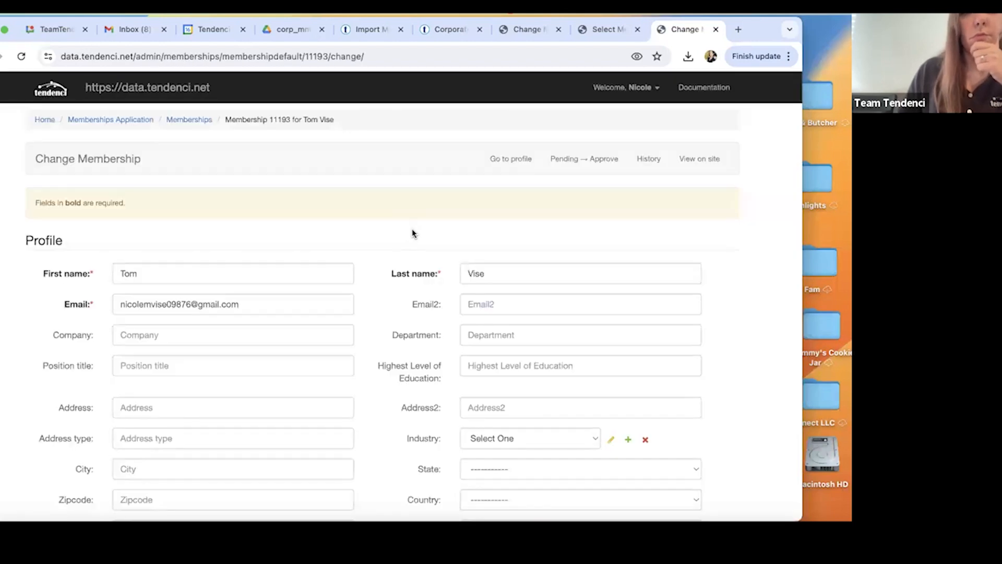
Approve the new member's pending membership from its Change Membership record.
{"action": "scroll", "coordinate": [412, 233], "scroll_direction": "down", "scroll_amount": 1}
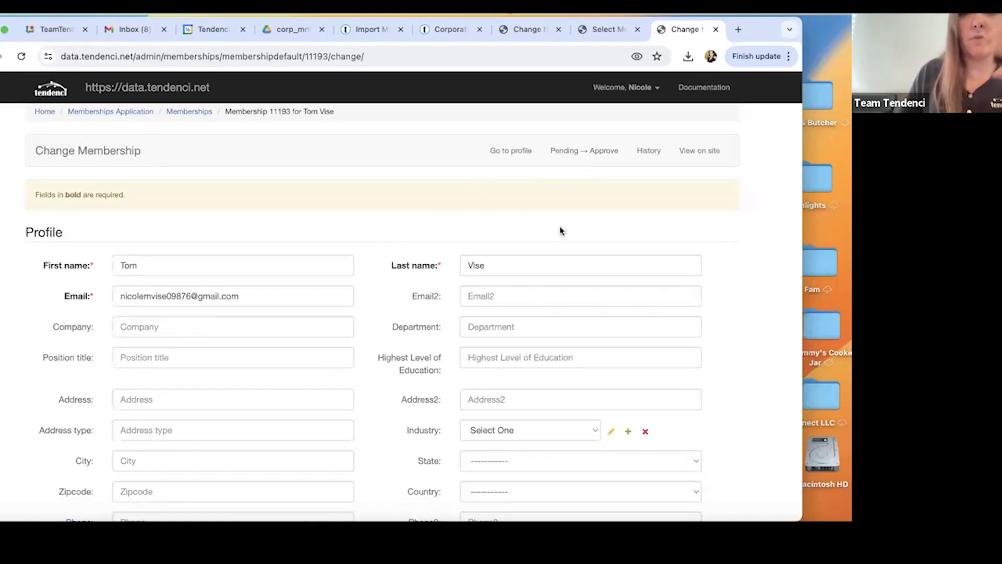
{"action": "left_click", "coordinate": [574, 157]}
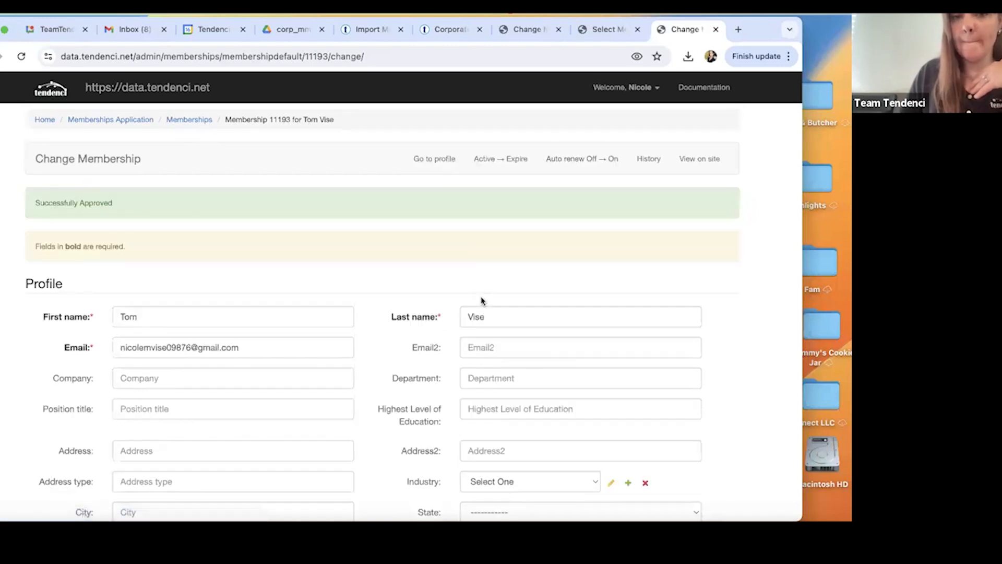
{"action": "scroll", "coordinate": [480, 298], "scroll_direction": "down", "scroll_amount": 15}
{"action": "scroll", "coordinate": [481, 300], "scroll_direction": "up", "scroll_amount": 15}
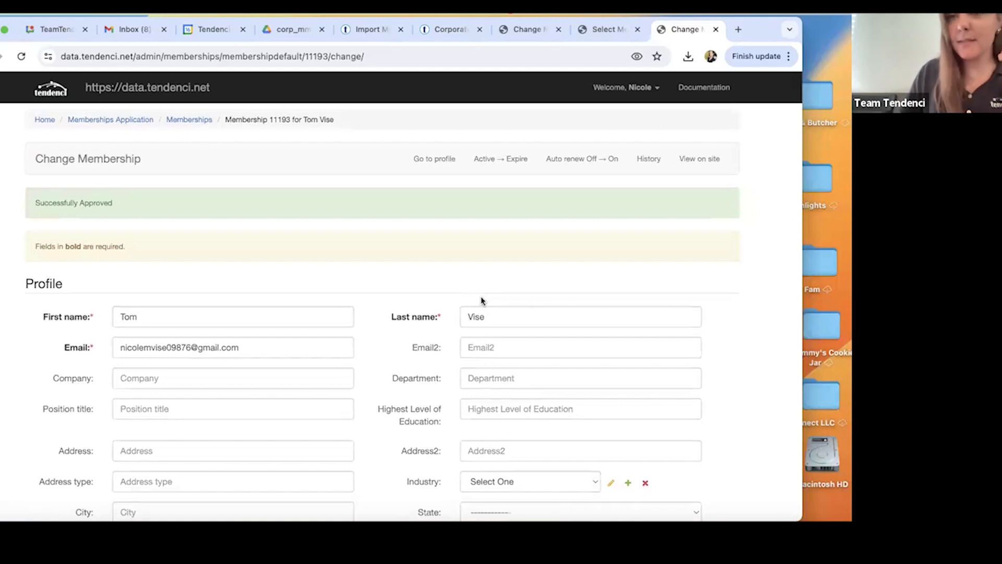
Examine the companies offered in the Corporate Membership field of the new member's membership record.
{"action": "scroll", "coordinate": [481, 300], "scroll_direction": "down", "scroll_amount": 20}
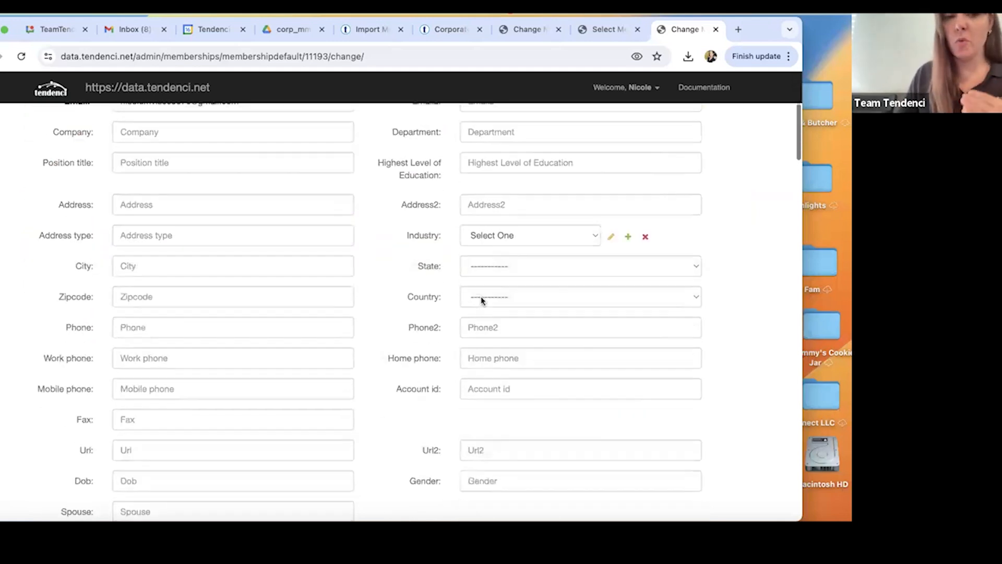
{"action": "scroll", "coordinate": [481, 300], "scroll_direction": "down", "scroll_amount": 10}
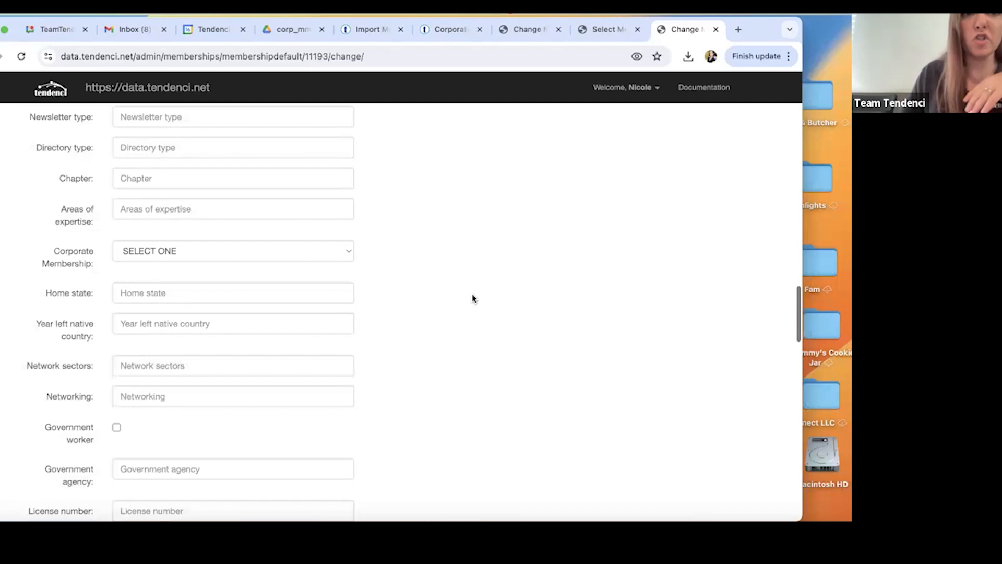
{"action": "left_click", "coordinate": [255, 252]}
{"action": "scroll", "coordinate": [232, 470], "scroll_direction": "down", "scroll_amount": 3}
{"action": "scroll", "coordinate": [278, 461], "scroll_direction": "down", "scroll_amount": 1}
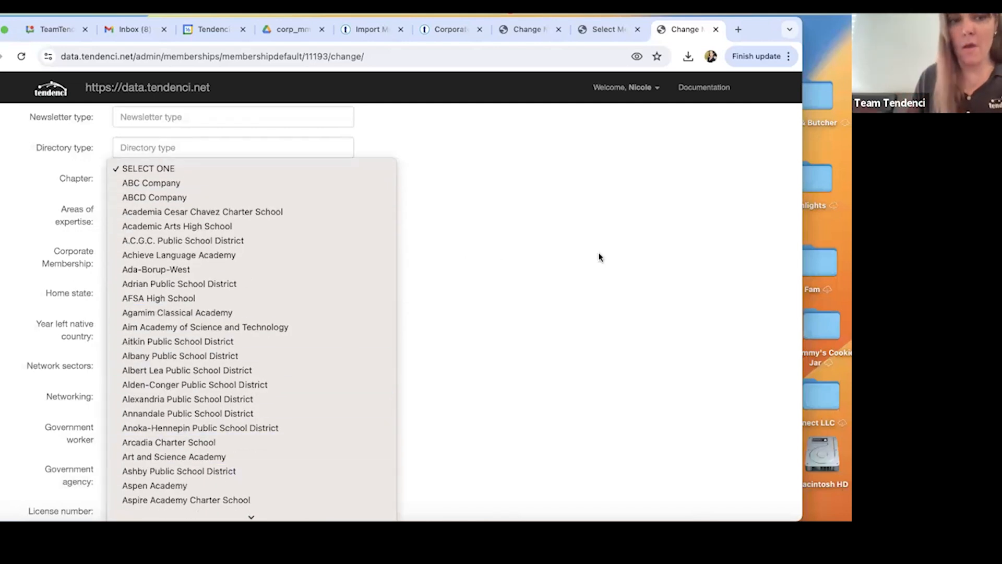
{"action": "left_click", "coordinate": [606, 320]}
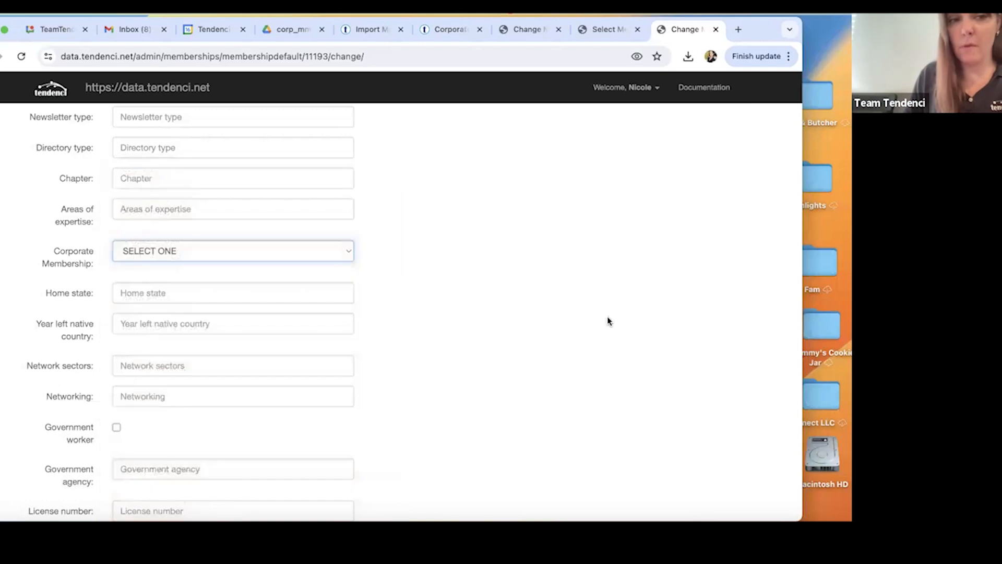
{"action": "scroll", "coordinate": [284, 288], "scroll_direction": "down", "scroll_amount": 10}
{"action": "scroll", "coordinate": [284, 289], "scroll_direction": "up", "scroll_amount": 10}
{"action": "scroll", "coordinate": [284, 288], "scroll_direction": "up", "scroll_amount": 1}
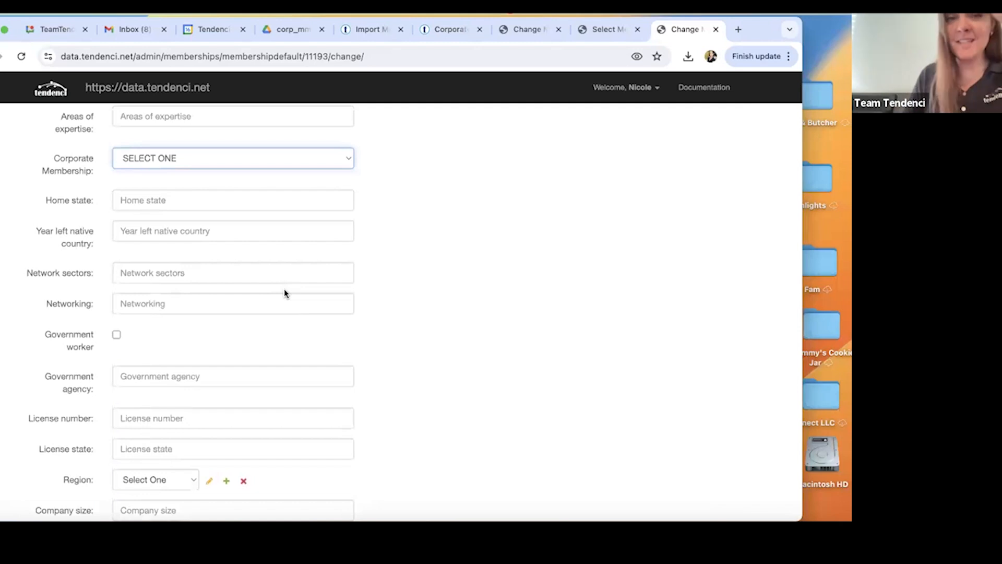
{"action": "scroll", "coordinate": [398, 293], "scroll_direction": "up", "scroll_amount": 10}
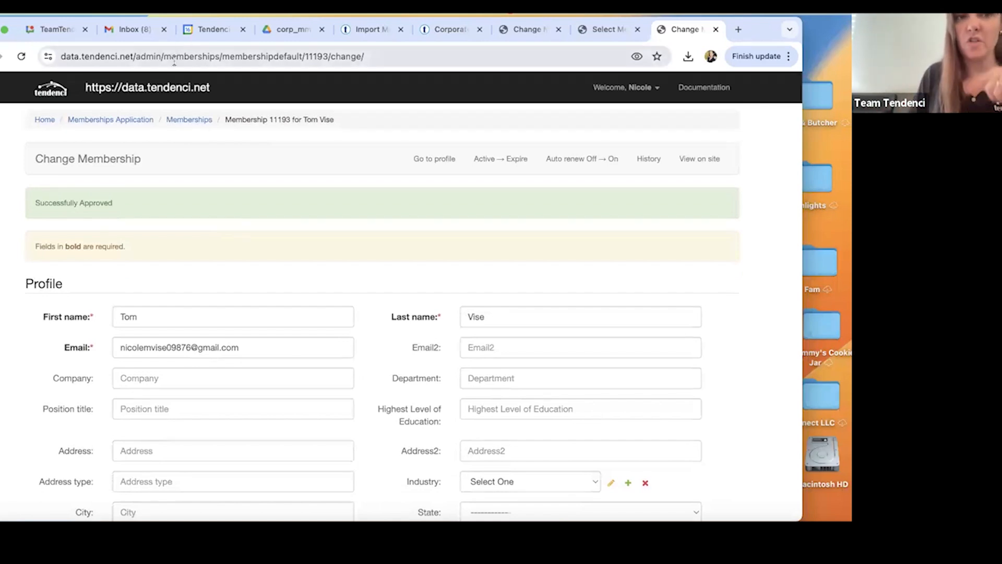
{"action": "left_click", "coordinate": [168, 93]}
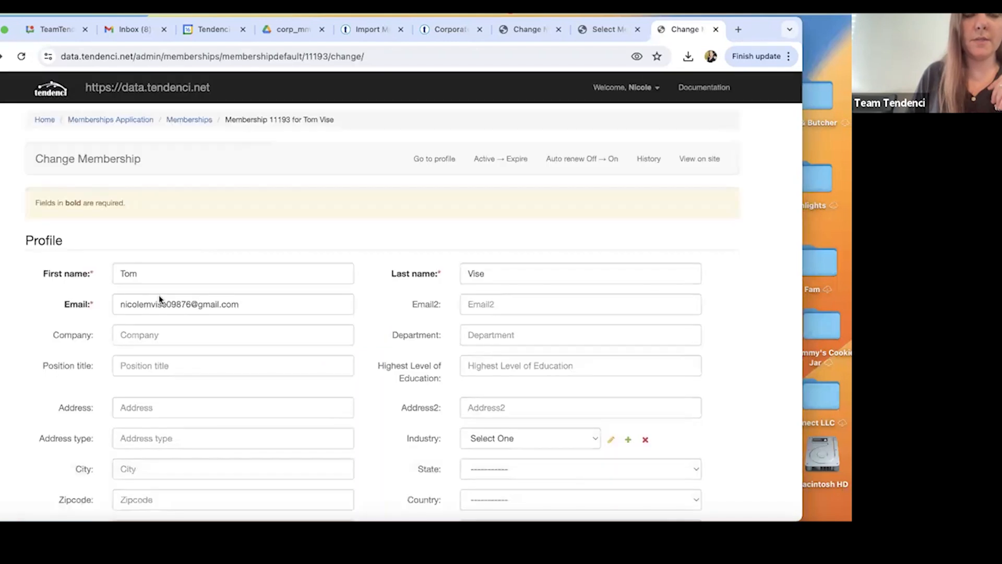
Set the member's Company to ABCDE Company, copy that name, and save the membership record.
{"action": "scroll", "coordinate": [161, 299], "scroll_direction": "down", "scroll_amount": 2}
{"action": "left_click", "coordinate": [131, 276]}
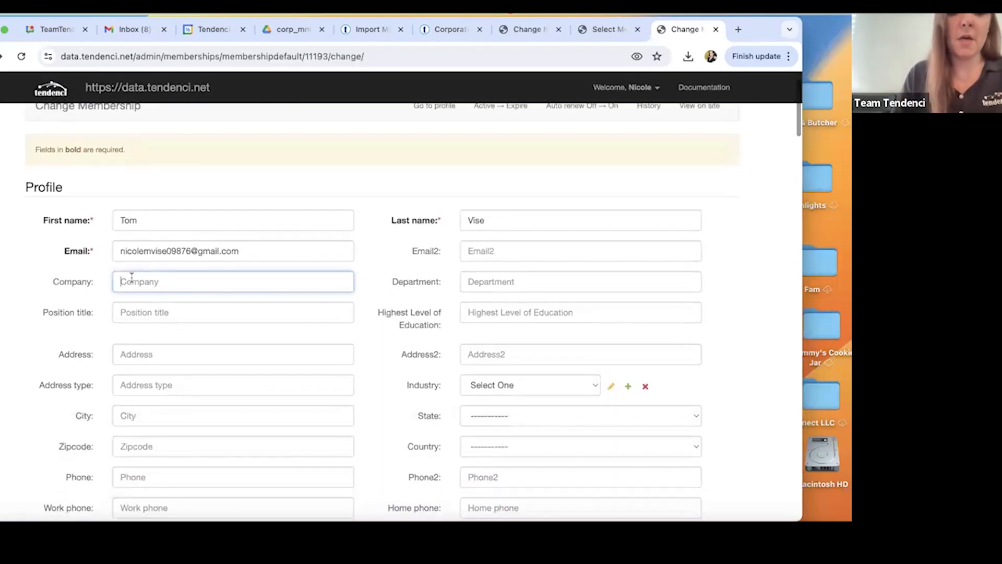
{"action": "type", "text": "ABCDE Company"}
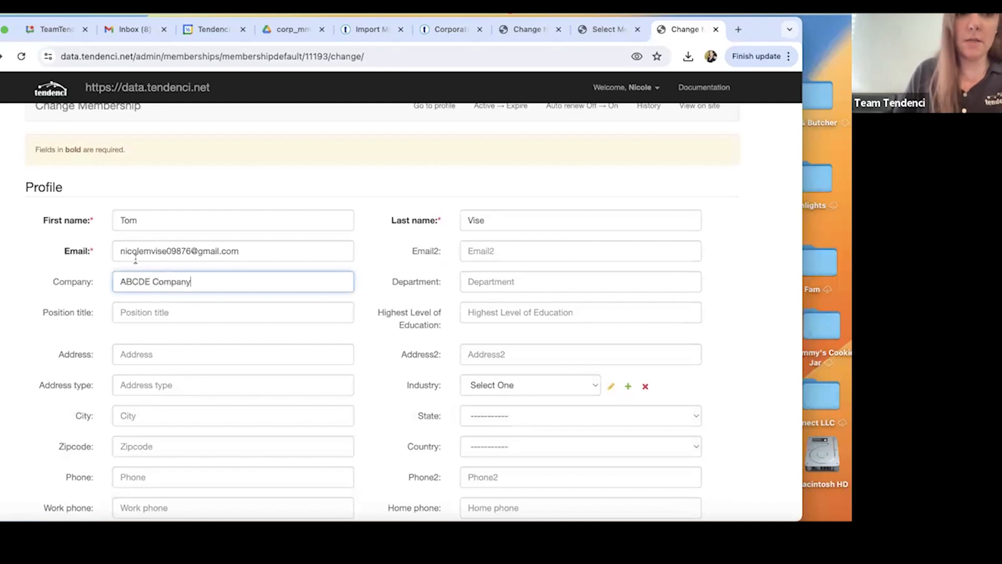
{"action": "scroll", "coordinate": [136, 258], "scroll_direction": "down", "scroll_amount": 2}
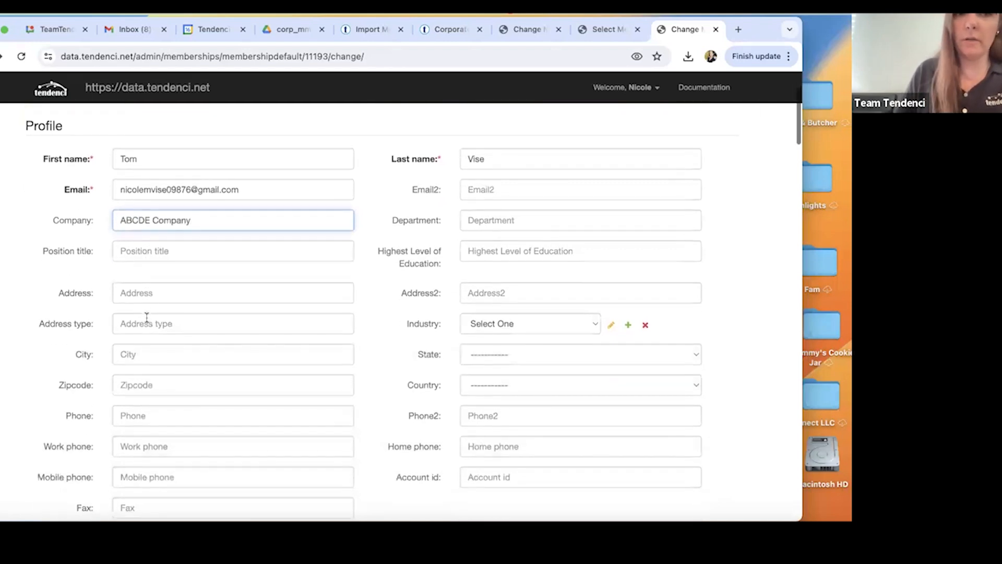
{"action": "triple_click", "coordinate": [140, 219]}
{"action": "key", "text": "super+c"}
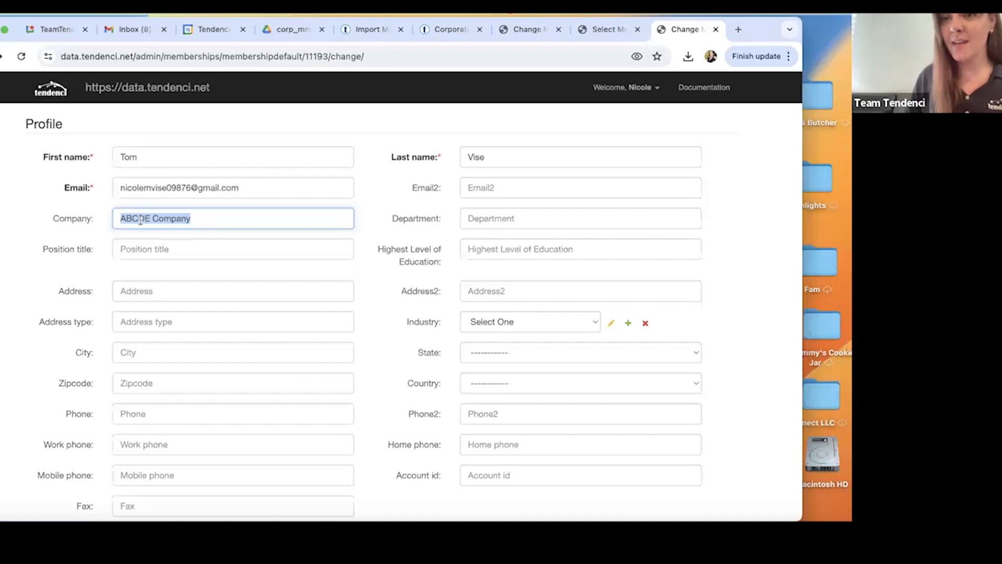
{"action": "scroll", "coordinate": [324, 242], "scroll_direction": "down", "scroll_amount": 20}
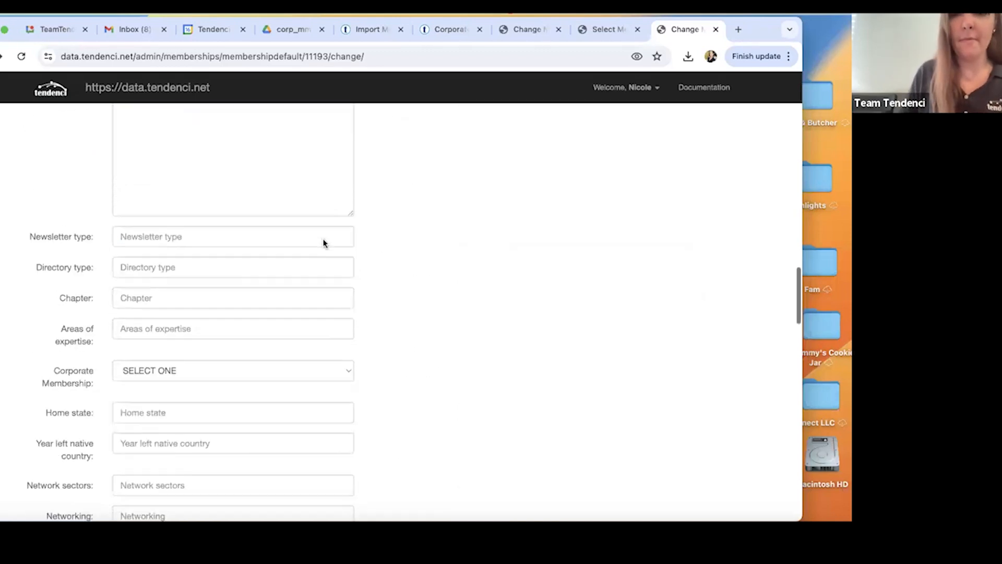
{"action": "left_click", "coordinate": [712, 399]}
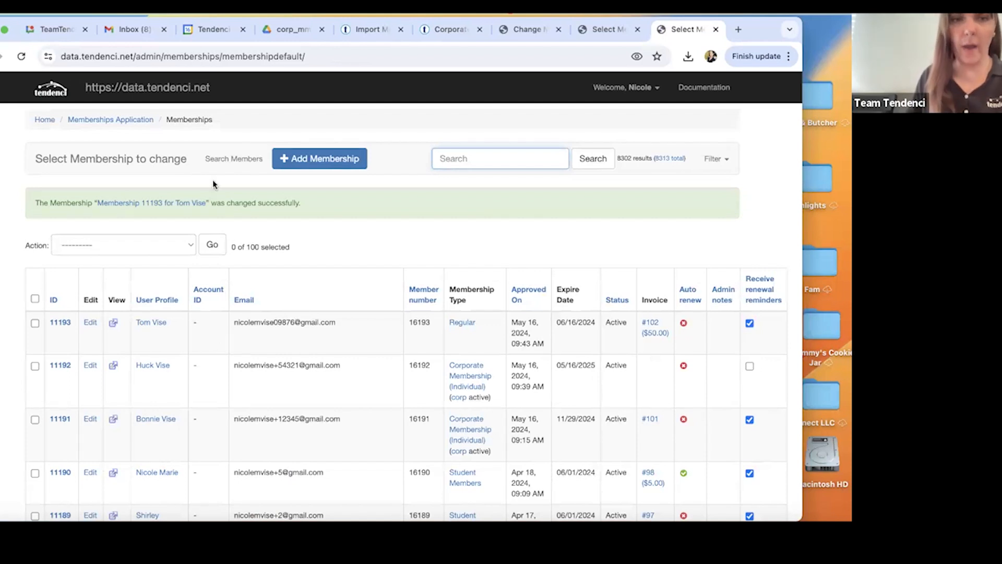
Open the corporate membership import page from the site's home page and download the spreadsheet template.
{"action": "left_click", "coordinate": [173, 90]}
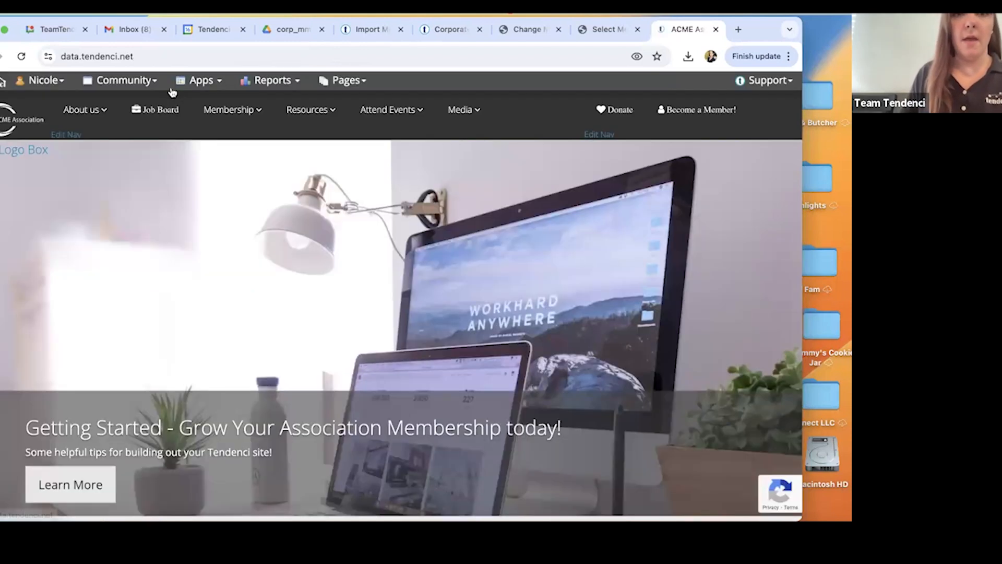
{"action": "mouse_move", "coordinate": [126, 80]}
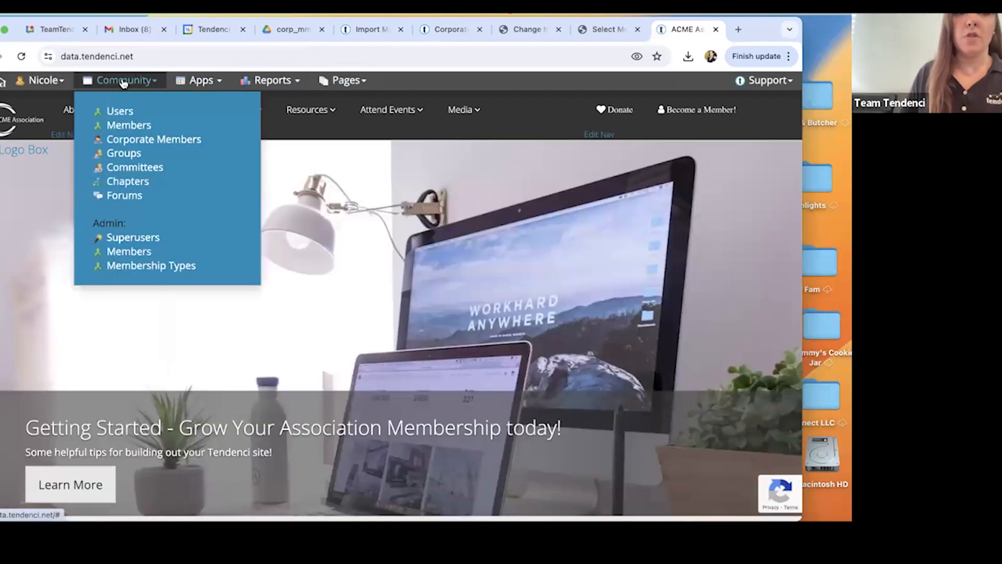
{"action": "left_click", "coordinate": [140, 141]}
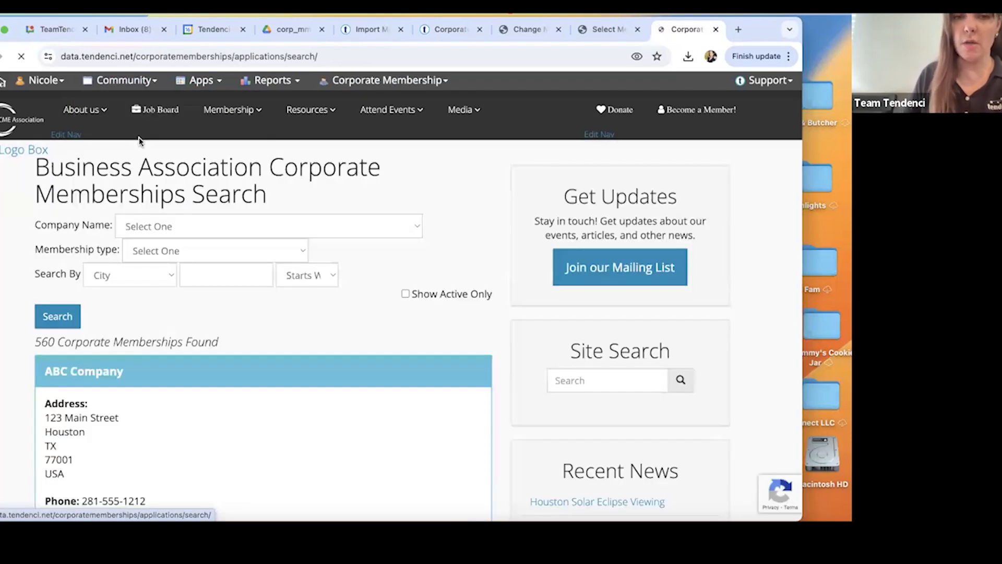
{"action": "mouse_move", "coordinate": [354, 83]}
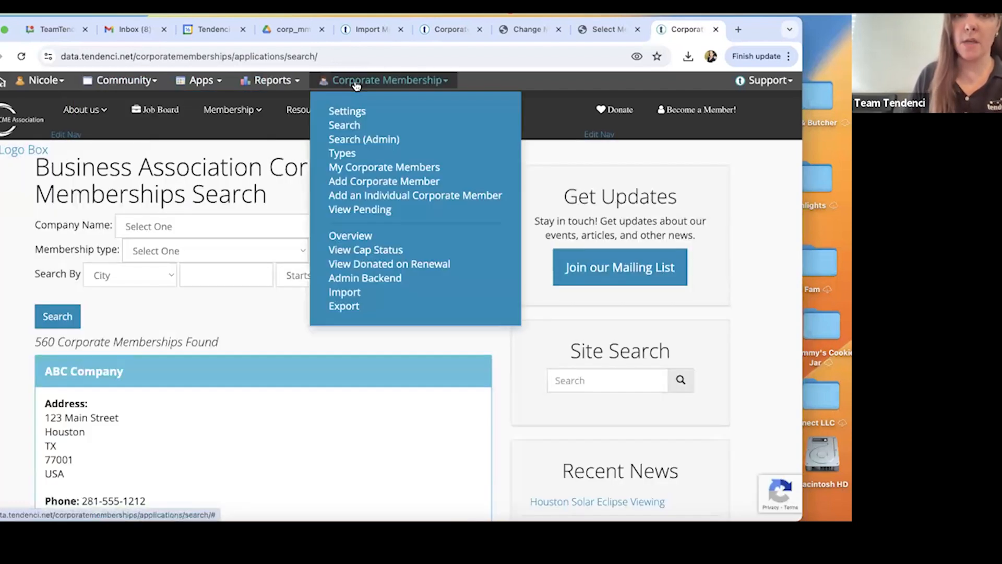
{"action": "left_click", "coordinate": [343, 292]}
{"action": "scroll", "coordinate": [340, 294], "scroll_direction": "down", "scroll_amount": 3}
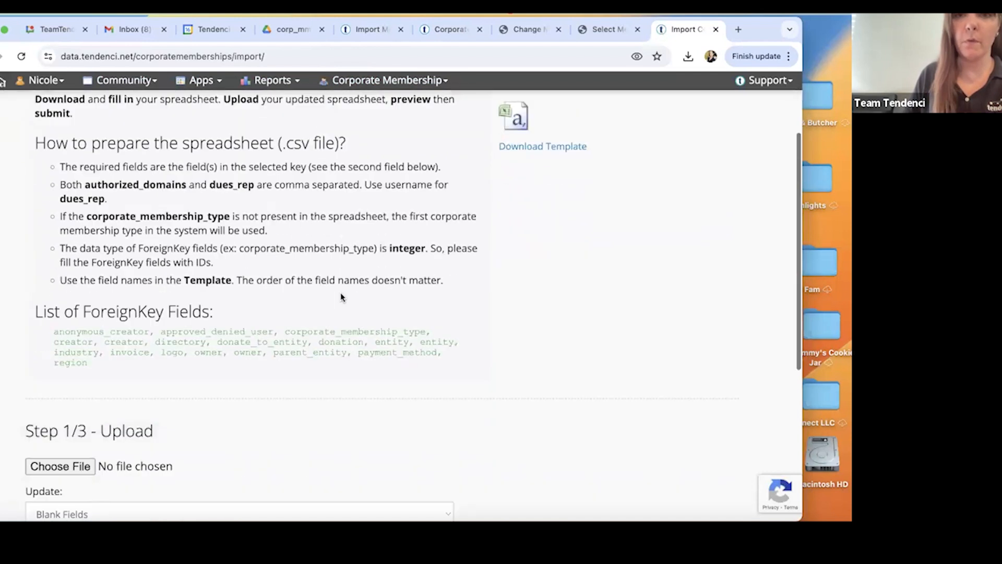
{"action": "left_click", "coordinate": [520, 152]}
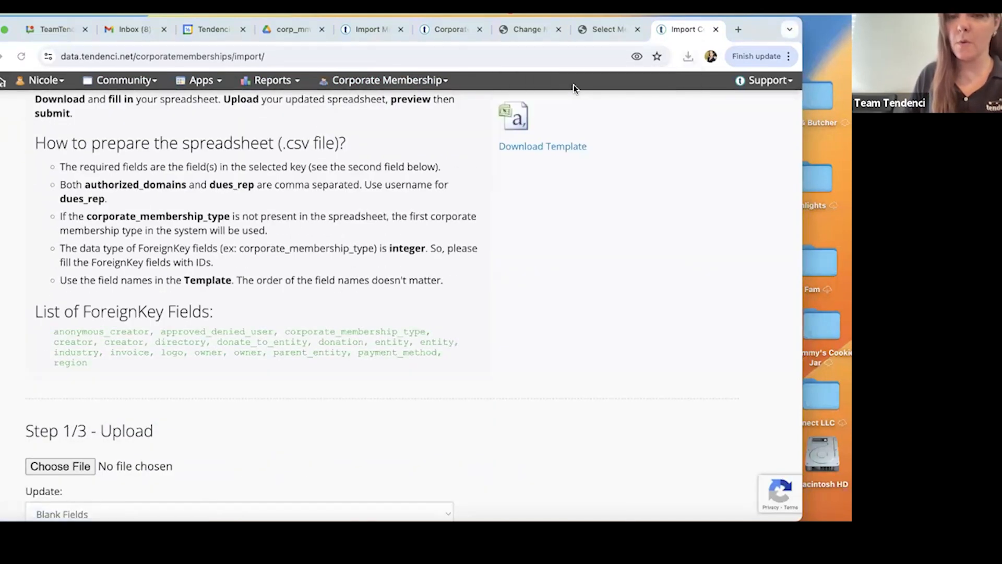
Add a row to the import template with company_name ABCDE Company and widen that column to fit.
{"action": "left_click", "coordinate": [18, 133]}
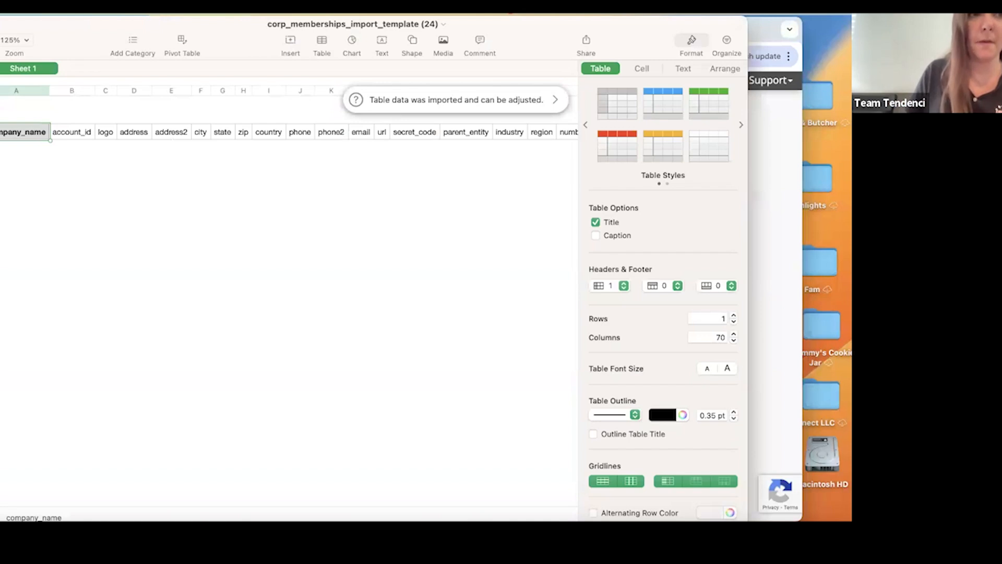
{"action": "key", "text": "Return"}
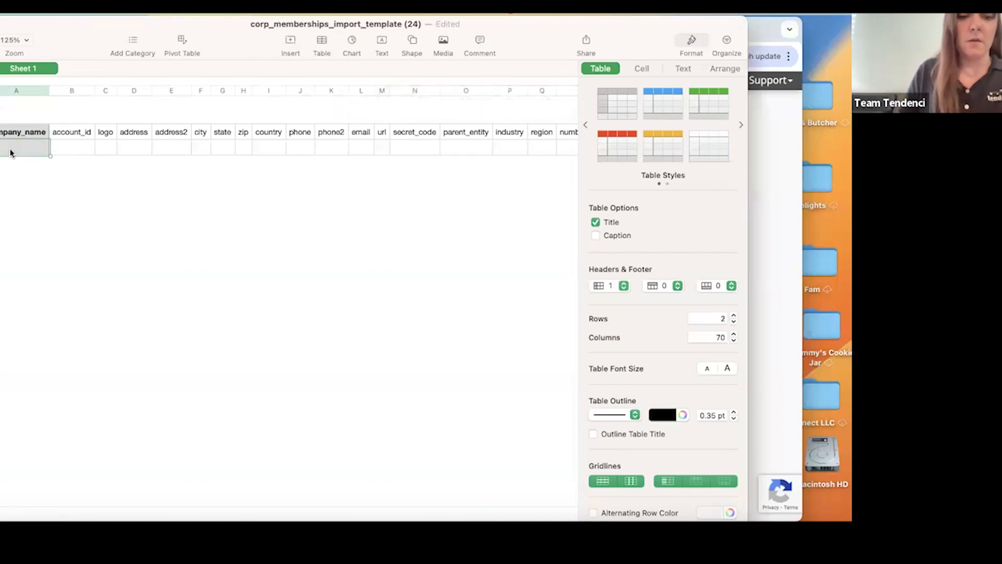
{"action": "key", "text": "super+v"}
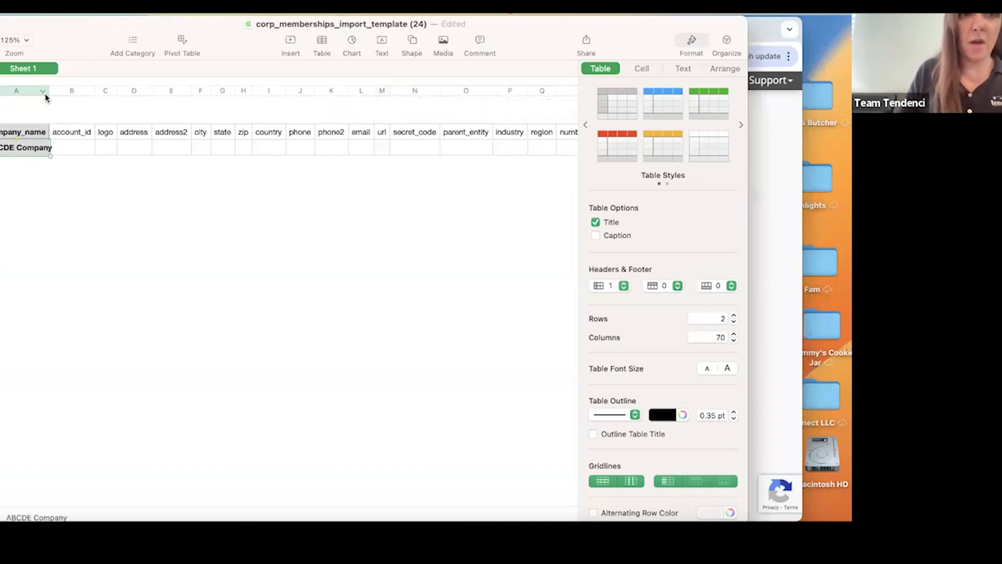
{"action": "left_click_drag", "start_coordinate": [47, 88], "coordinate": [64, 88]}
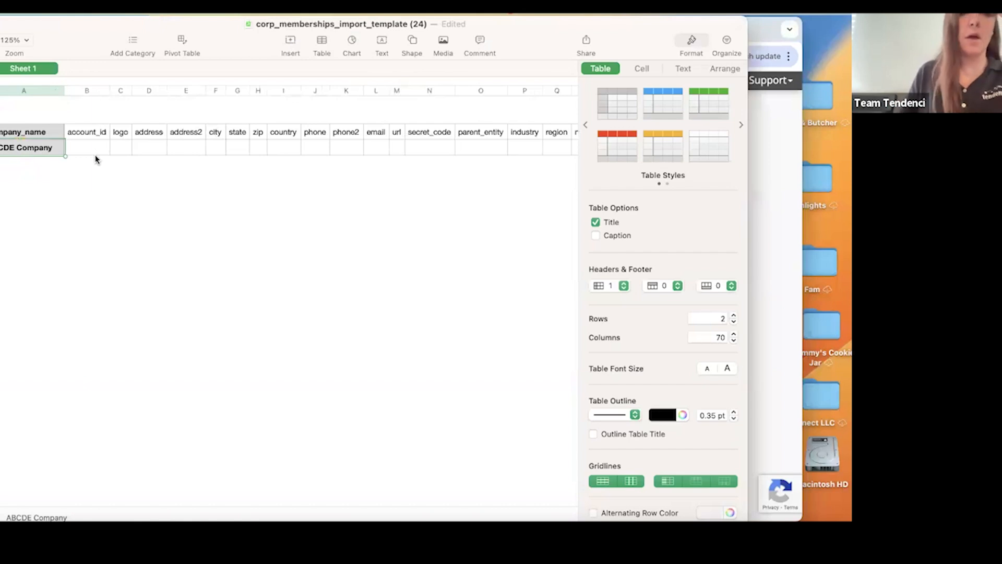
Fill in the street address, city, state and ZIP code in the ABCDE Company row.
{"action": "scroll", "coordinate": [165, 146], "scroll_direction": "right", "scroll_amount": 10}
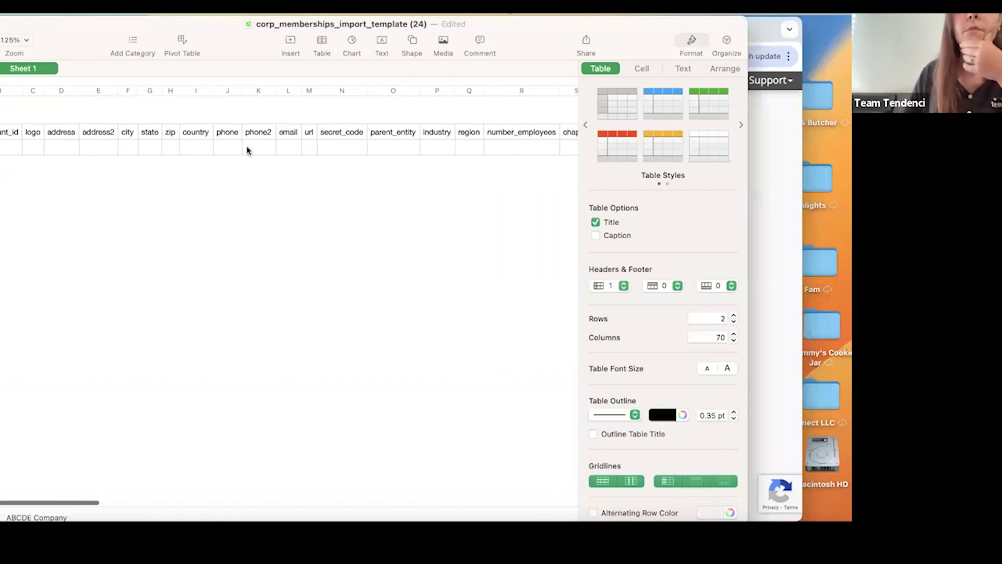
{"action": "scroll", "coordinate": [247, 149], "scroll_direction": "left", "scroll_amount": 10}
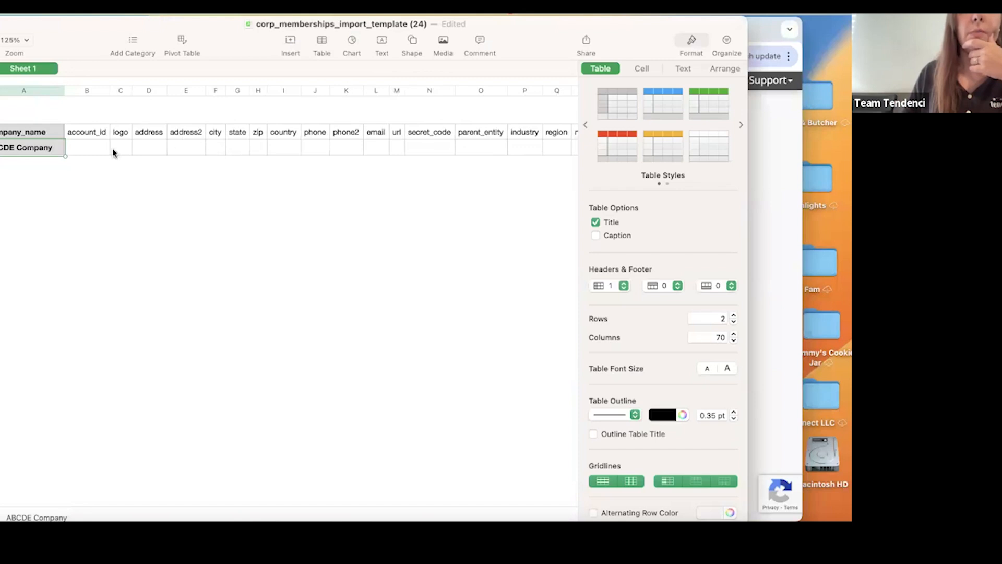
{"action": "left_click", "coordinate": [143, 151]}
{"action": "type", "text": "09876 Main St"}
{"action": "left_click", "coordinate": [215, 147]}
{"action": "type", "text": "Houston"}
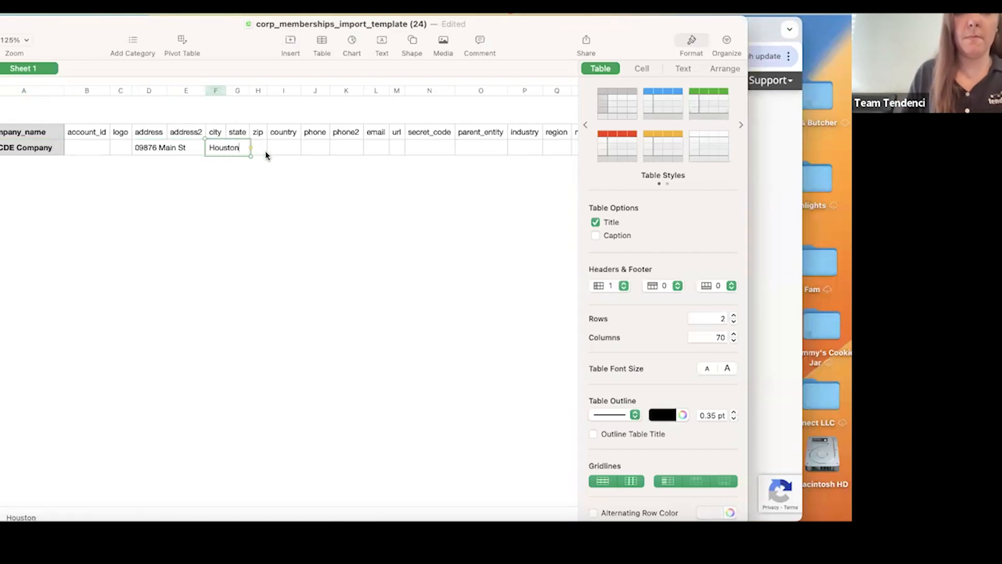
{"action": "key", "text": "Tab"}
{"action": "type", "text": "TX"}
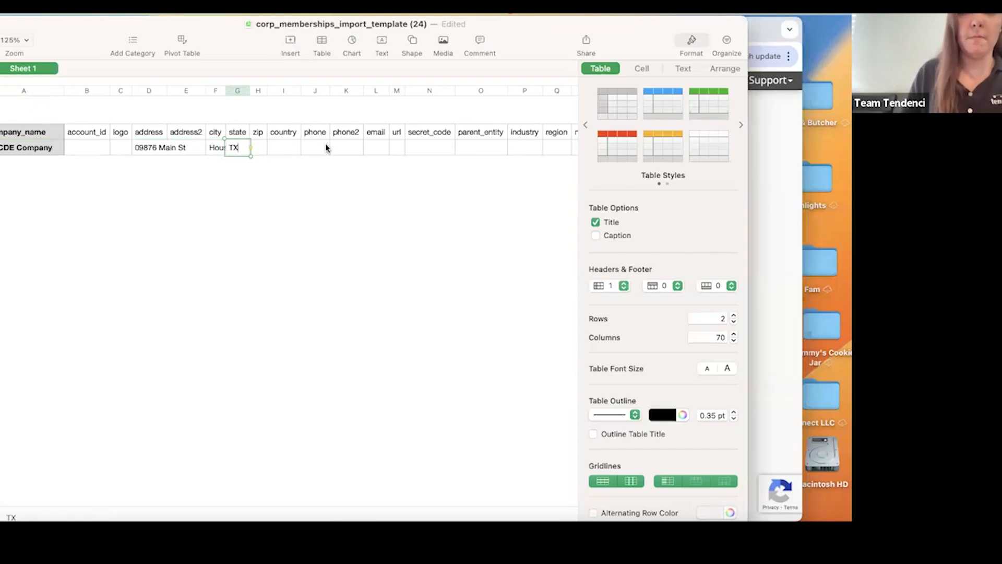
{"action": "left_click", "coordinate": [261, 152]}
{"action": "type", "text": "09876"}
{"action": "key", "text": "Tab"}
Set corporate_membership_type to 14 in the ABCDE Company row.
{"action": "scroll", "coordinate": [351, 151], "scroll_direction": "right", "scroll_amount": 5}
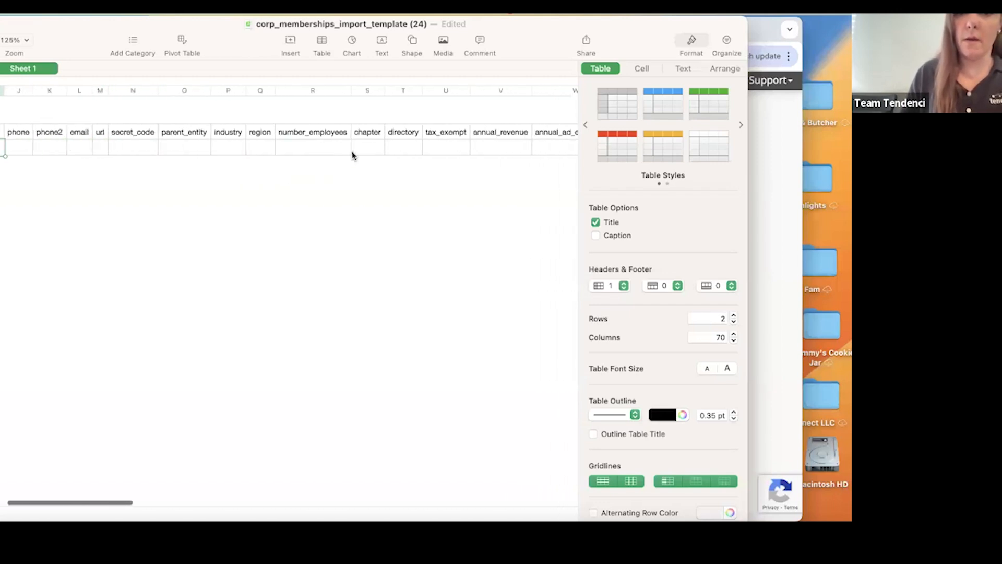
{"action": "scroll", "coordinate": [352, 151], "scroll_direction": "right", "scroll_amount": 10}
{"action": "scroll", "coordinate": [352, 151], "scroll_direction": "right", "scroll_amount": 5}
{"action": "mouse_move", "coordinate": [622, 39]}
{"action": "left_mouse_down"}
{"action": "mouse_move", "coordinate": [536, 42]}
{"action": "mouse_move", "coordinate": [633, 39]}
{"action": "left_mouse_up"}
{"action": "scroll", "coordinate": [474, 136], "scroll_direction": "right", "scroll_amount": 2}
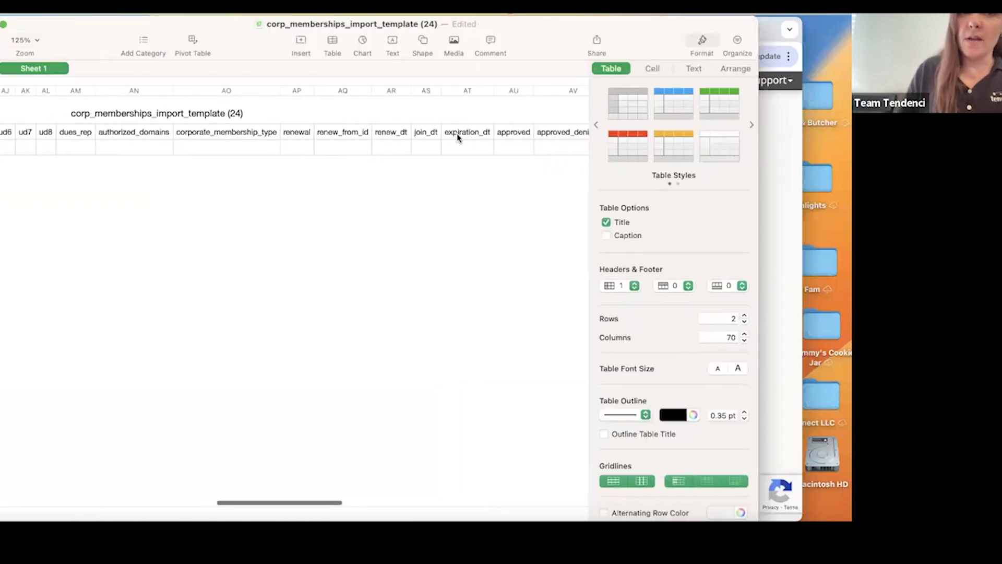
{"action": "left_click", "coordinate": [238, 146]}
{"action": "type", "text": "14"}
{"action": "left_click", "coordinate": [295, 225]}
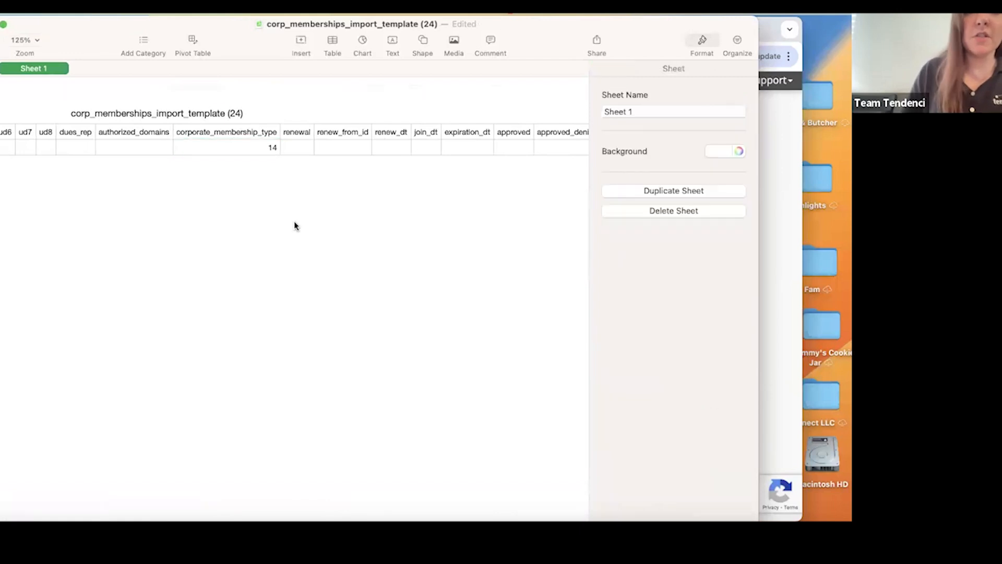
Save the completed template to the Desktop as 240516.2_corporate_members.
{"action": "scroll", "coordinate": [307, 145], "scroll_direction": "right", "scroll_amount": 10}
{"action": "scroll", "coordinate": [306, 144], "scroll_direction": "right", "scroll_amount": 3}
{"action": "scroll", "coordinate": [307, 144], "scroll_direction": "left", "scroll_amount": 12}
{"action": "scroll", "coordinate": [306, 140], "scroll_direction": "left", "scroll_amount": 15}
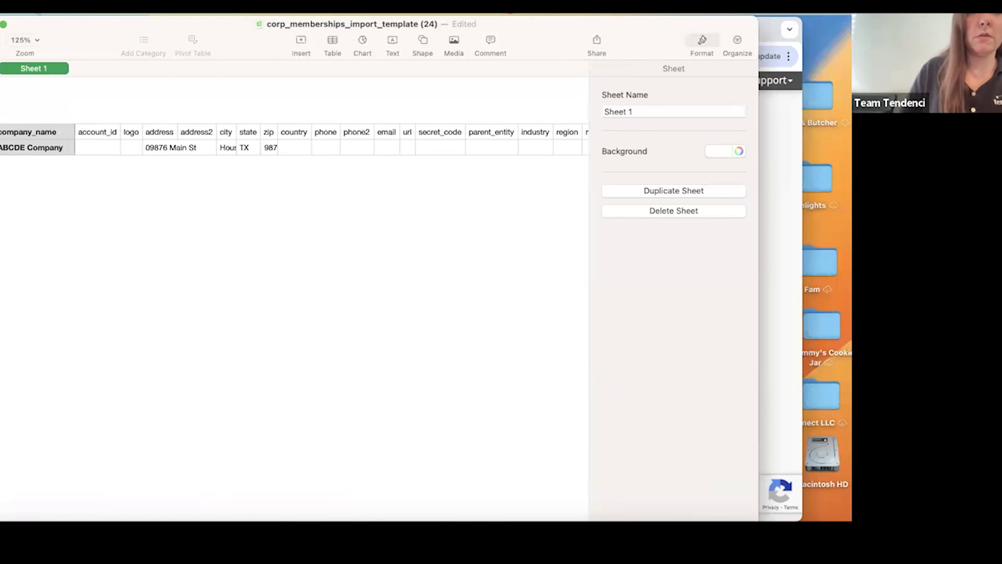
{"action": "left_click", "coordinate": [37, 11]}
{"action": "left_click", "coordinate": [50, 87]}
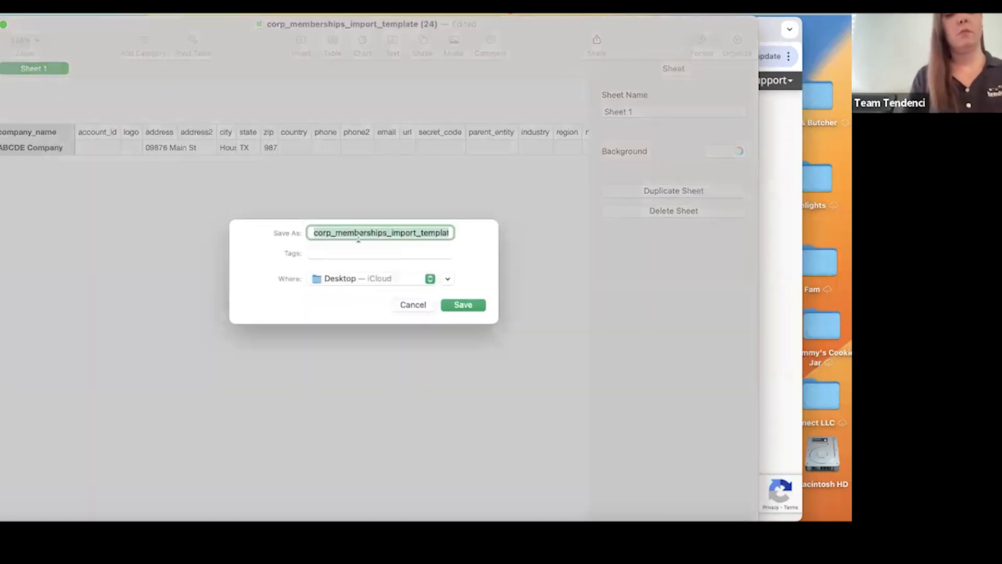
{"action": "type", "text": "240516"}
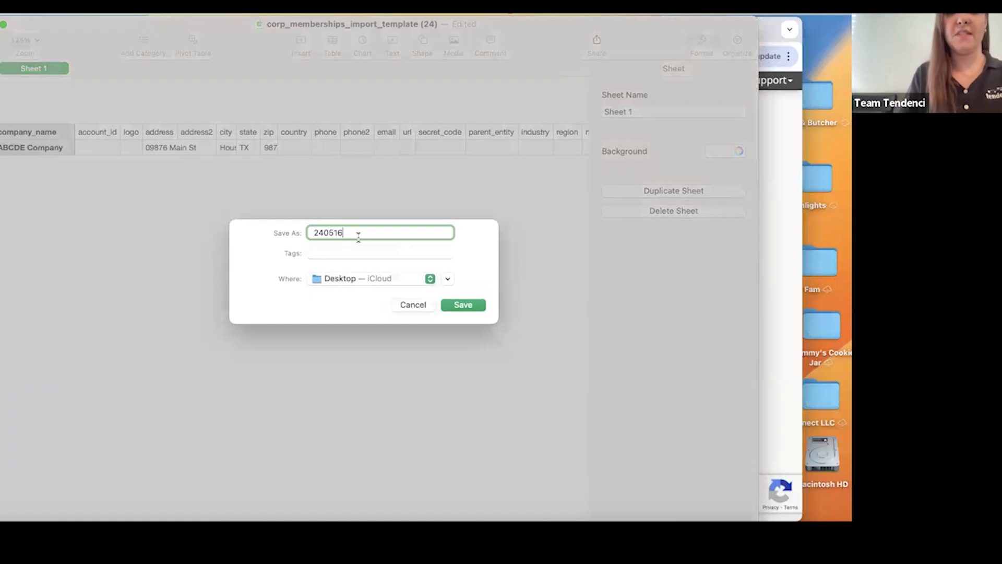
{"action": "type", "text": ".2_corporate_members"}
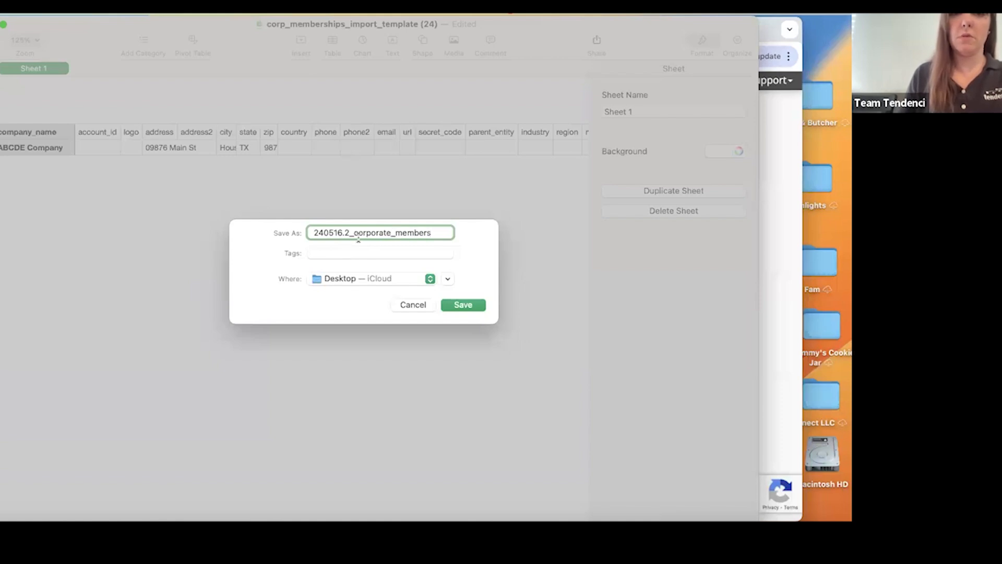
{"action": "left_click", "coordinate": [459, 304]}
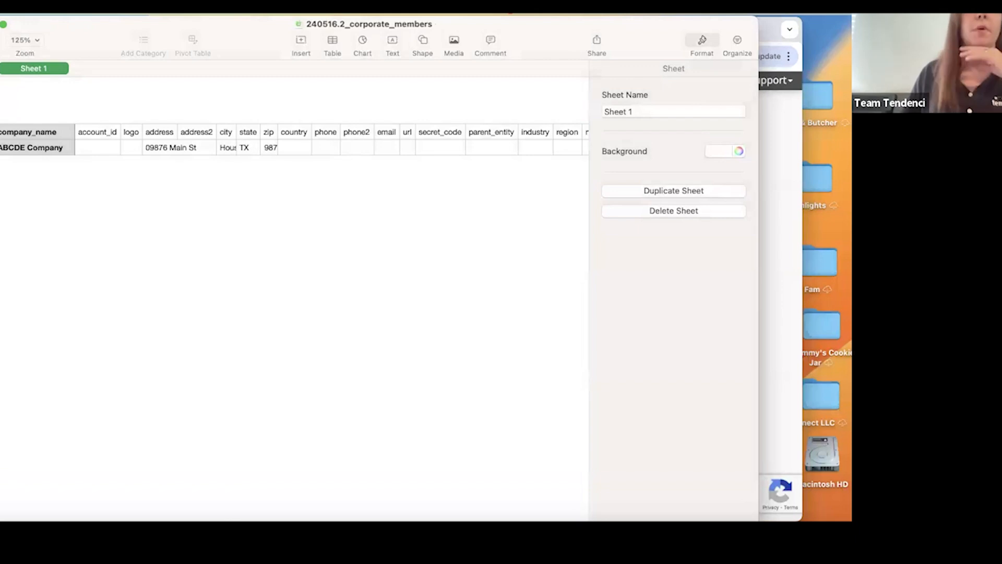
Export the spreadsheet as a CSV to the Desktop under the name 240516.2_corporate_members_csv.
{"action": "left_click", "coordinate": [33, 14]}
{"action": "mouse_move", "coordinate": [68, 197]}
{"action": "left_click", "coordinate": [173, 230]}
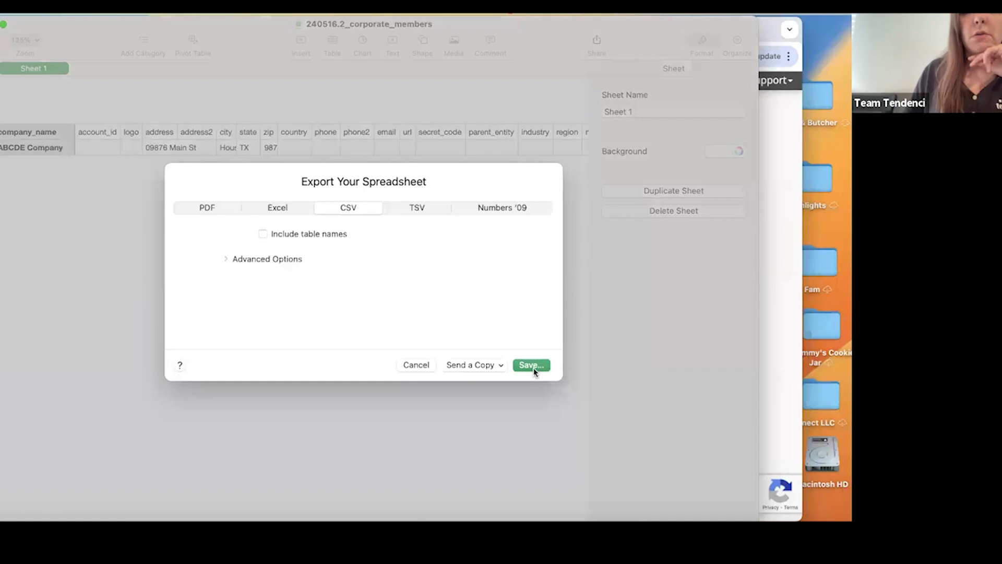
{"action": "left_click", "coordinate": [532, 365]}
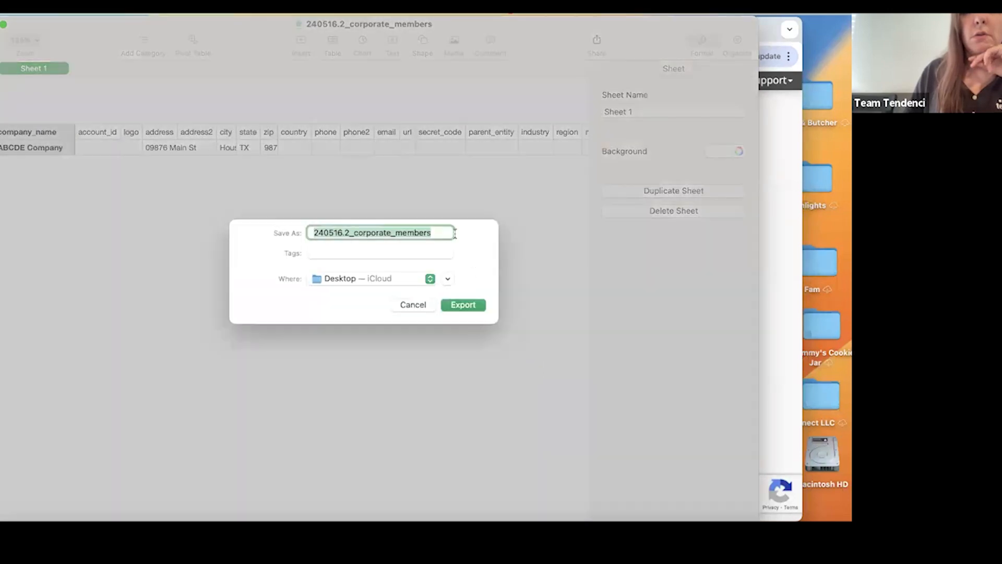
{"action": "left_click", "coordinate": [447, 233]}
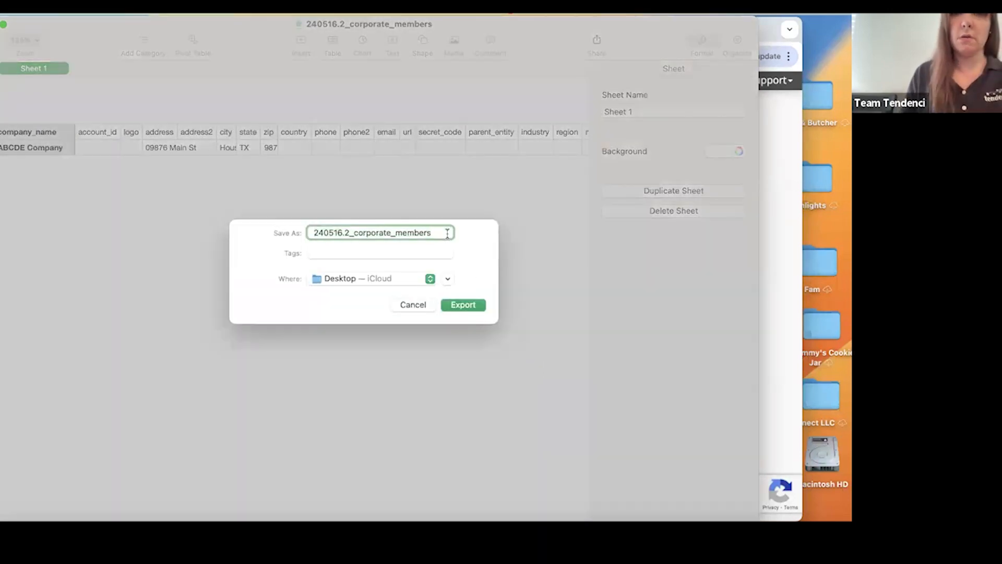
{"action": "type", "text": "_csv"}
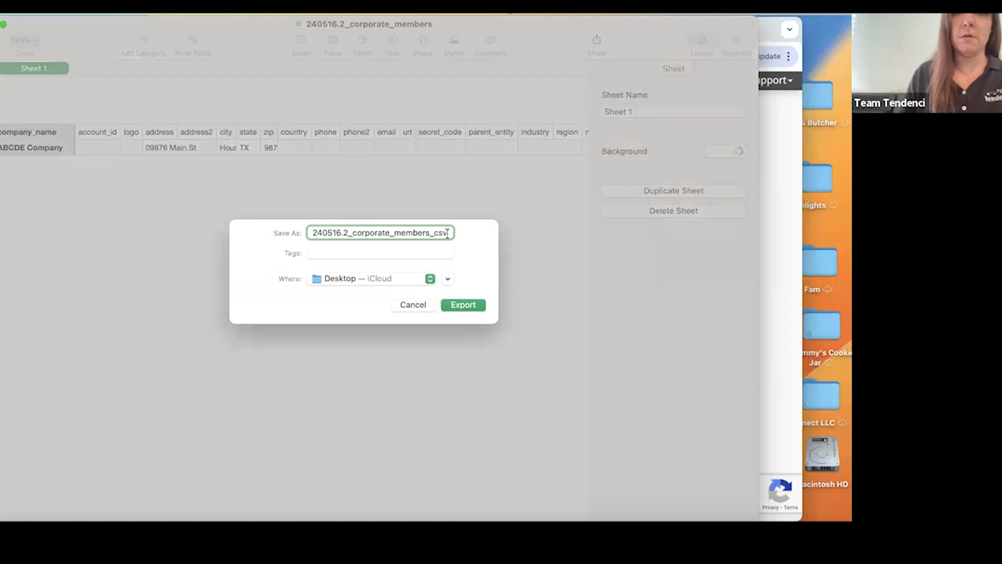
{"action": "left_click", "coordinate": [462, 304]}
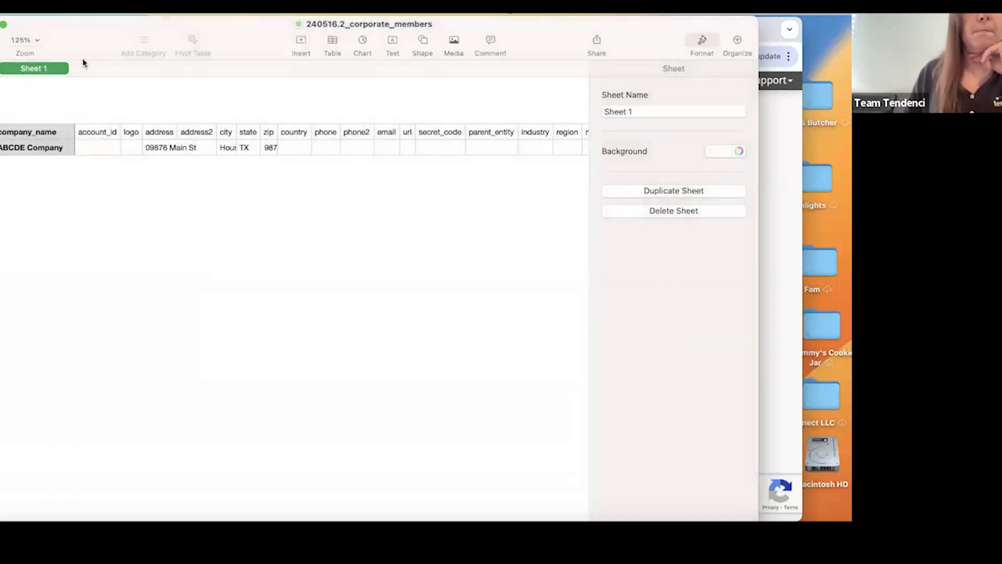
Switch to the Import Corporate Memberships page in the browser and choose the 240516.2_corporate_members_csv file for upload.
{"action": "left_click", "coordinate": [0, 24]}
{"action": "scroll", "coordinate": [270, 139], "scroll_direction": "up", "scroll_amount": 3}
{"action": "scroll", "coordinate": [324, 195], "scroll_direction": "down", "scroll_amount": 3}
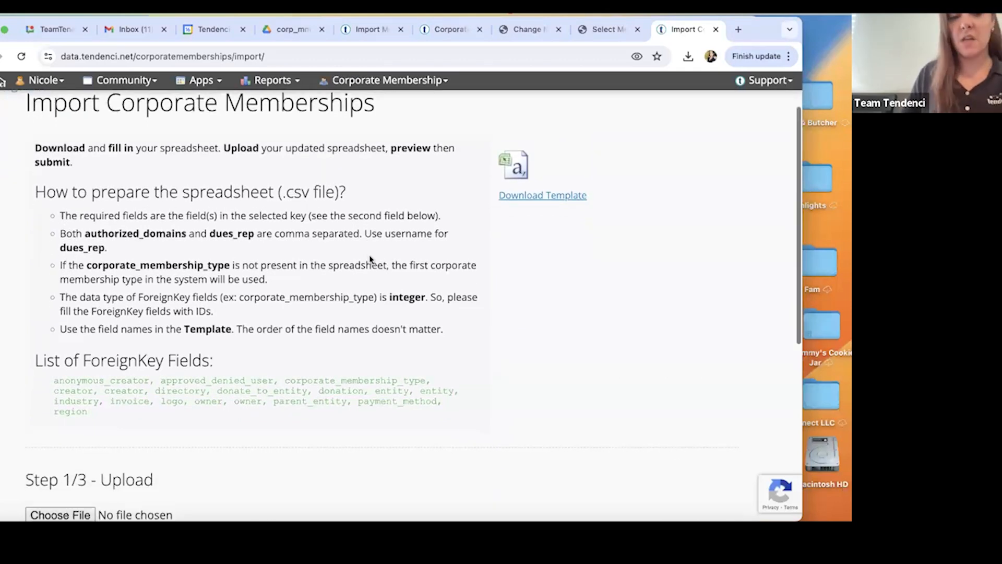
{"action": "scroll", "coordinate": [369, 259], "scroll_direction": "down", "scroll_amount": 6}
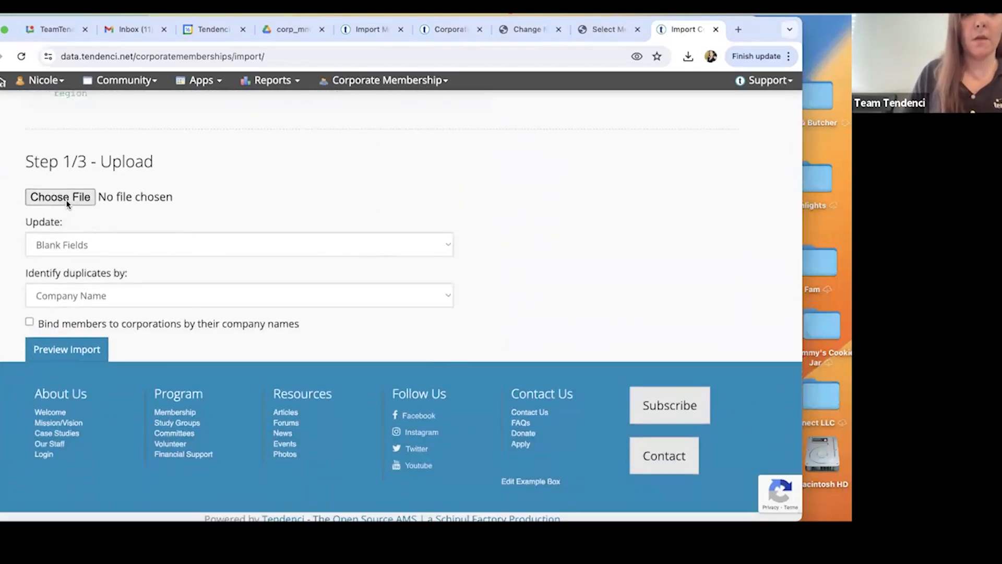
{"action": "left_click", "coordinate": [66, 198]}
{"action": "double_click", "coordinate": [336, 176]}
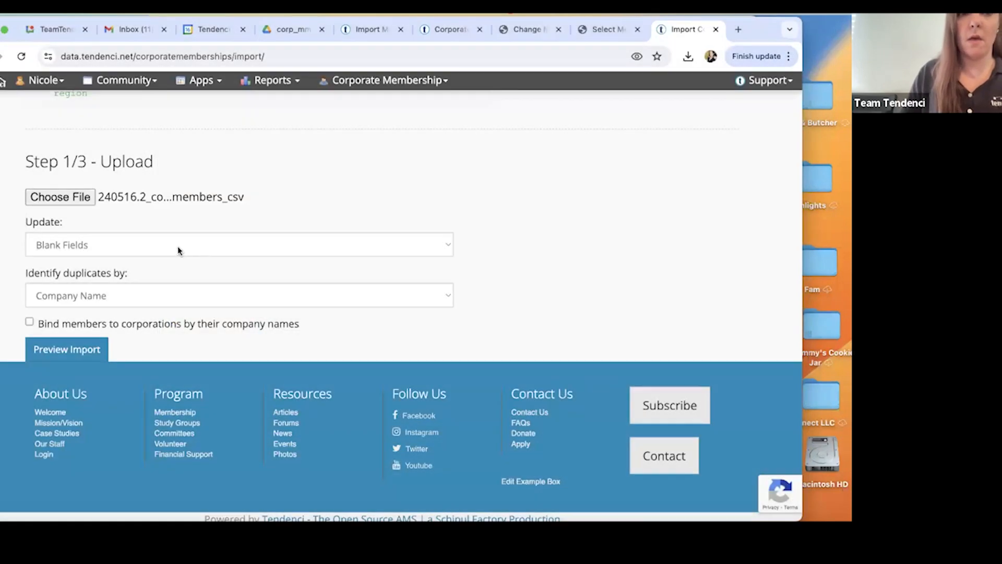
Keep Company Name as the duplicate identifier, enable binding members to corporations by their company names, and preview the import.
{"action": "scroll", "coordinate": [178, 250], "scroll_direction": "down", "scroll_amount": 1}
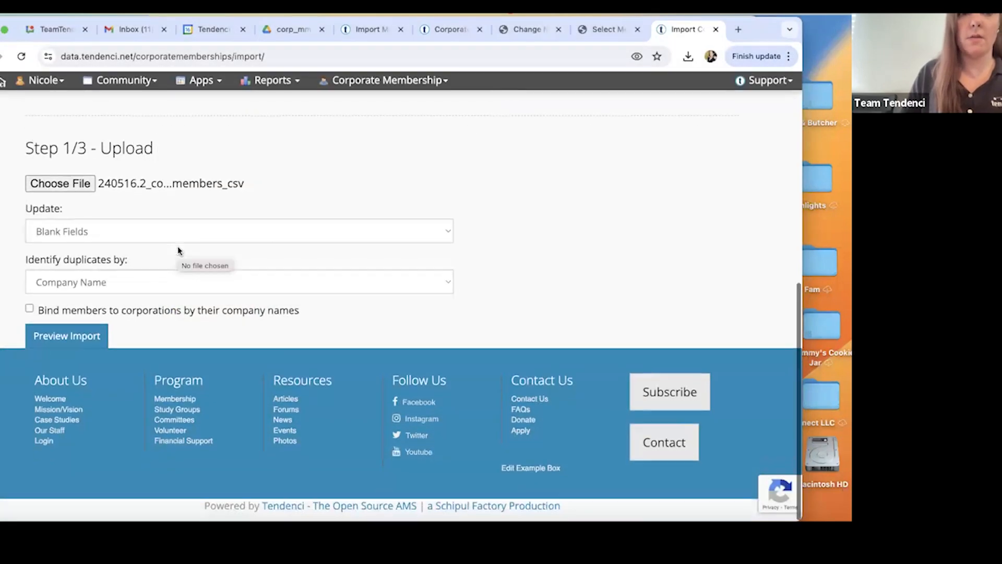
{"action": "left_click", "coordinate": [97, 282]}
{"action": "left_click", "coordinate": [219, 186]}
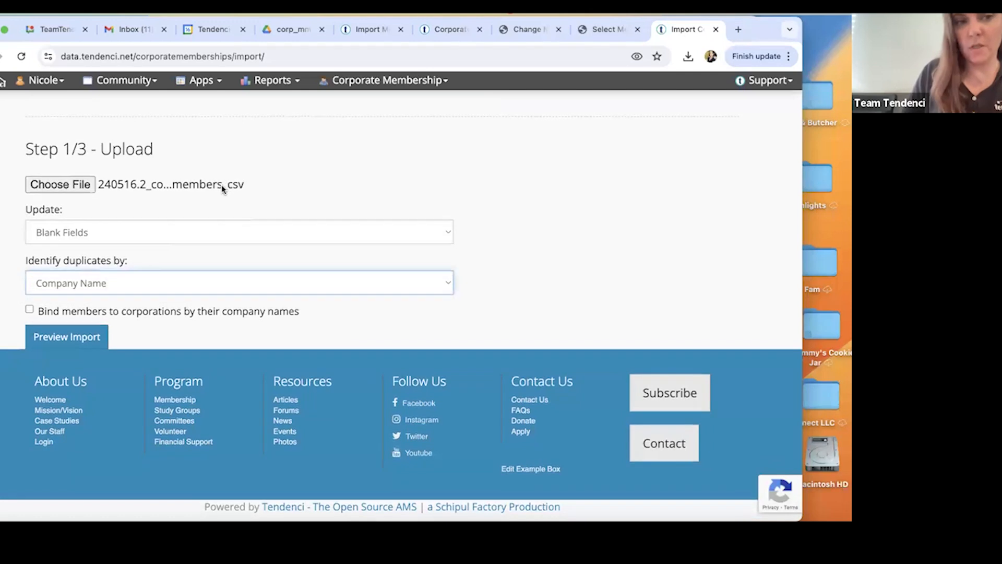
{"action": "left_click", "coordinate": [29, 311]}
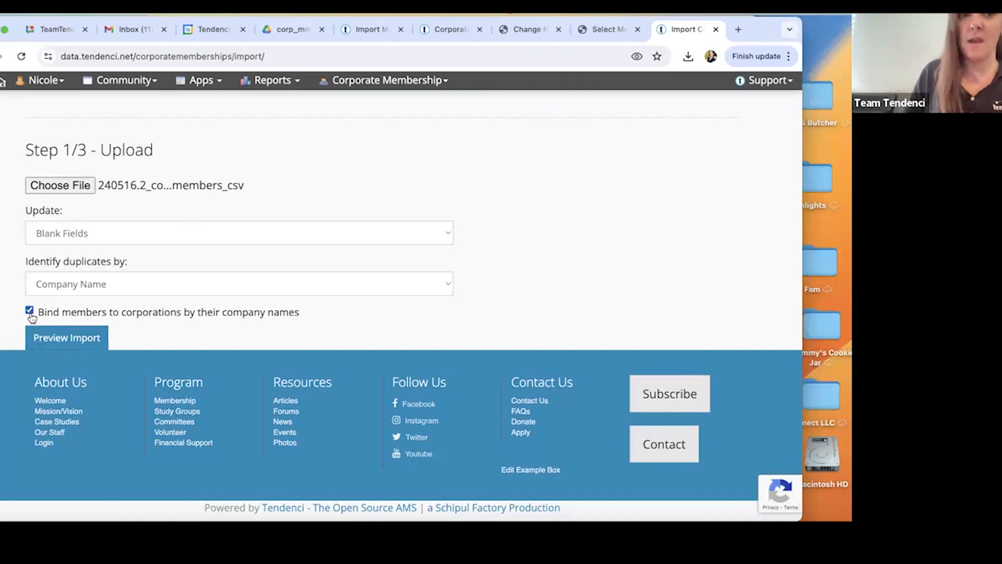
{"action": "left_click", "coordinate": [53, 339]}
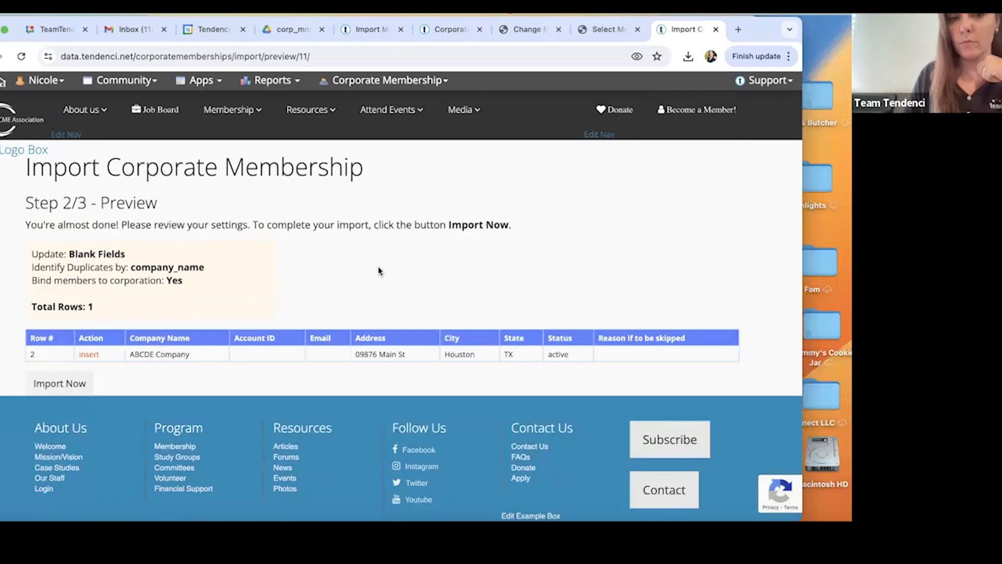
Run the previewed corporate membership import and review its status page.
{"action": "left_click", "coordinate": [66, 384]}
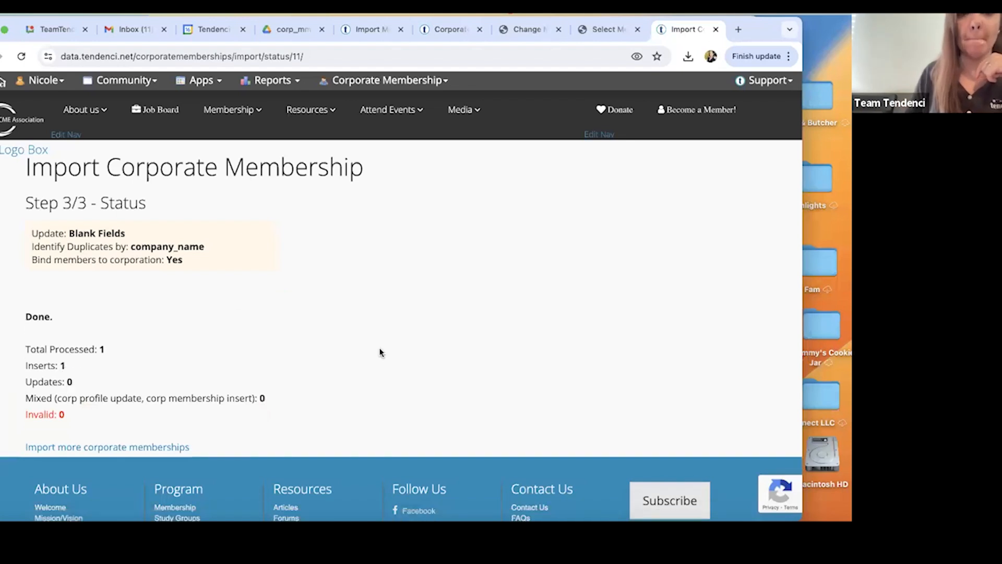
{"action": "scroll", "coordinate": [380, 351], "scroll_direction": "down", "scroll_amount": 3}
{"action": "scroll", "coordinate": [380, 351], "scroll_direction": "up", "scroll_amount": 3}
Find ABCDE Company in the corporate members list and view its membership details.
{"action": "mouse_move", "coordinate": [365, 80]}
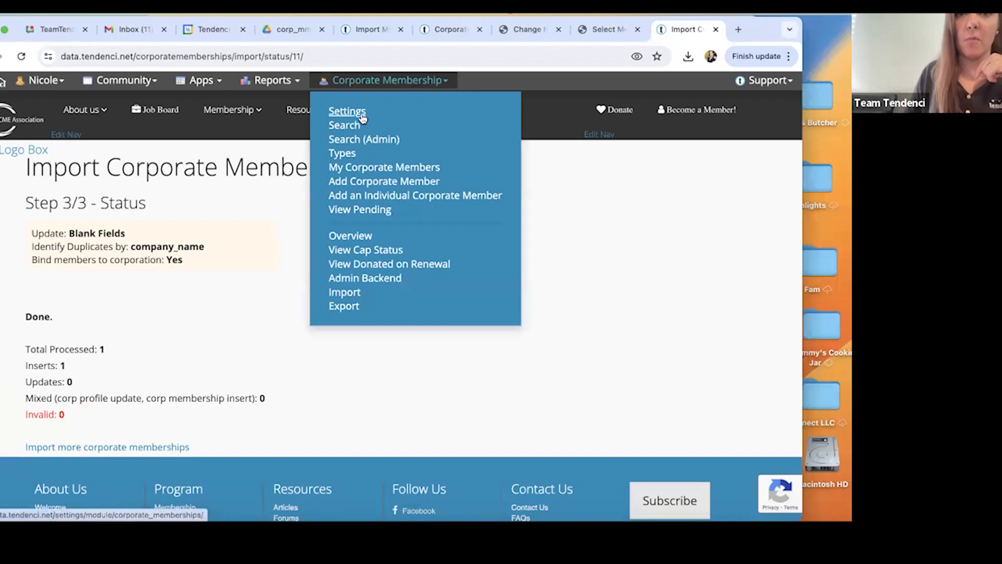
{"action": "mouse_move", "coordinate": [124, 80]}
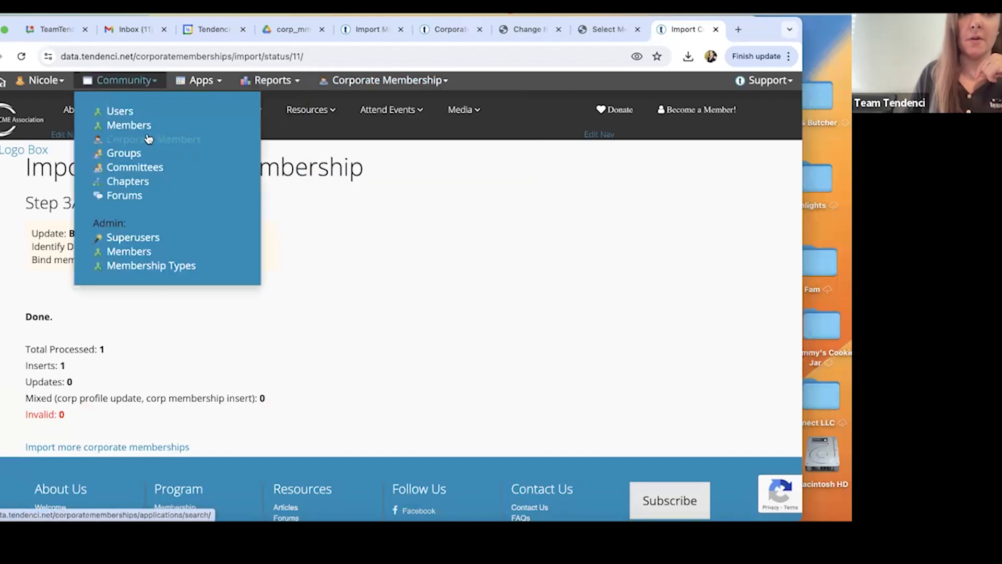
{"action": "left_click", "coordinate": [149, 140]}
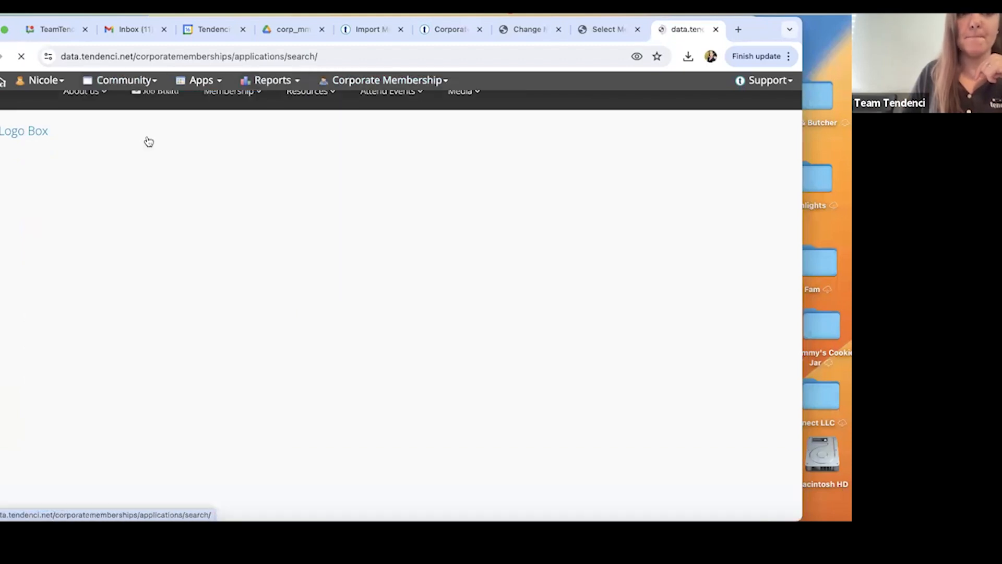
{"action": "scroll", "coordinate": [256, 184], "scroll_direction": "down", "scroll_amount": 6}
{"action": "scroll", "coordinate": [256, 184], "scroll_direction": "down", "scroll_amount": 10}
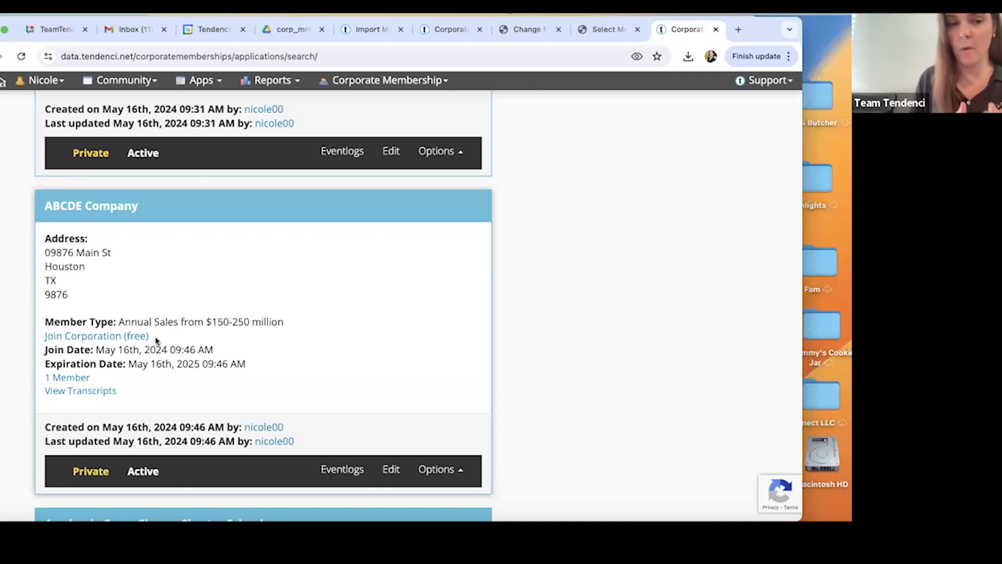
{"action": "left_click", "coordinate": [114, 208]}
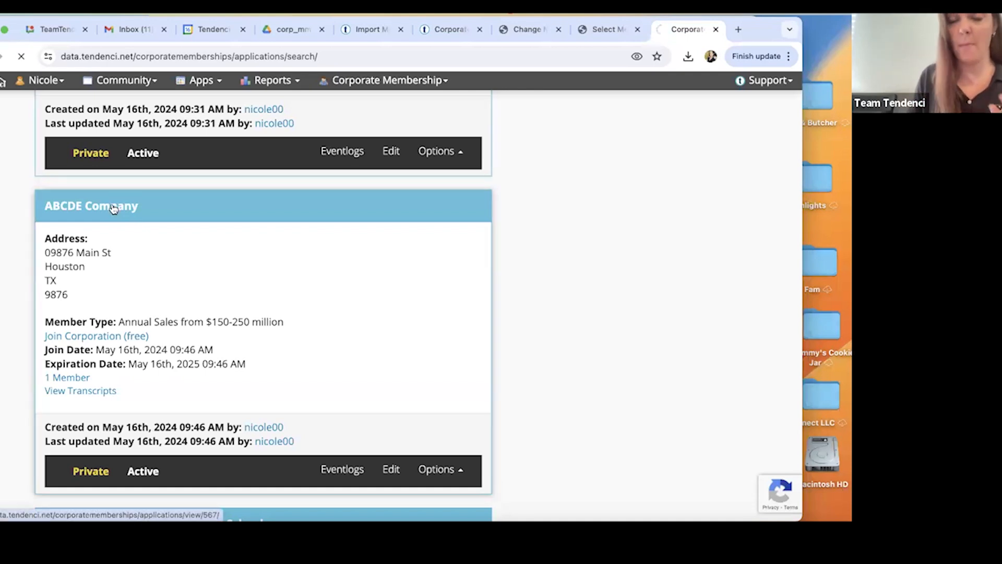
{"action": "scroll", "coordinate": [258, 343], "scroll_direction": "down", "scroll_amount": 10}
{"action": "scroll", "coordinate": [258, 339], "scroll_direction": "up", "scroll_amount": 6}
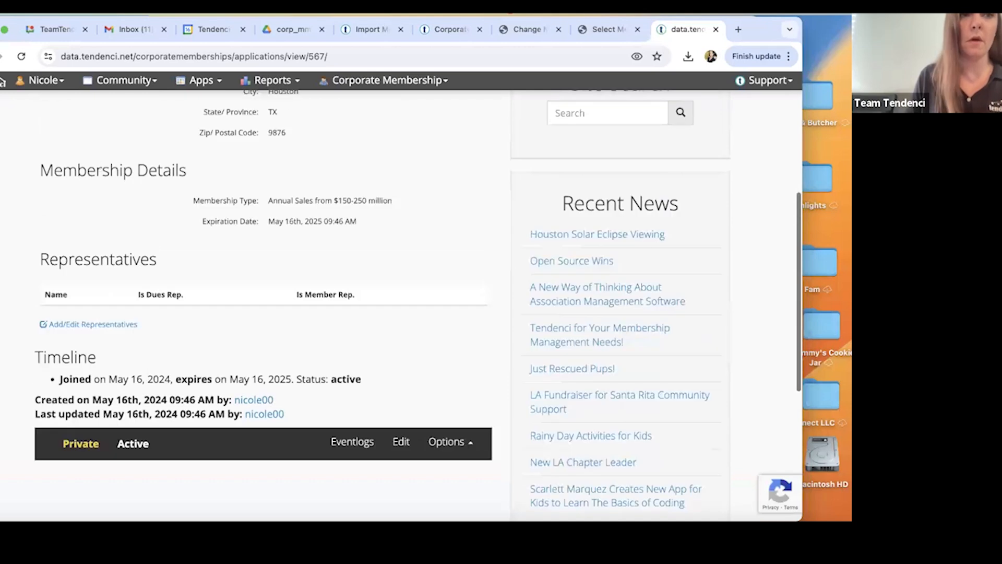
Return to the corporate members list and examine the member roster of ABCDE Company.
{"action": "key", "text": "super+Left"}
{"action": "left_click", "coordinate": [80, 379]}
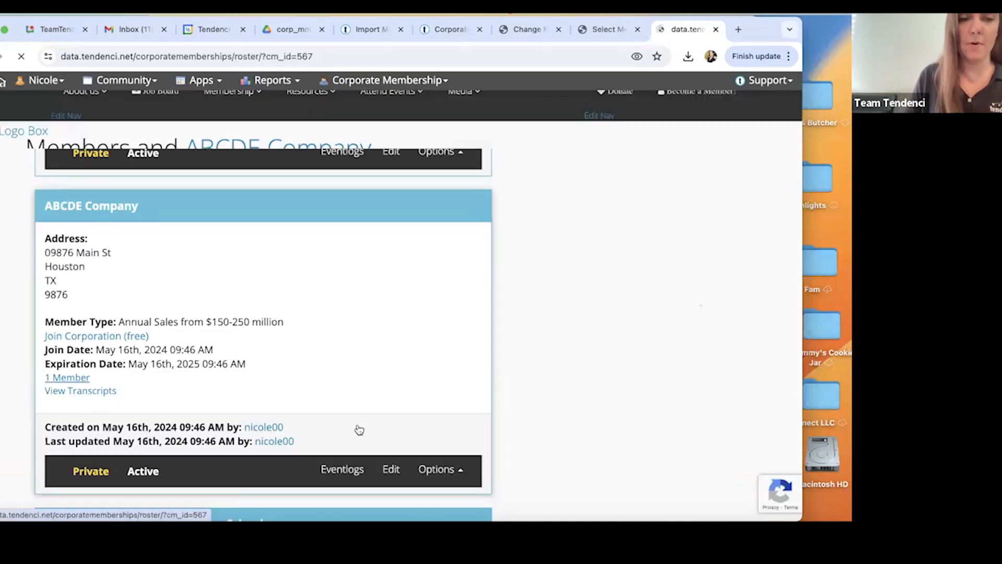
{"action": "scroll", "coordinate": [306, 385], "scroll_direction": "down", "scroll_amount": 3}
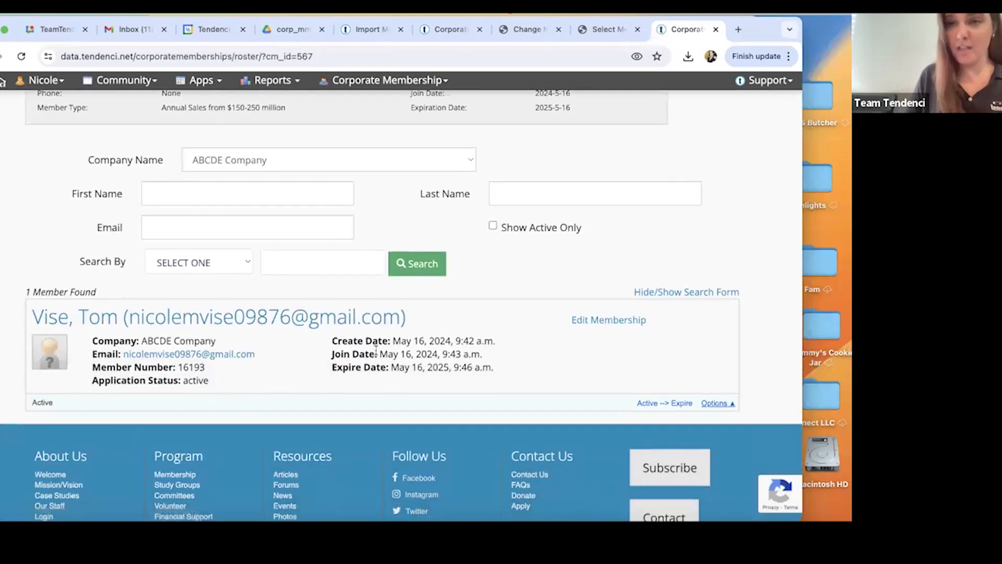
{"action": "scroll", "coordinate": [375, 348], "scroll_direction": "up", "scroll_amount": 3}
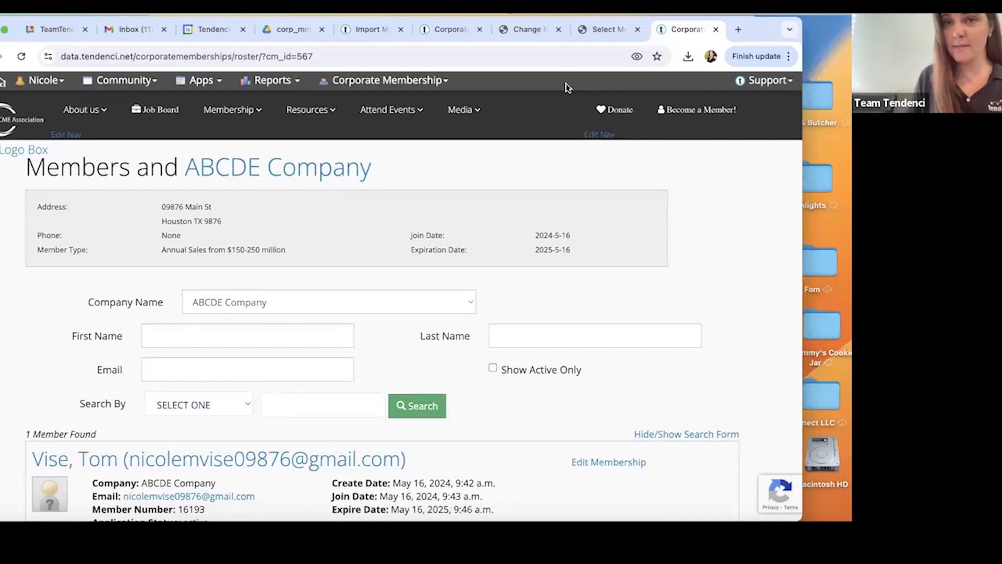
Switch to the slide deck in Google Drive and go to the recap and next-session slide on page 16.
{"action": "left_click", "coordinate": [609, 30]}
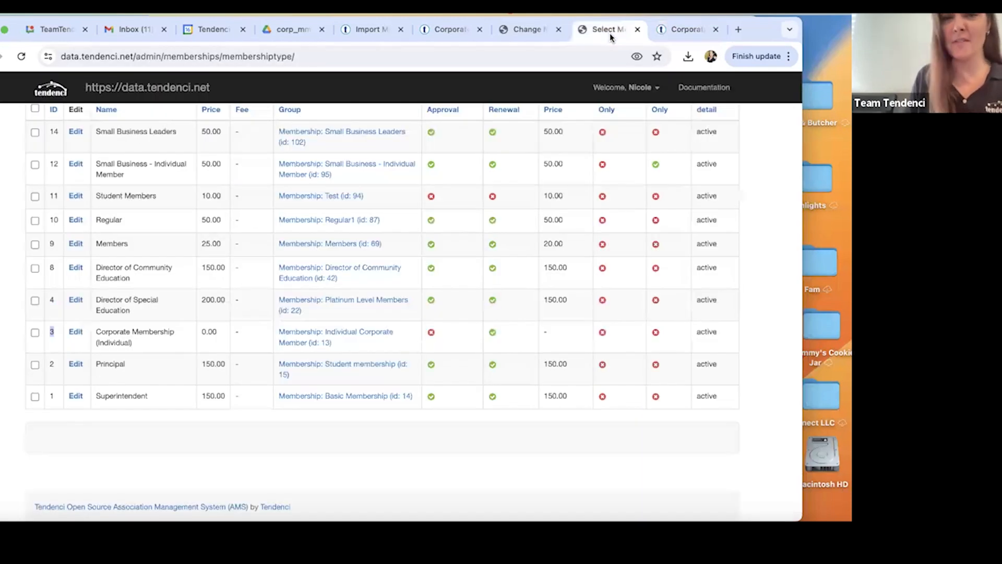
{"action": "left_click", "coordinate": [282, 34]}
{"action": "scroll", "coordinate": [335, 305], "scroll_direction": "down", "scroll_amount": 3}
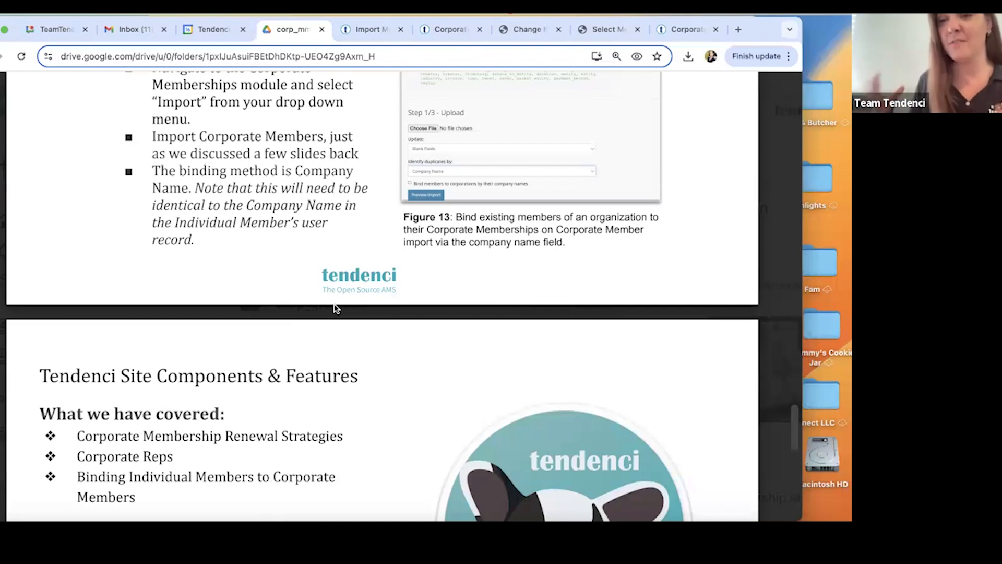
{"action": "scroll", "coordinate": [313, 361], "scroll_direction": "down", "scroll_amount": 3}
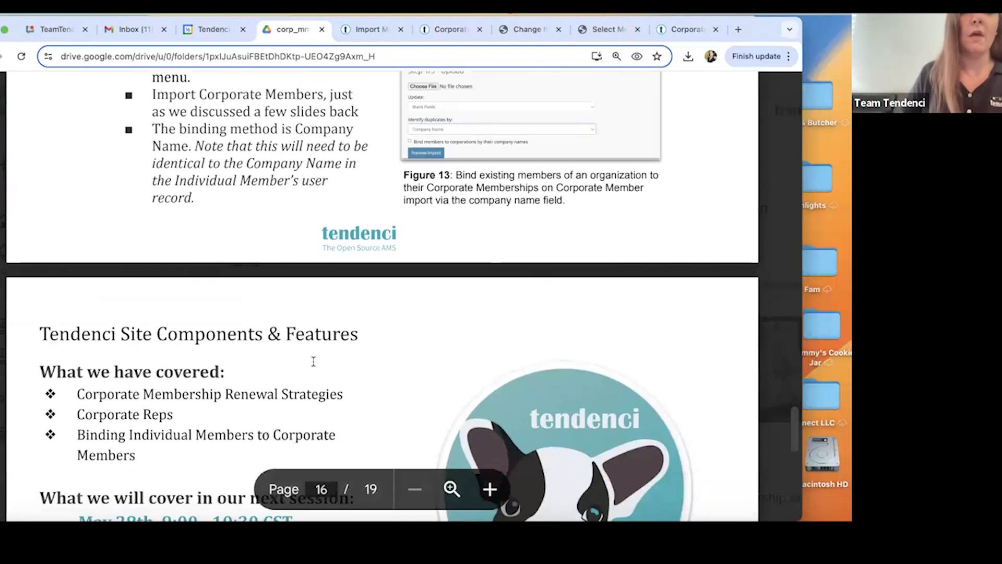
{"action": "scroll", "coordinate": [313, 361], "scroll_direction": "down", "scroll_amount": 1}
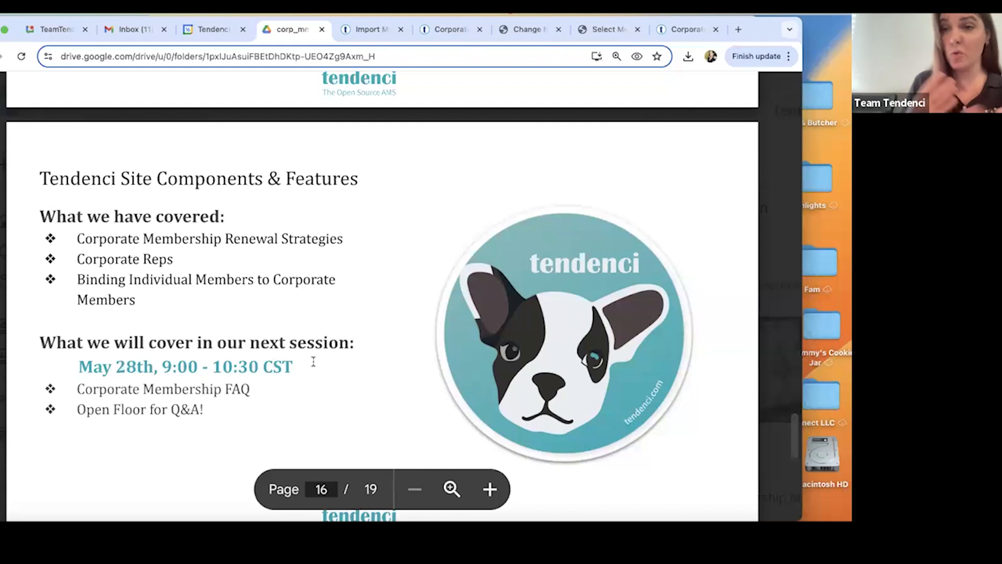
{"action": "scroll", "coordinate": [313, 362], "scroll_direction": "down", "scroll_amount": 2}
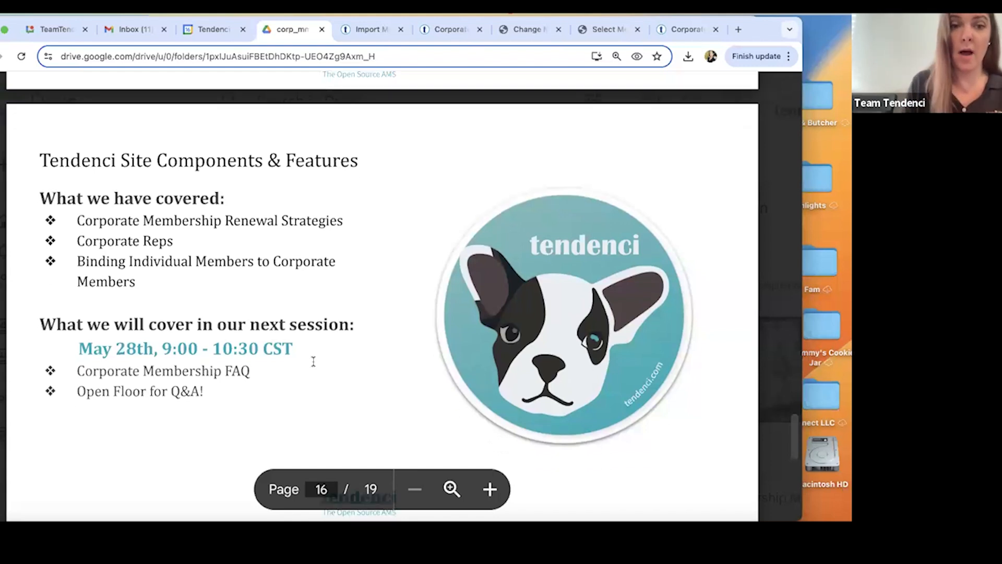